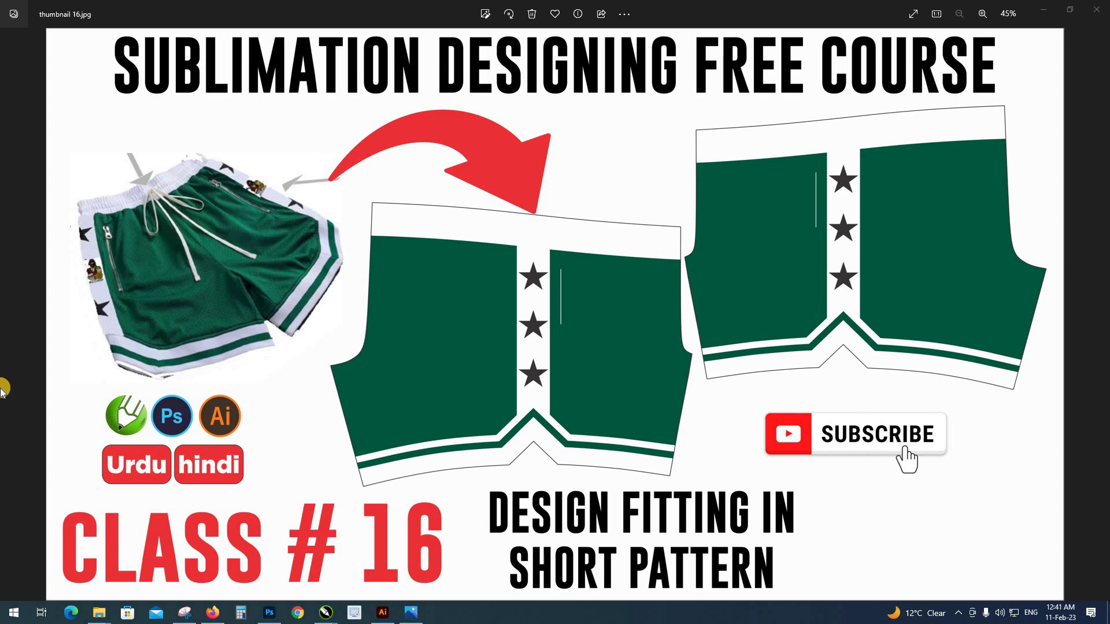
# Switch from Windows Photos to the CorelDRAW file holding the blank shorts pattern pieces.
pyautogui.hotkey('alt', 'Tab')
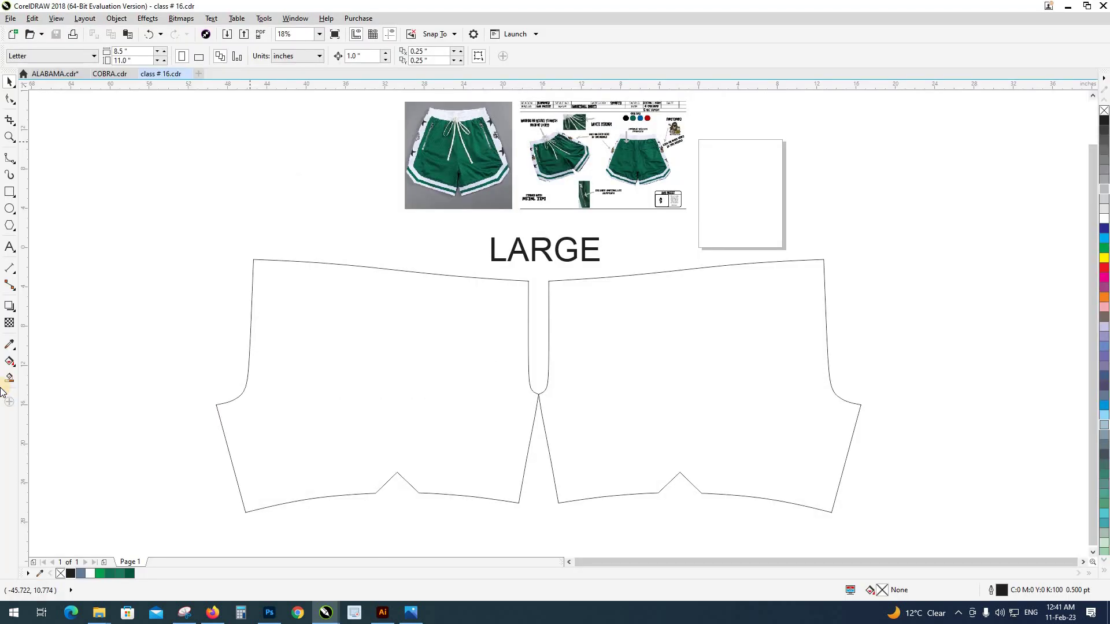
pyautogui.scroll(1, 327, 282)
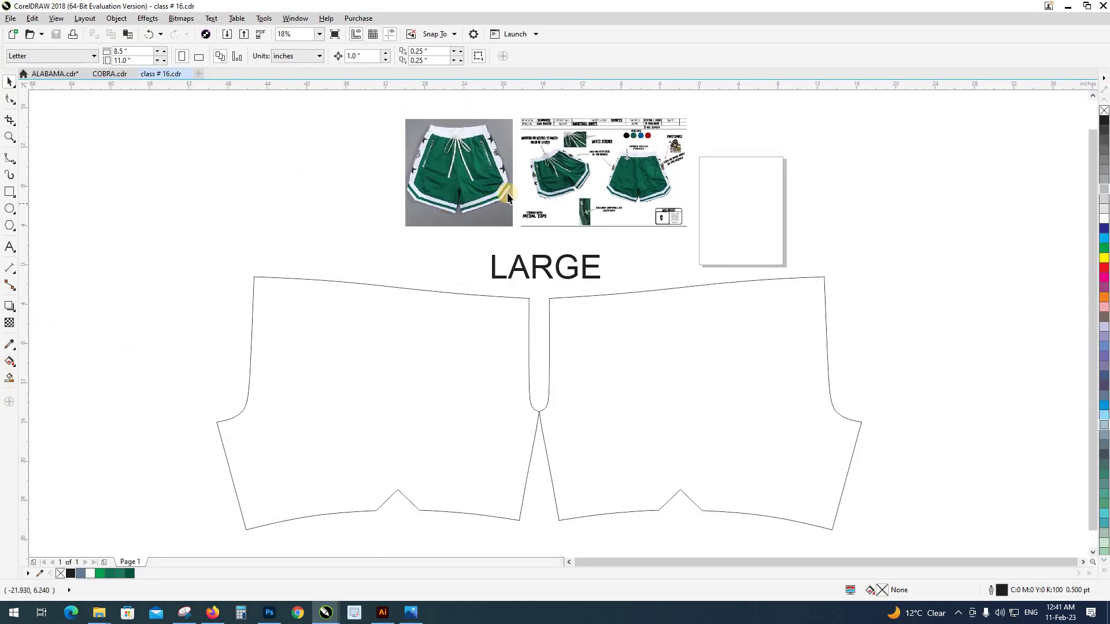
pyautogui.click(527, 186)
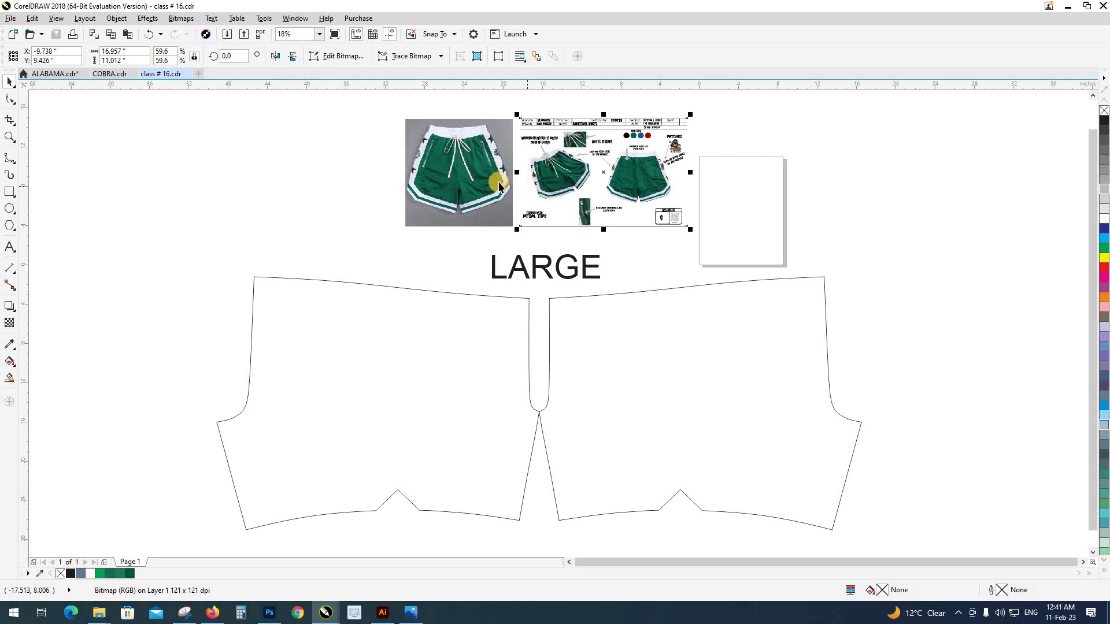
pyautogui.click(542, 362)
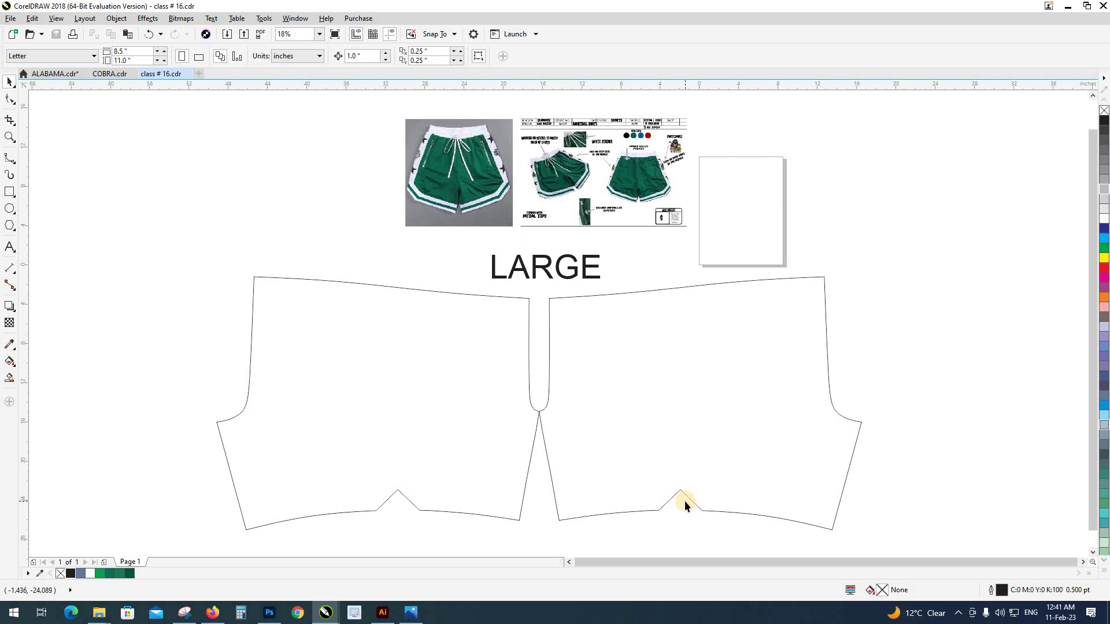
# Draw a vertical two-point line through the right piece, from the hem notch past the waistband.
pyautogui.click(11, 159)
pyautogui.click(43, 175)
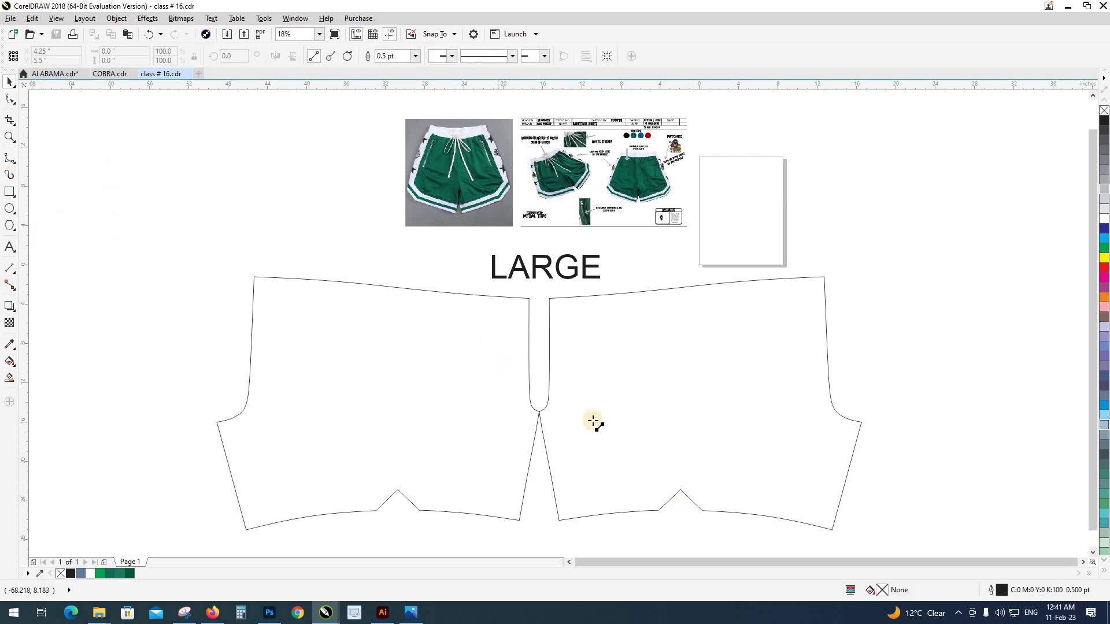
pyautogui.moveTo(680, 490); pyautogui.dragTo(680, 263)
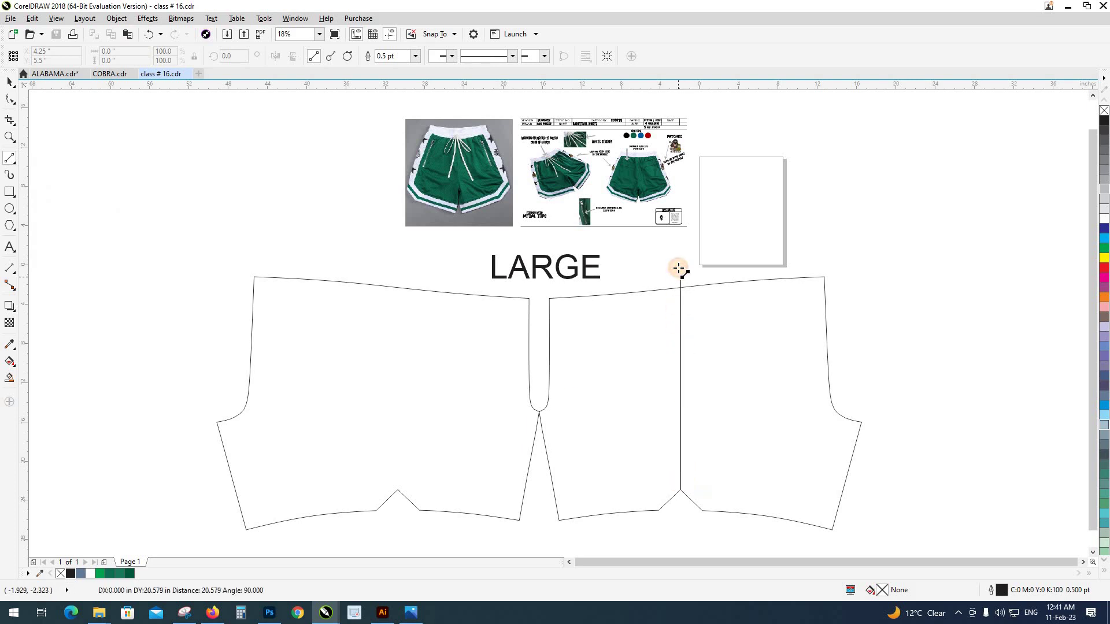
pyautogui.click(680, 498)
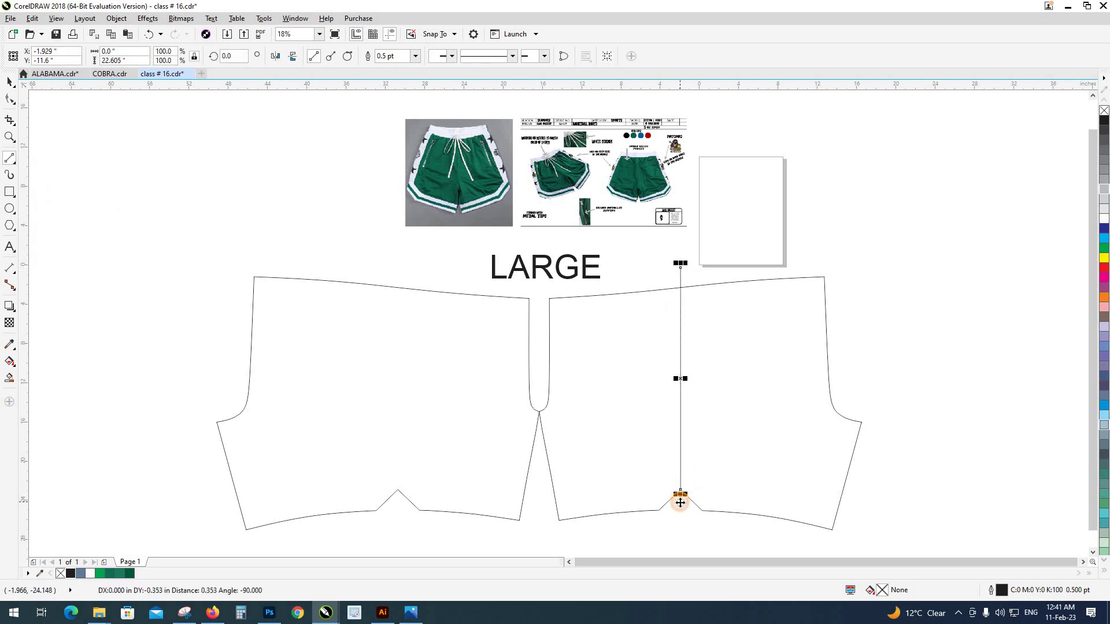
# Stretch the center line's bottom end down past the hem notch.
pyautogui.press('space')
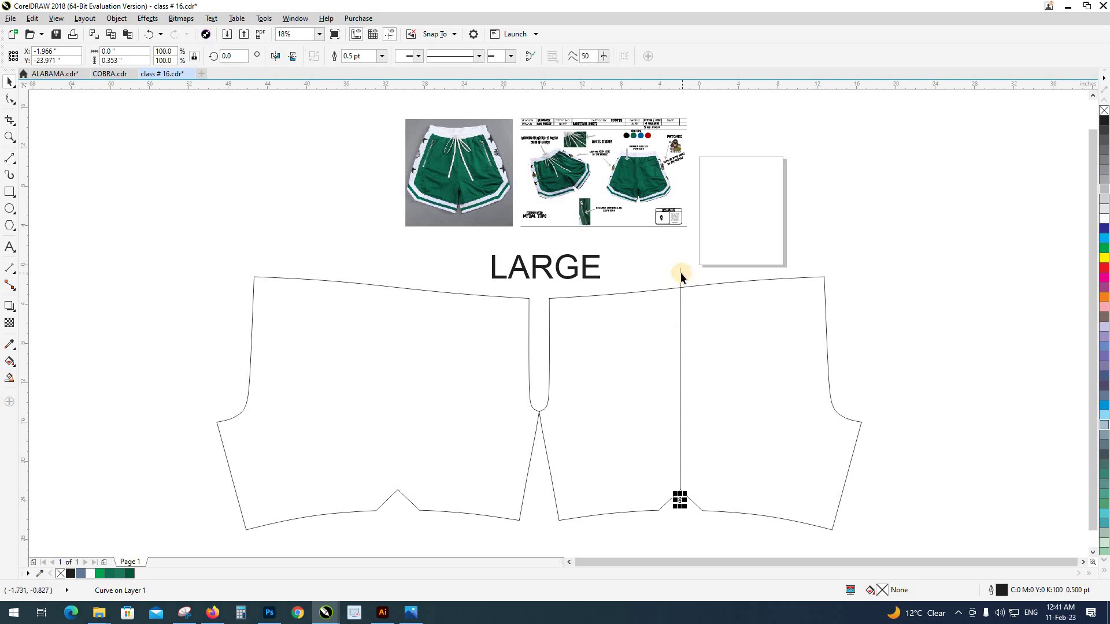
pyautogui.click(681, 275)
pyautogui.moveTo(680, 496); pyautogui.dragTo(680, 516)
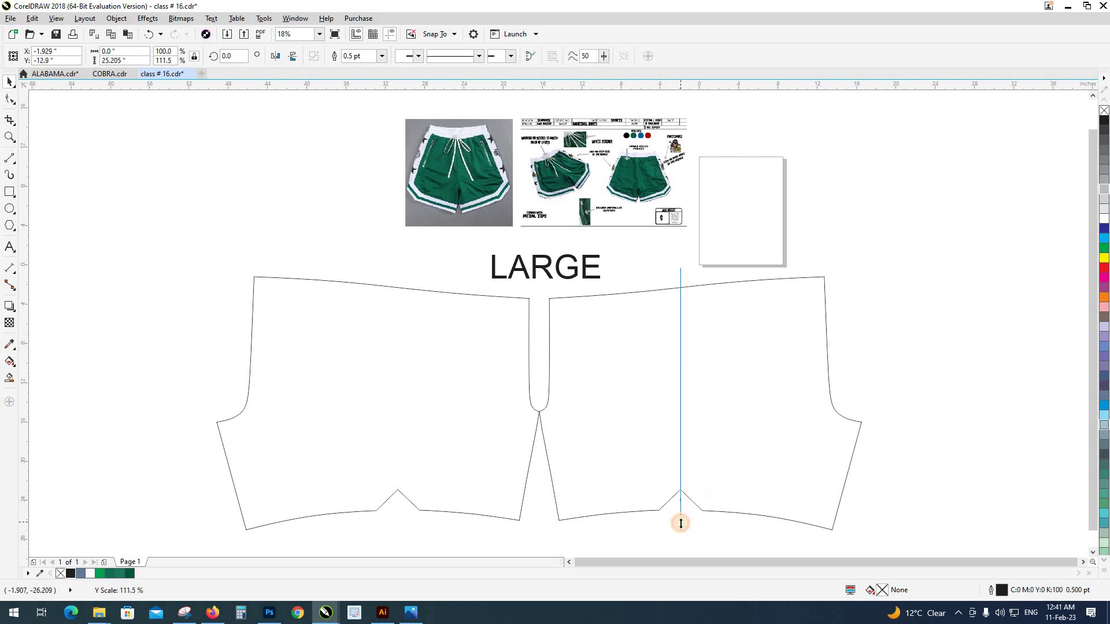
pyautogui.moveTo(869, 525); pyautogui.dragTo(643, 459)
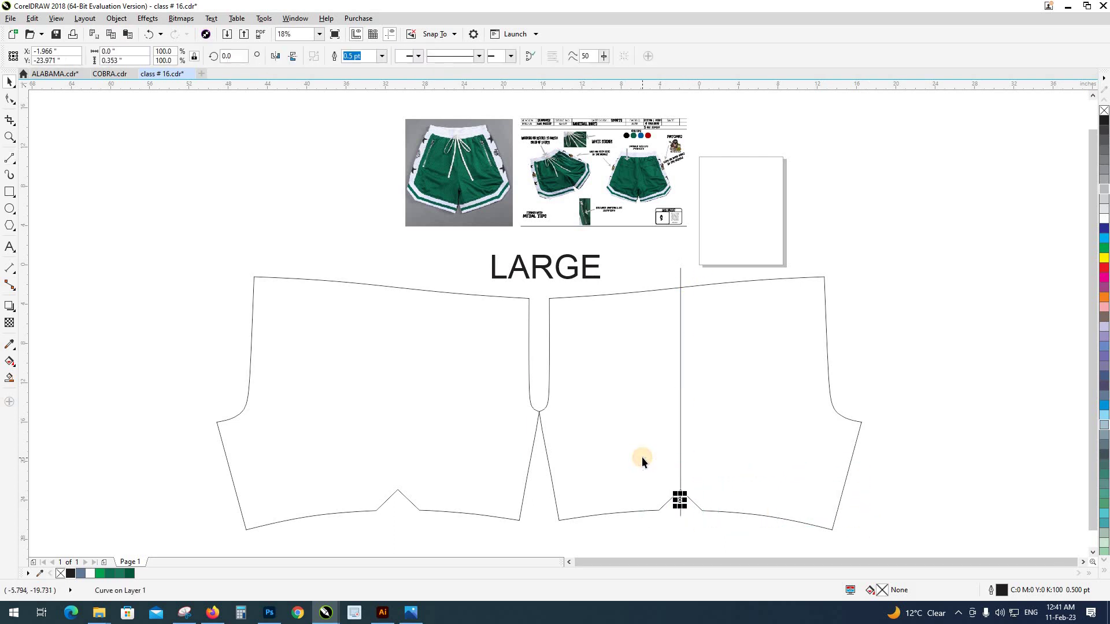
pyautogui.click(643, 459)
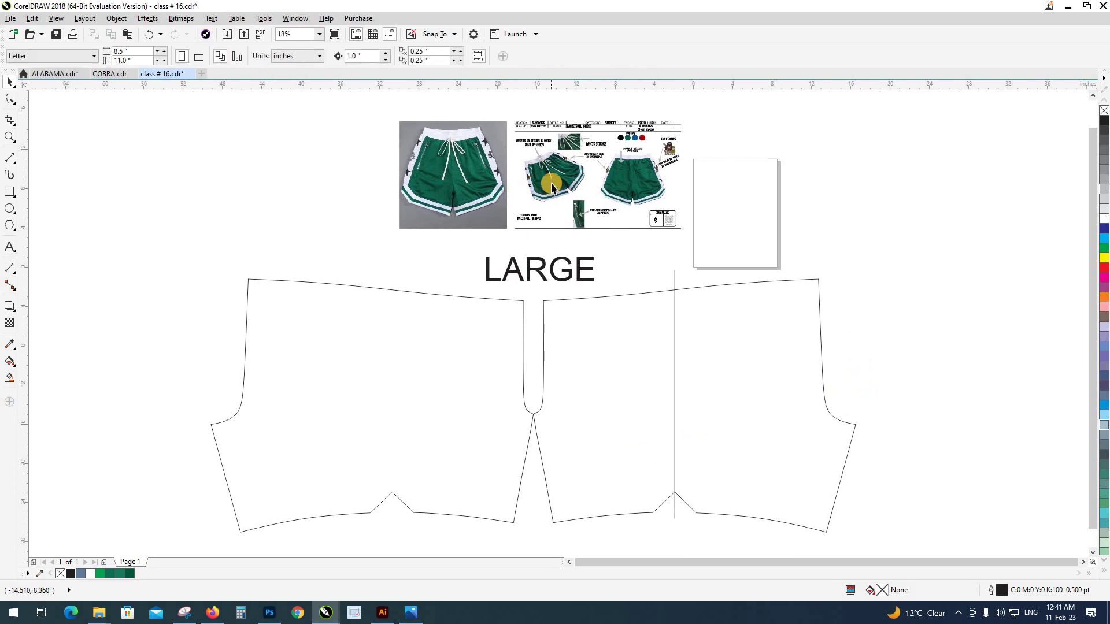
pyautogui.scroll(2, 520, 190)
pyautogui.scroll(3, 614, 231)
pyautogui.scroll(1, 640, 214)
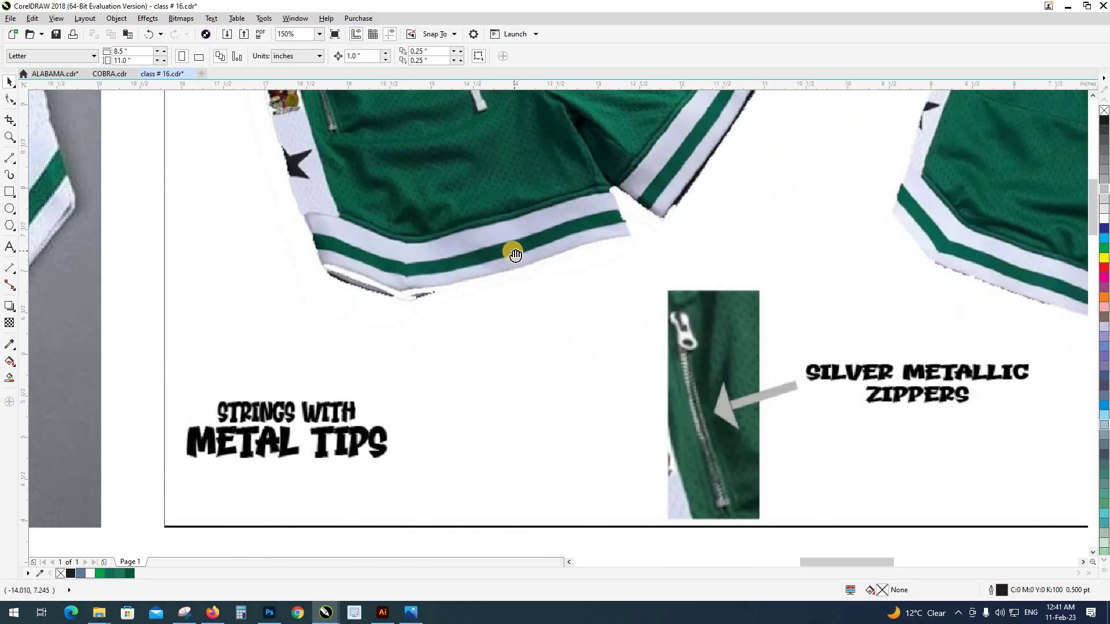
pyautogui.moveTo(515, 255); pyautogui.dragTo(388, 350)
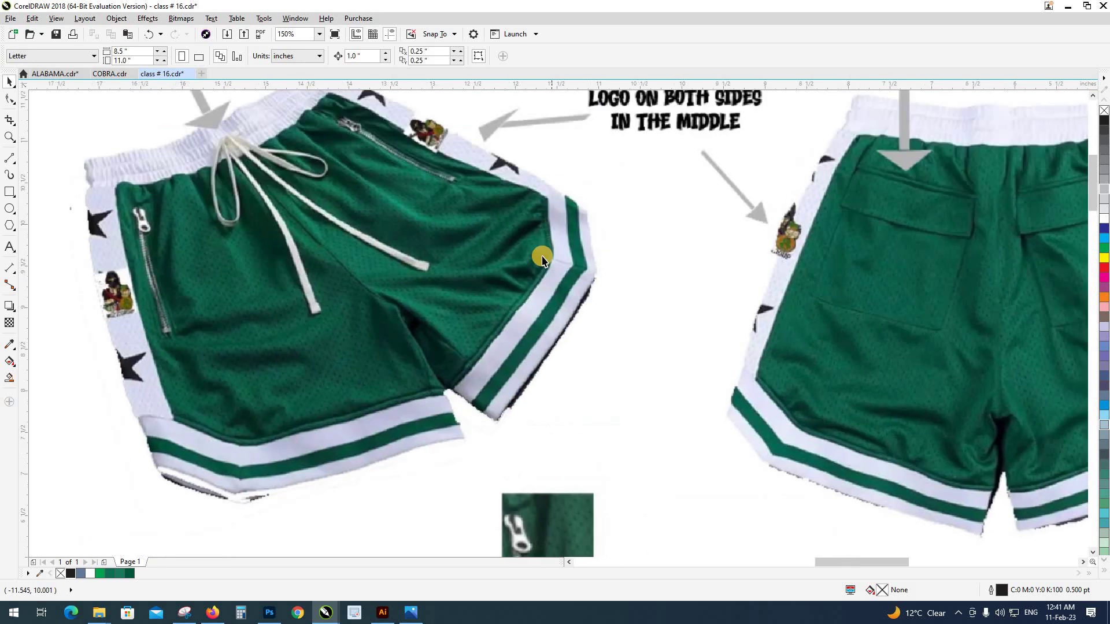
pyautogui.scroll(-2, 542, 259)
pyautogui.scroll(-2, 378, 321)
pyautogui.scroll(1, 289, 326)
pyautogui.scroll(3, 410, 323)
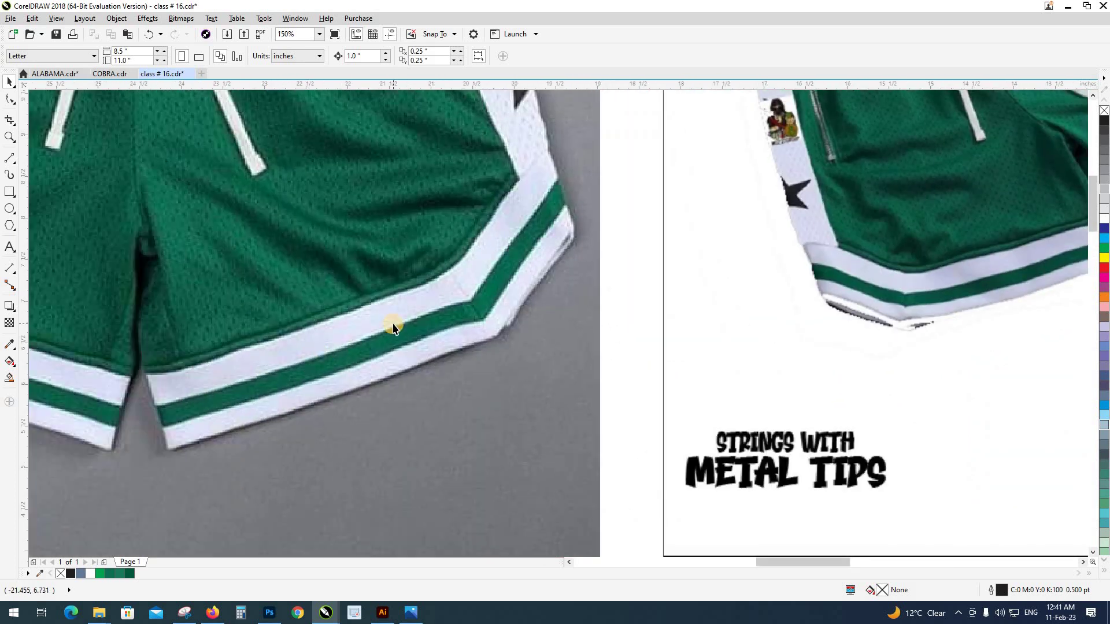
pyautogui.scroll(-2, 391, 325)
pyautogui.hscroll(5, 670, 325)
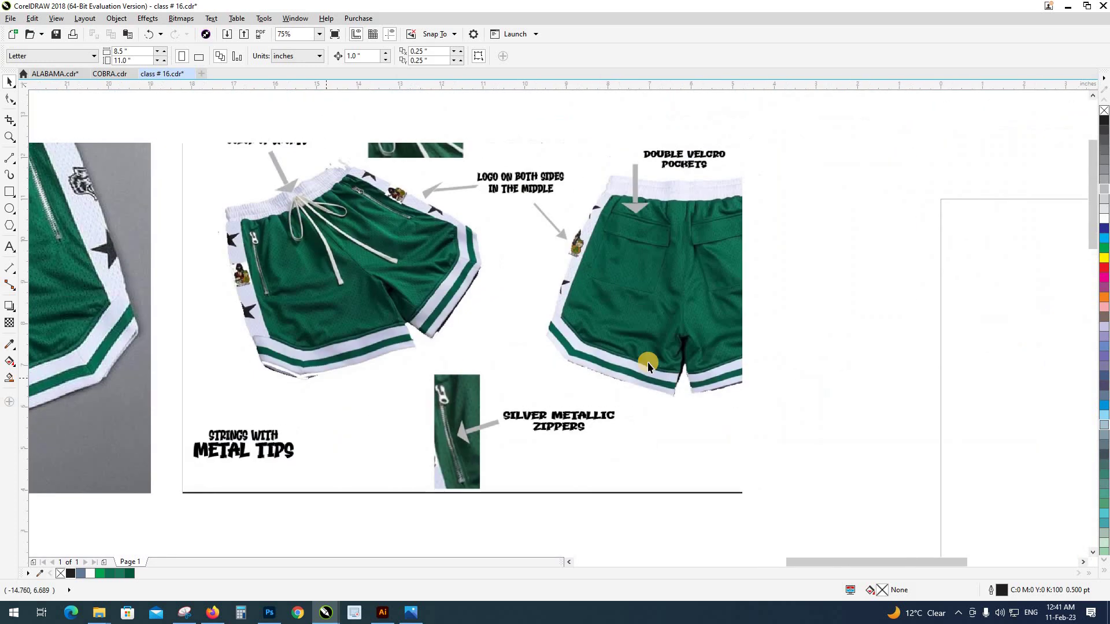
pyautogui.scroll(2, 796, 363)
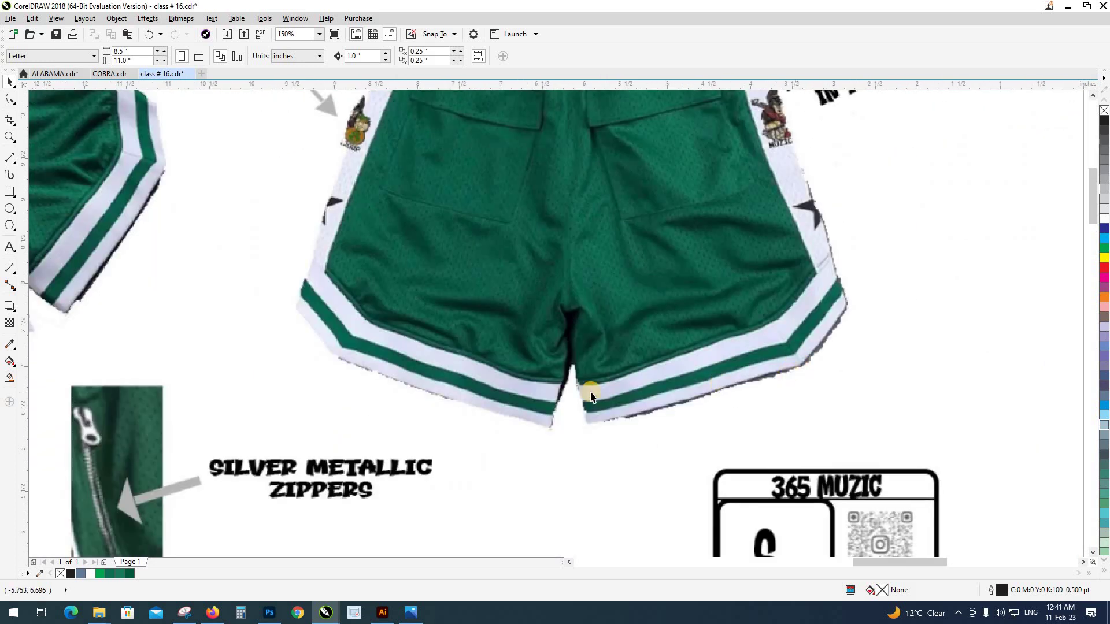
pyautogui.scroll(-2, 538, 363)
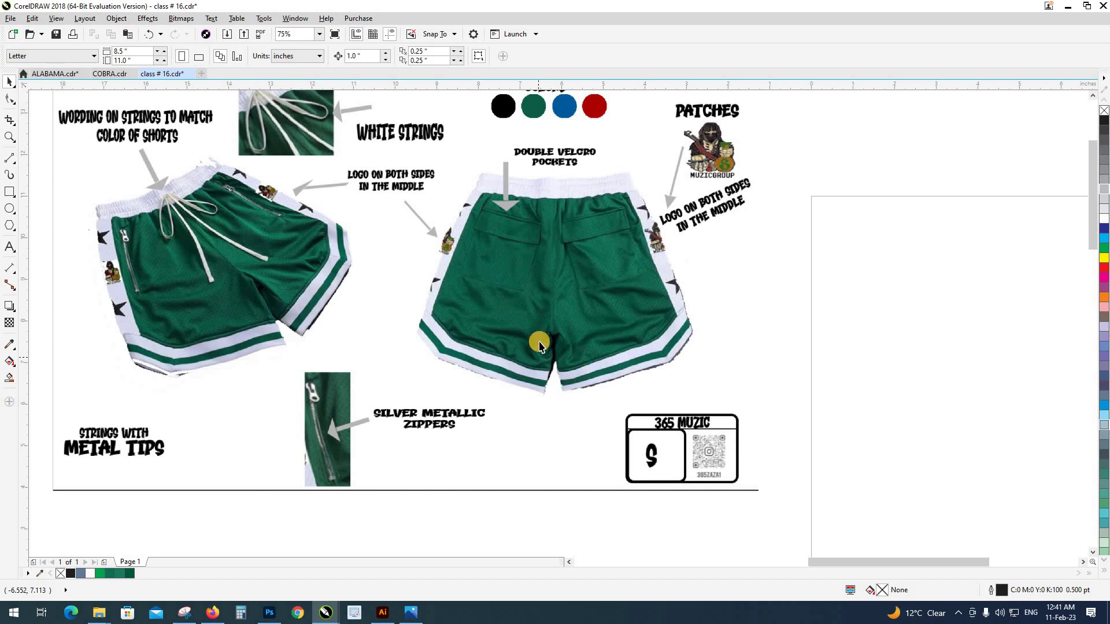
pyautogui.scroll(-4, 503, 327)
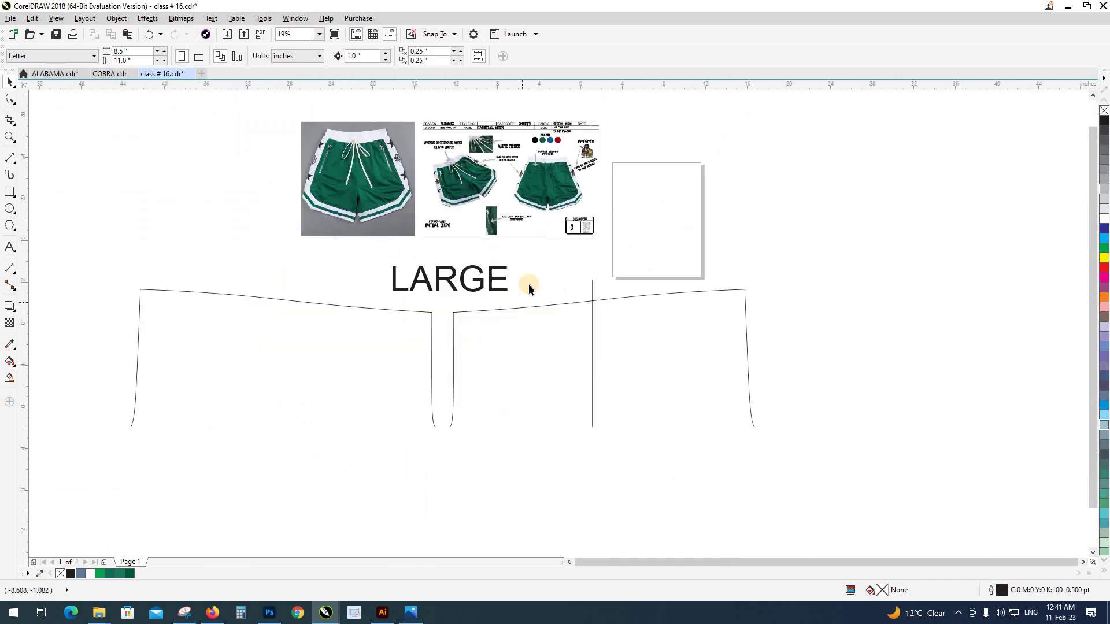
# Zoom in on the two shorts pattern pieces so they fill the view.
pyautogui.scroll(-2, 528, 286)
pyautogui.click(528, 322)
pyautogui.click(729, 394)
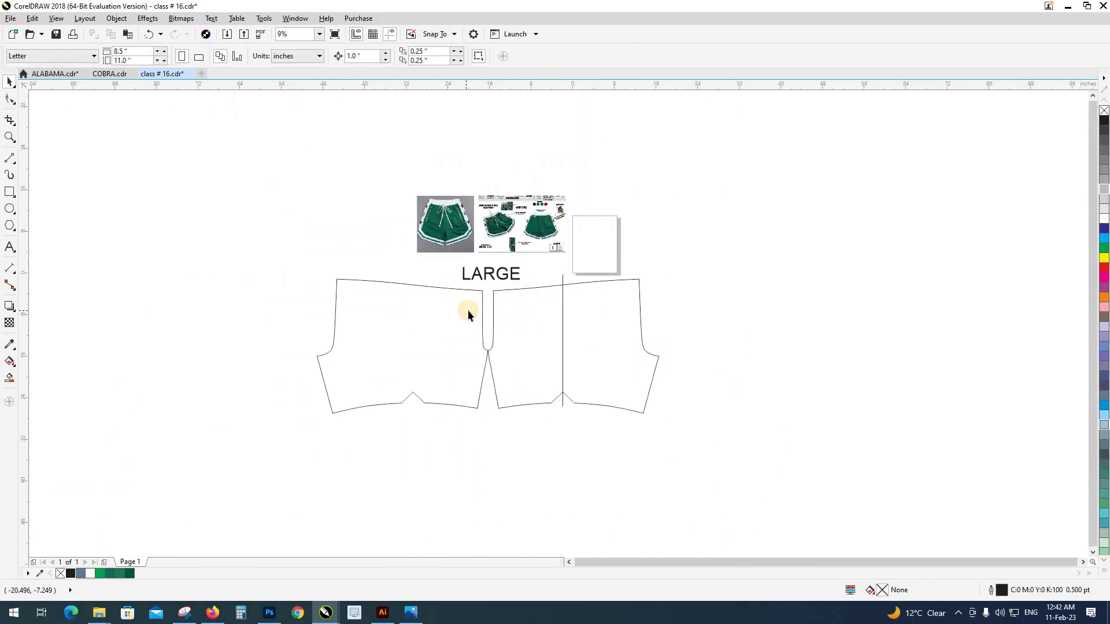
pyautogui.press('z')
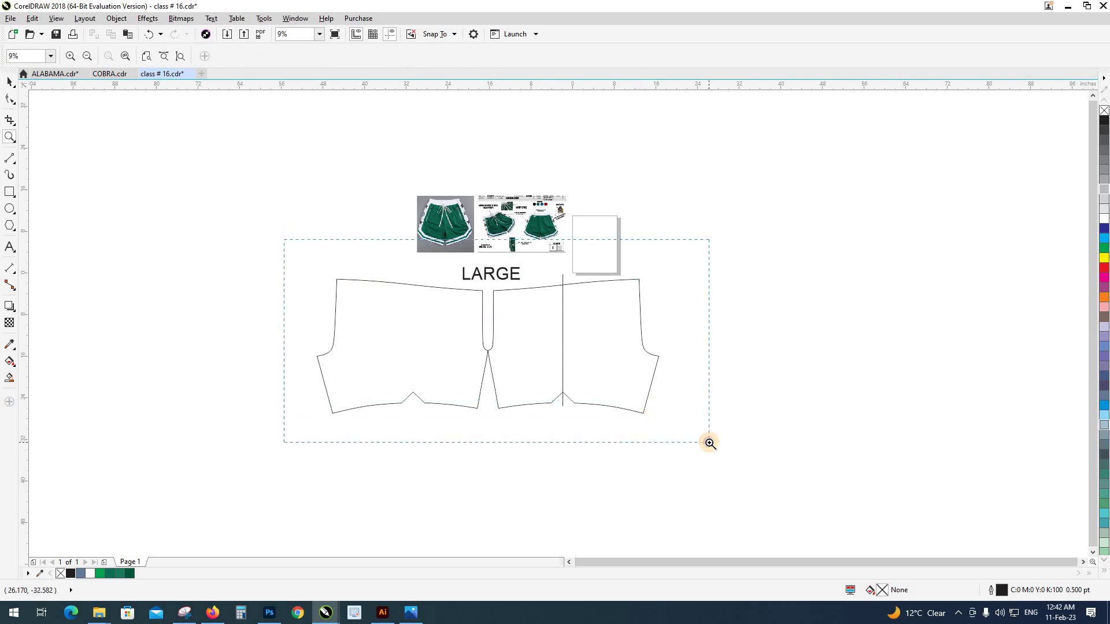
pyautogui.moveTo(284, 240); pyautogui.dragTo(706, 438)
pyautogui.press('space')
# Undo an accidental nudge of the right piece so it stays in its original place.
pyautogui.click(657, 471)
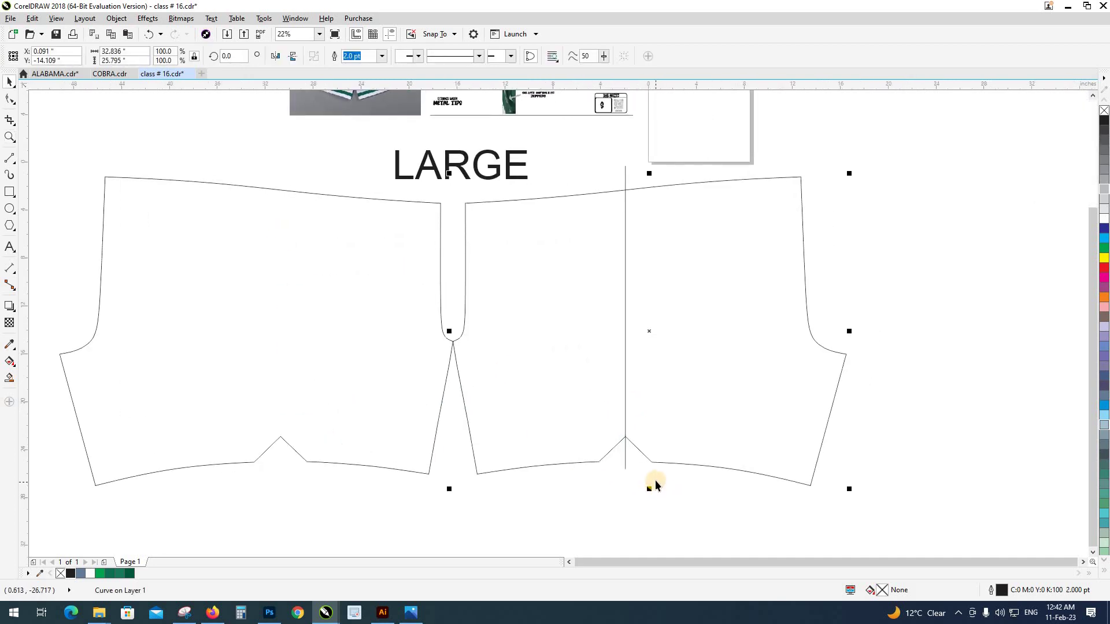
pyautogui.hscroll(2, 657, 485)
pyautogui.click(669, 440)
pyautogui.click(684, 427)
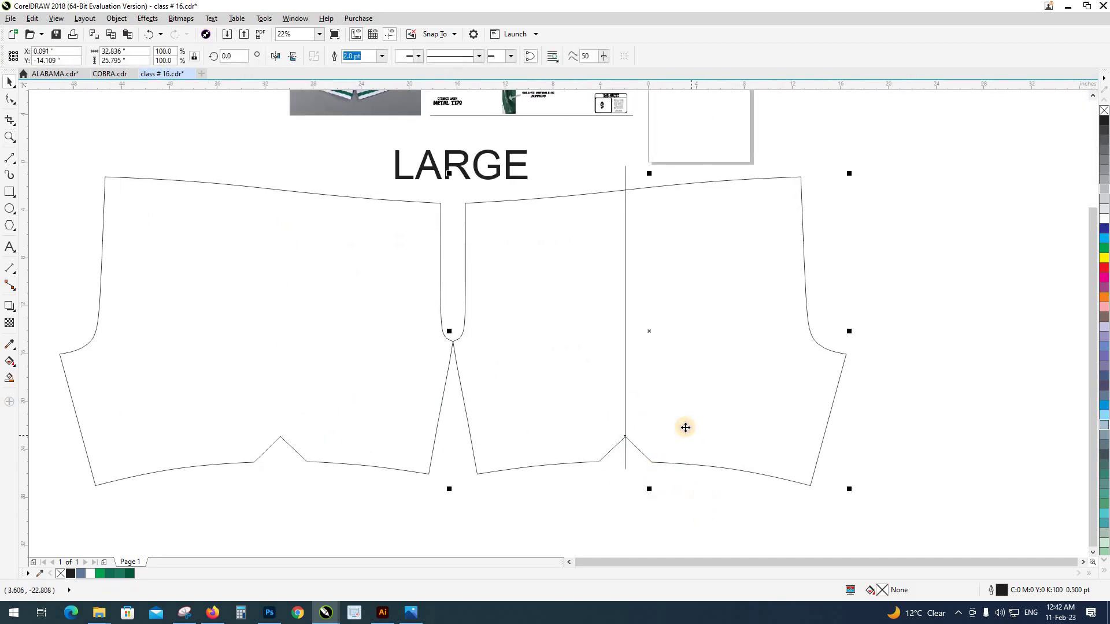
pyautogui.moveTo(685, 426); pyautogui.dragTo(703, 427)
pyautogui.hotkey('ctrl', 'z')
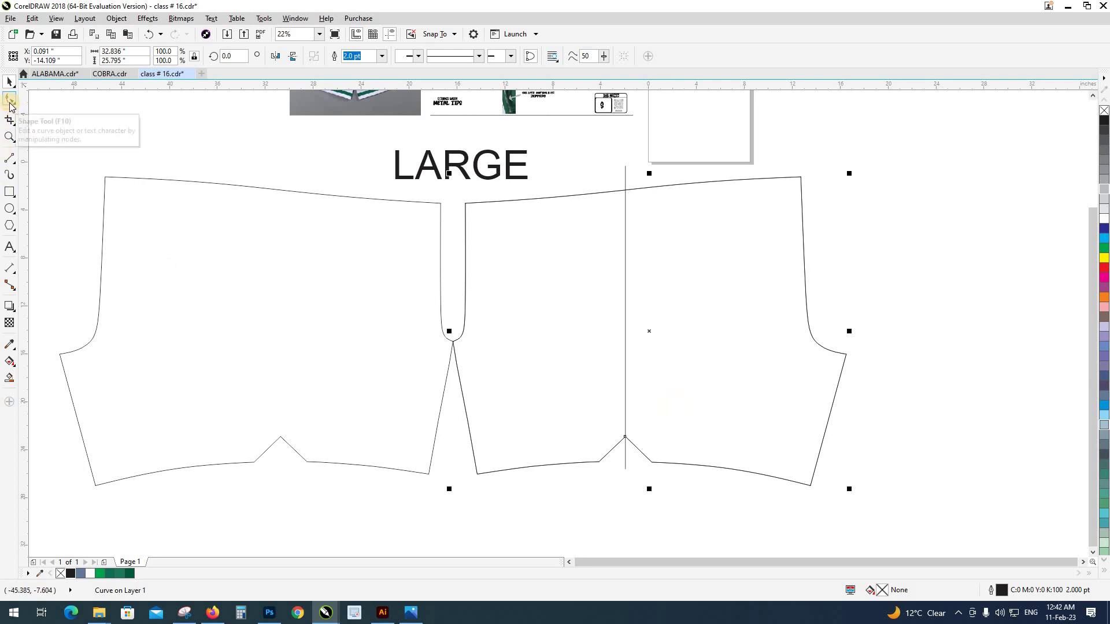
# Break the right piece's outline at its top and side nodes.
pyautogui.click(9, 101)
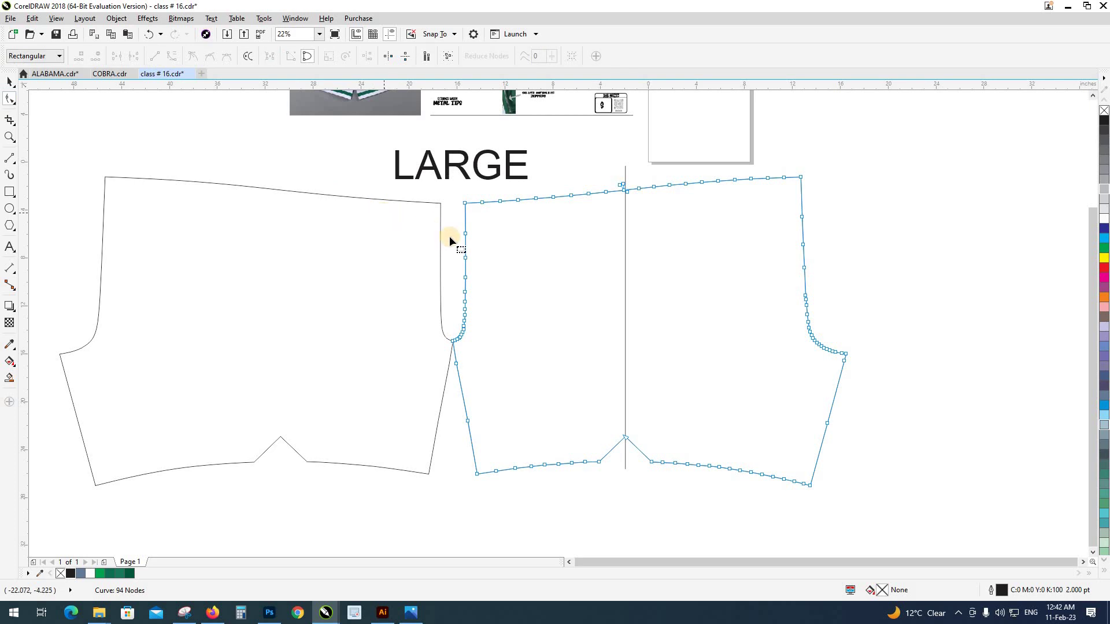
pyautogui.moveTo(369, 147); pyautogui.dragTo(874, 376)
pyautogui.moveTo(874, 374); pyautogui.dragTo(874, 375)
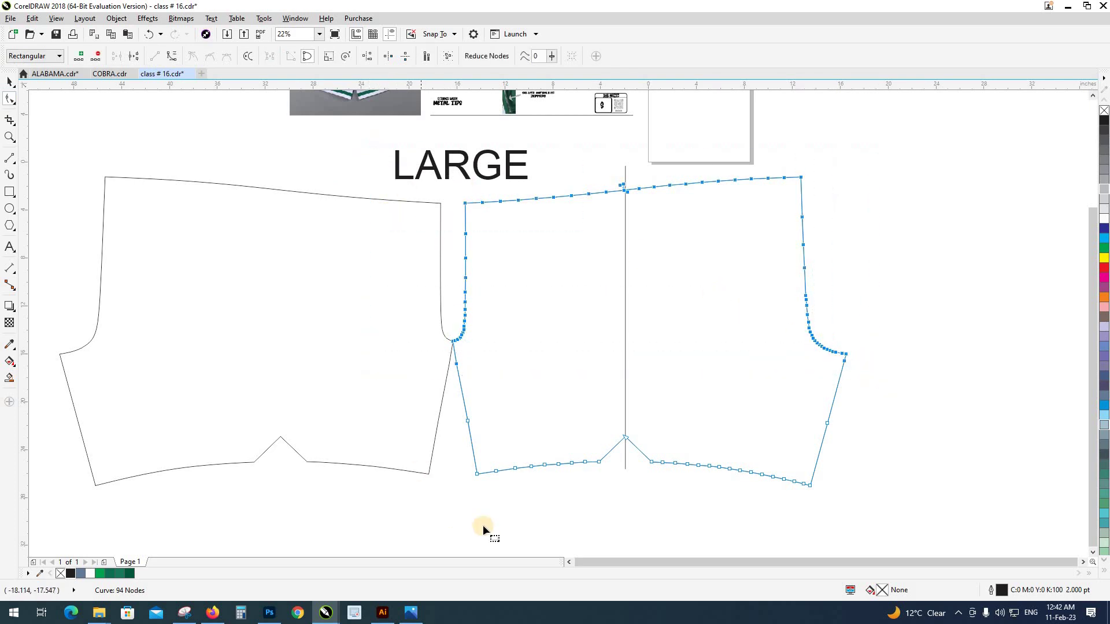
pyautogui.click(133, 56)
# Delete the split-off top, crotch-side and right-side segments, leaving only the hem curve.
pyautogui.press('Delete')
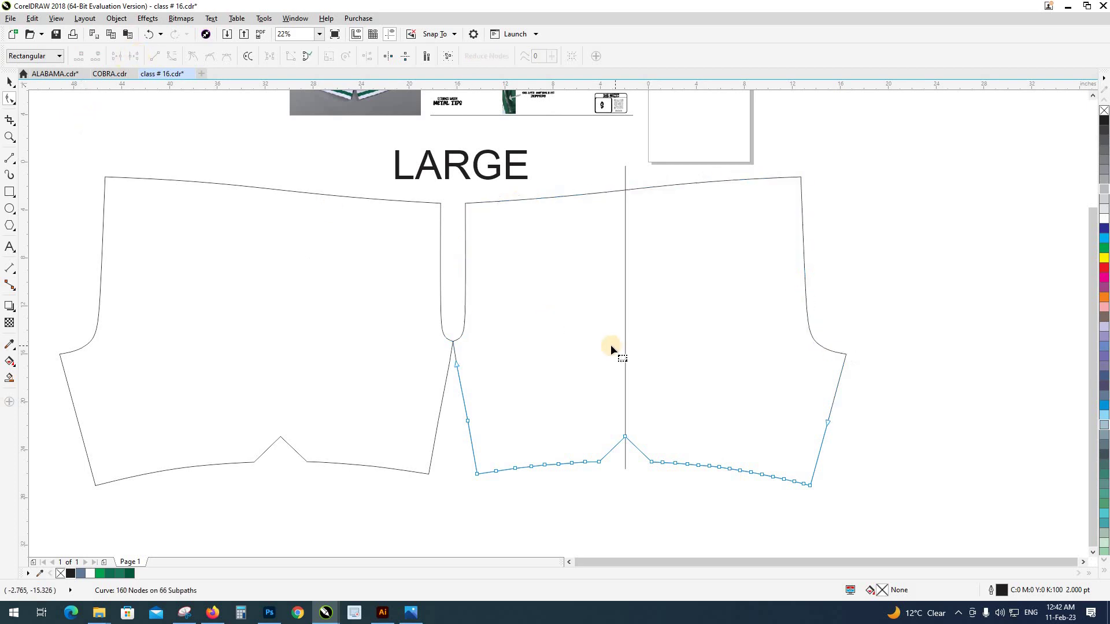
pyautogui.moveTo(430, 329); pyautogui.dragTo(505, 443)
pyautogui.press('Delete')
pyautogui.moveTo(809, 387); pyautogui.dragTo(846, 437)
pyautogui.press('Delete')
pyautogui.press('space')
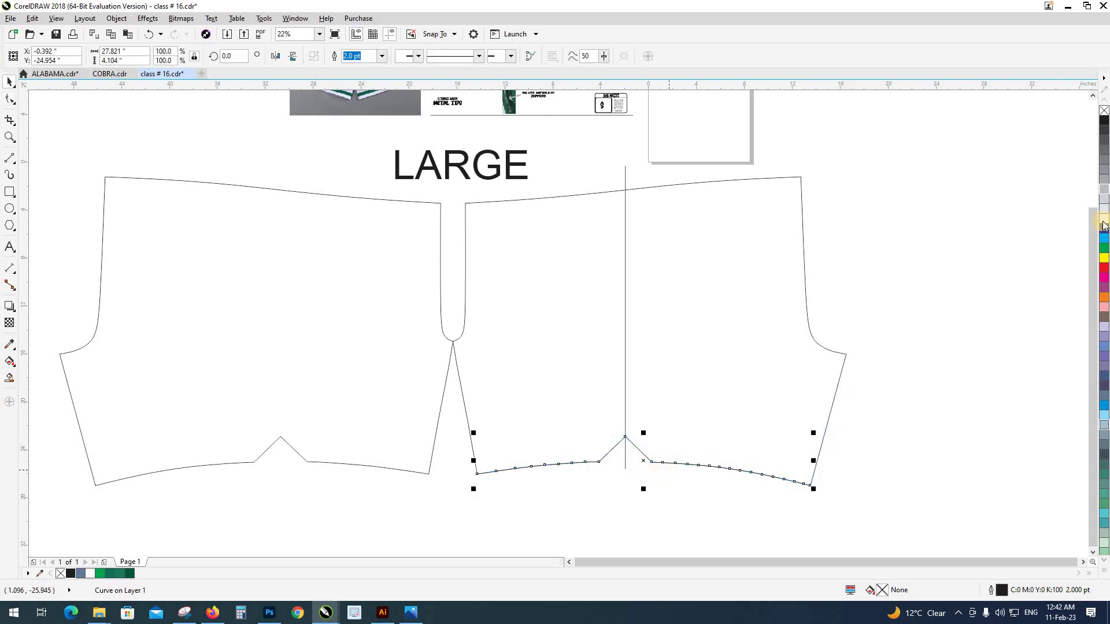
# Colour the hem curve's outline red, keeping it in place.
pyautogui.rightClick(1104, 269)
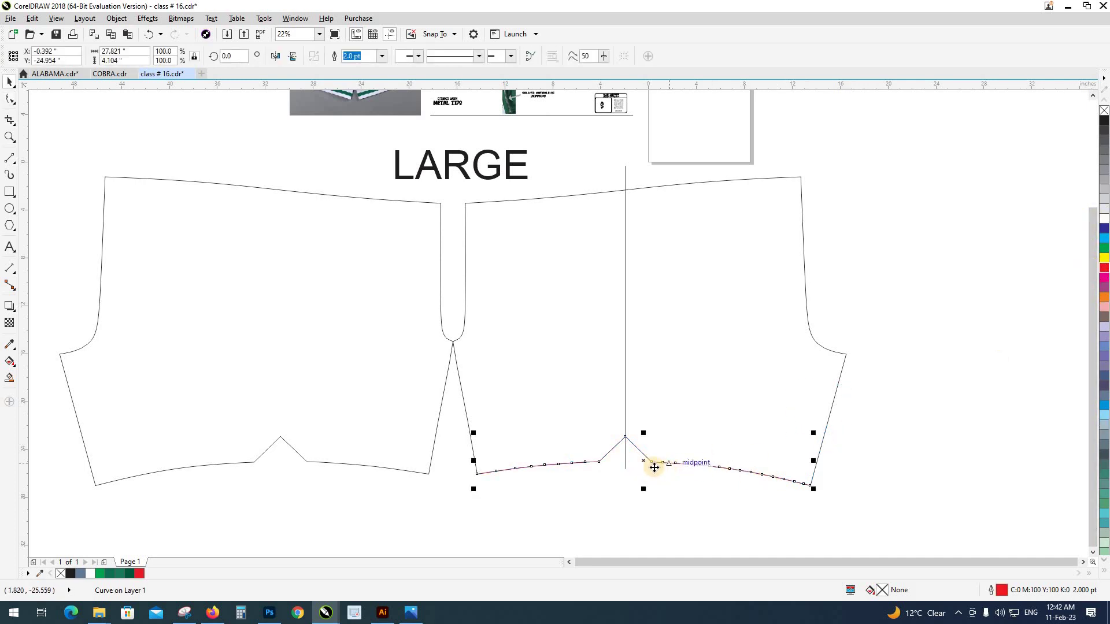
pyautogui.moveTo(643, 462); pyautogui.dragTo(643, 432)
pyautogui.press('Escape')
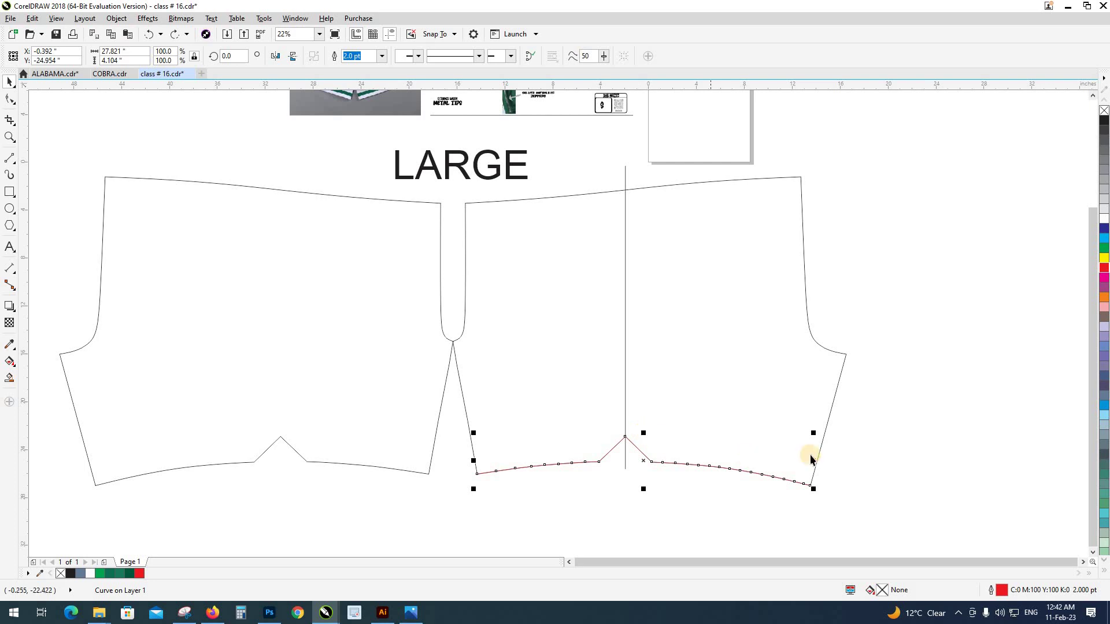
pyautogui.click(850, 460)
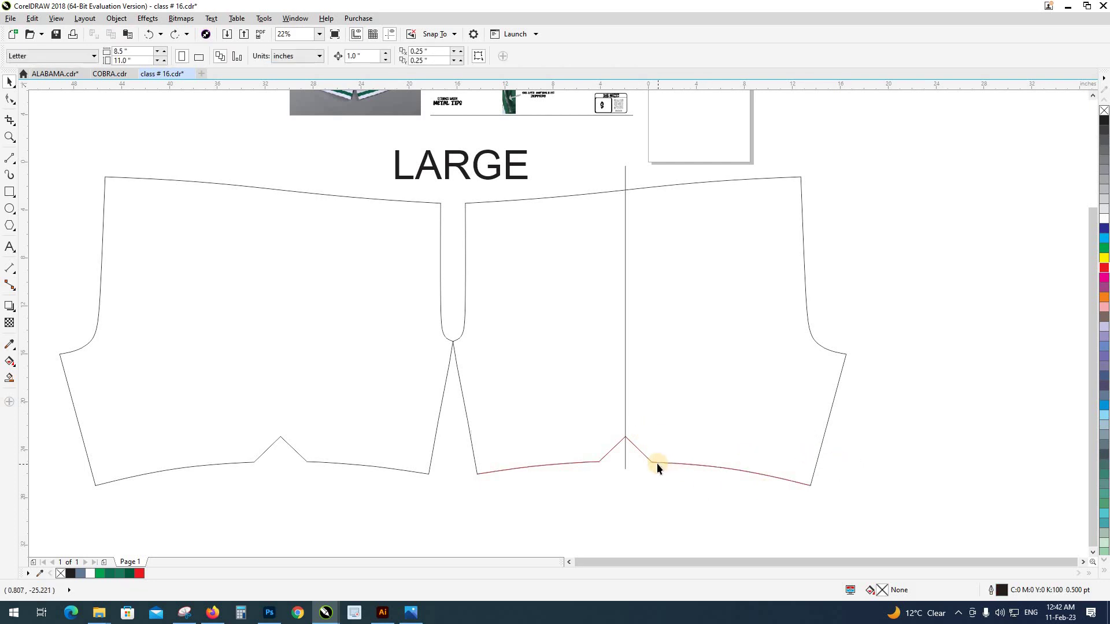
# Move the red hem curve up one inch using a 1" nudge distance.
pyautogui.click(657, 463)
pyautogui.scroll(2, 657, 465)
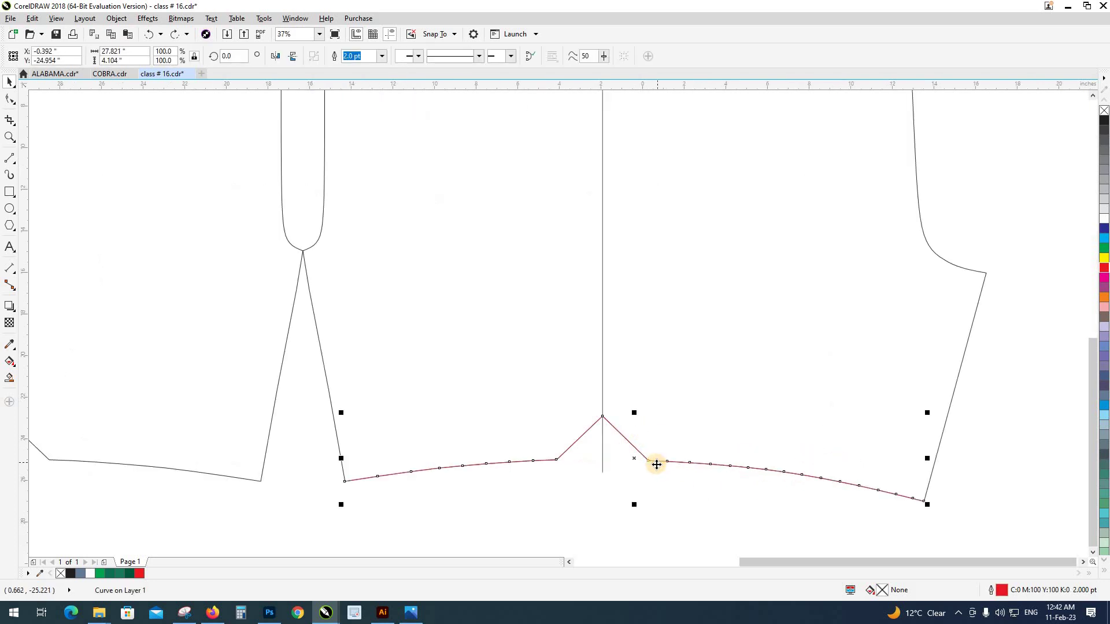
pyautogui.click(657, 464)
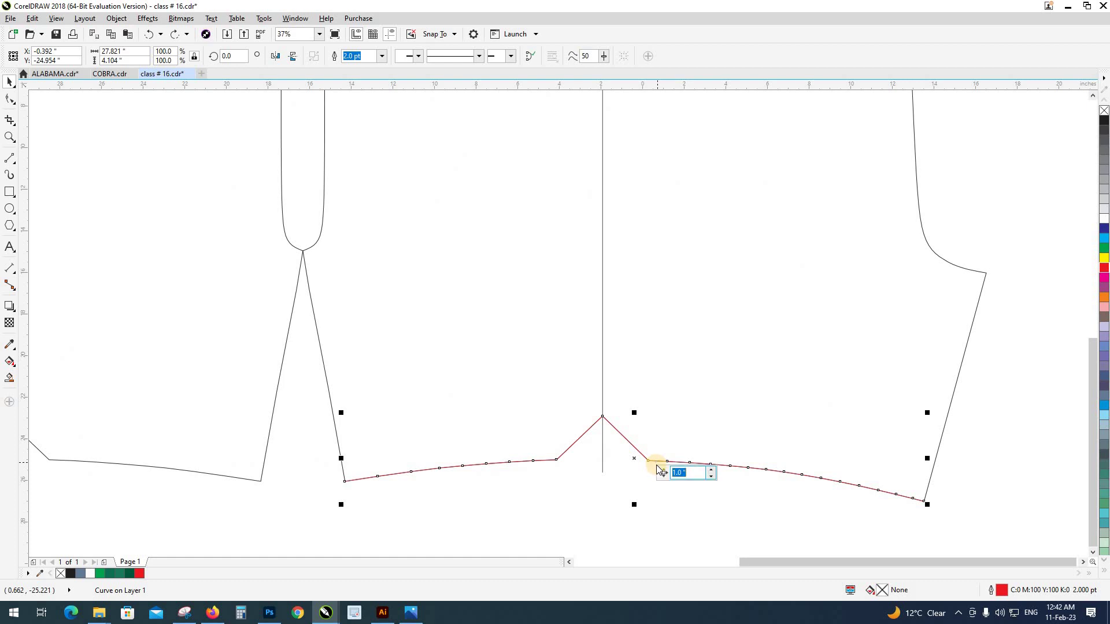
pyautogui.press('Return')
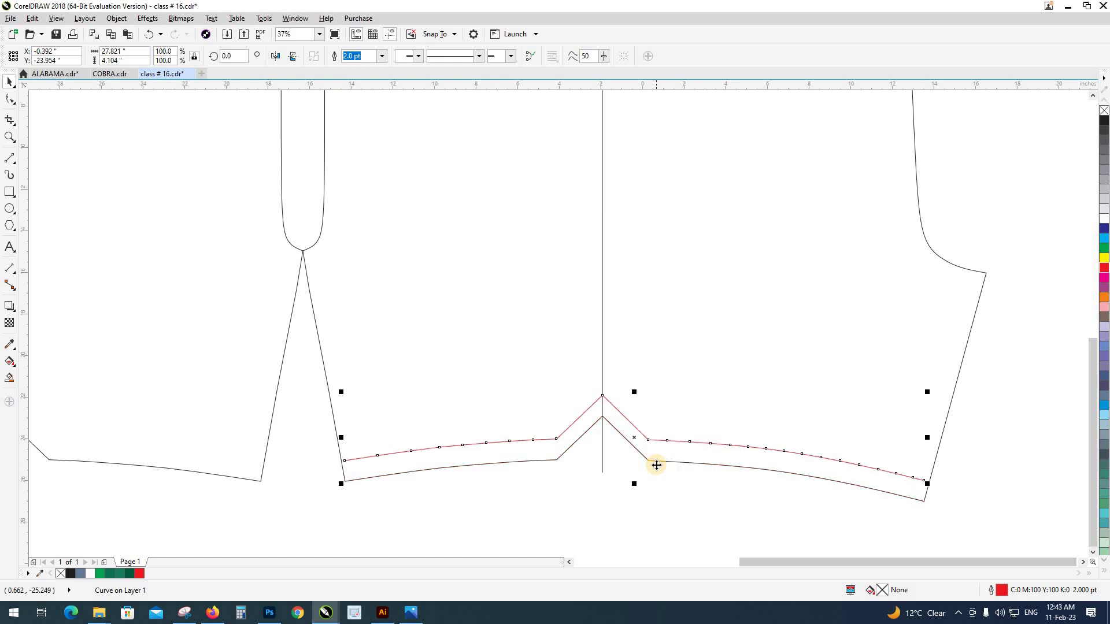
pyautogui.click(727, 485)
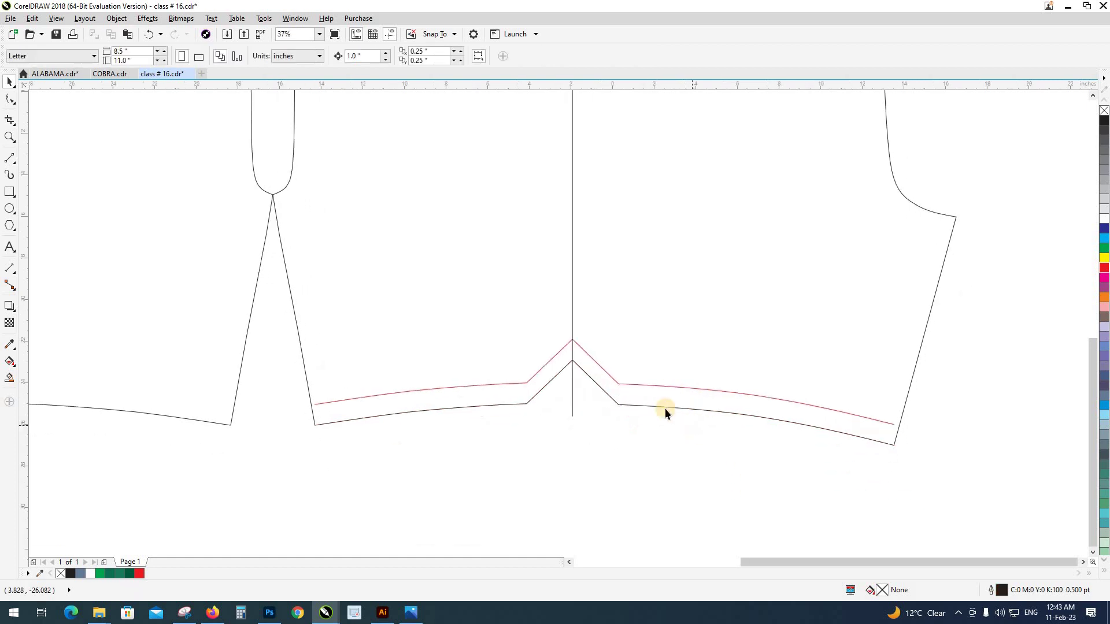
# Delete the vertical centre line from the right shorts piece.
pyautogui.scroll(3, 670, 404)
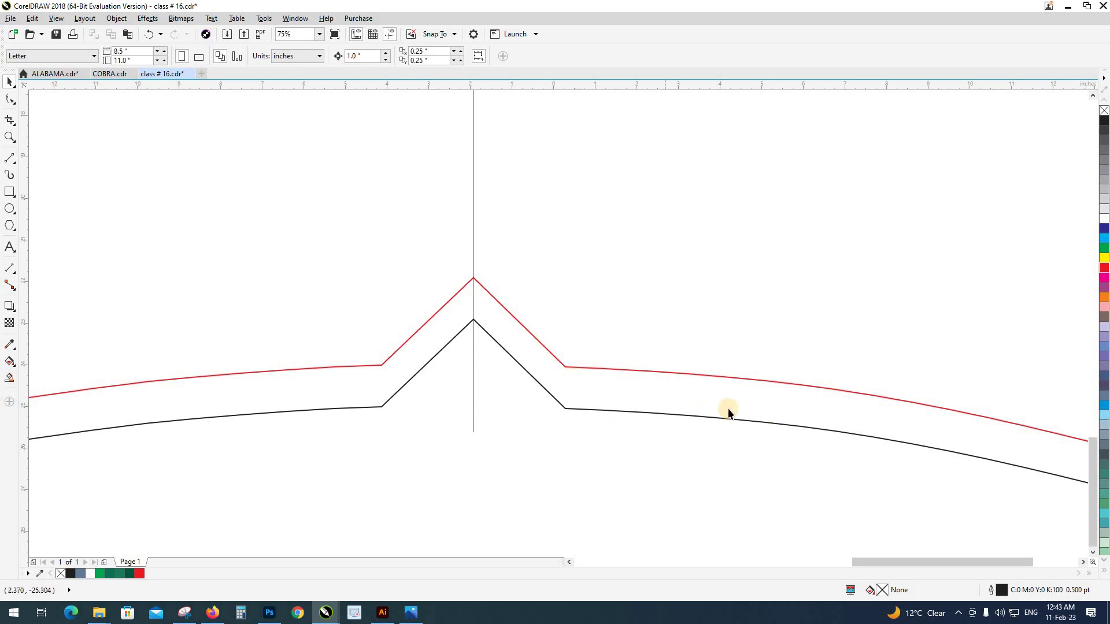
pyautogui.scroll(-3, 728, 409)
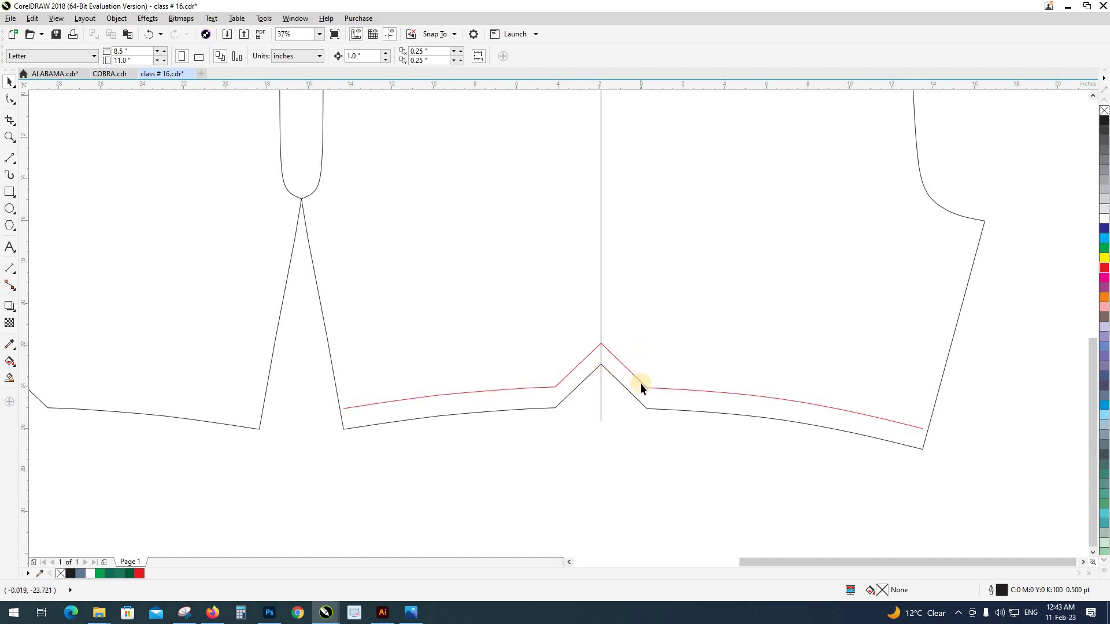
pyautogui.click(601, 387)
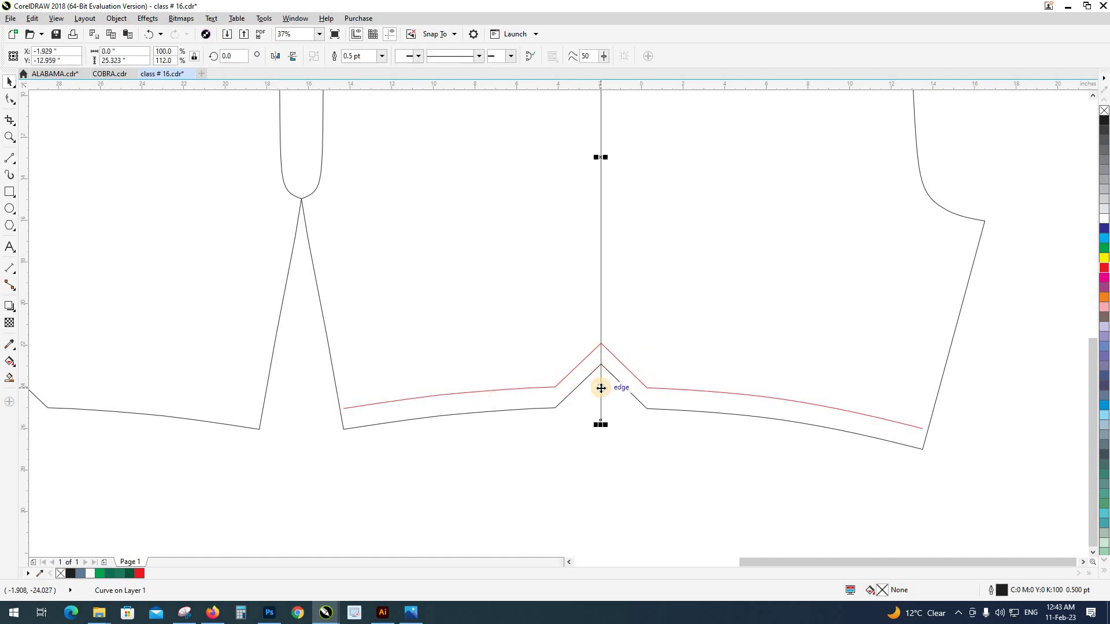
pyautogui.press('Delete')
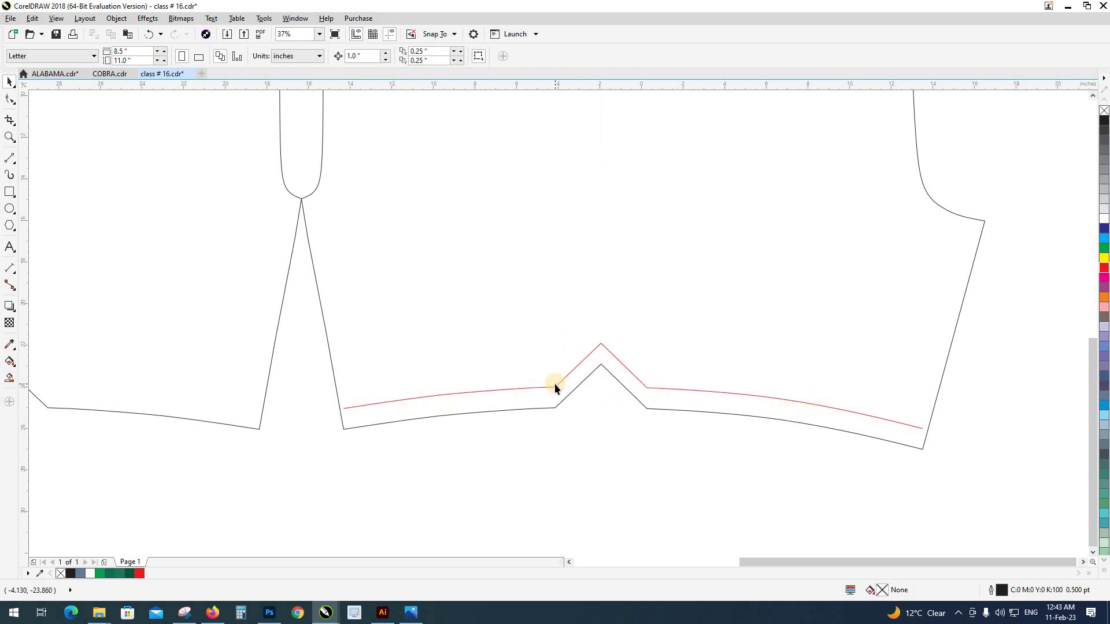
# Delete the red offset hem curve.
pyautogui.scroll(-2, 551, 399)
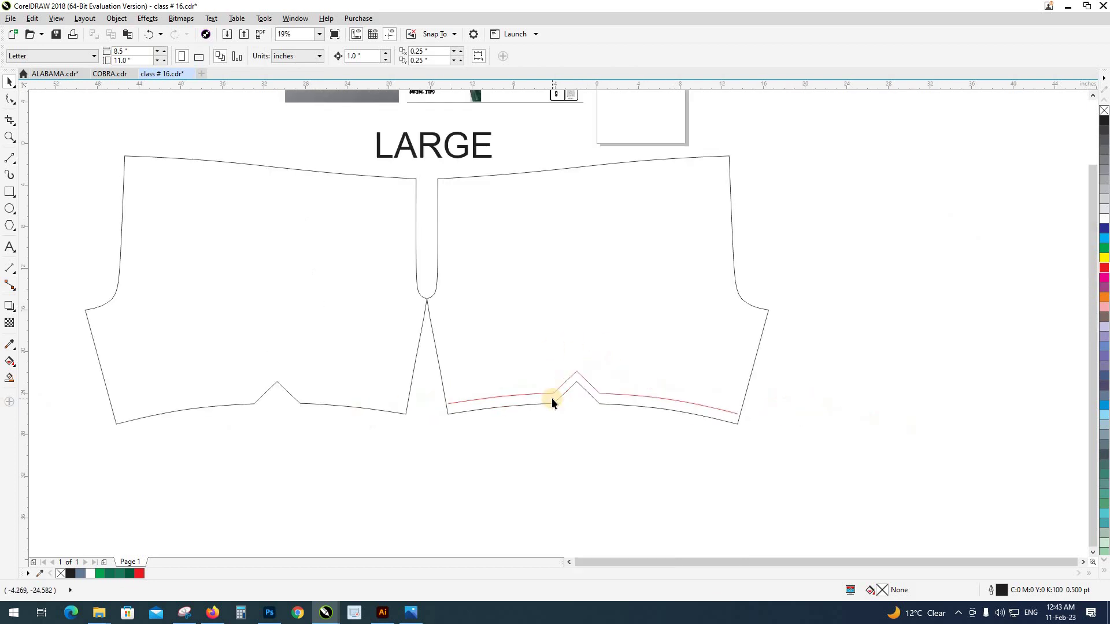
pyautogui.scroll(1, 553, 412)
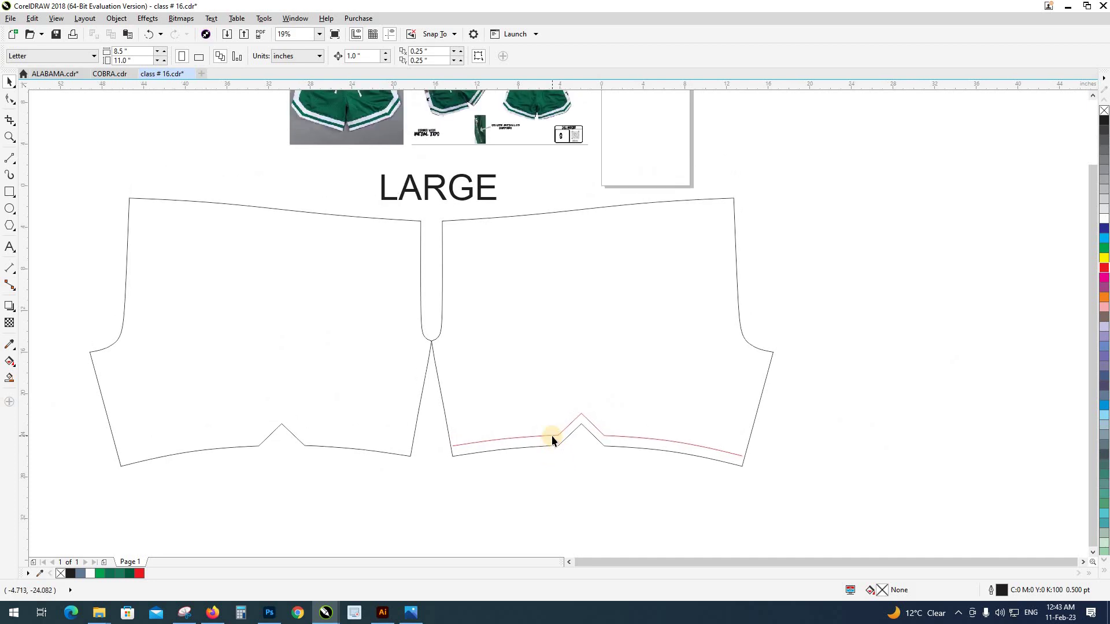
pyautogui.click(552, 439)
pyautogui.press('Delete')
pyautogui.click(570, 406)
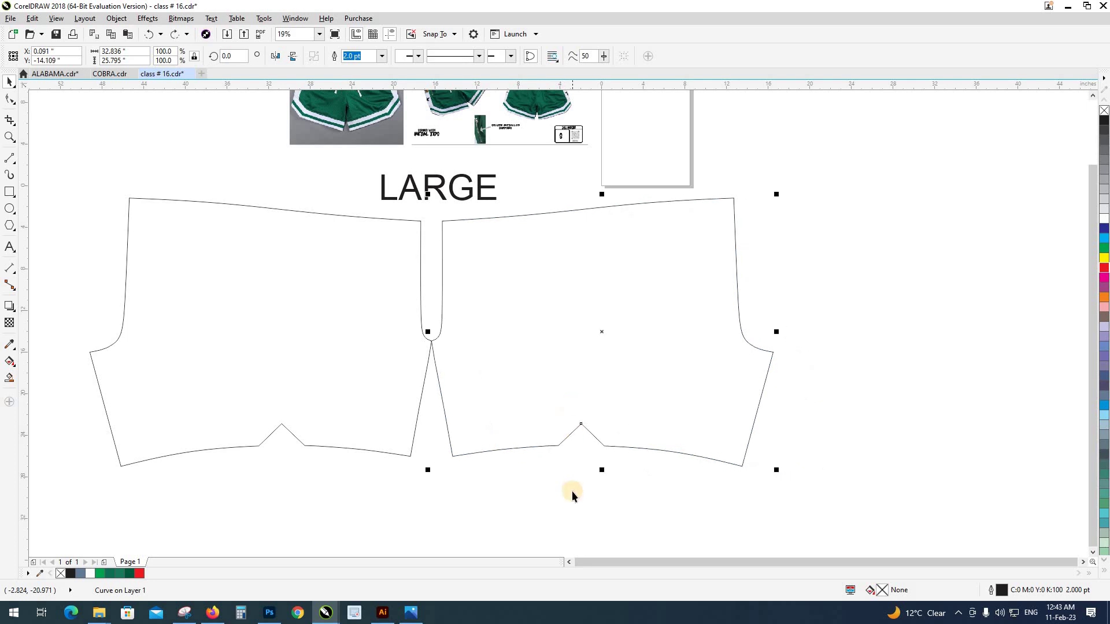
# Drag the left shorts piece leftward to leave a clear gap from the right piece.
pyautogui.click(555, 463)
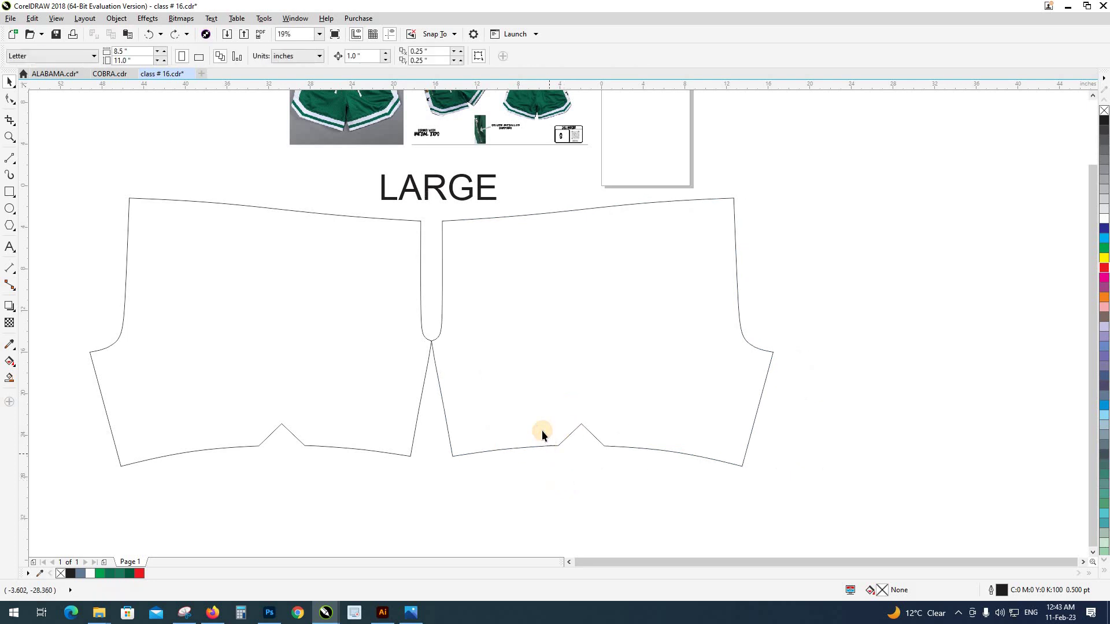
pyautogui.click(543, 431)
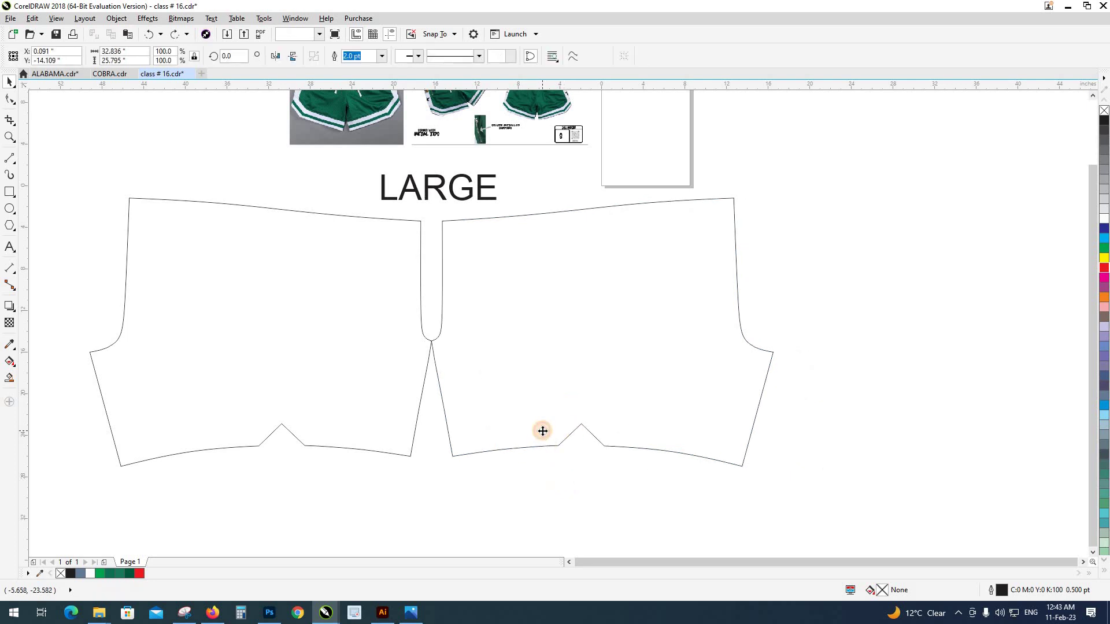
pyautogui.moveTo(380, 451); pyautogui.dragTo(338, 426)
pyautogui.click(435, 468)
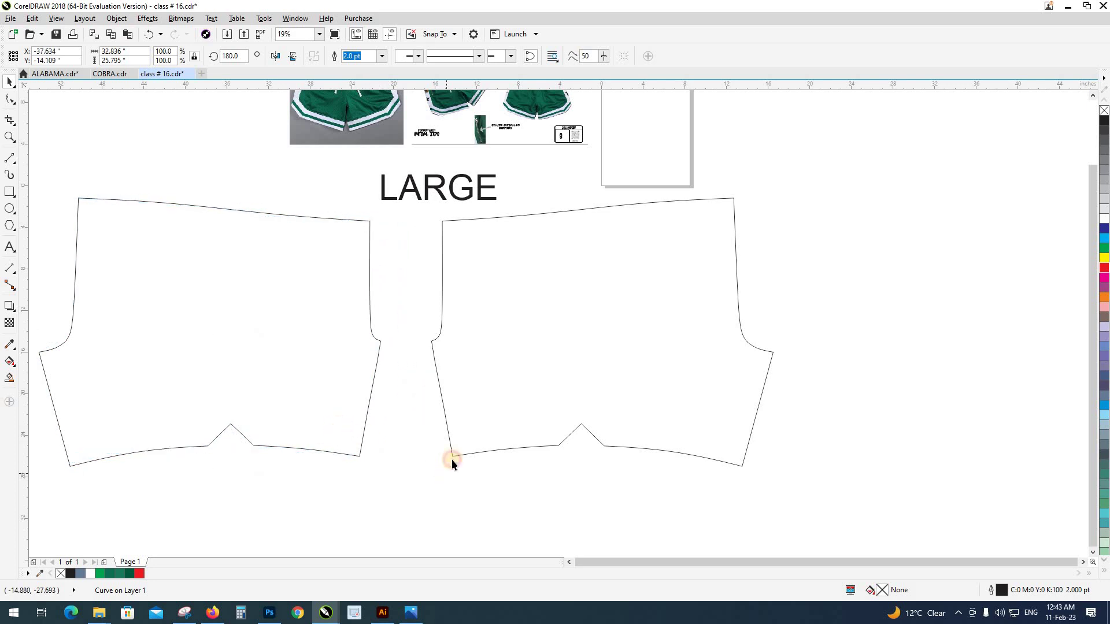
pyautogui.moveTo(359, 382); pyautogui.dragTo(361, 387)
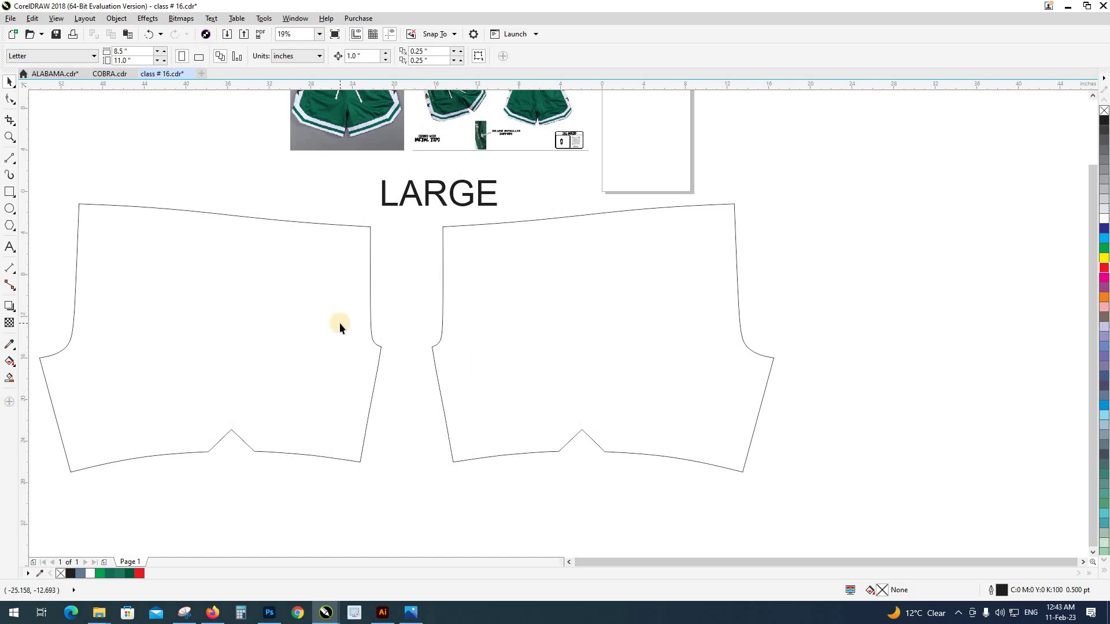
pyautogui.scroll(1, 327, 218)
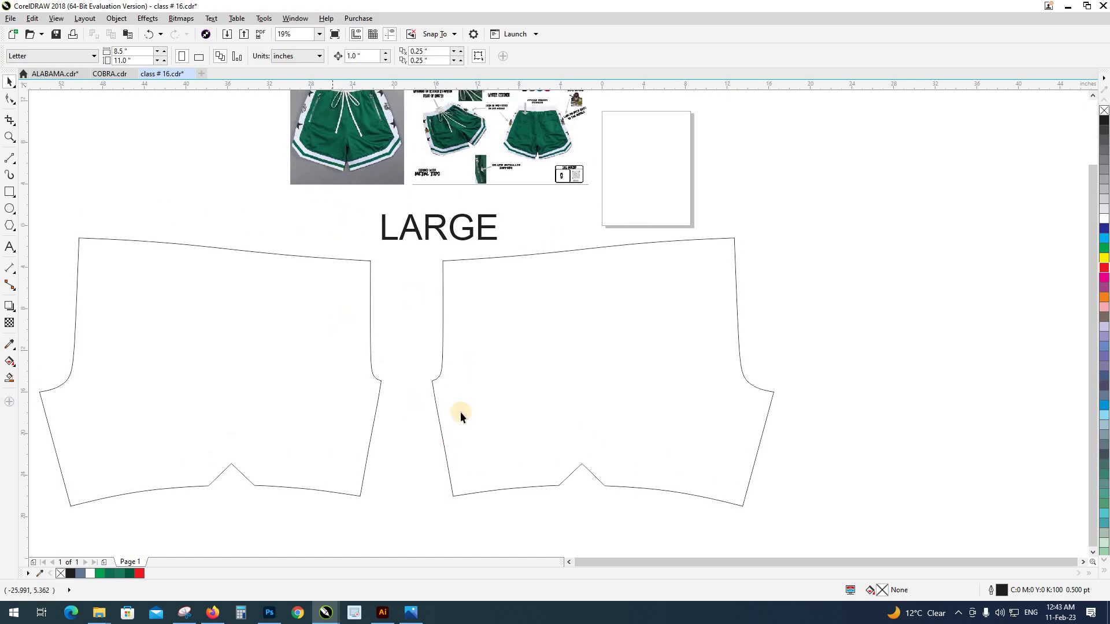
# Select the right shorts outline and activate the Contour tool with Ctrl+F9.
pyautogui.moveTo(459, 416); pyautogui.dragTo(438, 383)
pyautogui.click(459, 382)
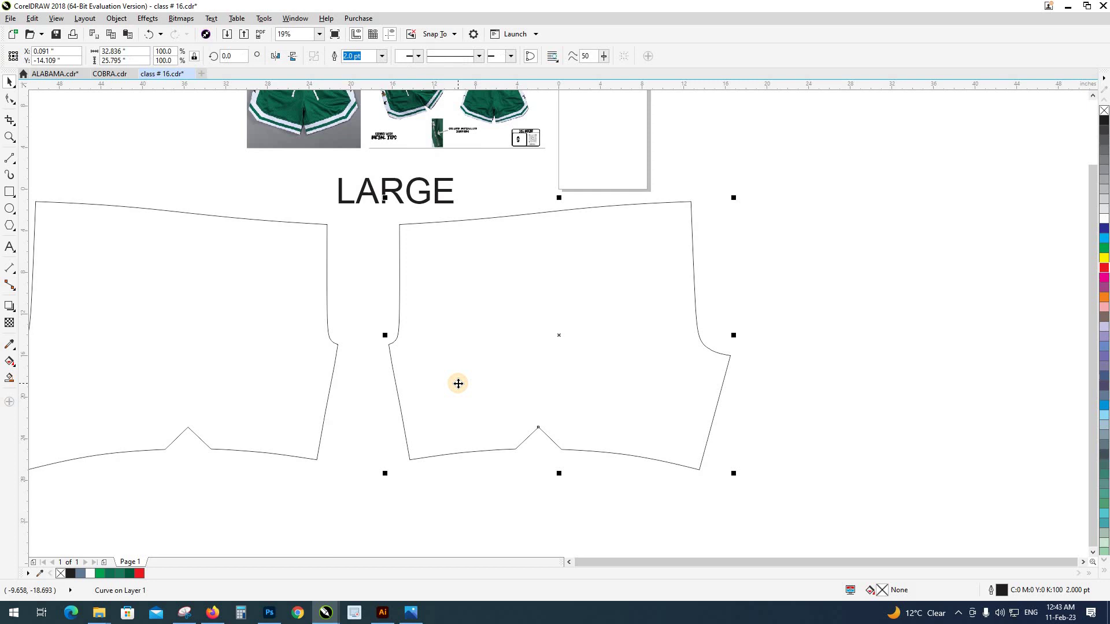
pyautogui.click(491, 493)
pyautogui.click(489, 410)
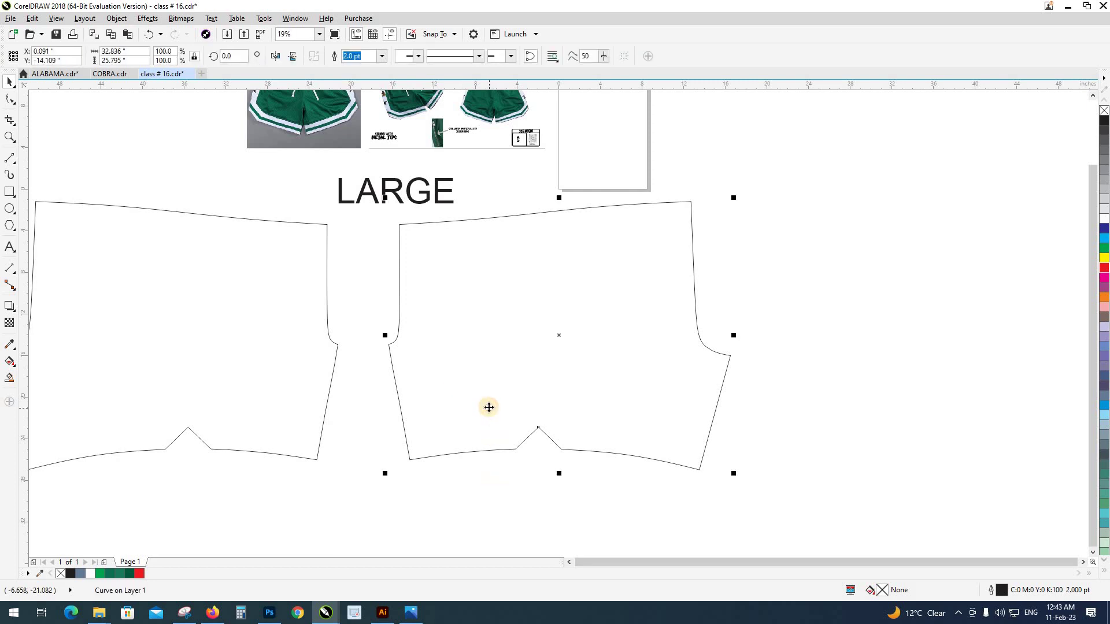
pyautogui.hotkey('ctrl', 'F9')
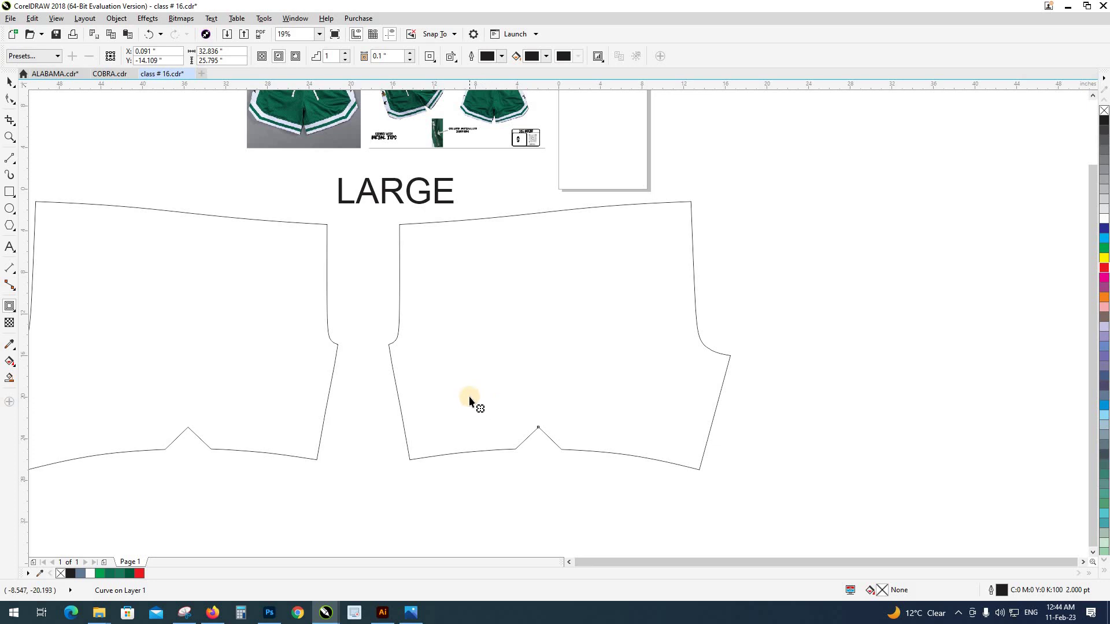
# Apply a 1-inch inside contour to the right piece and break it into separate curves.
pyautogui.doubleClick(391, 56)
pyautogui.write('1')
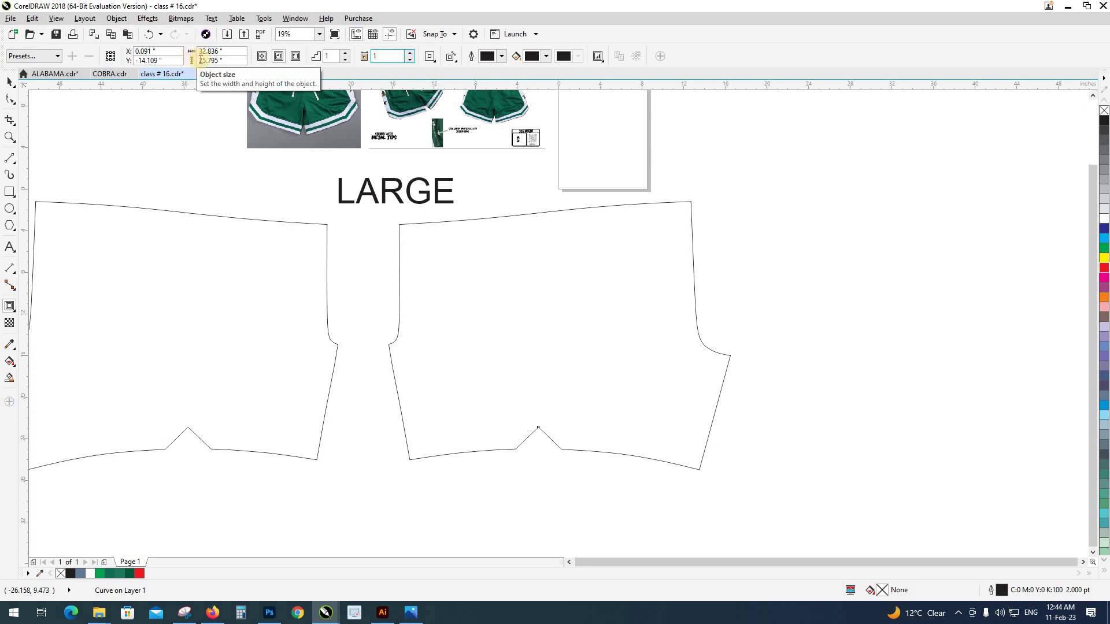
pyautogui.click(279, 57)
pyautogui.press('Return')
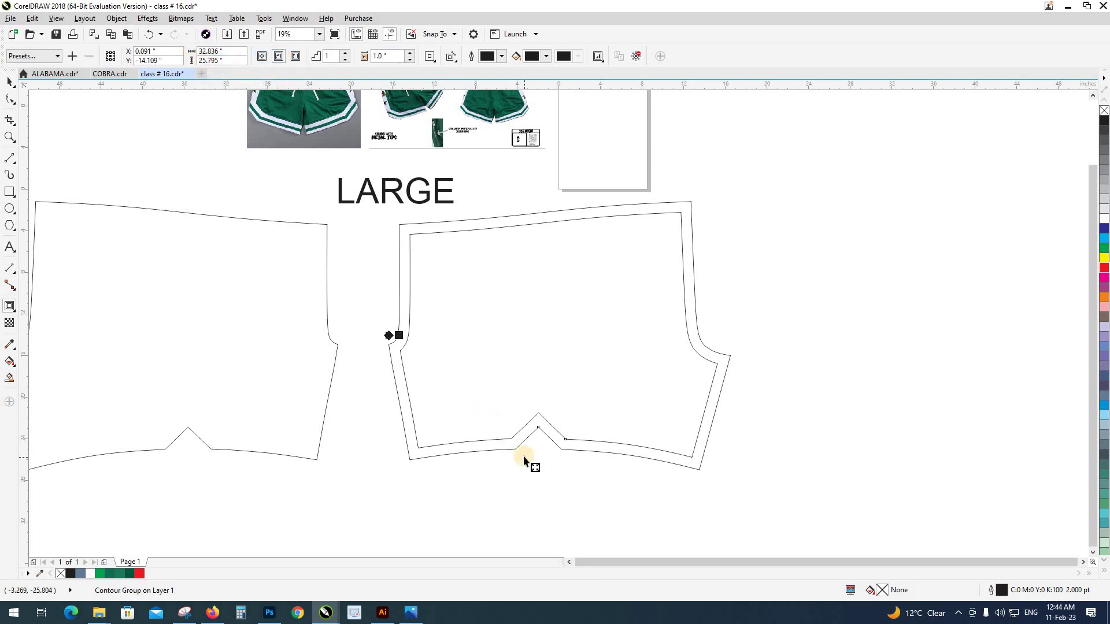
pyautogui.press('space')
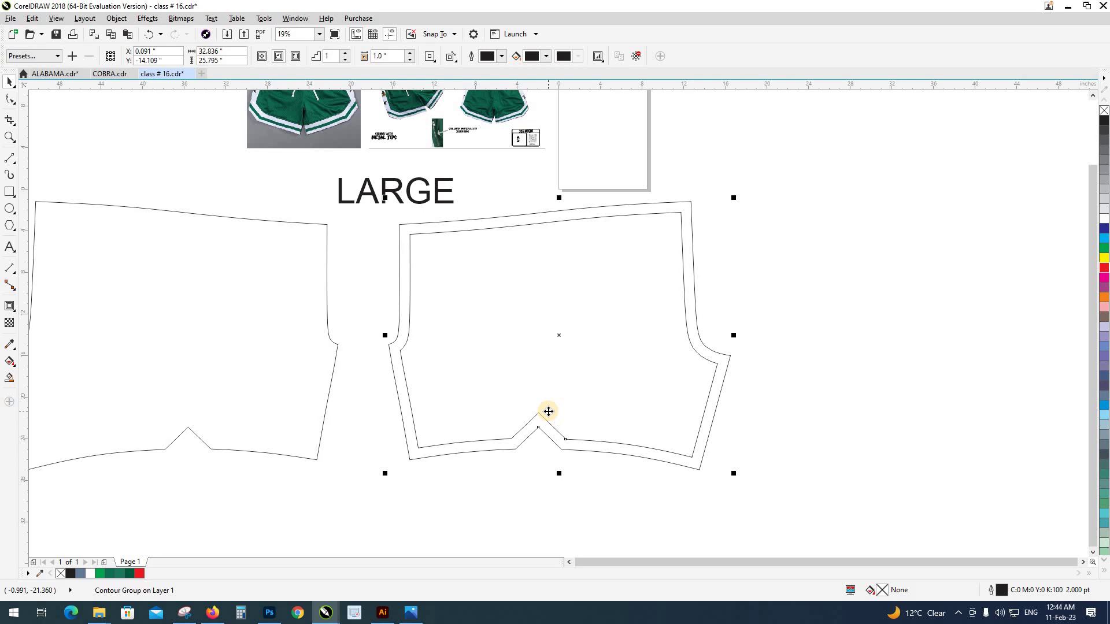
pyautogui.hotkey('ctrl', 'k')
# Colour the separated inner contour curve's outline red.
pyautogui.click(539, 405)
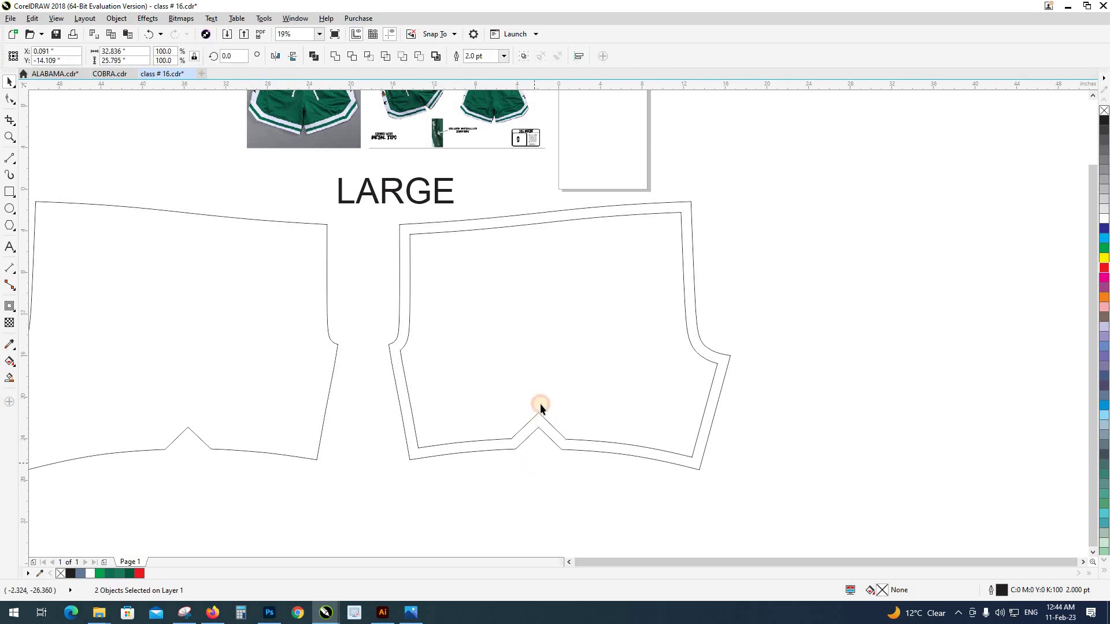
pyautogui.moveTo(626, 369)
pyautogui.mouseDown()
pyautogui.moveTo(610, 371)
pyautogui.moveTo(650, 354)
pyautogui.mouseUp()
pyautogui.hotkey('ctrl', 'z')
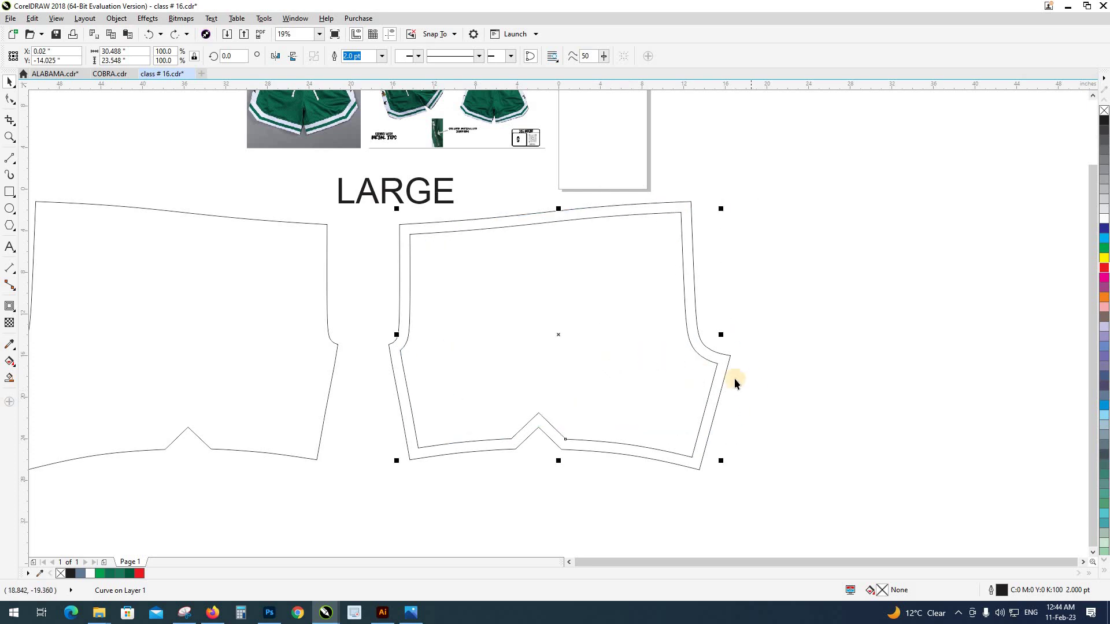
pyautogui.click(682, 370)
pyautogui.click(711, 413)
pyautogui.rightClick(140, 574)
pyautogui.click(358, 501)
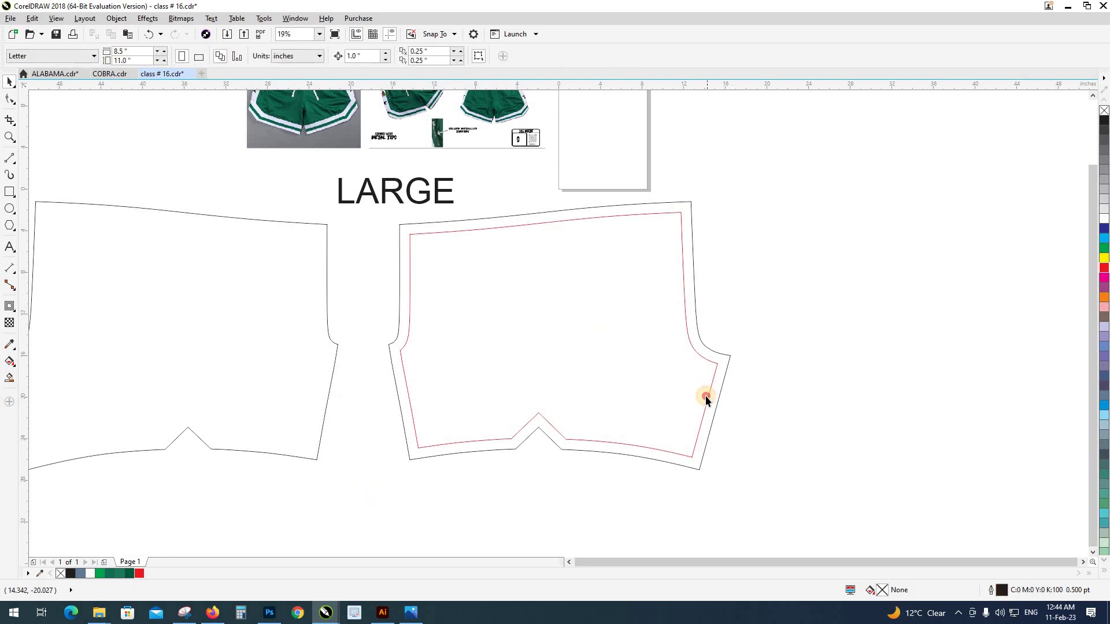
pyautogui.click(694, 414)
pyautogui.scroll(2, 557, 454)
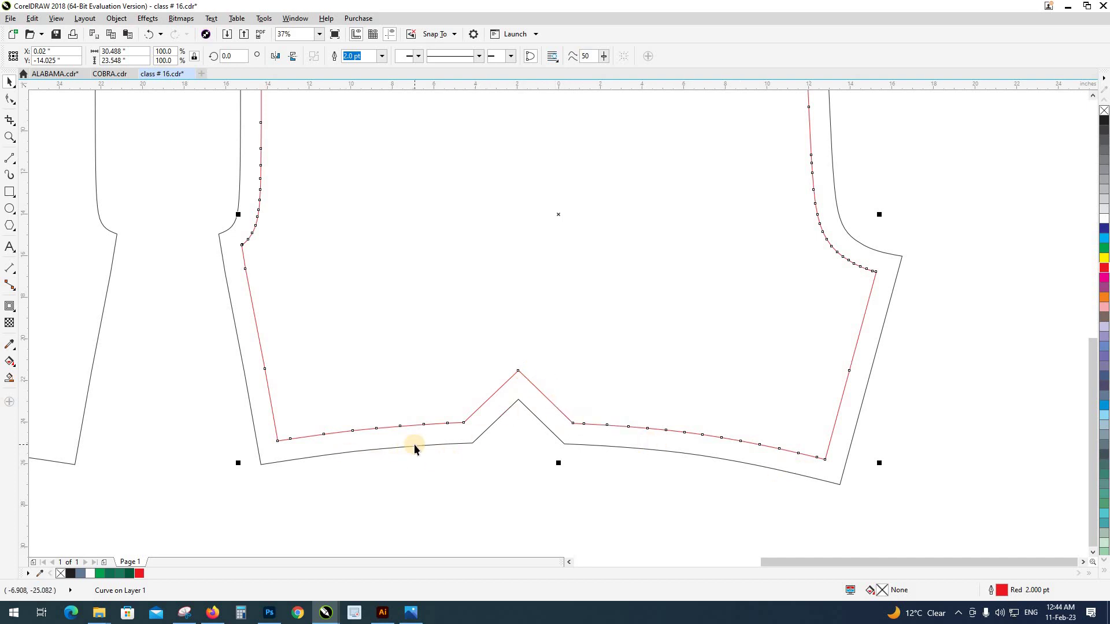
pyautogui.scroll(-2, 537, 459)
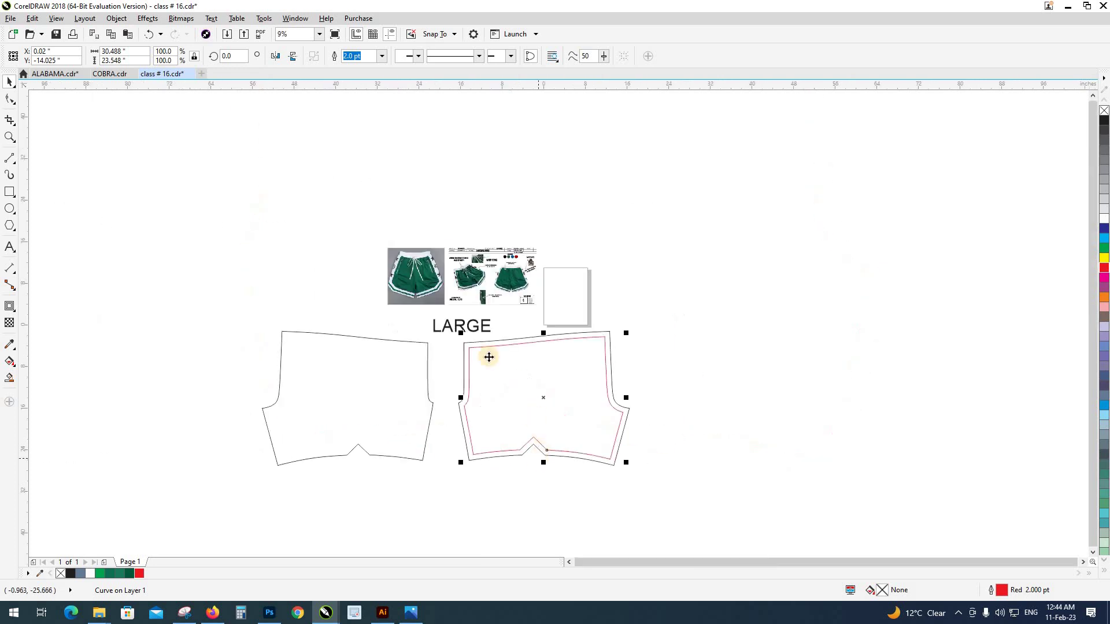
pyautogui.scroll(4, 438, 282)
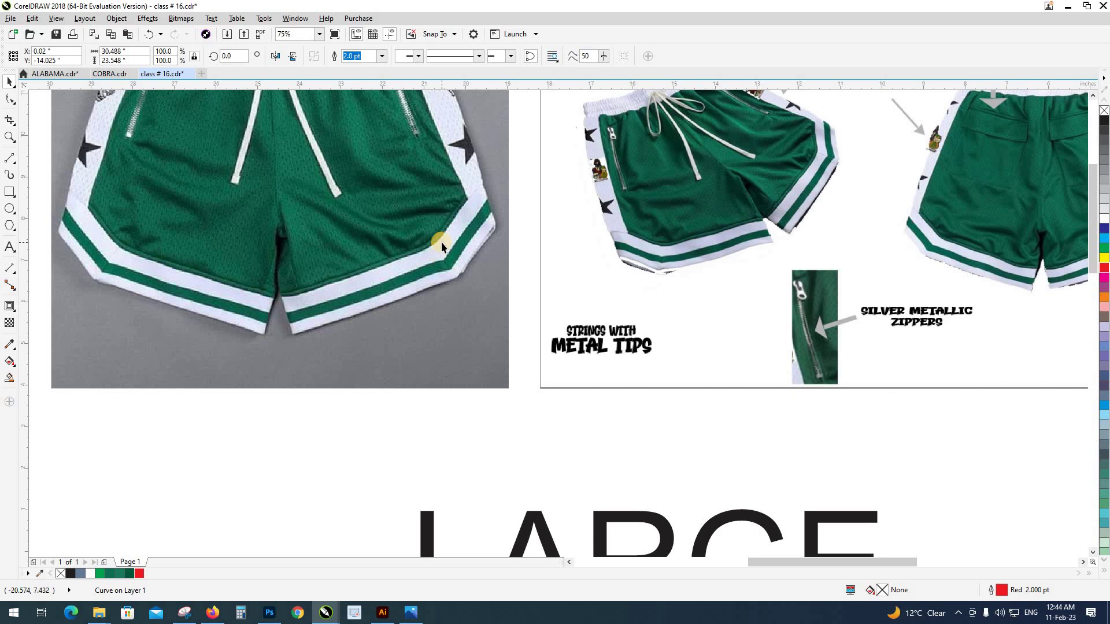
pyautogui.scroll(-4, 445, 261)
pyautogui.scroll(-3, 445, 157)
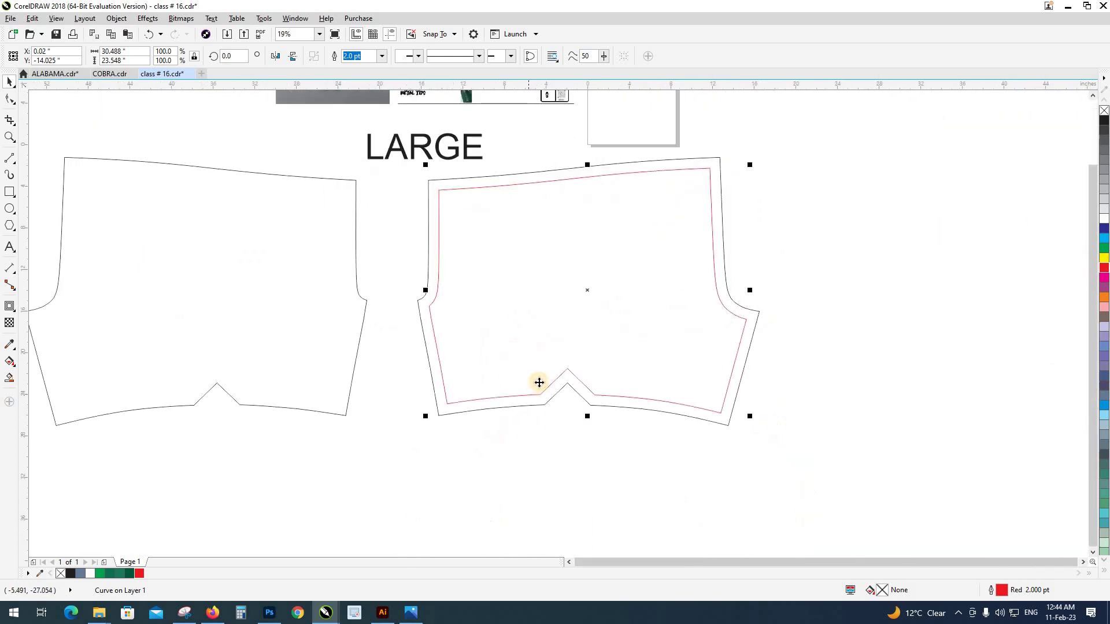
pyautogui.click(583, 408)
pyautogui.scroll(2, 584, 405)
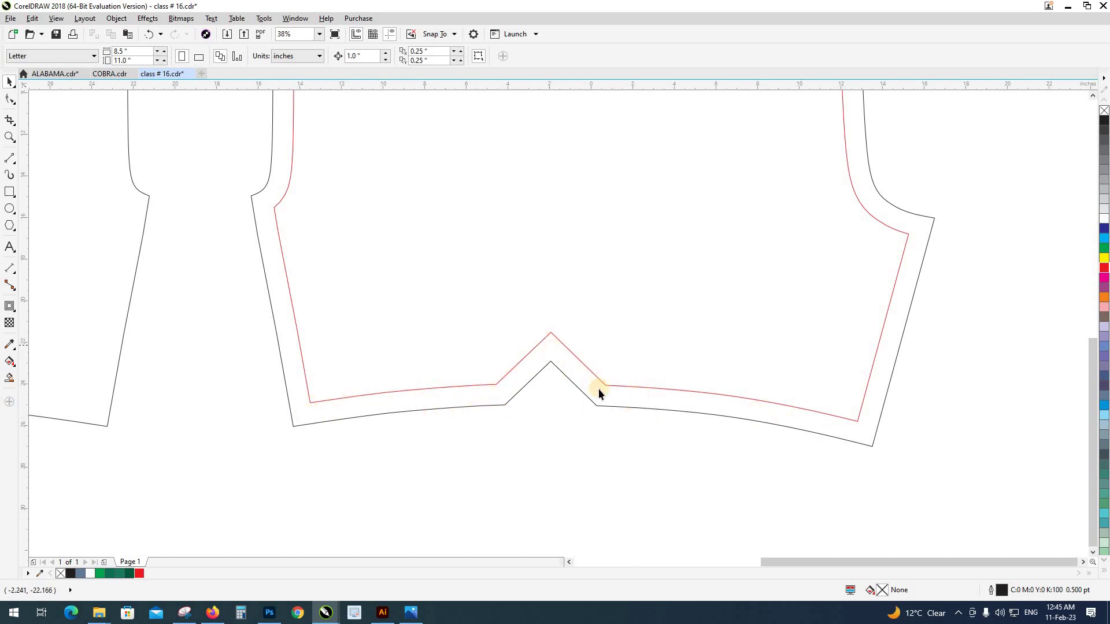
pyautogui.scroll(-2, 606, 393)
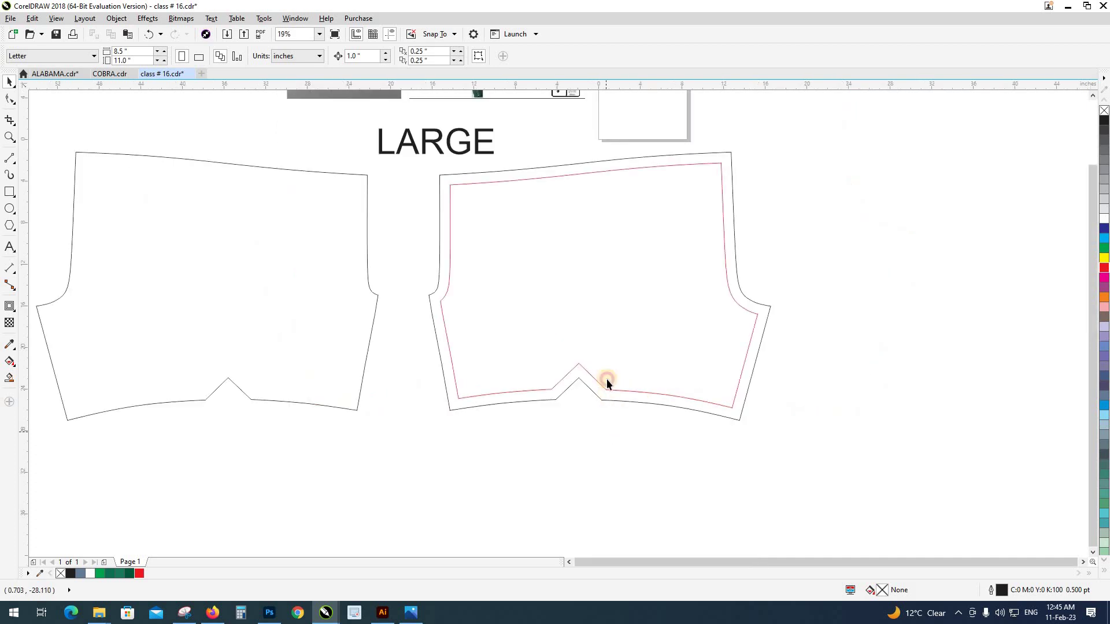
pyautogui.click(621, 391)
pyautogui.scroll(2, 621, 391)
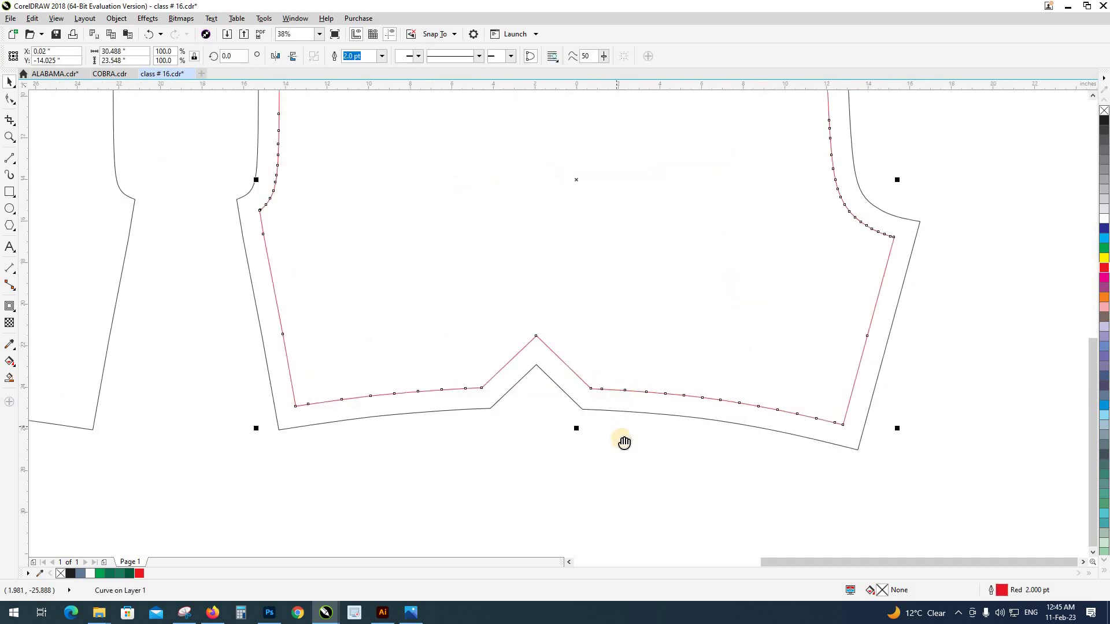
pyautogui.scroll(-2, 528, 441)
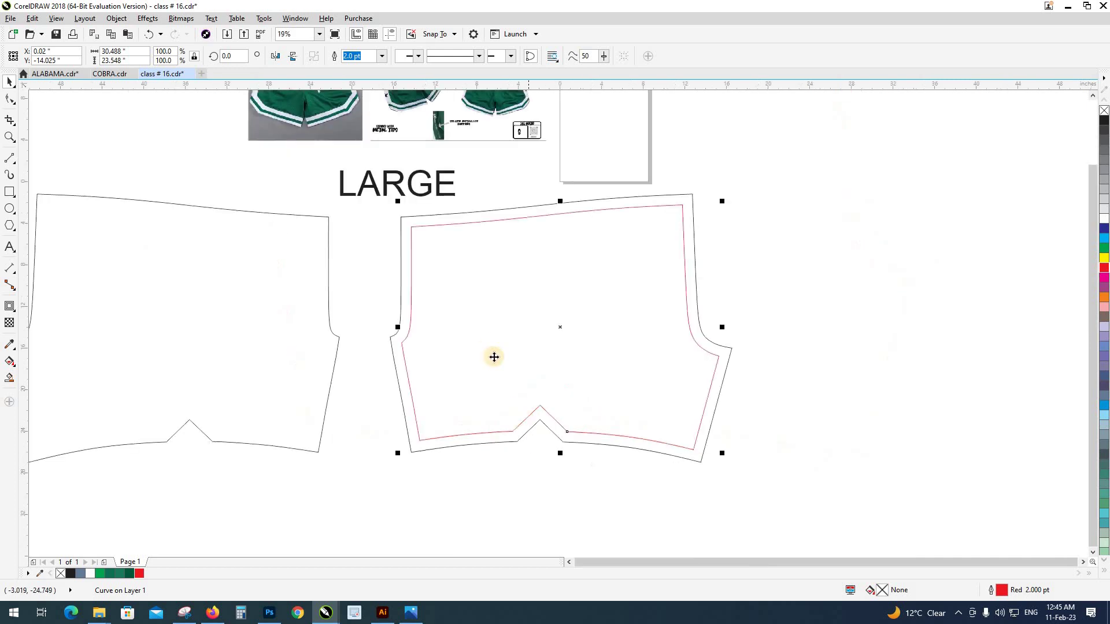
pyautogui.scroll(4, 397, 223)
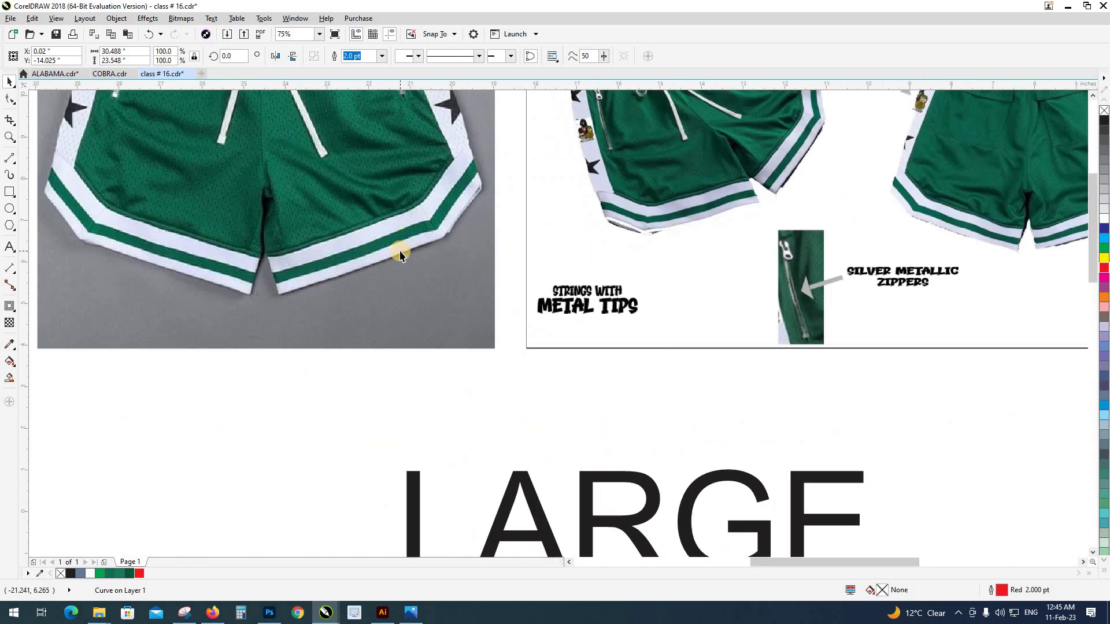
pyautogui.scroll(-2, 400, 254)
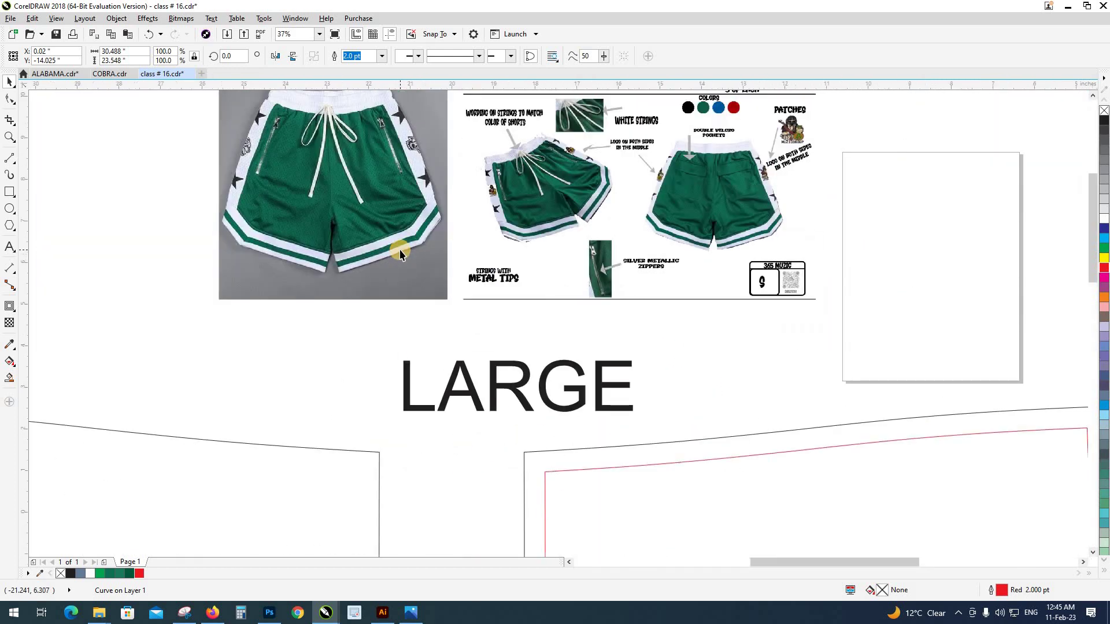
pyautogui.scroll(2, 400, 254)
pyautogui.scroll(-1, 399, 249)
pyautogui.scroll(-1, 396, 240)
pyautogui.click(446, 365)
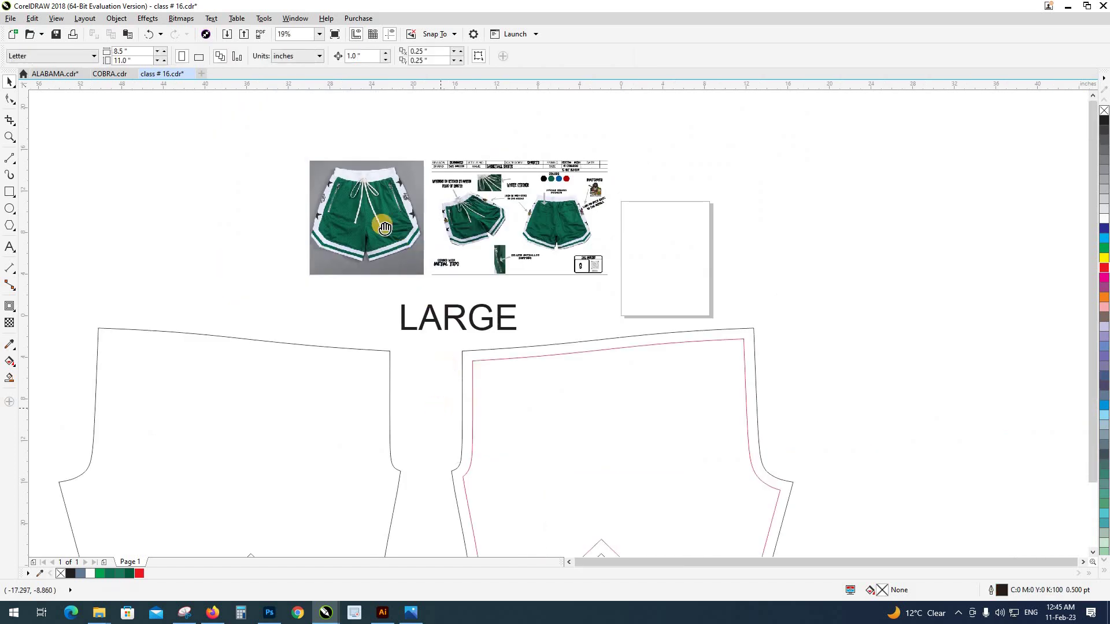
pyautogui.click(465, 348)
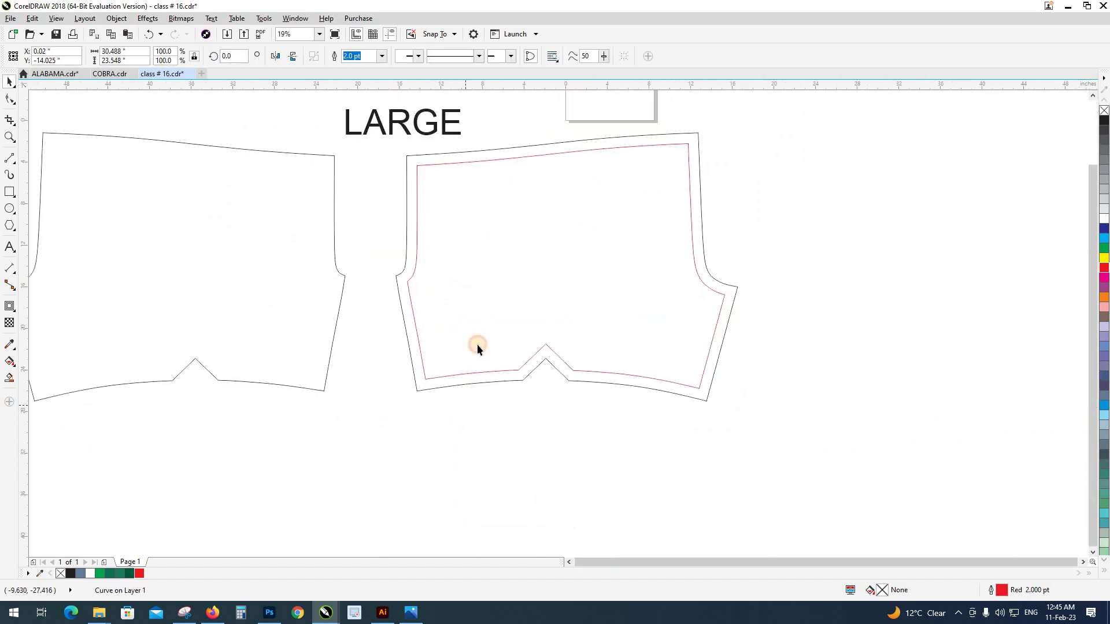
pyautogui.click(472, 360)
# Apply a 1.5 cm inside contour to the right piece.
pyautogui.click(472, 362)
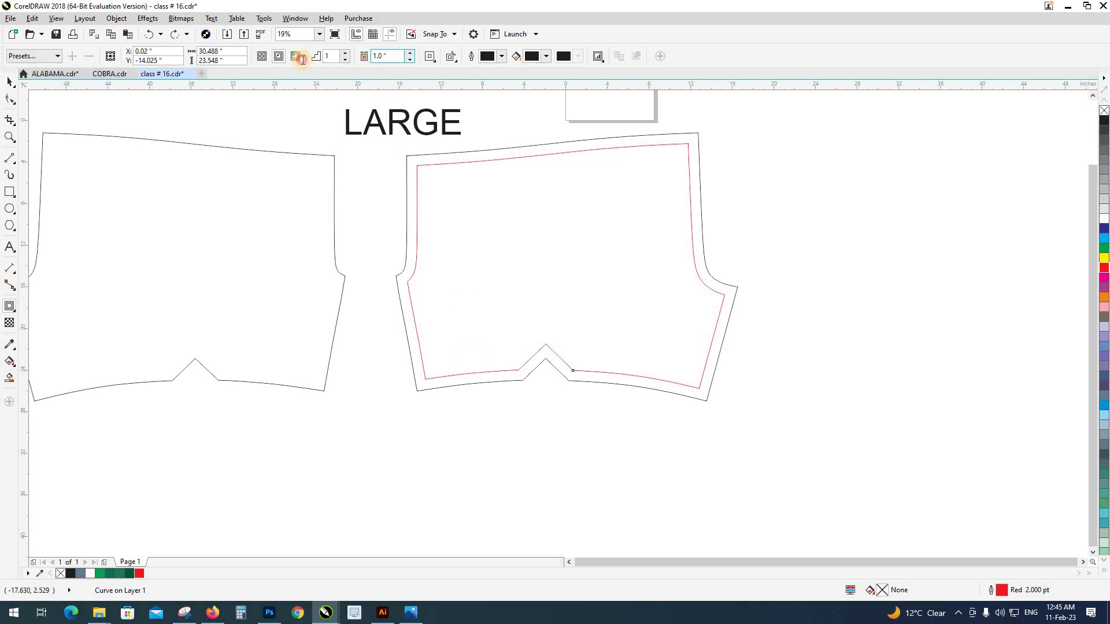
pyautogui.write('1.5')
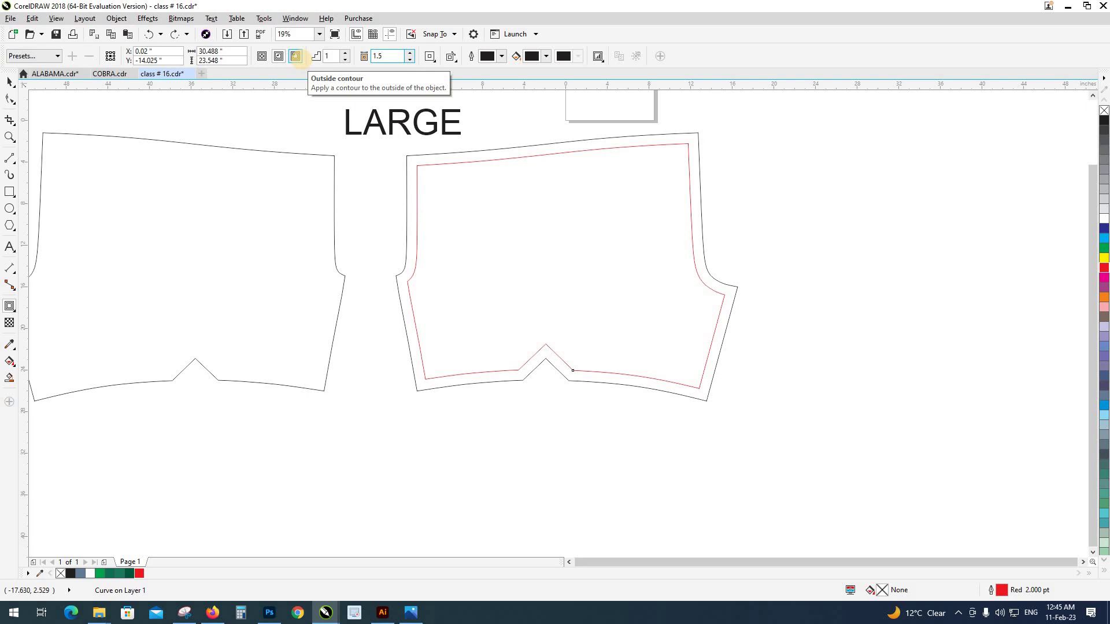
pyautogui.write('cm')
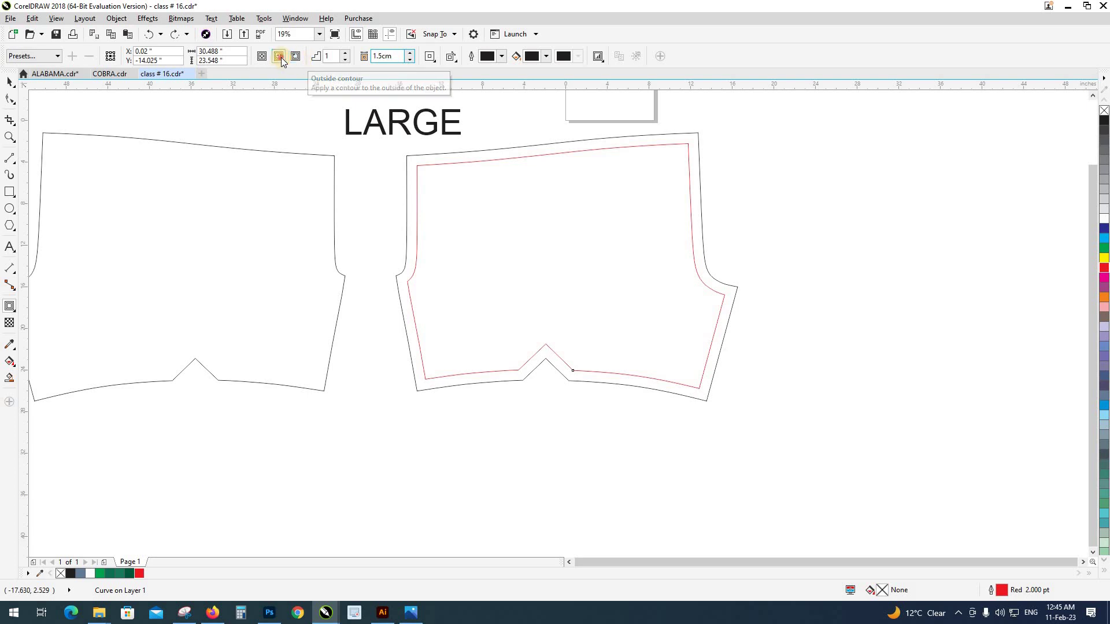
pyautogui.press('Return')
pyautogui.scroll(2, 507, 366)
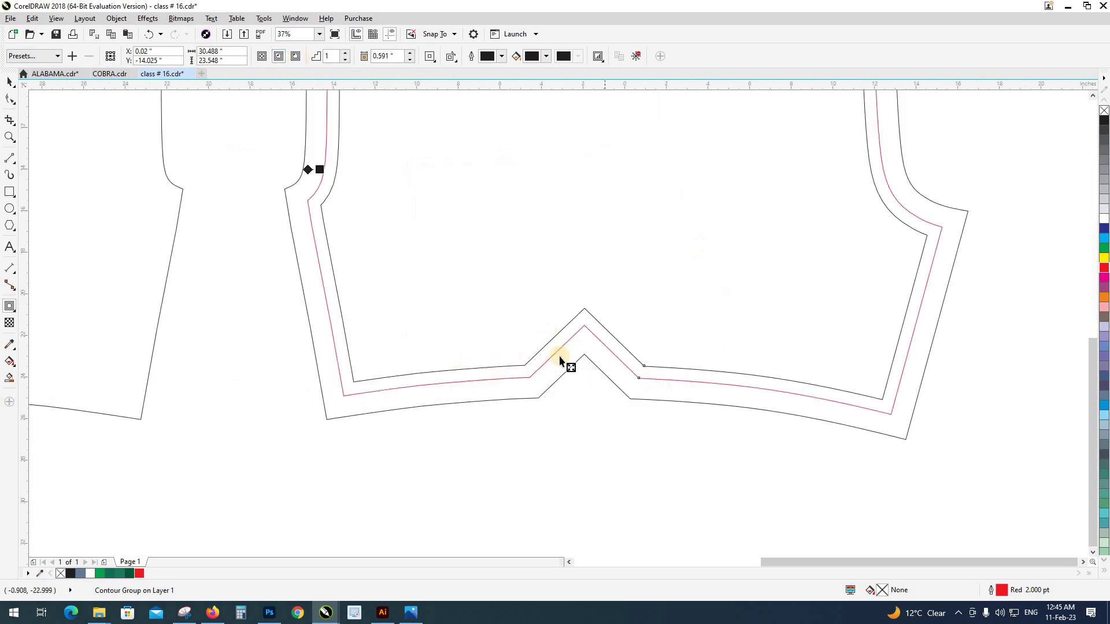
pyautogui.press('space')
pyautogui.click(562, 426)
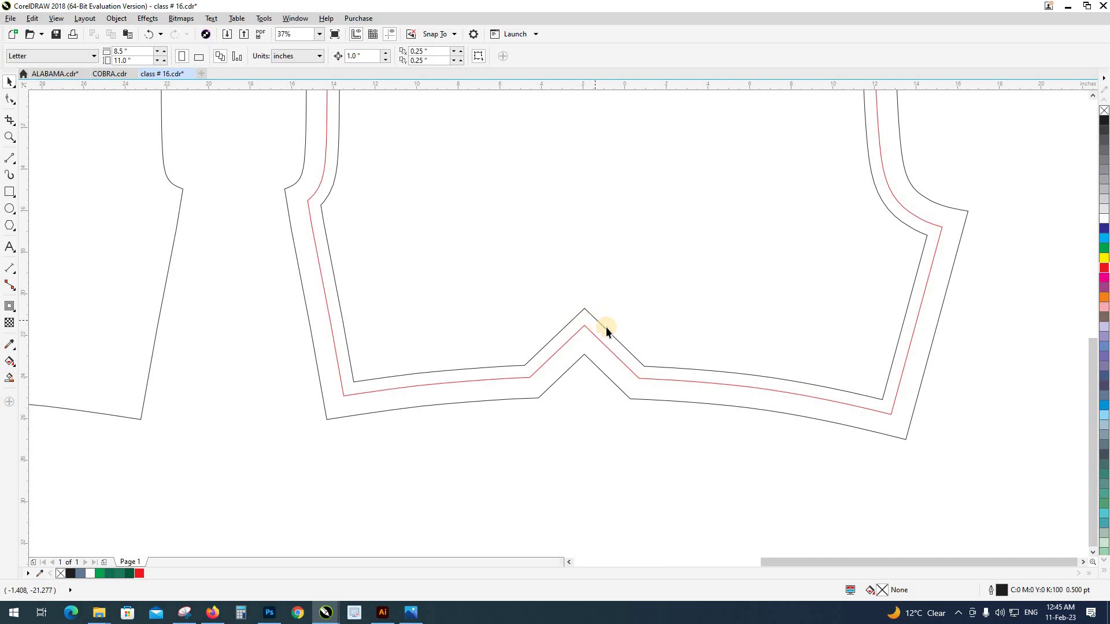
# Add a second 1.5 cm inside contour line to the innermost outline.
pyautogui.click(627, 397)
pyautogui.scroll(-3, 626, 408)
pyautogui.scroll(-2, 630, 399)
pyautogui.click(548, 396)
pyautogui.scroll(5, 548, 395)
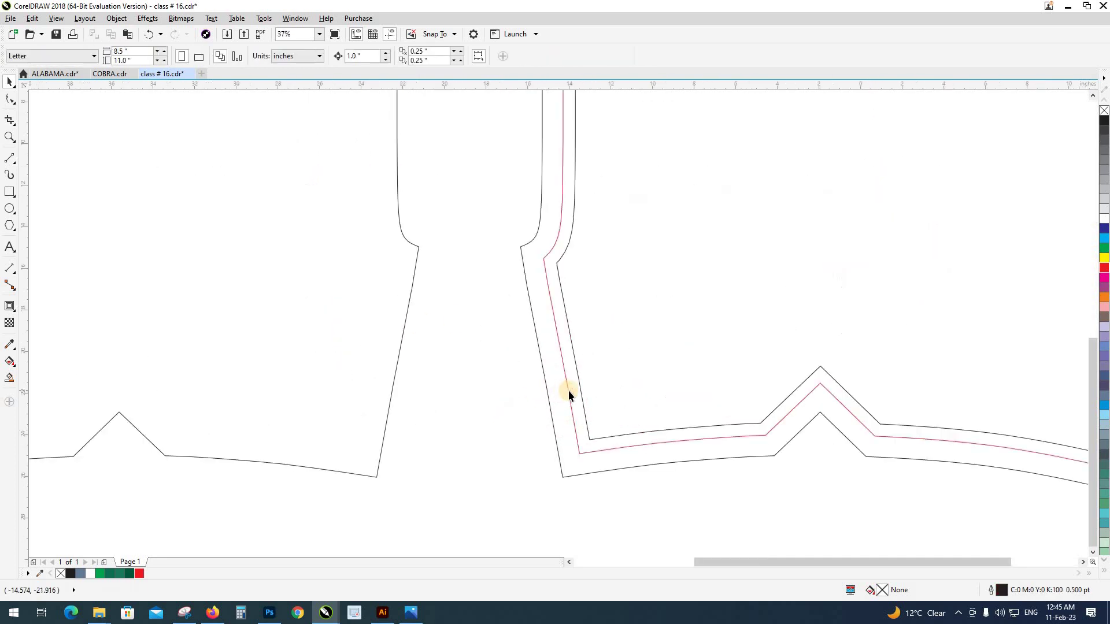
pyautogui.click(580, 391)
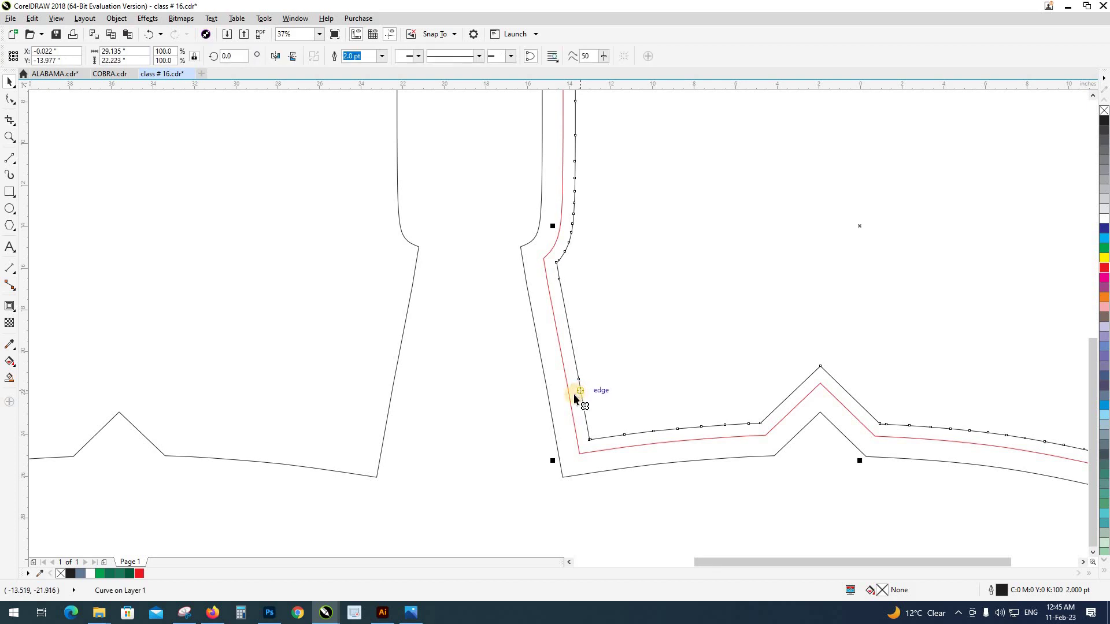
pyautogui.click(574, 398)
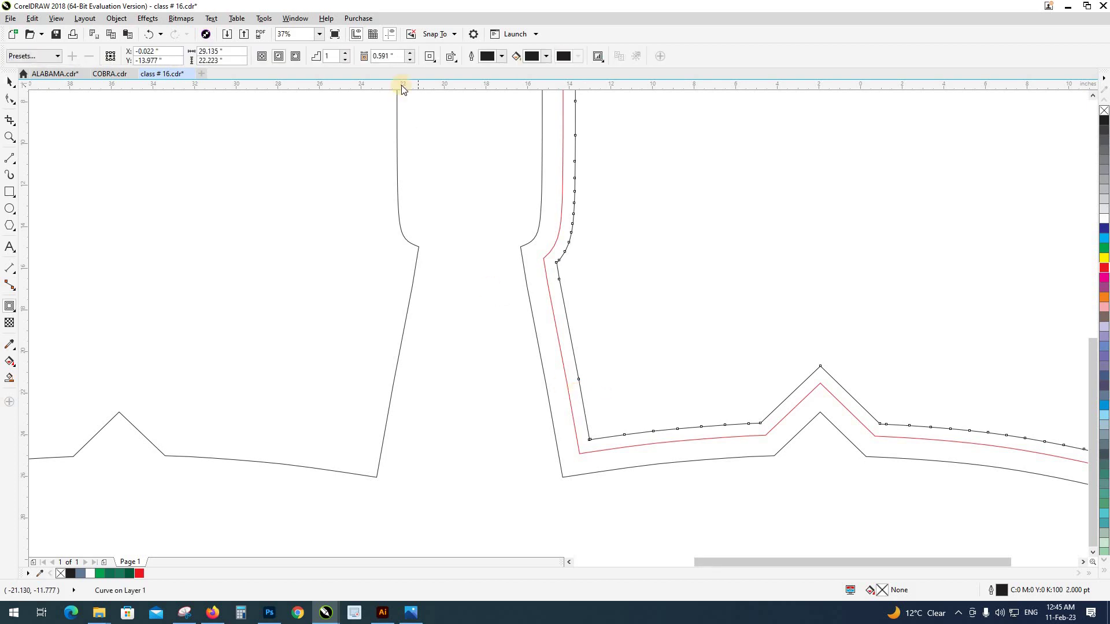
pyautogui.click(279, 56)
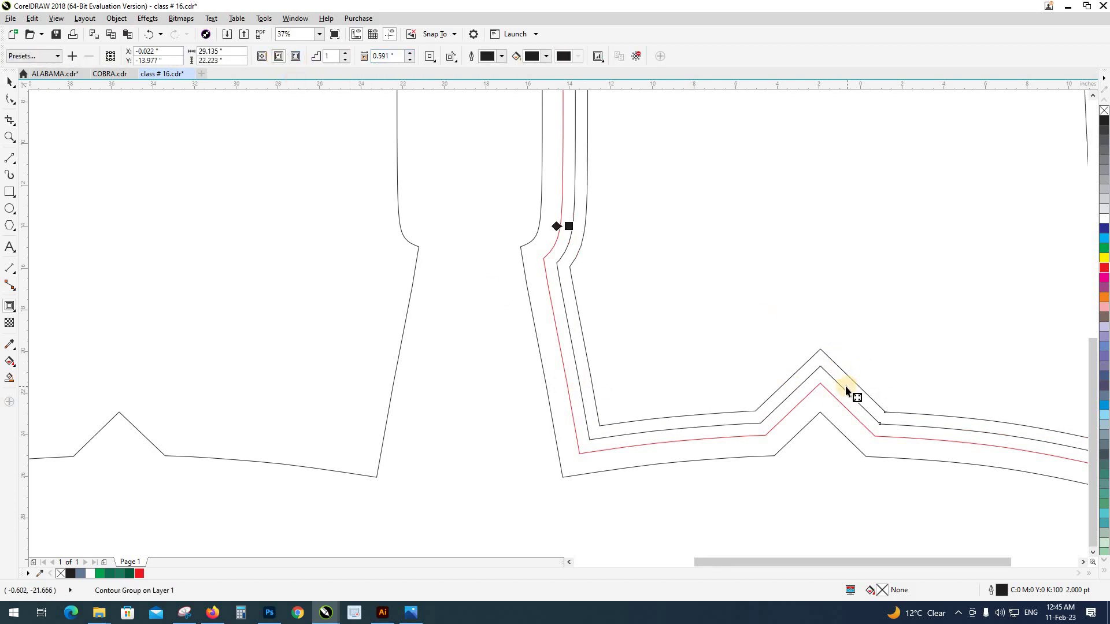
pyautogui.scroll(-3, 774, 404)
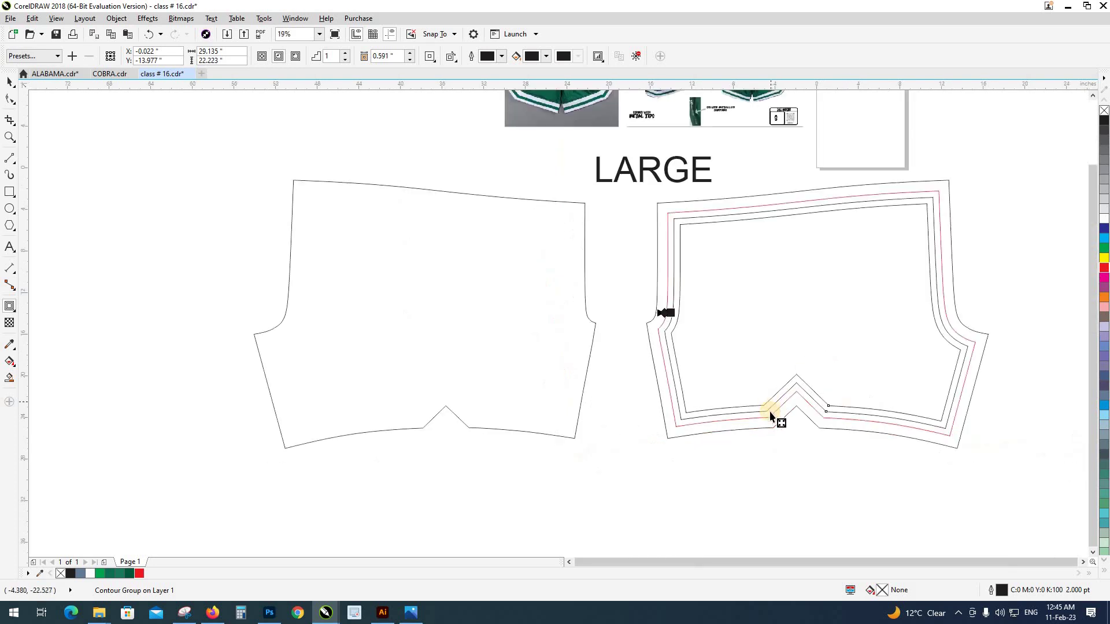
pyautogui.press('space')
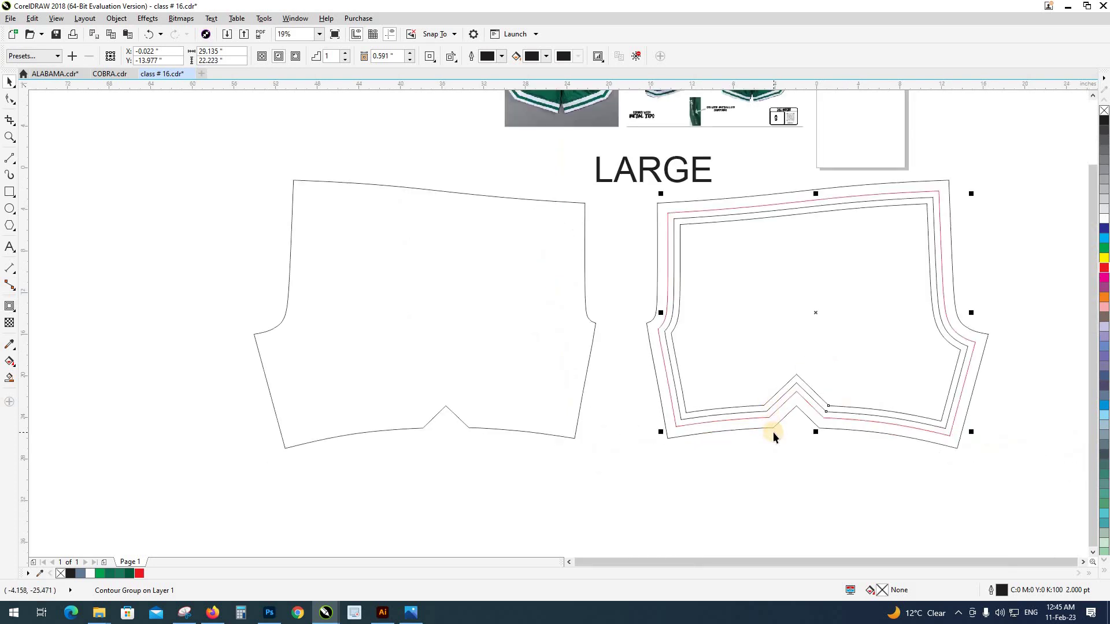
pyautogui.click(773, 437)
# Add a third 1.5 cm inside contour line to the newest innermost outline.
pyautogui.click(775, 395)
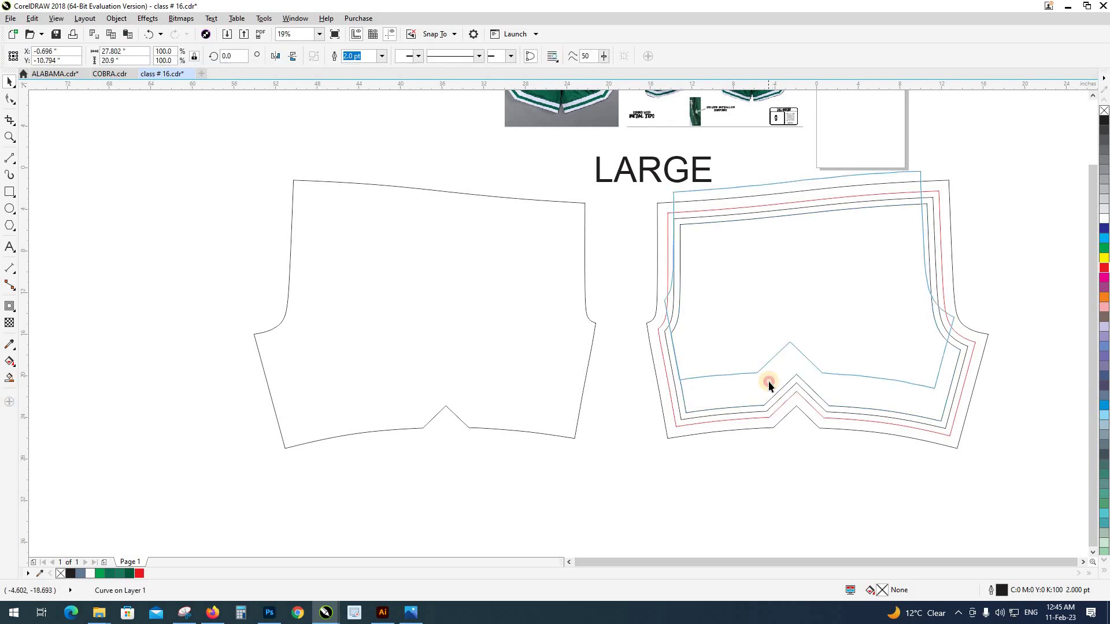
pyautogui.click(790, 457)
pyautogui.scroll(2, 716, 463)
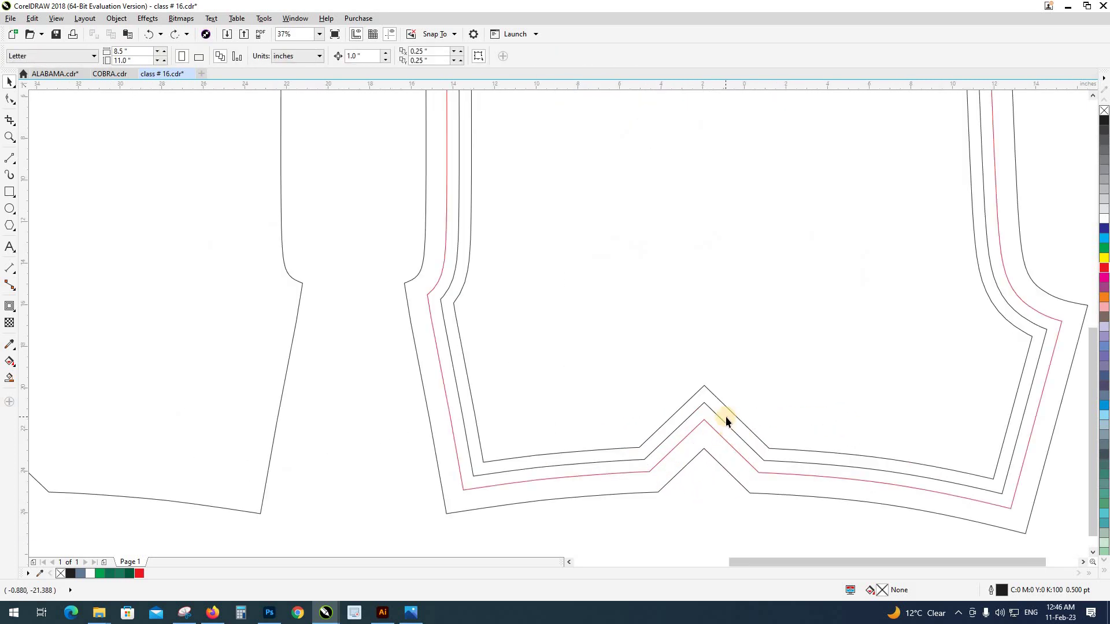
pyautogui.scroll(-3, 726, 417)
pyautogui.scroll(5, 671, 257)
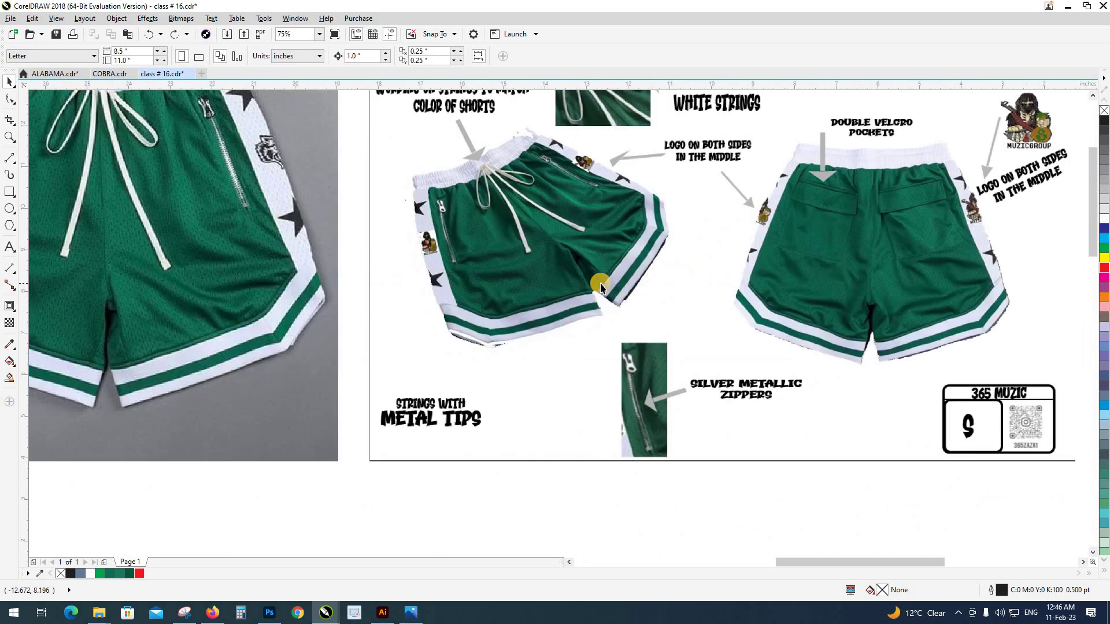
pyautogui.scroll(-3, 599, 282)
pyautogui.scroll(2, 564, 355)
pyautogui.scroll(2, 584, 226)
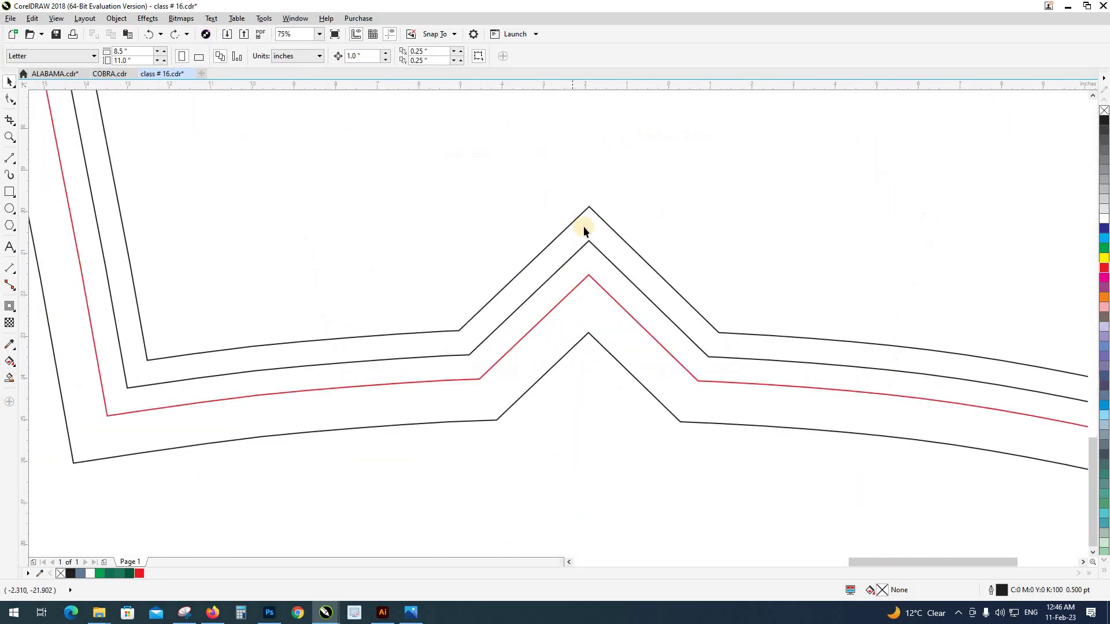
pyautogui.click(583, 211)
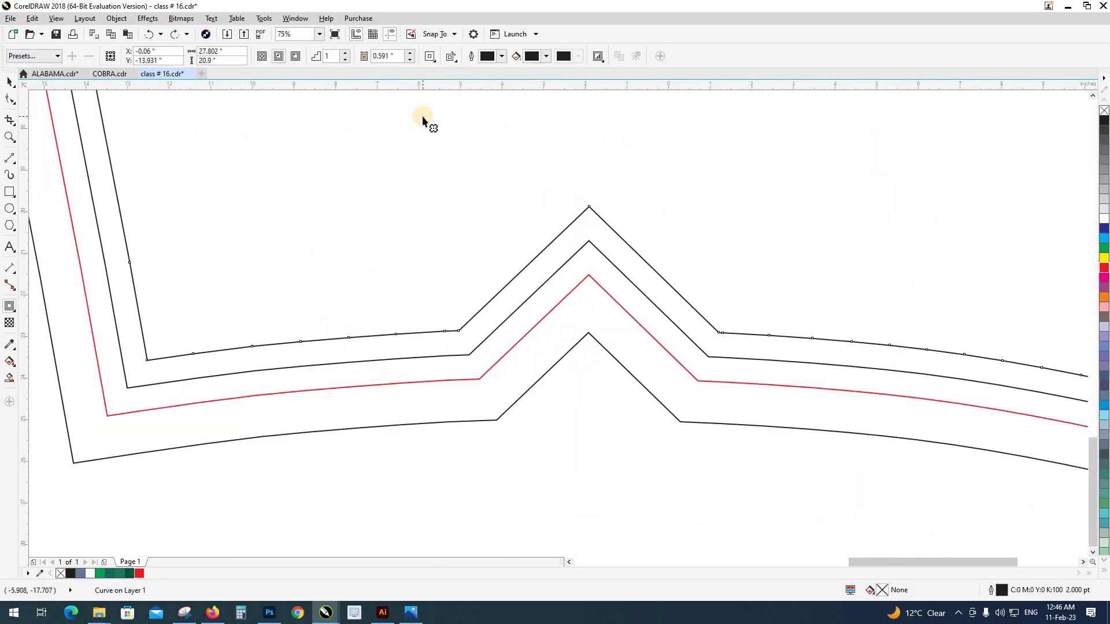
pyautogui.click(279, 56)
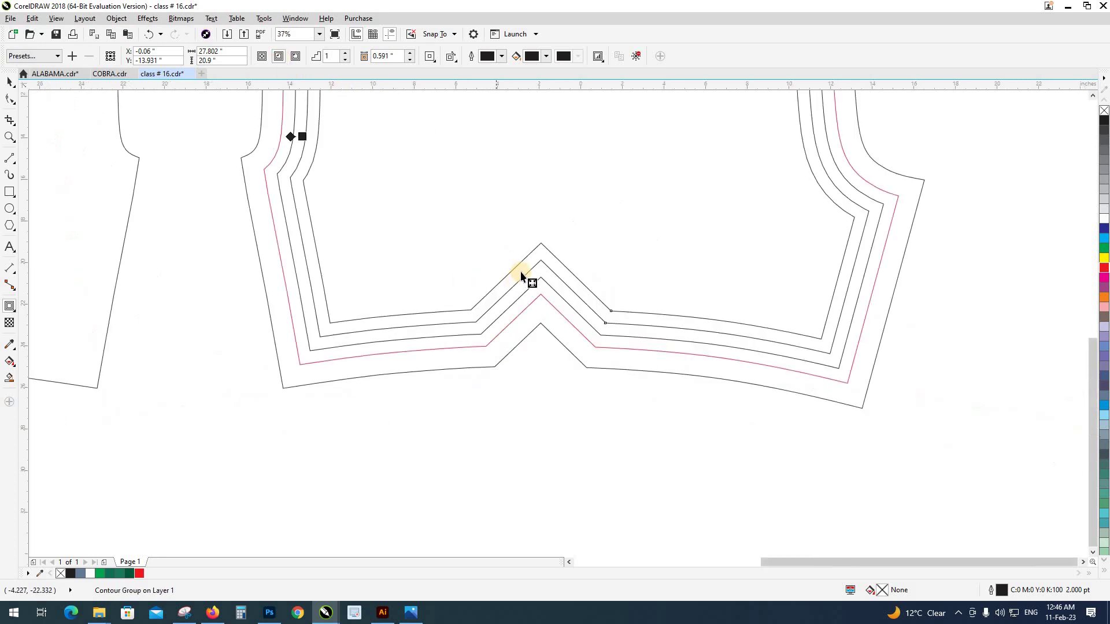
pyautogui.scroll(-2, 497, 284)
pyautogui.press('space')
pyautogui.click(540, 431)
pyautogui.scroll(-2, 538, 442)
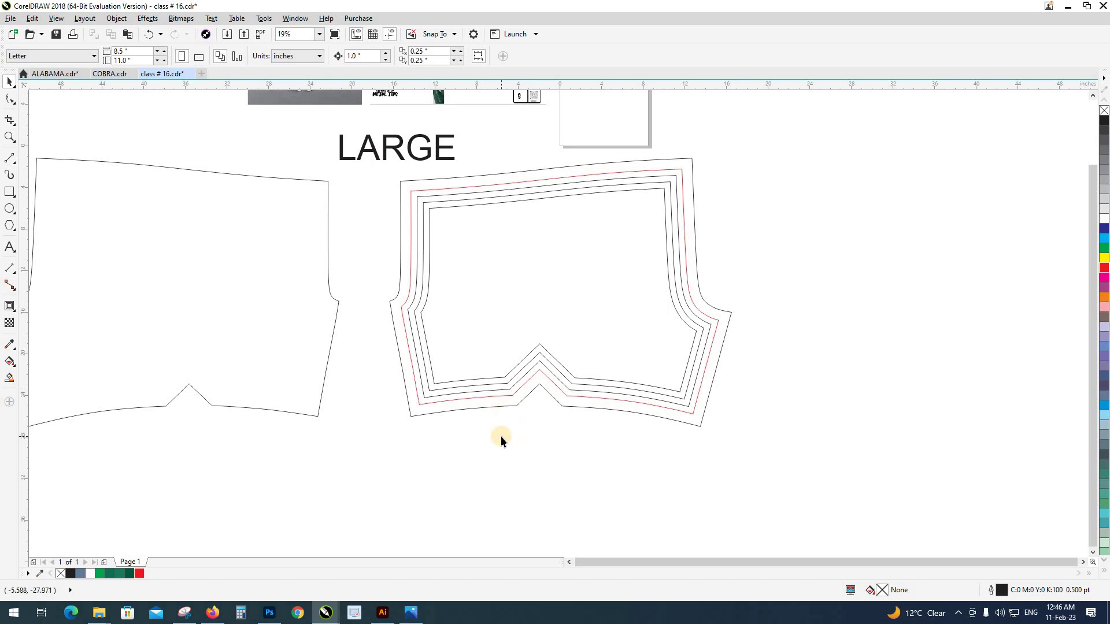
# Zoom into the right shorts piece and inspect the red stitch line's lower-right hem corner.
pyautogui.press('z')
pyautogui.moveTo(374, 150); pyautogui.dragTo(741, 436)
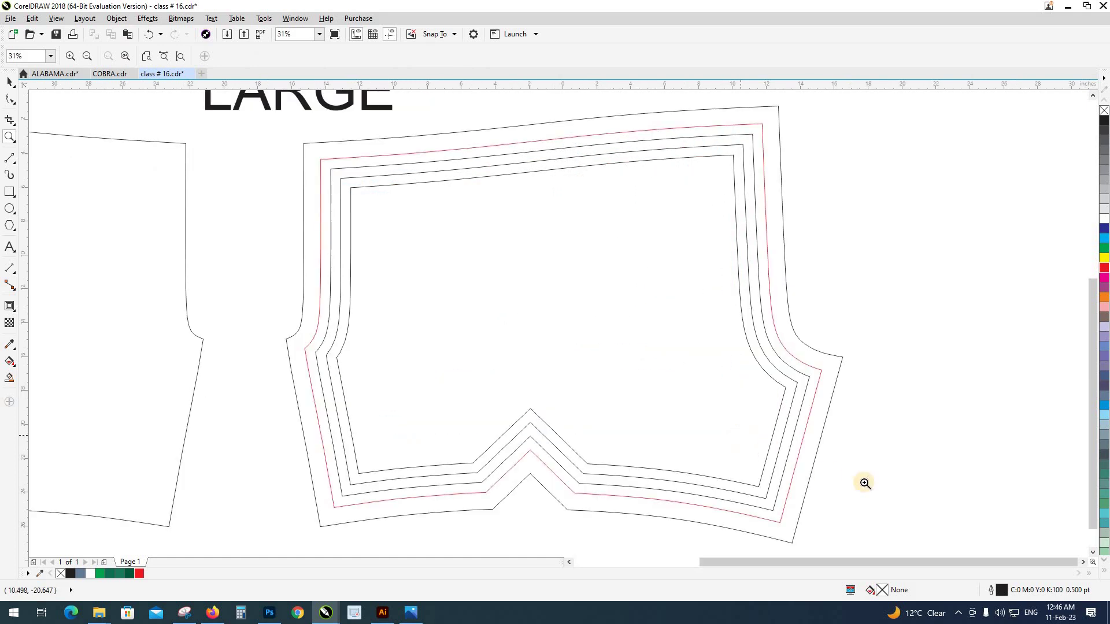
pyautogui.press('space')
pyautogui.moveTo(842, 419); pyautogui.dragTo(822, 340)
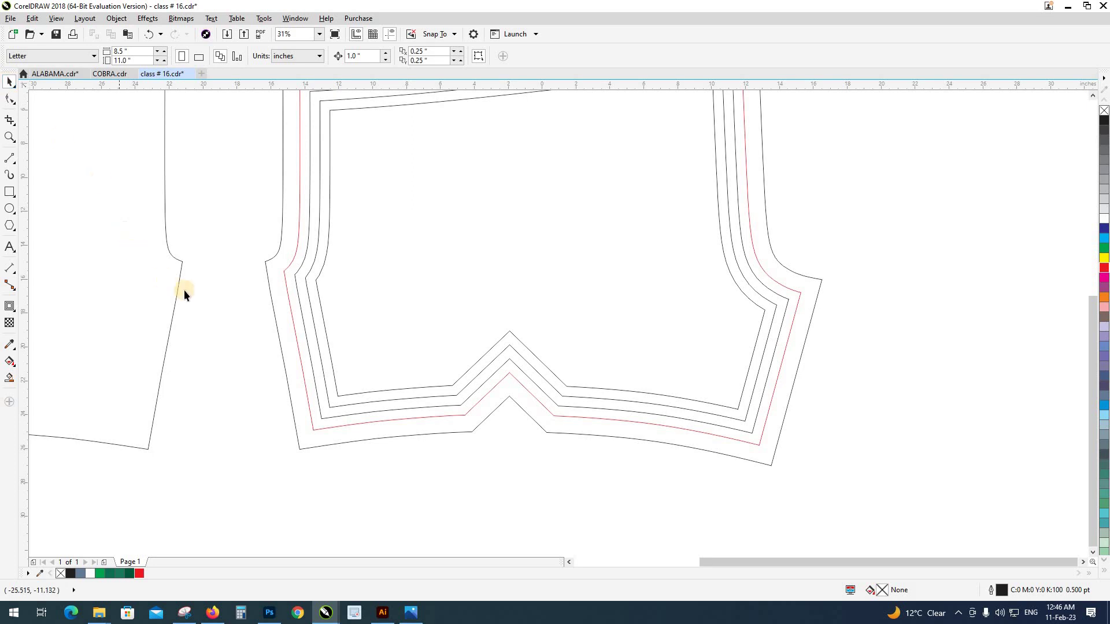
pyautogui.click(742, 441)
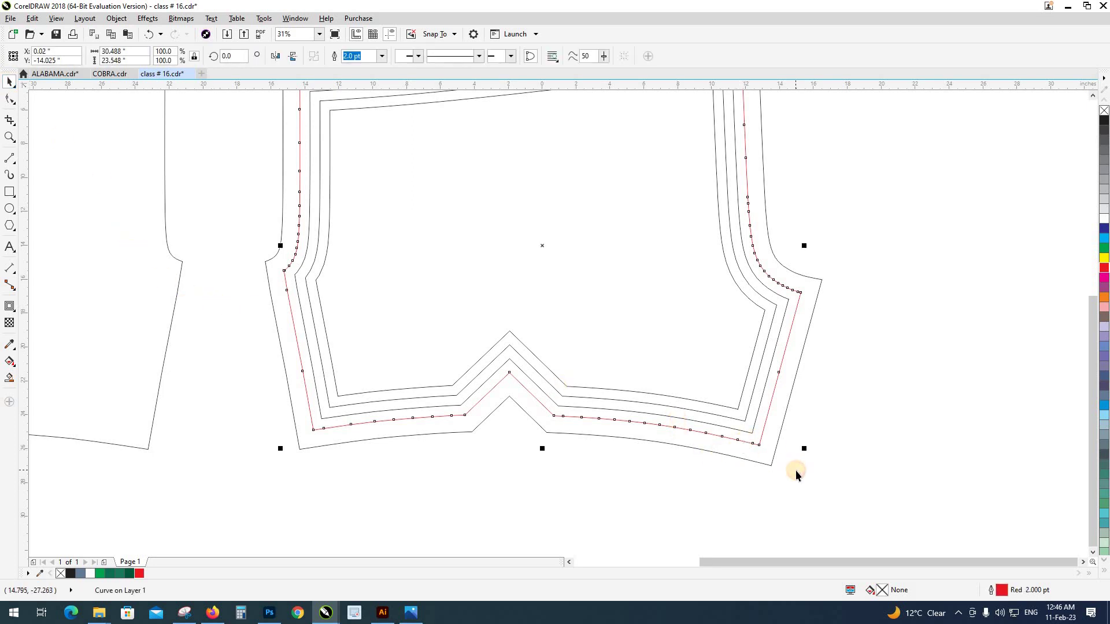
pyautogui.scroll(1, 791, 471)
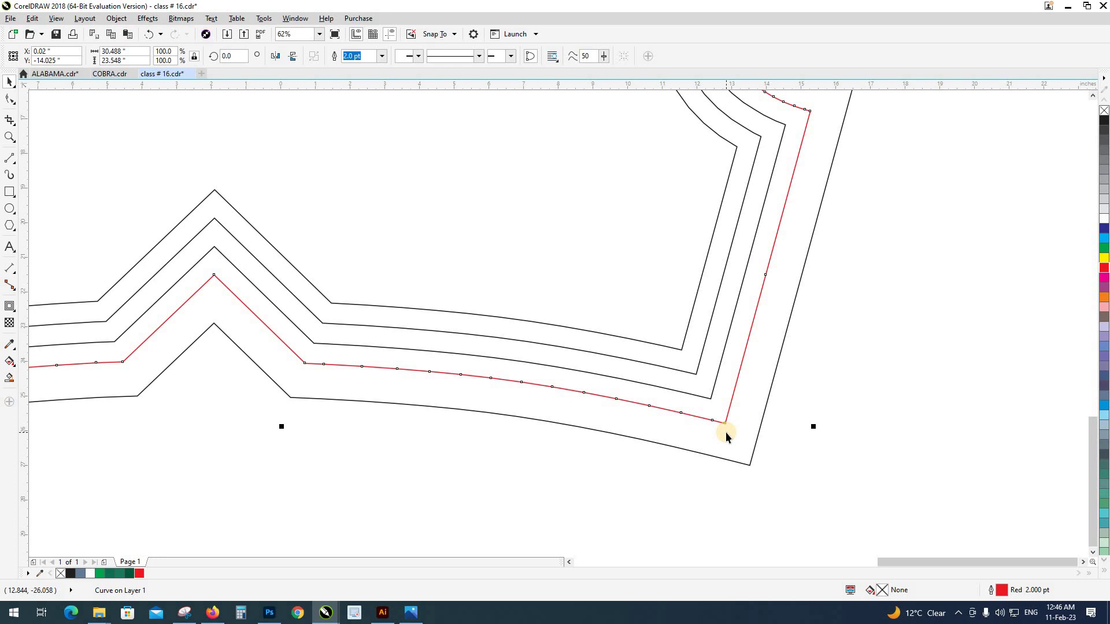
# Deselect the red stitch line and switch to the Smart Fill tool.
pyautogui.click(770, 435)
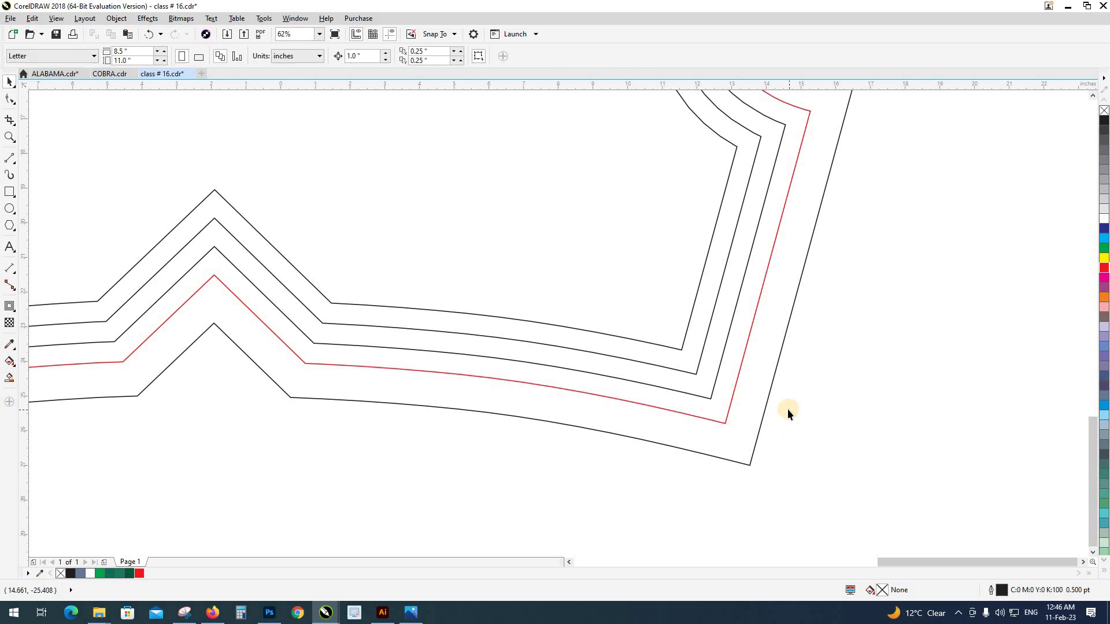
pyautogui.scroll(-2, 786, 408)
pyautogui.press('s')
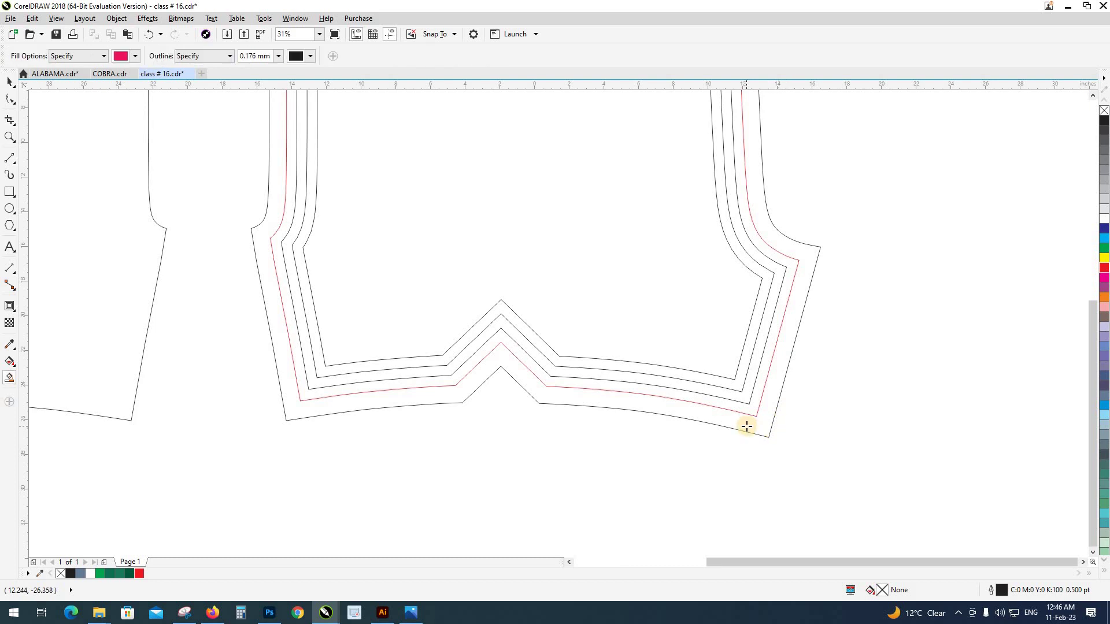
pyautogui.click(746, 426)
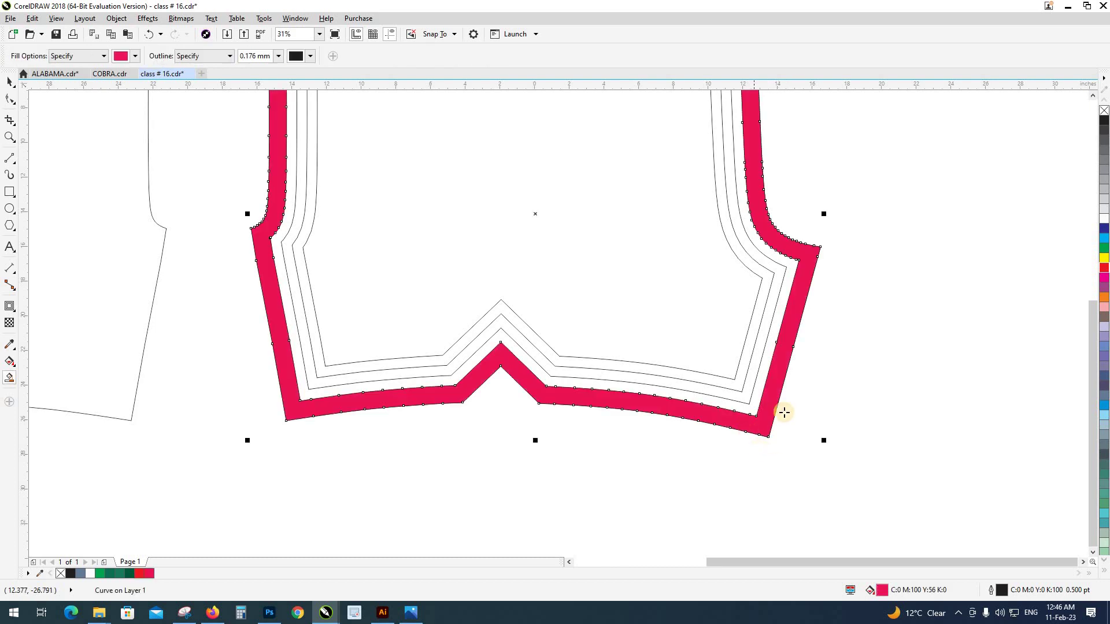
pyautogui.scroll(1, 750, 284)
pyautogui.scroll(2, 749, 284)
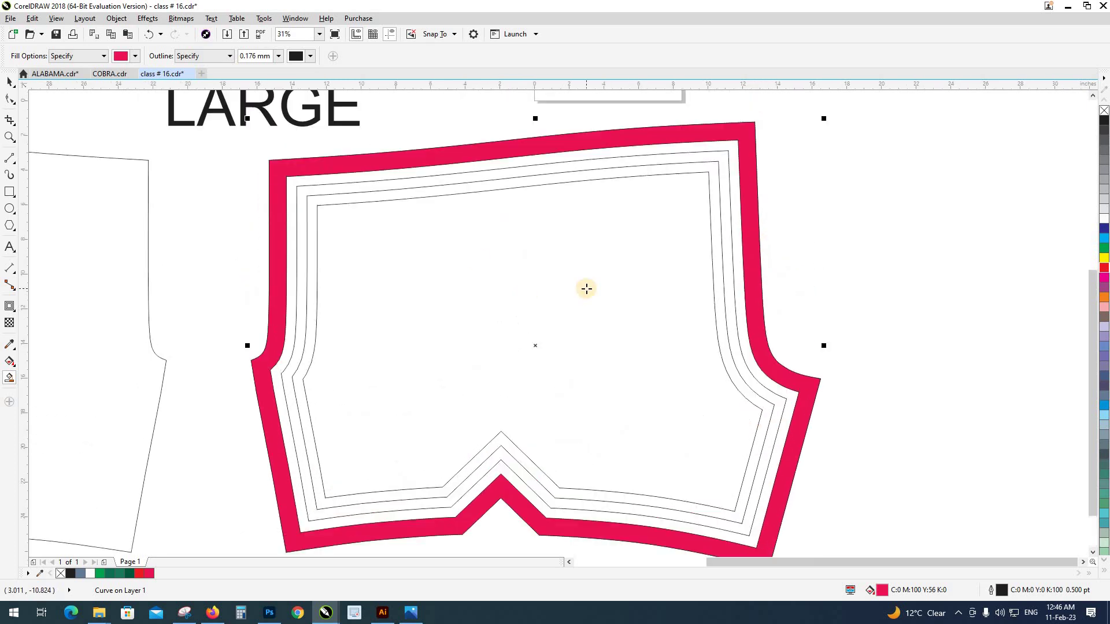
pyautogui.scroll(-2, 585, 288)
pyautogui.hotkey('ctrl', 'z')
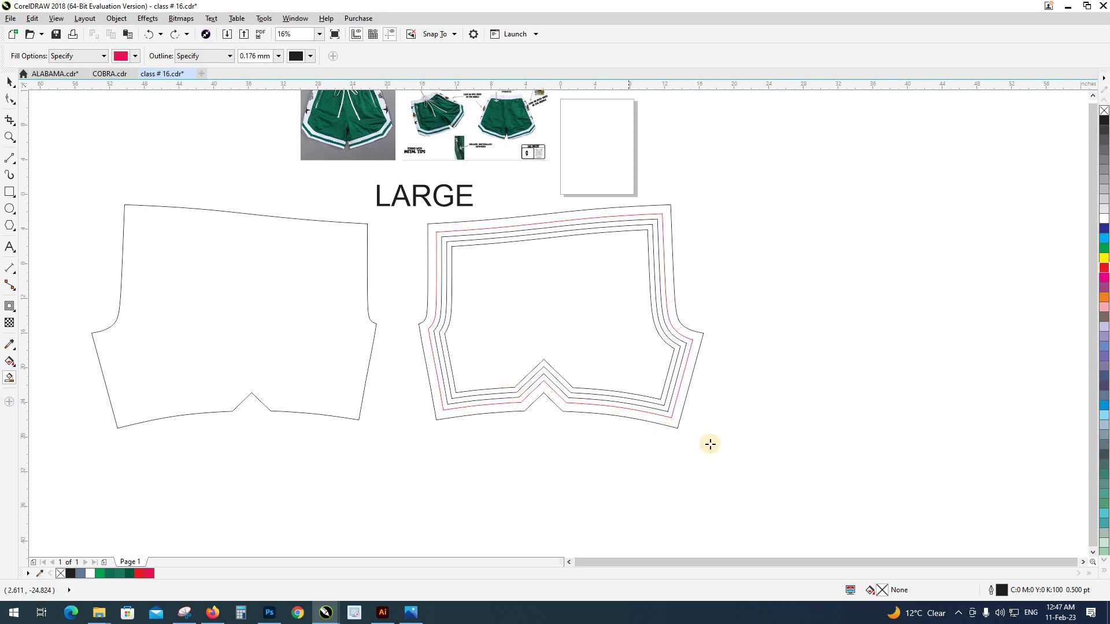
pyautogui.press('space')
pyautogui.scroll(5, 668, 418)
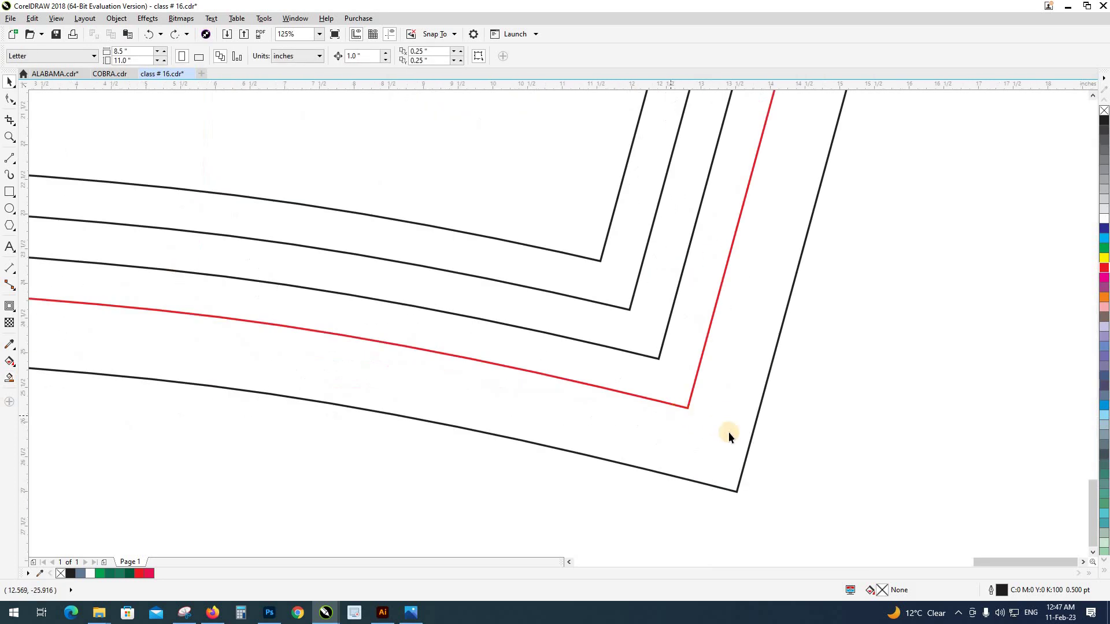
# Pull the red stitch line's lower-right corner node out past the shorts' edge.
pyautogui.click(662, 402)
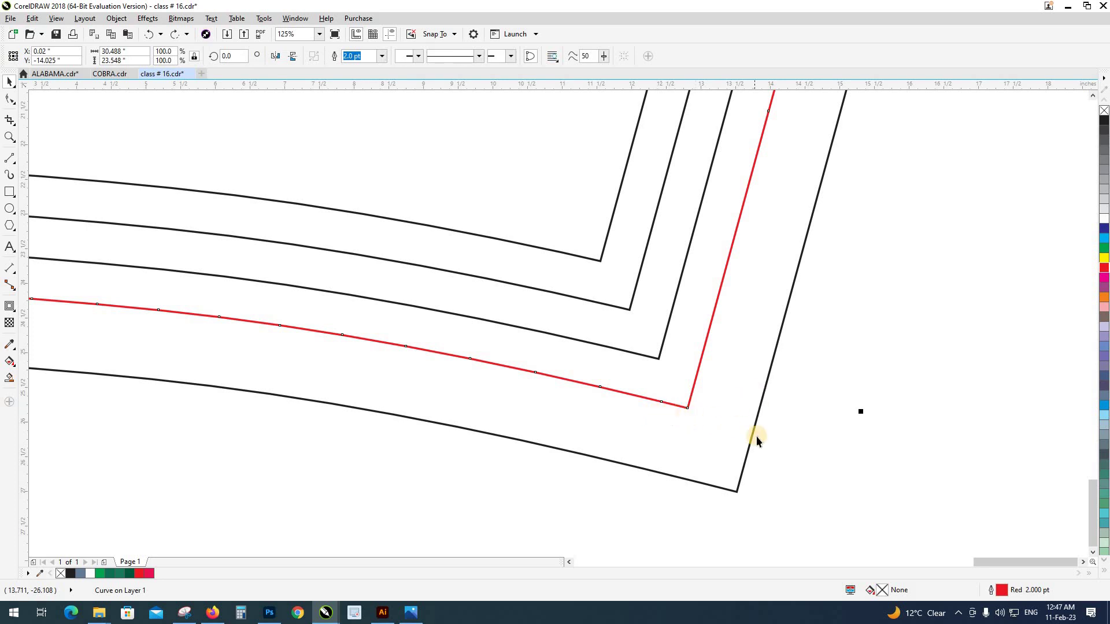
pyautogui.click(10, 99)
pyautogui.moveTo(687, 408); pyautogui.dragTo(821, 443)
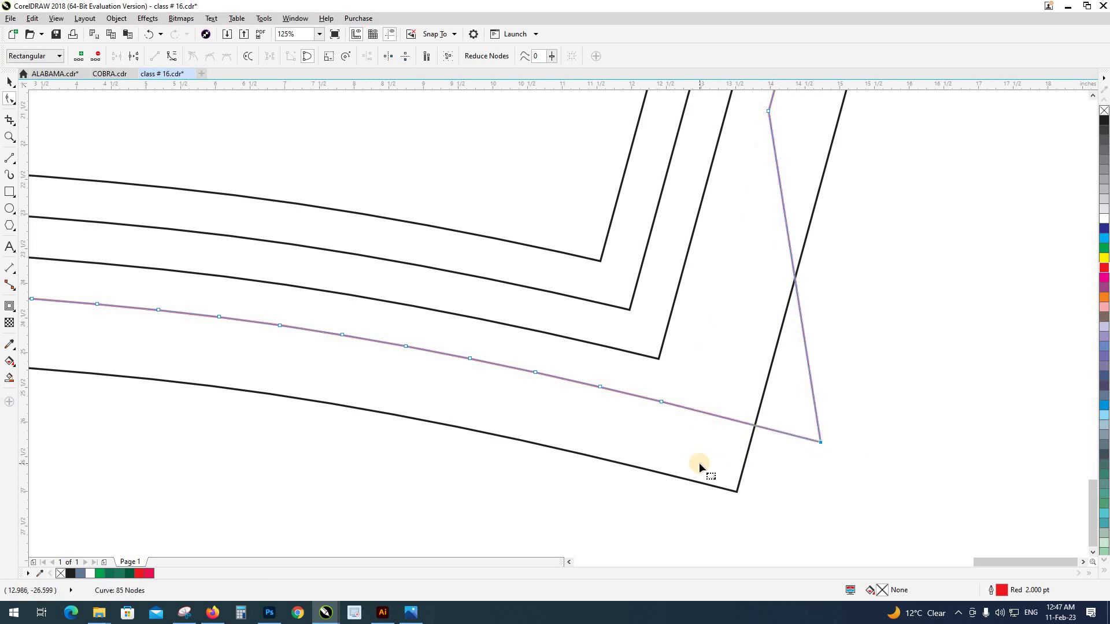
# Pull the lower-right corners of the three nested black outlines out down-right past the edge.
pyautogui.click(657, 359)
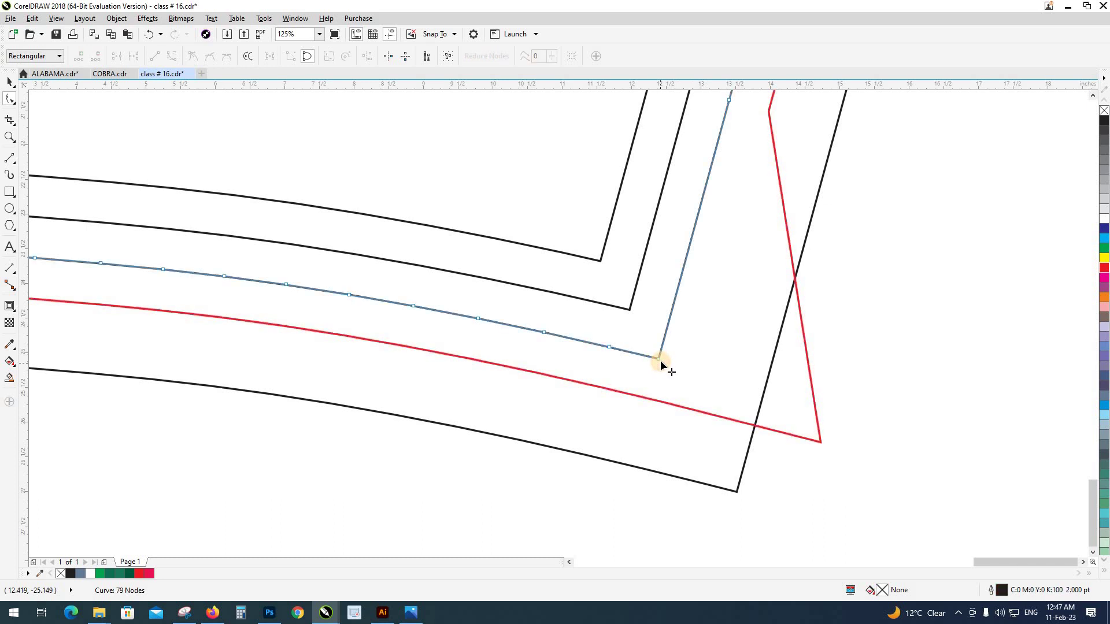
pyautogui.moveTo(660, 360); pyautogui.dragTo(855, 410)
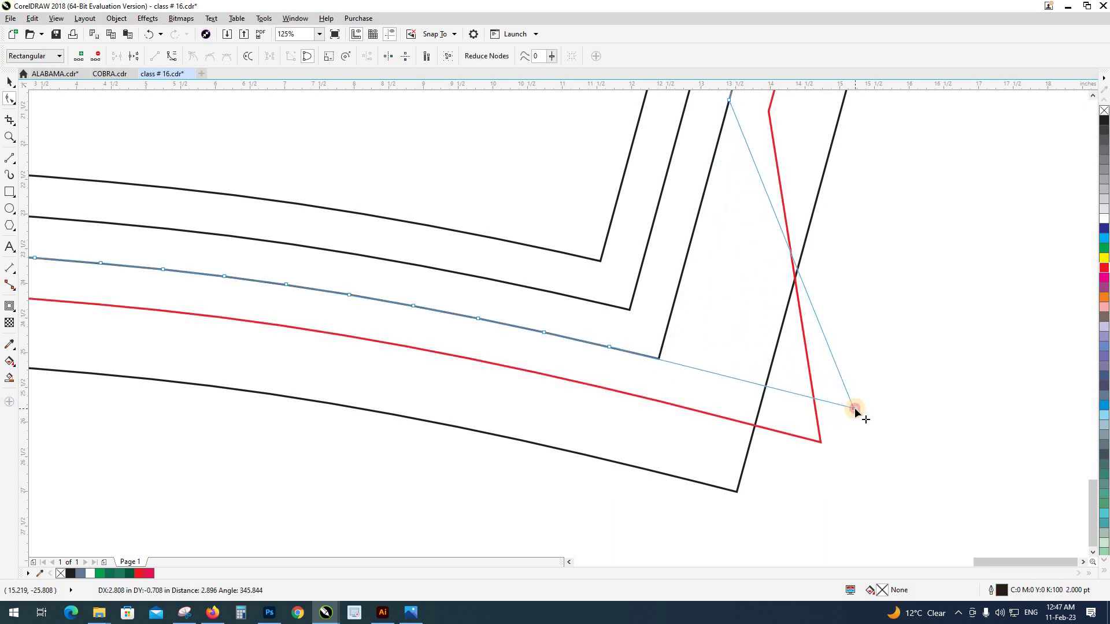
pyautogui.scroll(1, 809, 421)
pyautogui.click(626, 340)
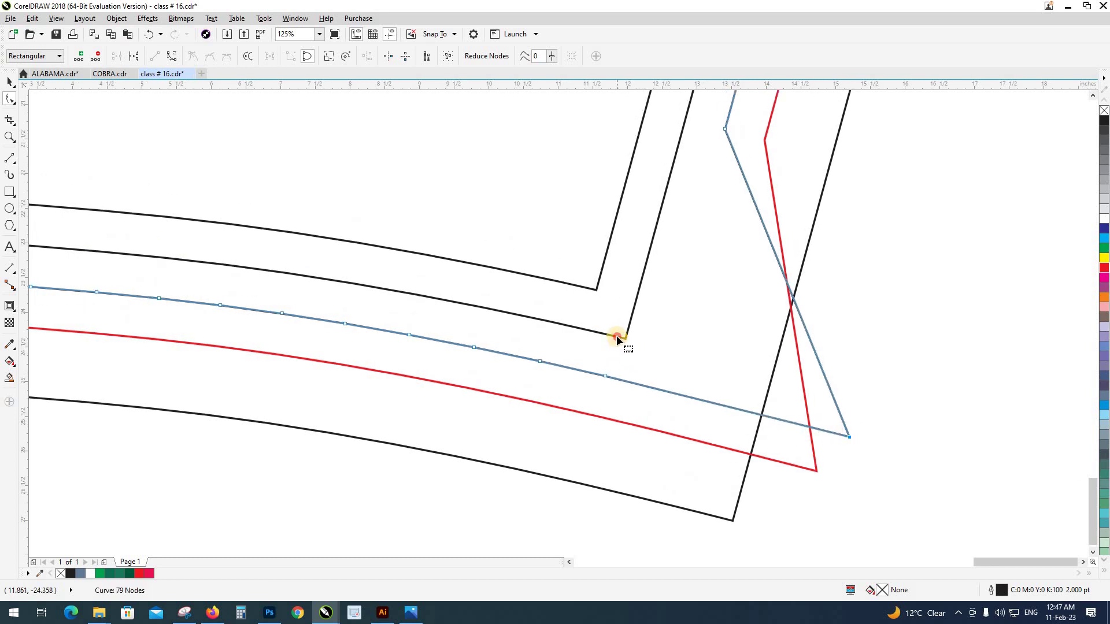
pyautogui.moveTo(626, 339); pyautogui.dragTo(879, 400)
pyautogui.scroll(2, 612, 359)
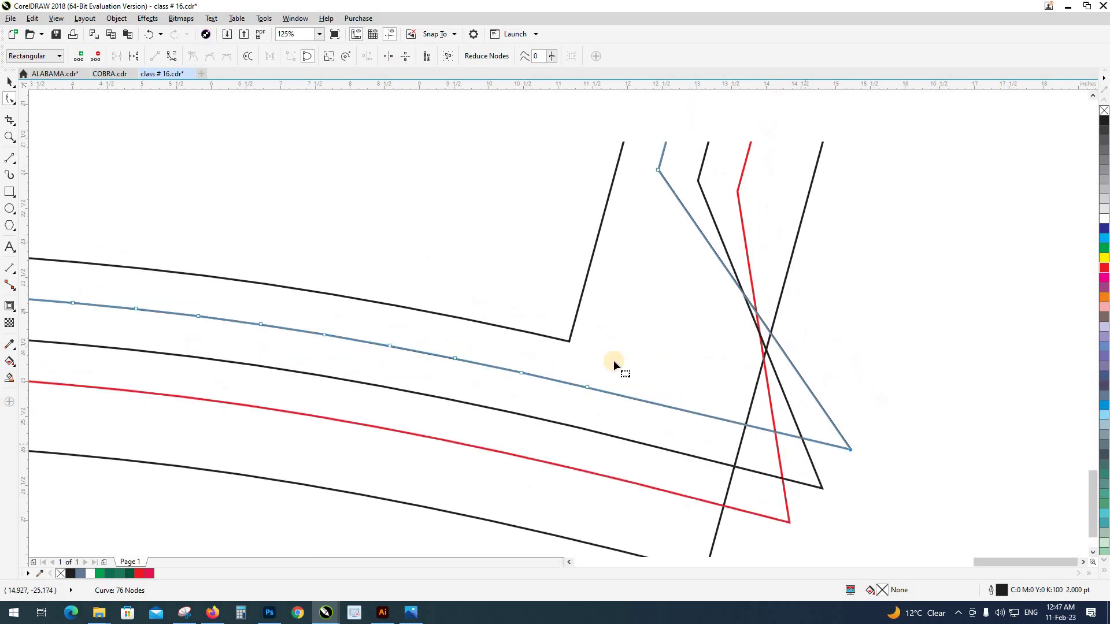
pyautogui.click(555, 339)
pyautogui.moveTo(560, 341); pyautogui.dragTo(896, 424)
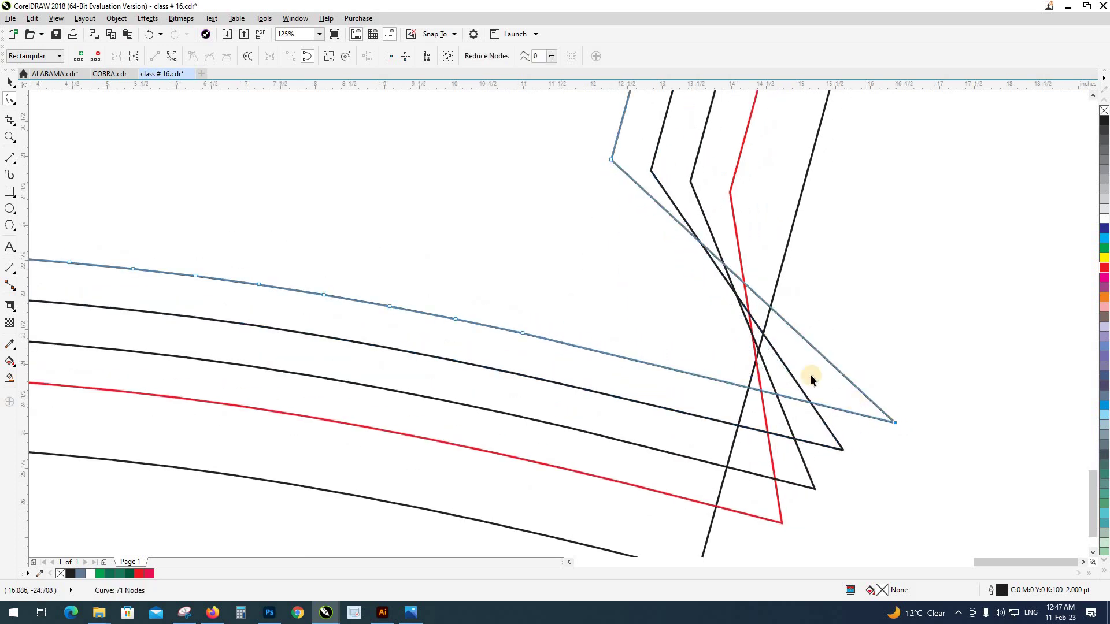
pyautogui.press('space')
pyautogui.scroll(-2, 571, 411)
pyautogui.scroll(-2, 576, 467)
pyautogui.click(577, 467)
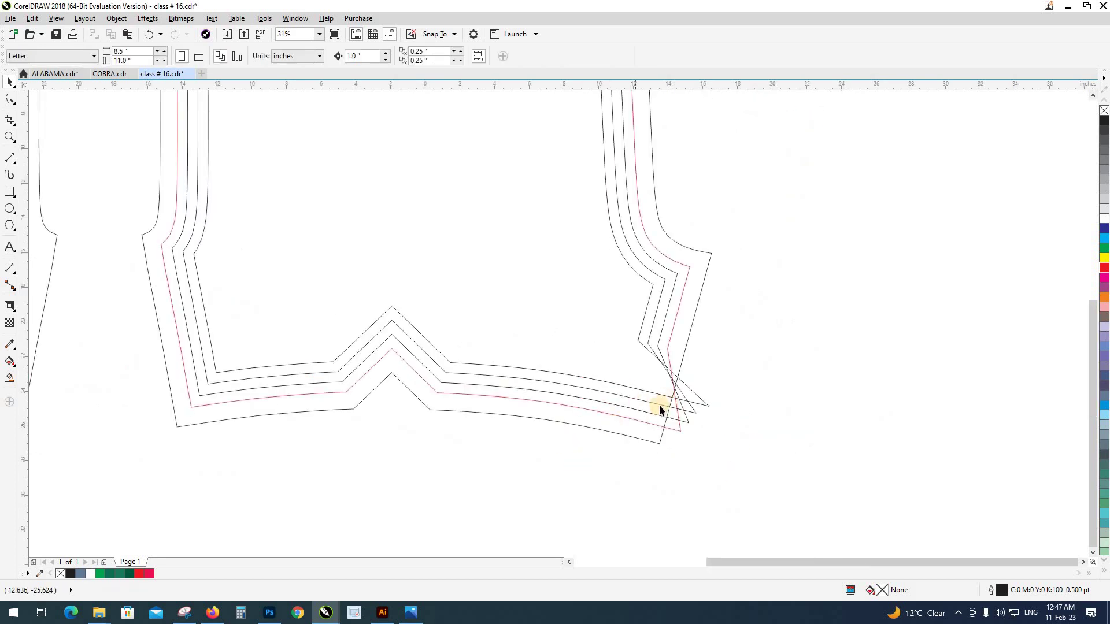
pyautogui.hscroll(-3, 731, 446)
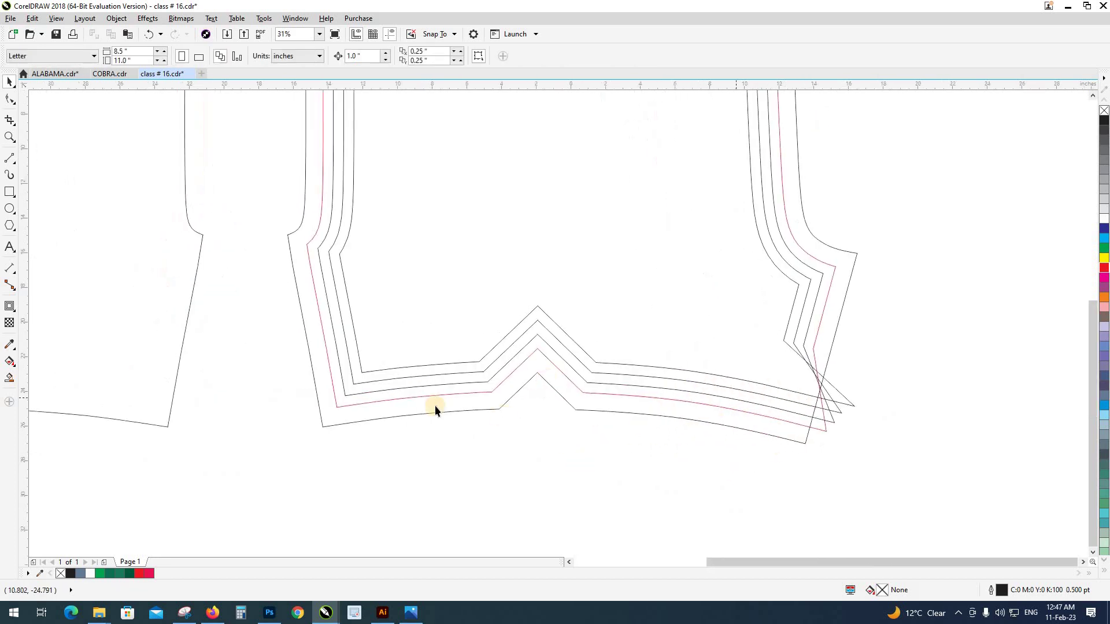
pyautogui.scroll(1, 294, 423)
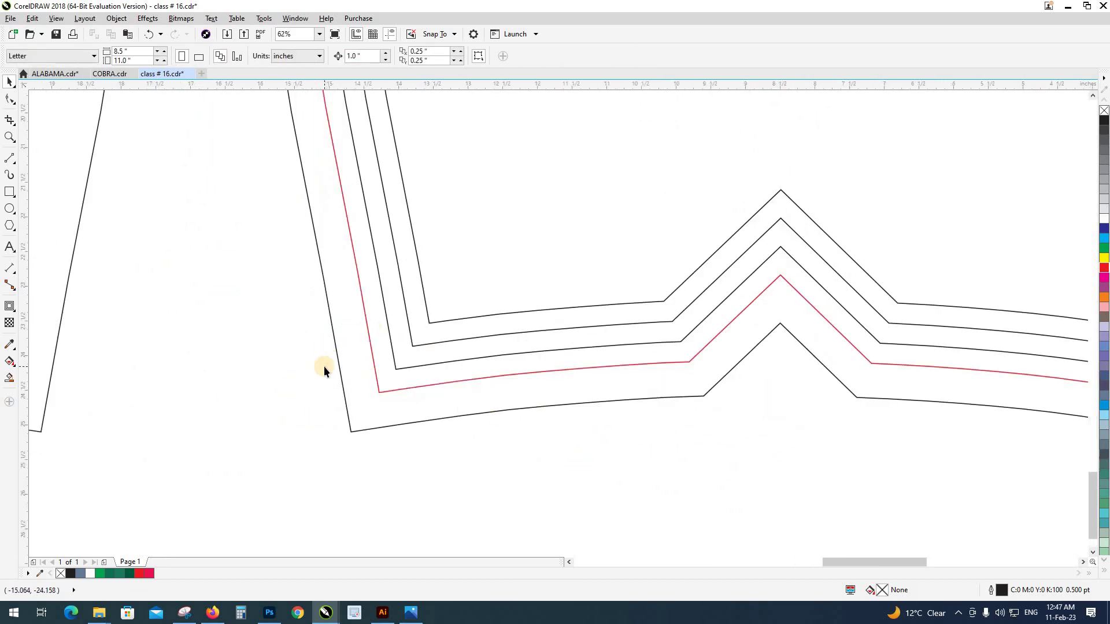
pyautogui.scroll(2, 324, 370)
pyautogui.click(598, 462)
pyautogui.scroll(-1, 471, 405)
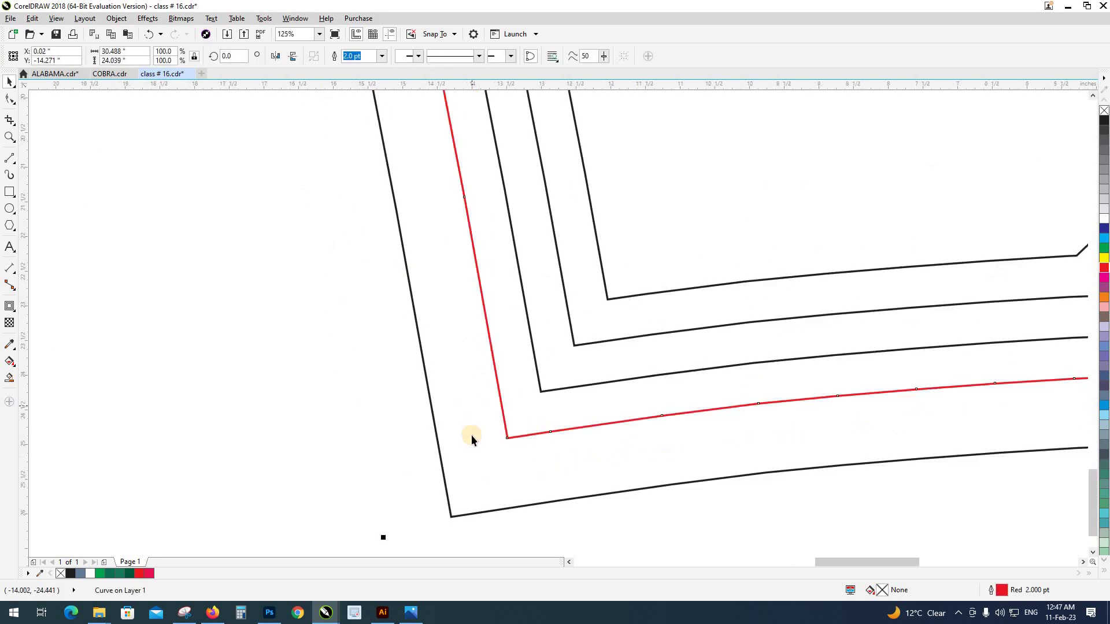
pyautogui.scroll(-3, 471, 435)
pyautogui.click(525, 435)
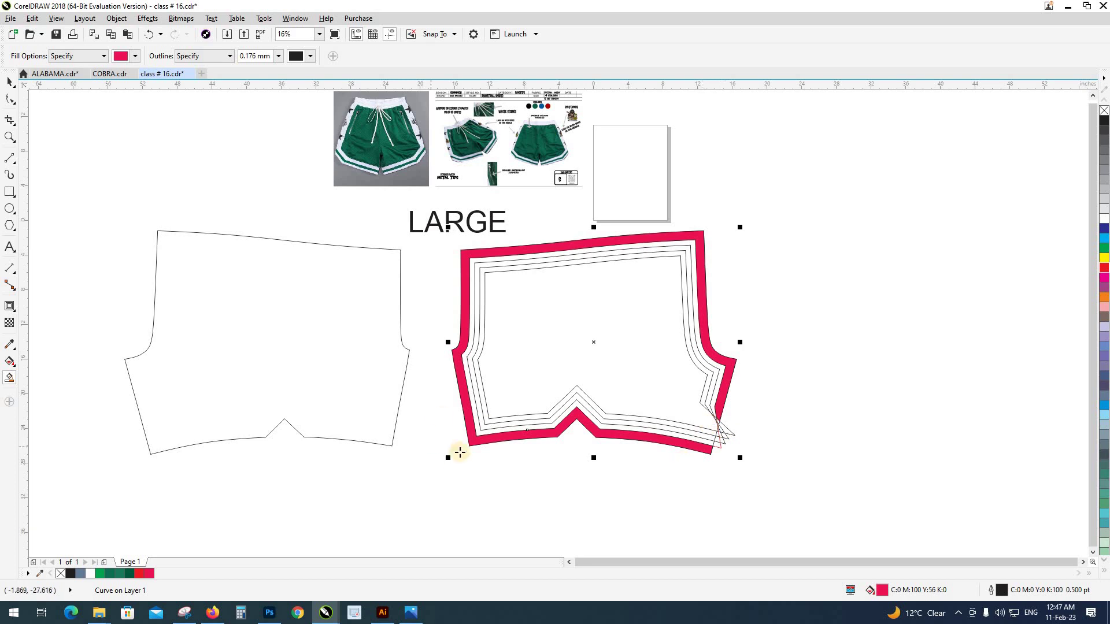
pyautogui.click(500, 440)
pyautogui.hotkey('ctrl', 'z')
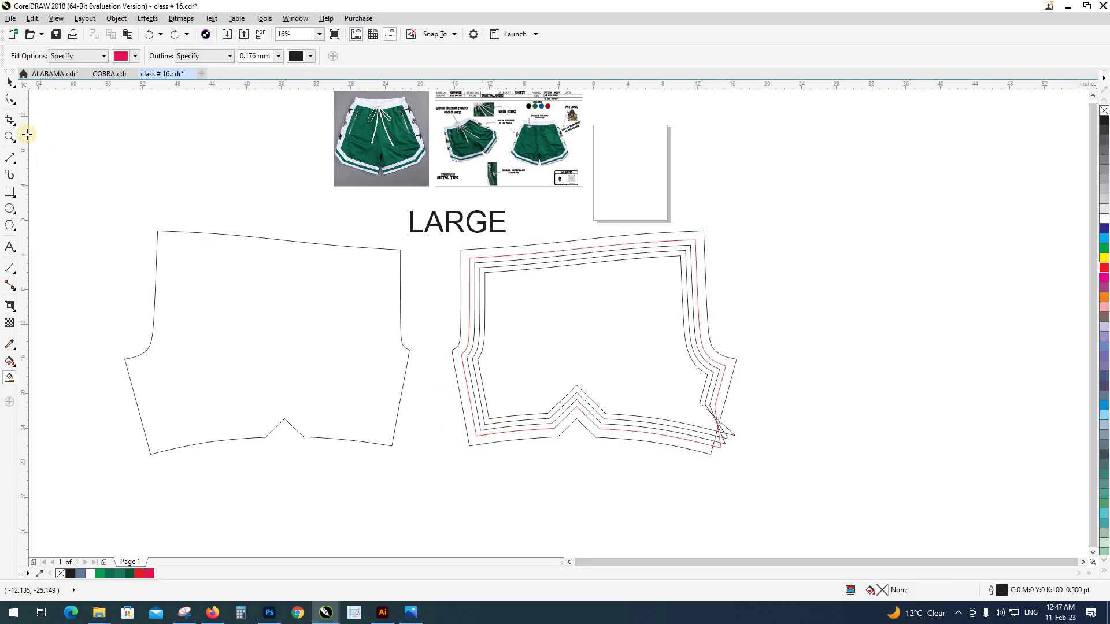
pyautogui.click(10, 82)
# Pull the lower-left corners of the red line and the first inner black outline outward.
pyautogui.scroll(4, 475, 436)
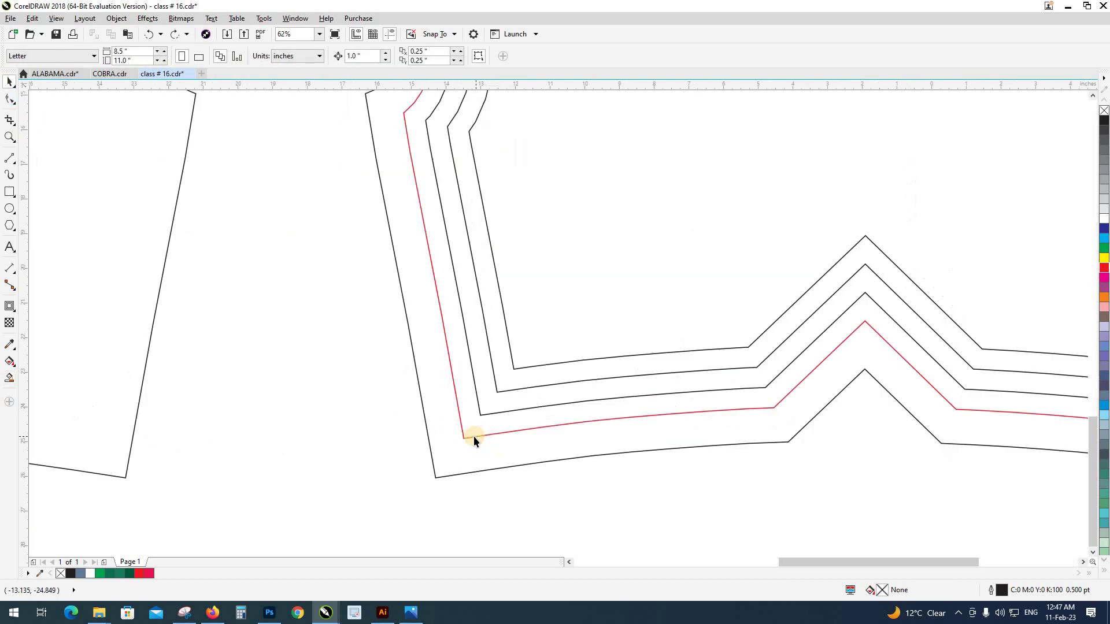
pyautogui.click(476, 437)
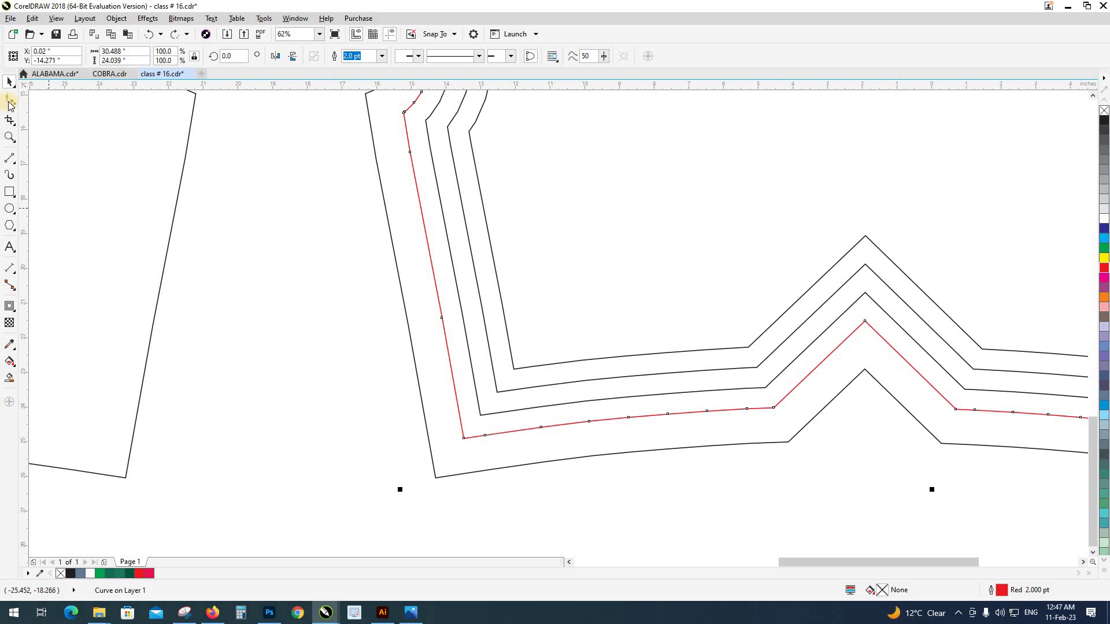
pyautogui.scroll(2, 347, 426)
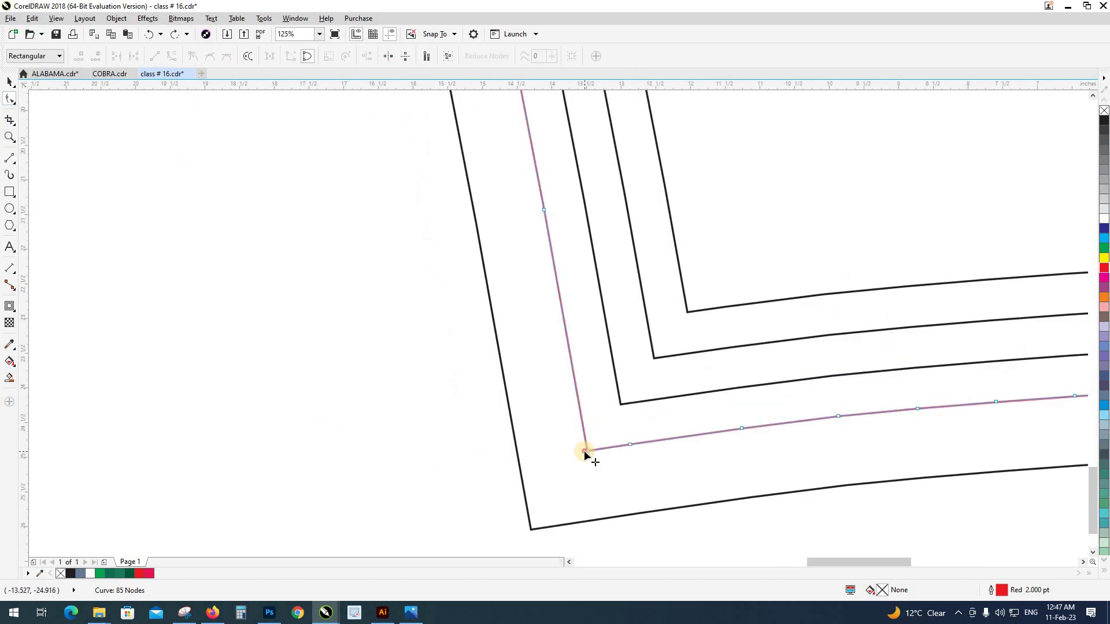
pyautogui.moveTo(584, 450); pyautogui.dragTo(417, 477)
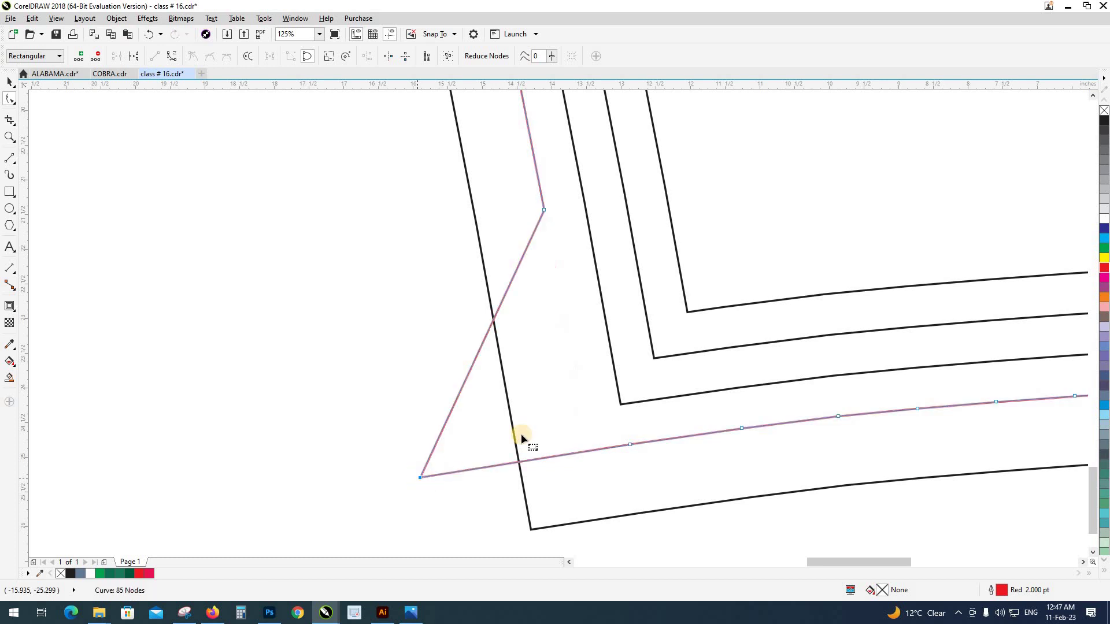
pyautogui.click(617, 404)
pyautogui.moveTo(618, 405); pyautogui.dragTo(373, 446)
# Pull the lower-left corners of the two remaining inner outlines past the edge, then deselect.
pyautogui.scroll(1, 553, 417)
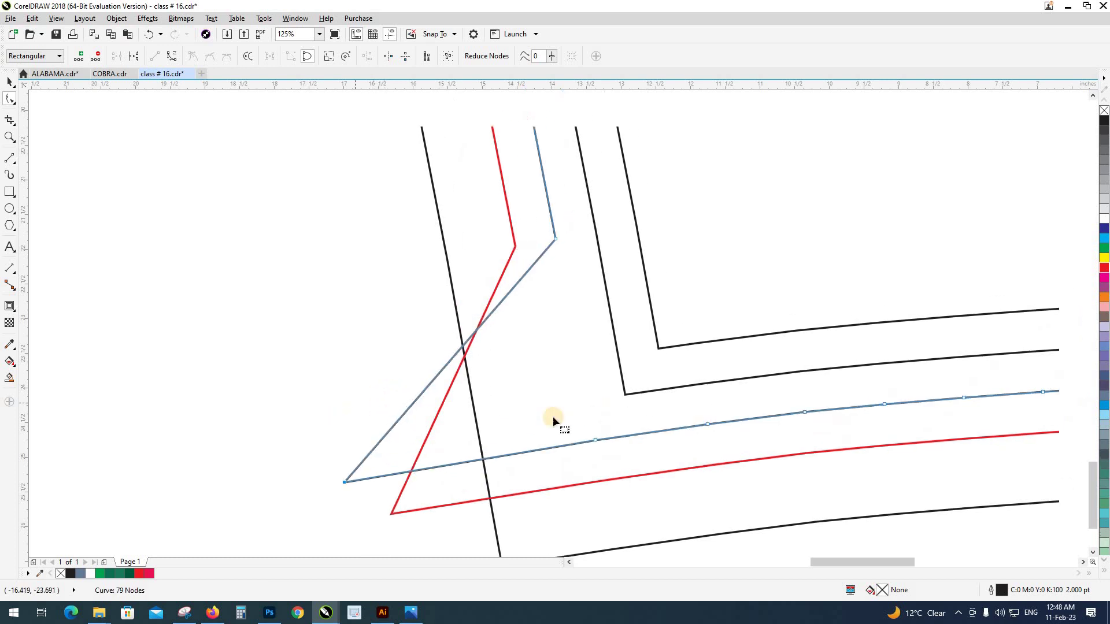
pyautogui.hscroll(1, 553, 416)
pyautogui.click(628, 408)
pyautogui.moveTo(604, 412); pyautogui.dragTo(297, 459)
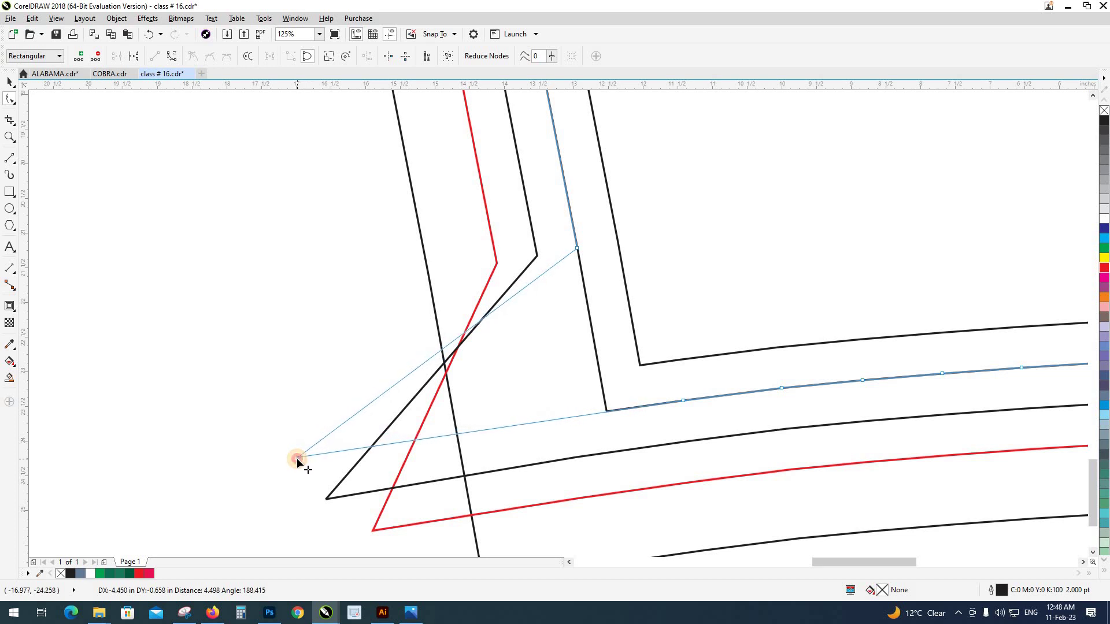
pyautogui.moveTo(296, 458); pyautogui.dragTo(297, 457)
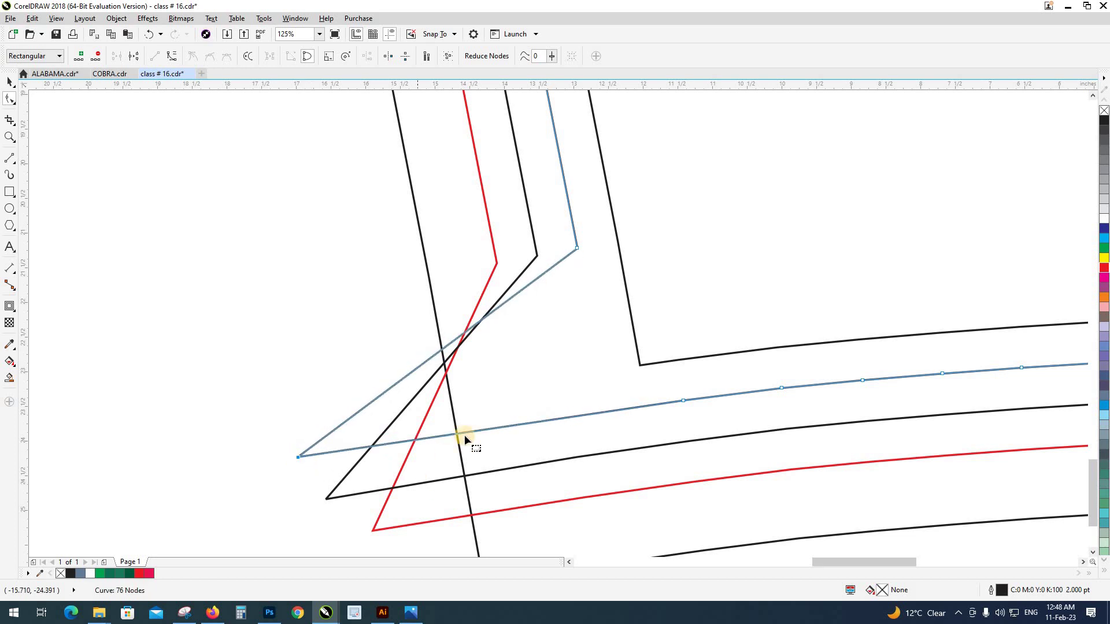
pyautogui.click(637, 344)
pyautogui.moveTo(638, 366); pyautogui.dragTo(264, 421)
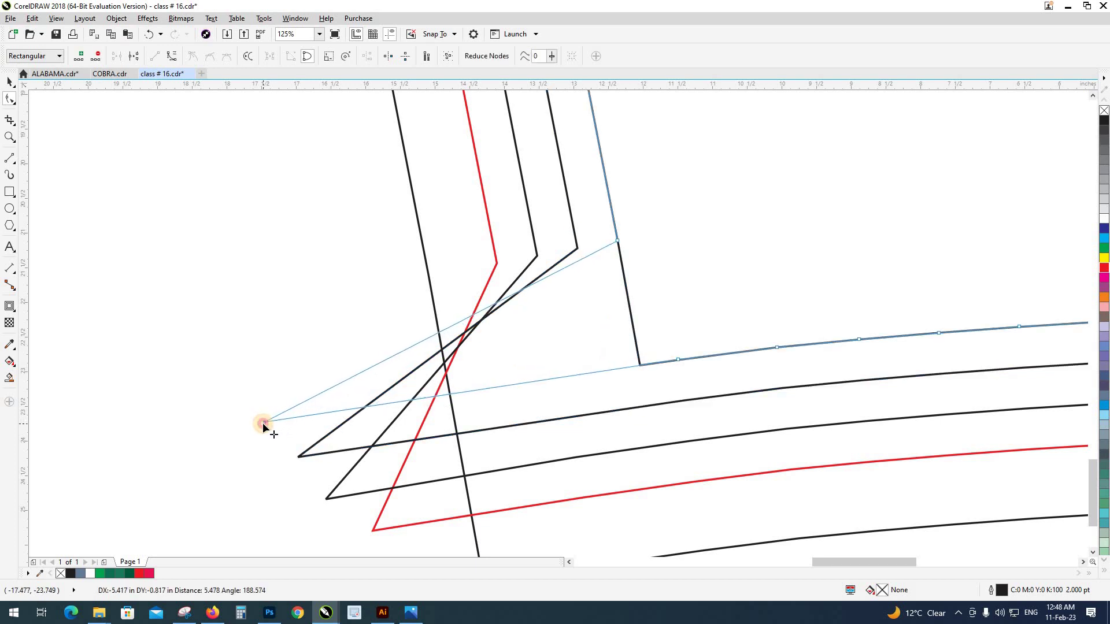
pyautogui.moveTo(265, 421); pyautogui.dragTo(263, 422)
pyautogui.scroll(-5, 292, 397)
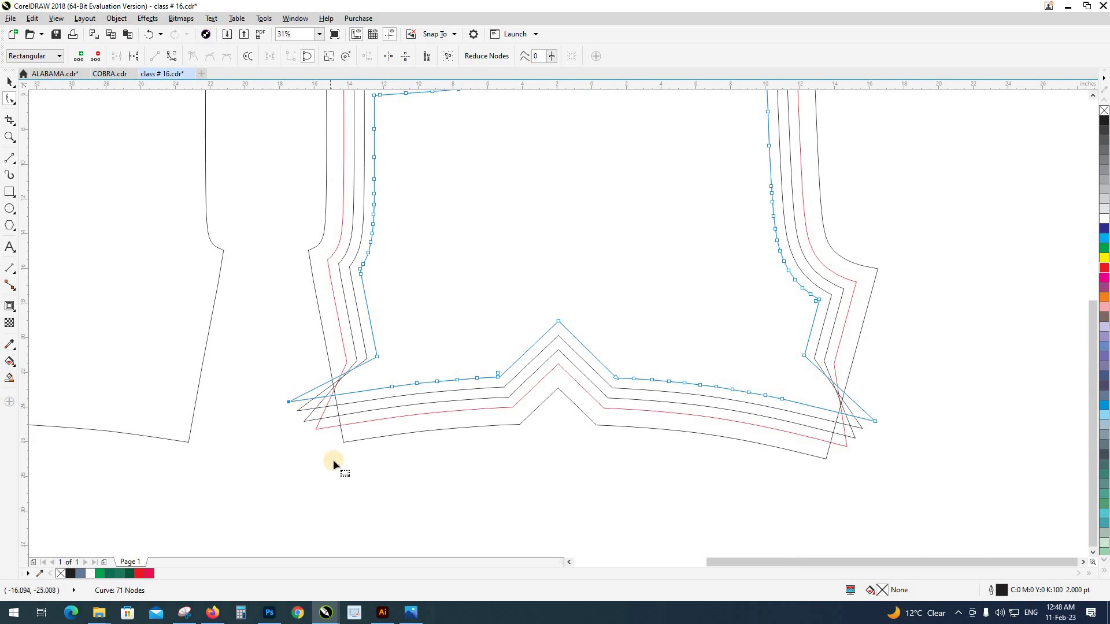
pyautogui.press('space')
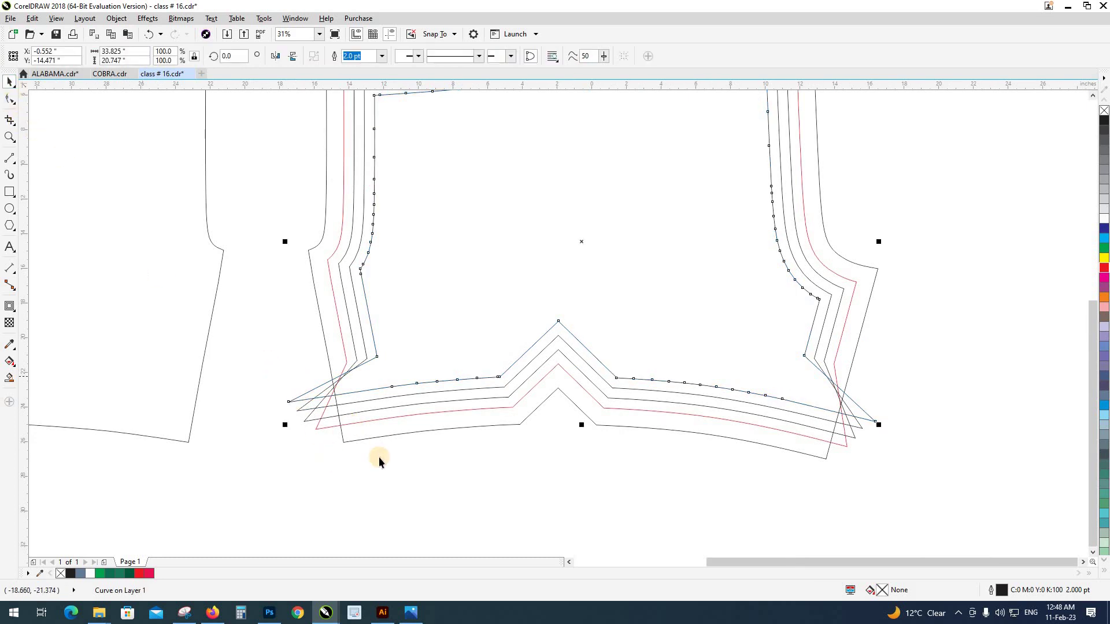
pyautogui.click(378, 458)
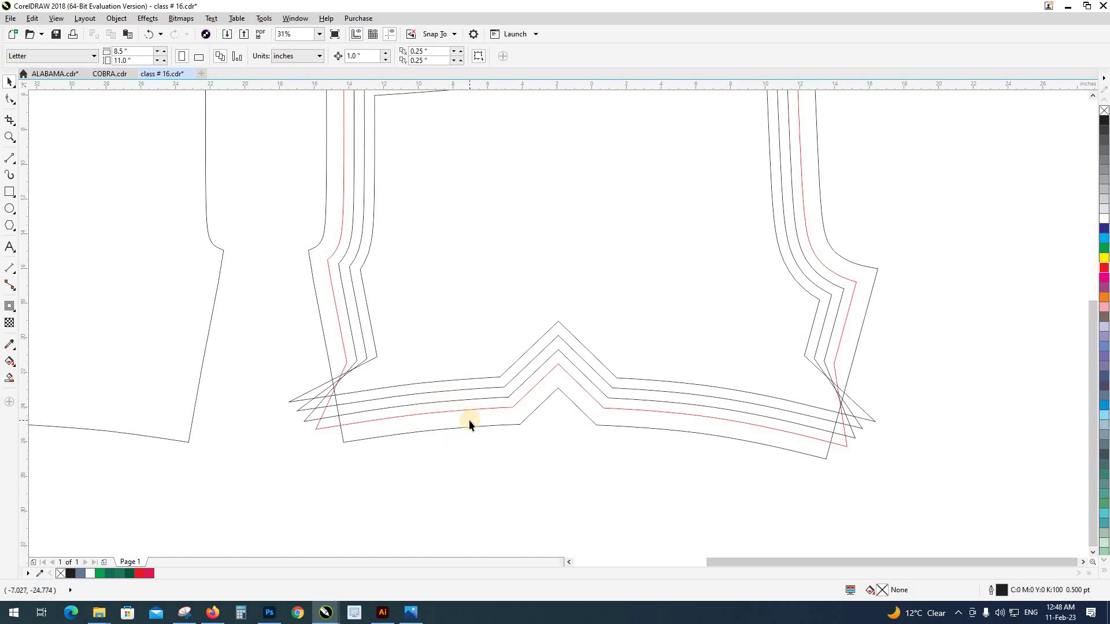
# Smart-fill the four hem bands up to the outermost hem line with crimson.
pyautogui.press('space')
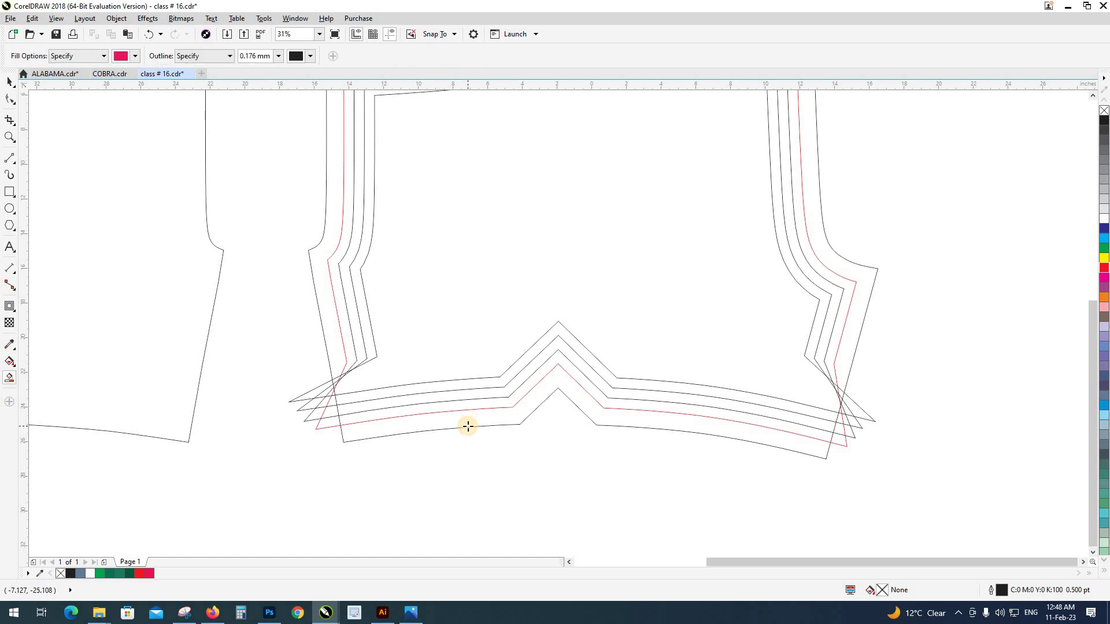
pyautogui.click(469, 421)
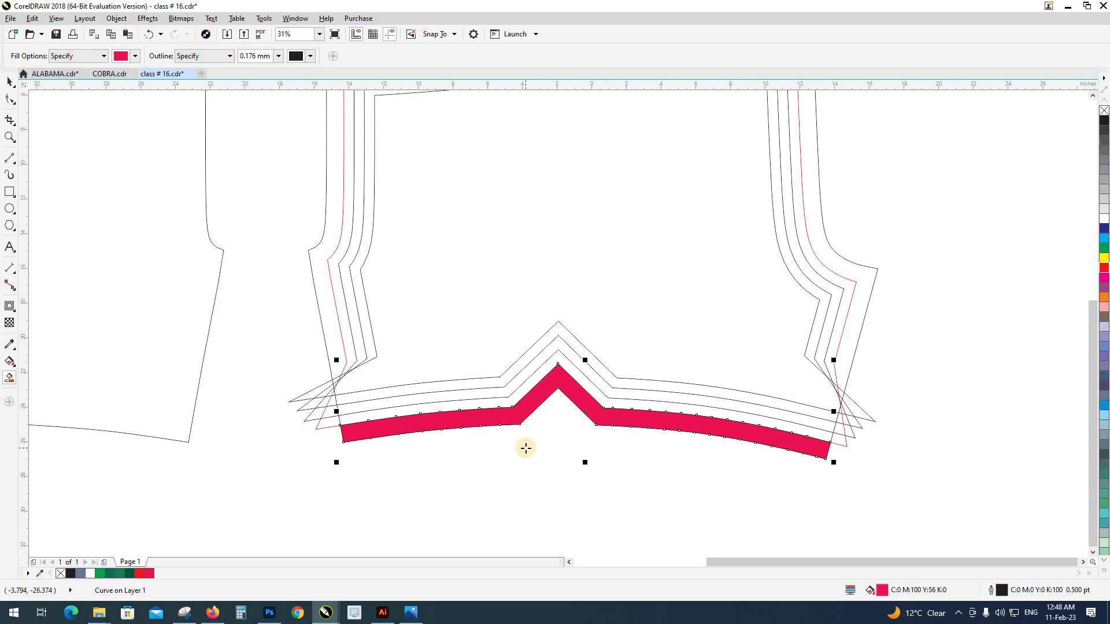
pyautogui.click(543, 371)
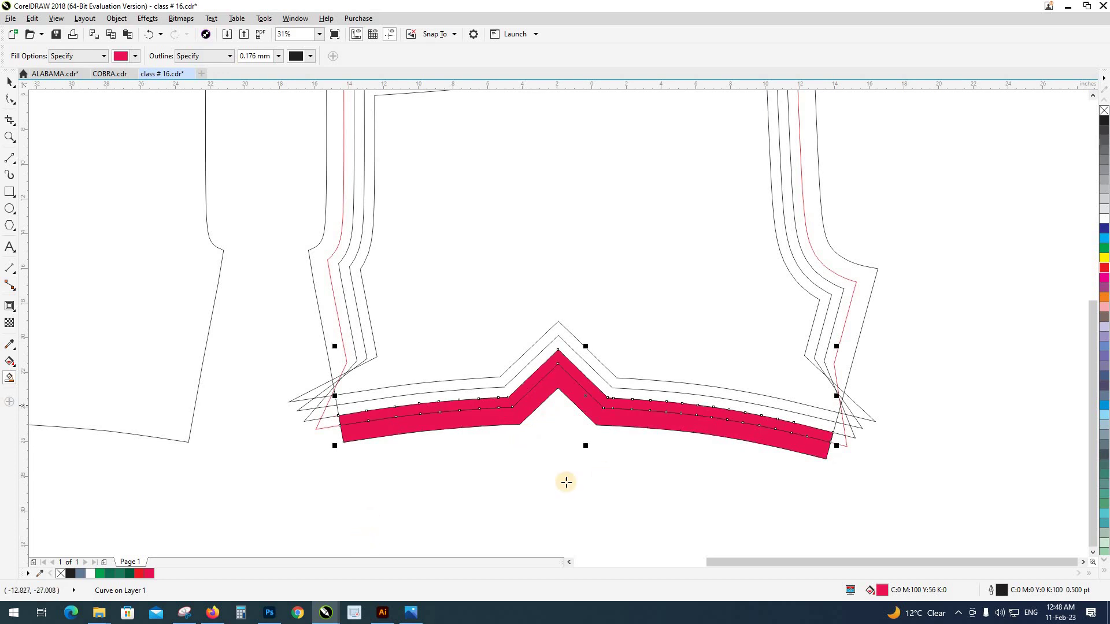
pyautogui.click(566, 347)
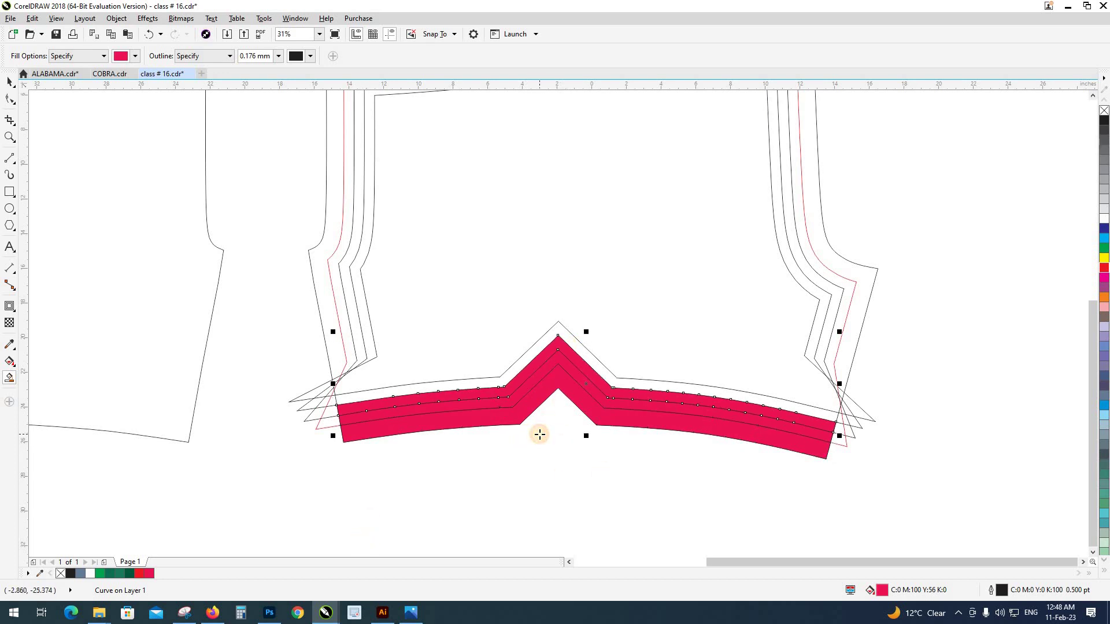
pyautogui.click(556, 327)
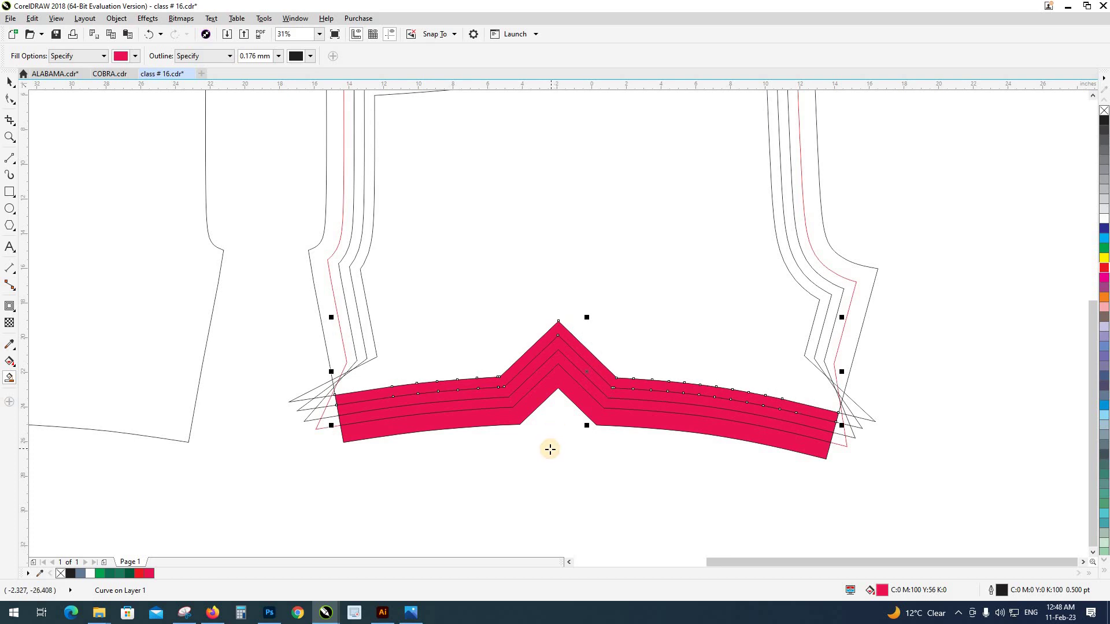
pyautogui.press('space')
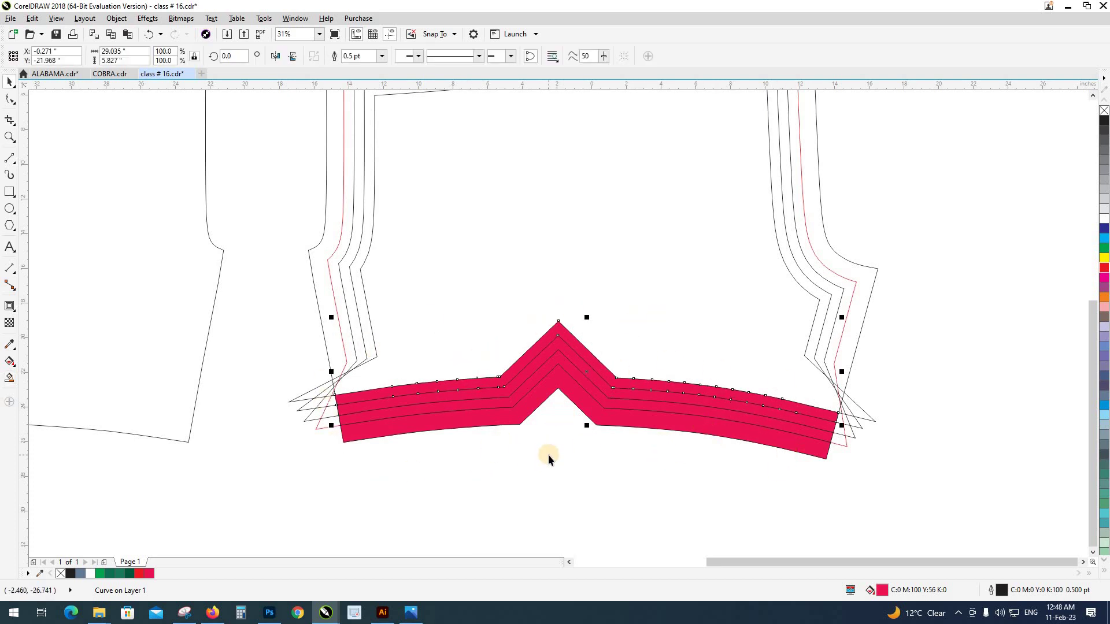
pyautogui.scroll(-2, 548, 454)
pyautogui.click(459, 456)
# Marquee-select the four leftover contour outlines around the shorts and delete them.
pyautogui.scroll(2, 431, 445)
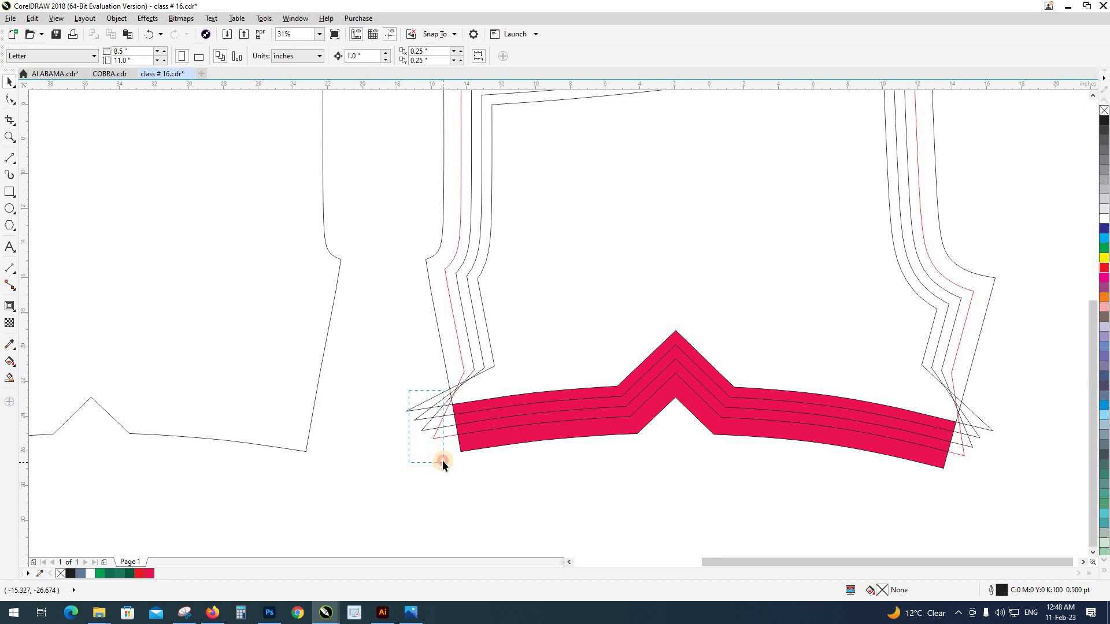
pyautogui.moveTo(441, 448); pyautogui.dragTo(442, 449)
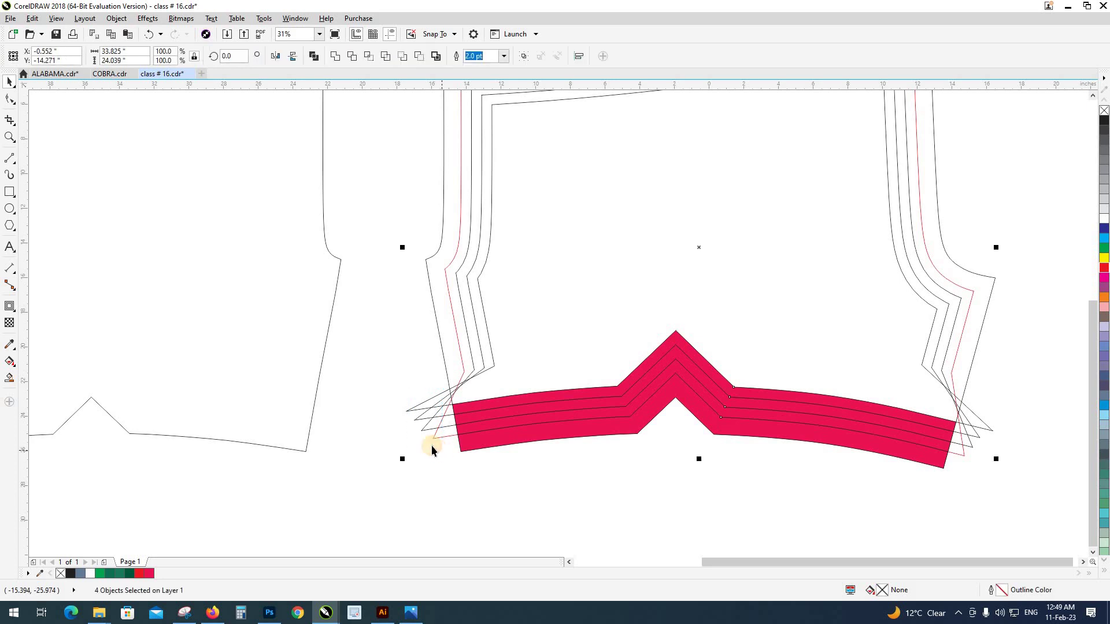
pyautogui.scroll(-2, 484, 436)
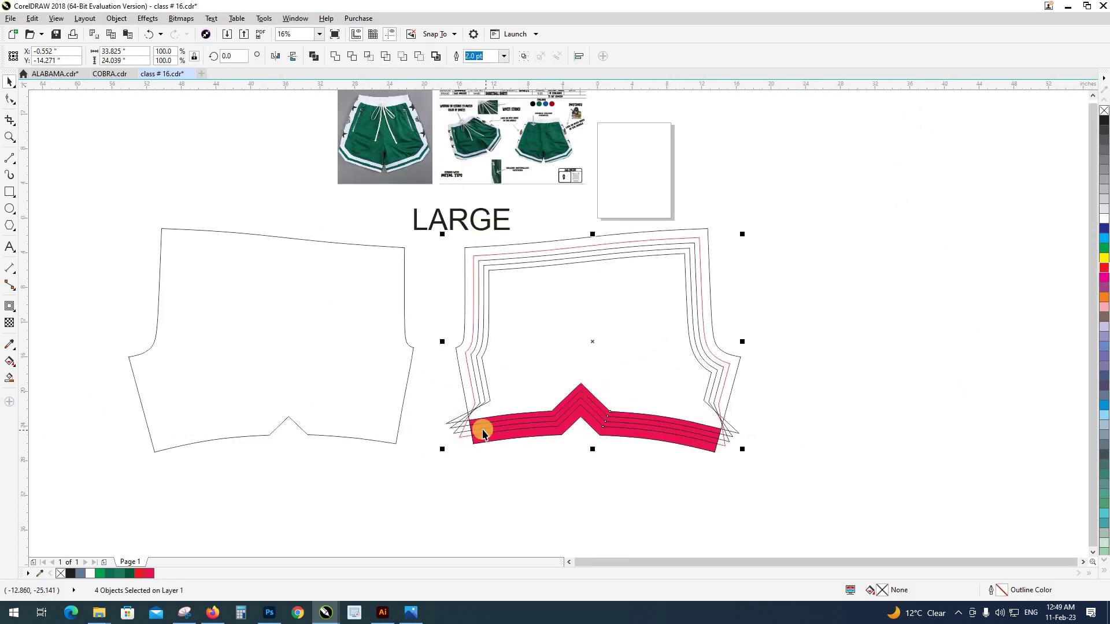
pyautogui.press('Delete')
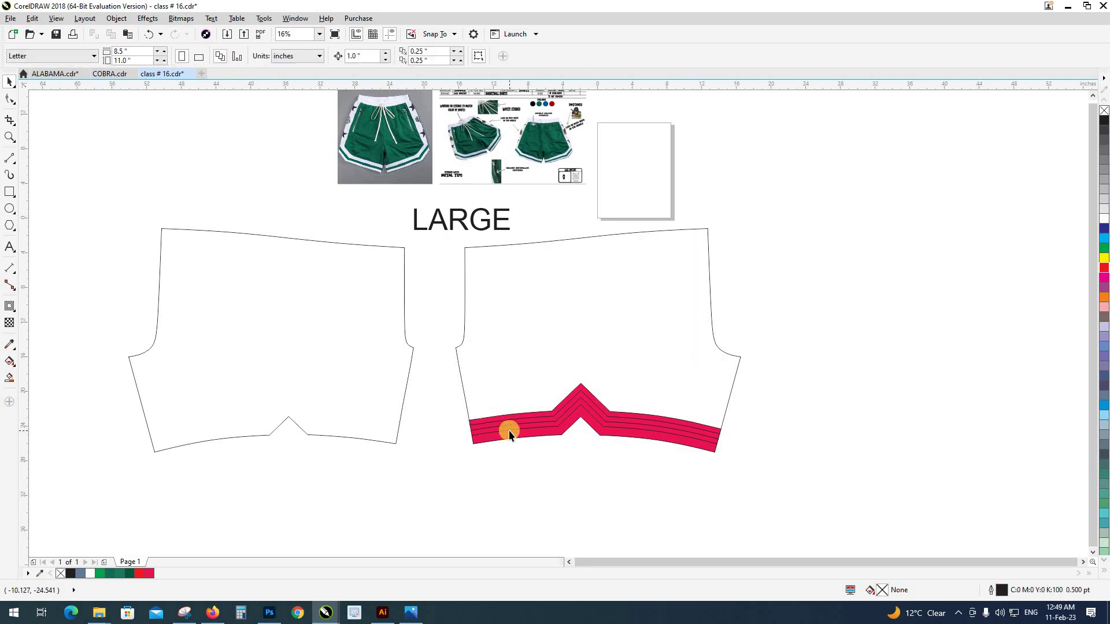
pyautogui.scroll(2, 507, 432)
pyautogui.scroll(-3, 504, 416)
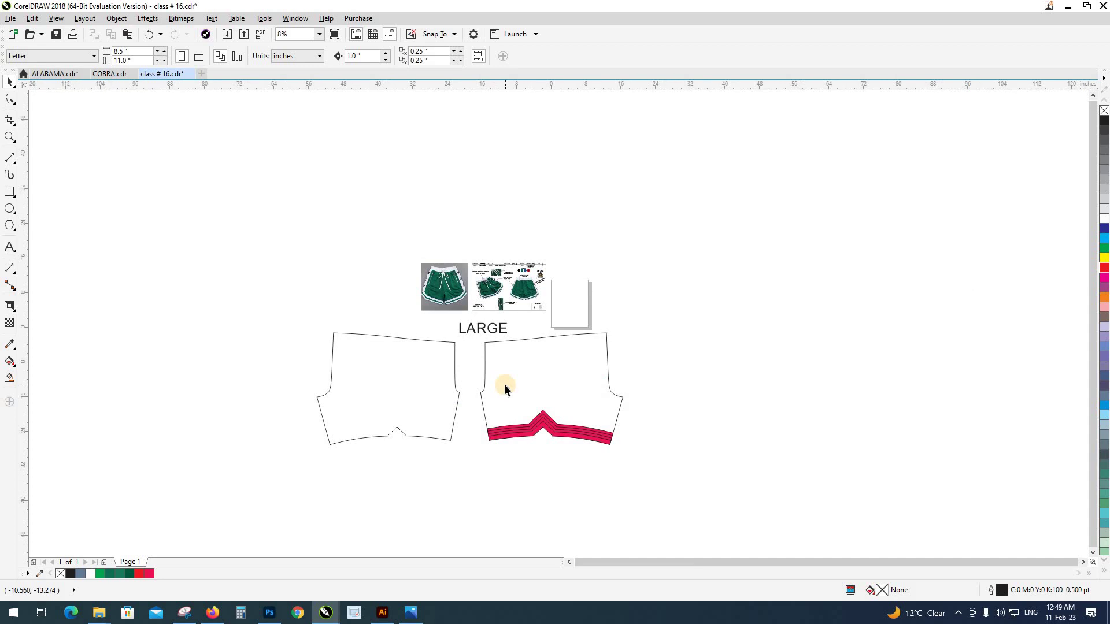
pyautogui.scroll(1, 505, 384)
# Fill the right shorts piece dark green.
pyautogui.click(505, 384)
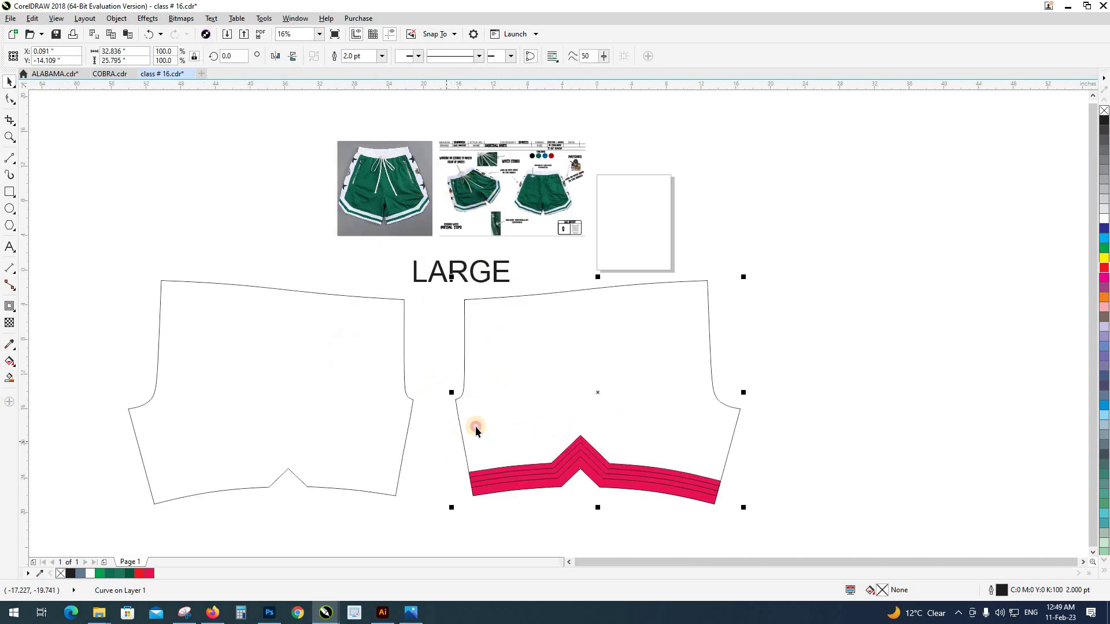
pyautogui.click(161, 574)
pyautogui.click(129, 573)
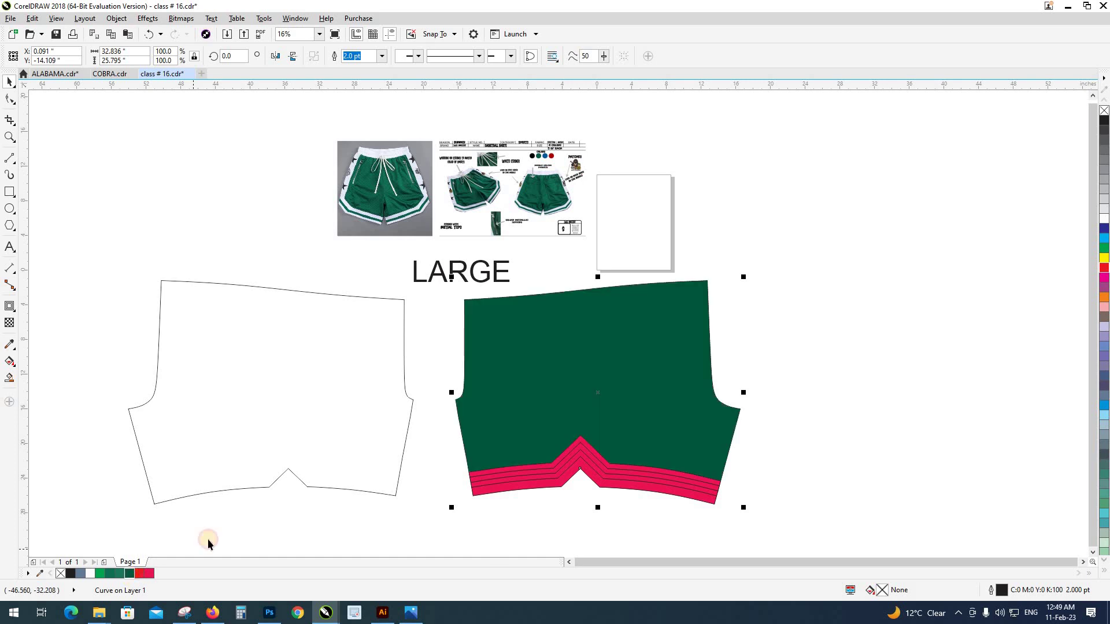
pyautogui.click(826, 398)
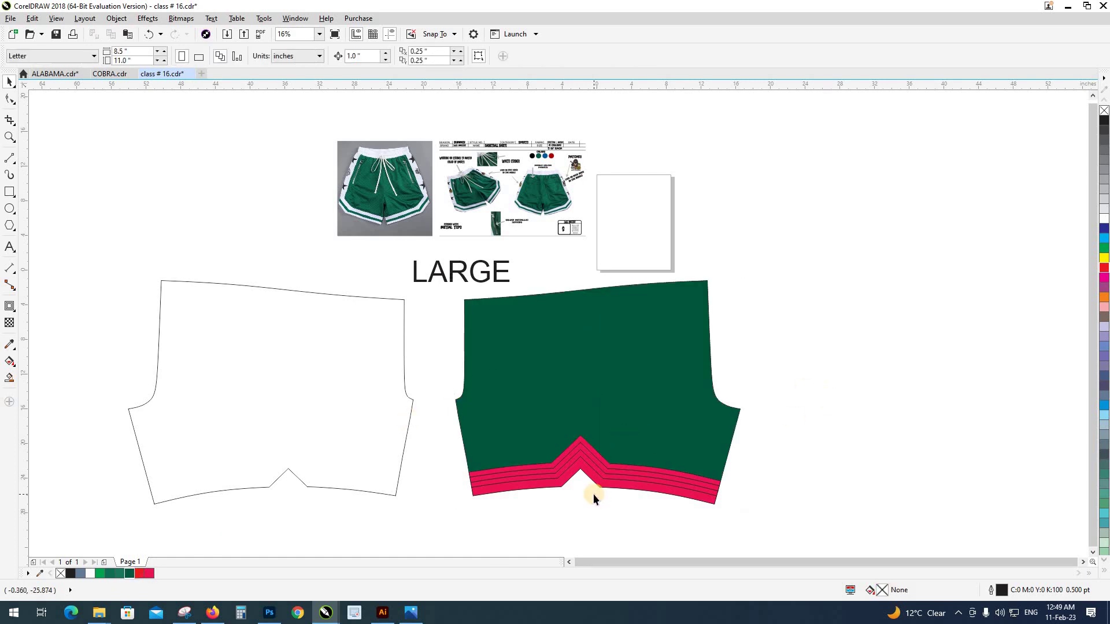
# Recolour the crimson hem stripes: middle white, the next dark green, the upper one white.
pyautogui.scroll(2, 593, 493)
pyautogui.click(593, 469)
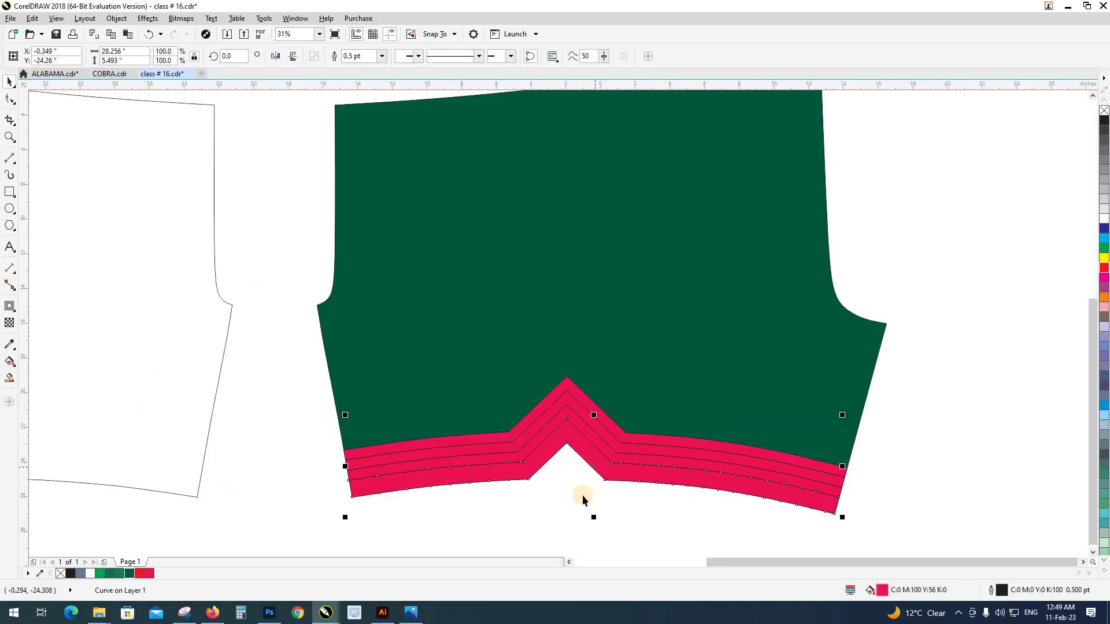
pyautogui.scroll(2, 570, 422)
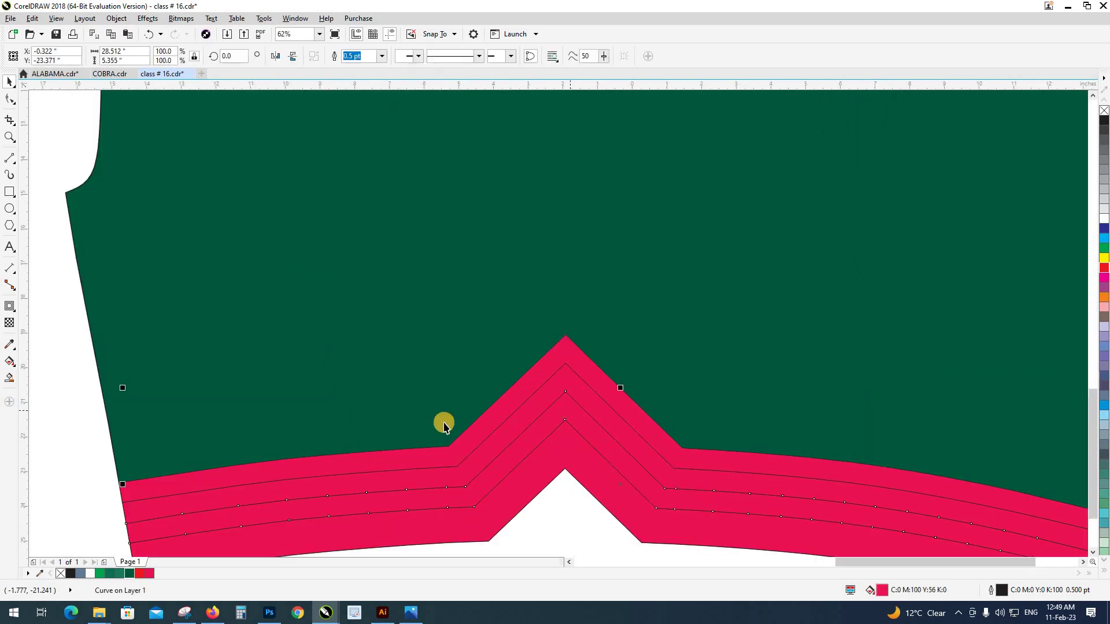
pyautogui.click(89, 573)
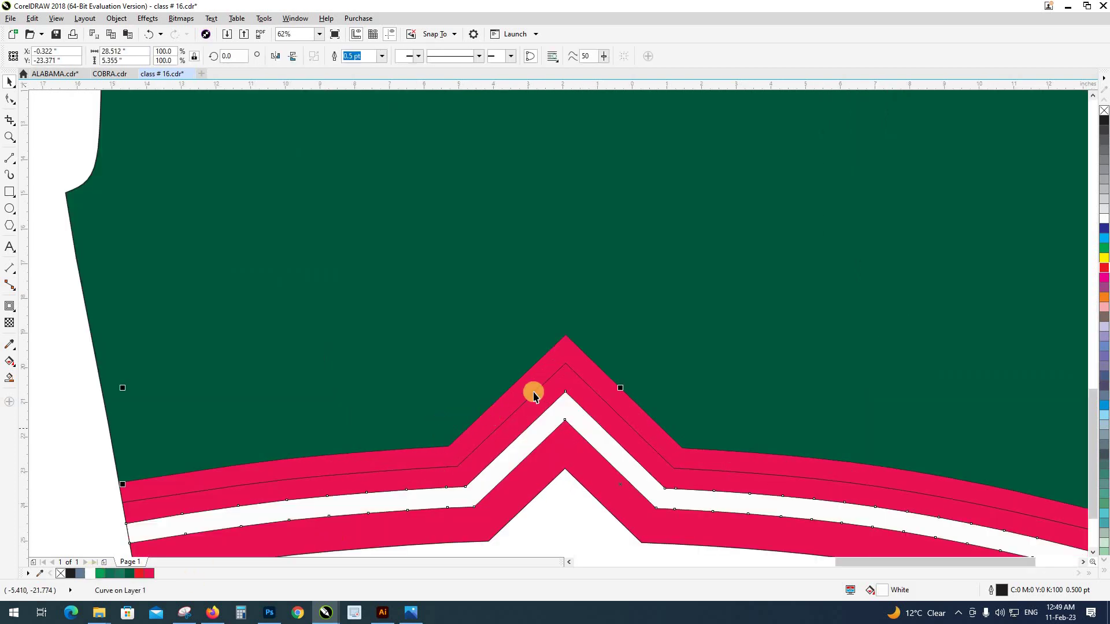
pyautogui.click(555, 381)
pyautogui.click(130, 573)
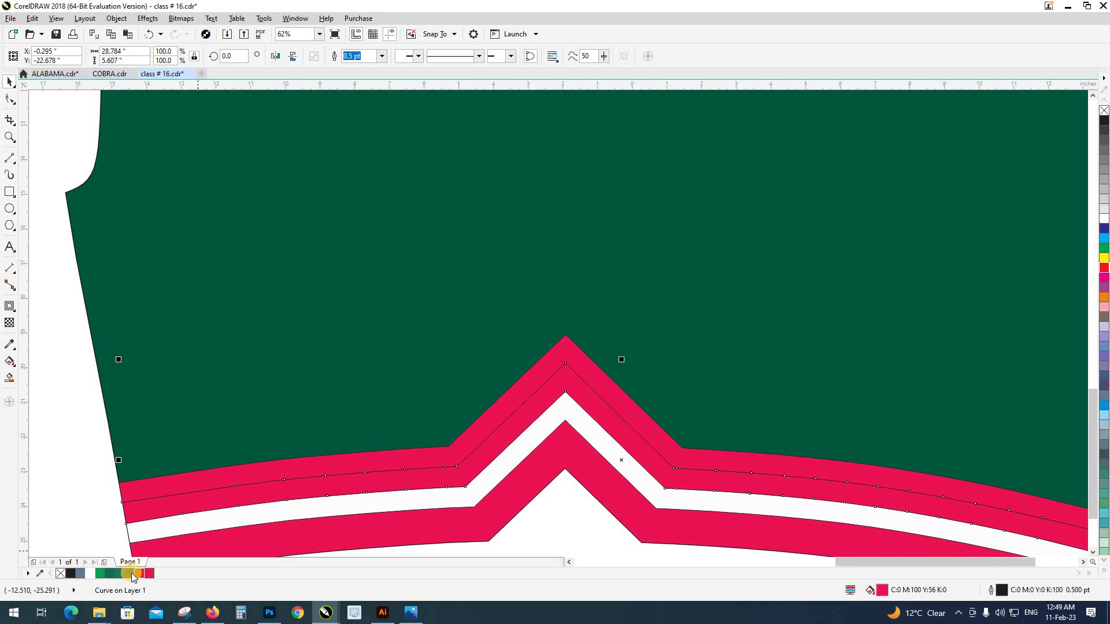
pyautogui.click(274, 411)
pyautogui.click(567, 356)
pyautogui.click(566, 348)
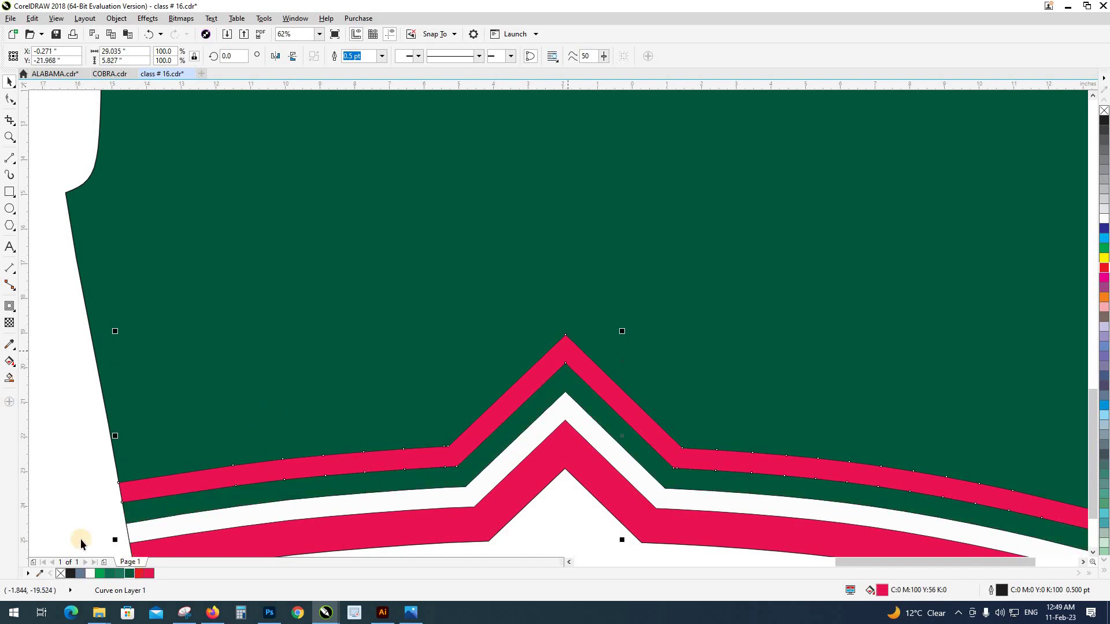
pyautogui.click(85, 575)
pyautogui.scroll(-3, 439, 445)
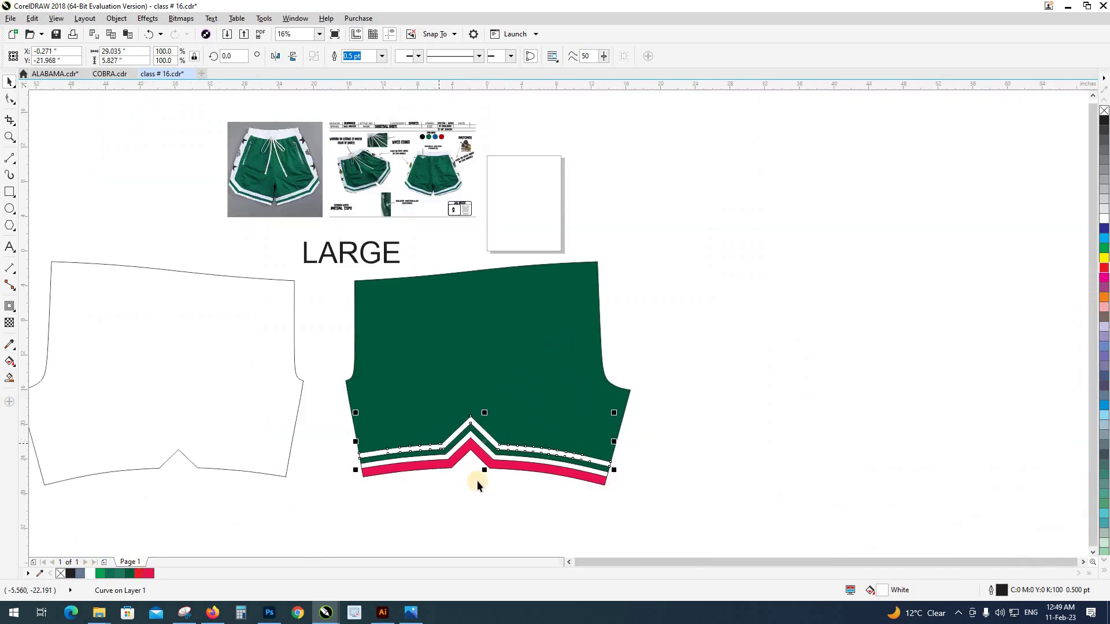
pyautogui.click(458, 501)
# Fill the bottom hem stripes white.
pyautogui.scroll(3, 459, 436)
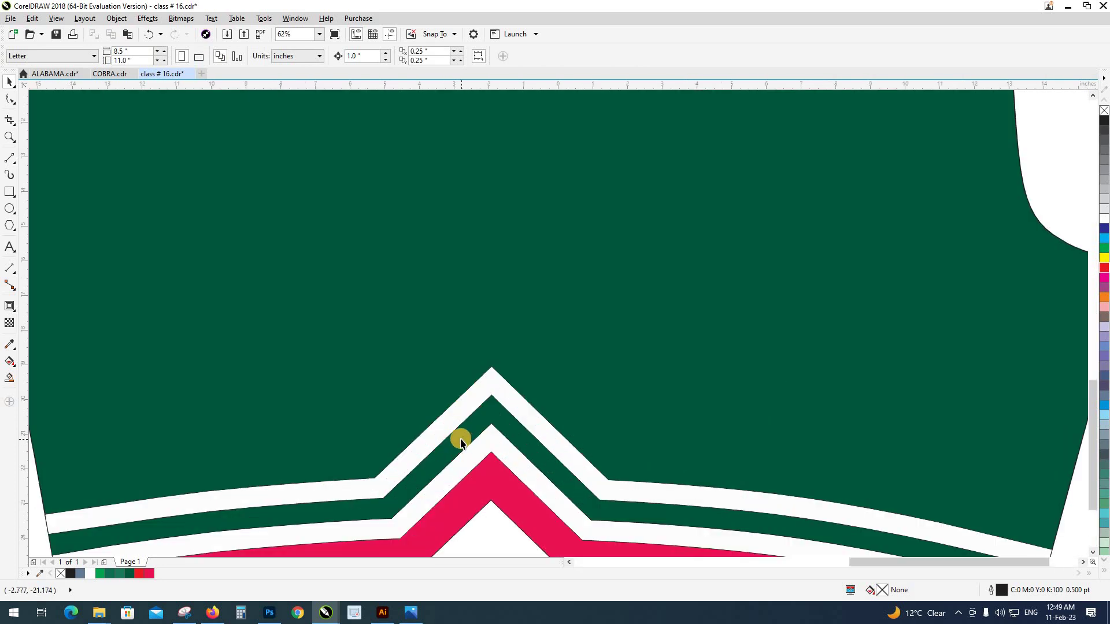
pyautogui.click(462, 440)
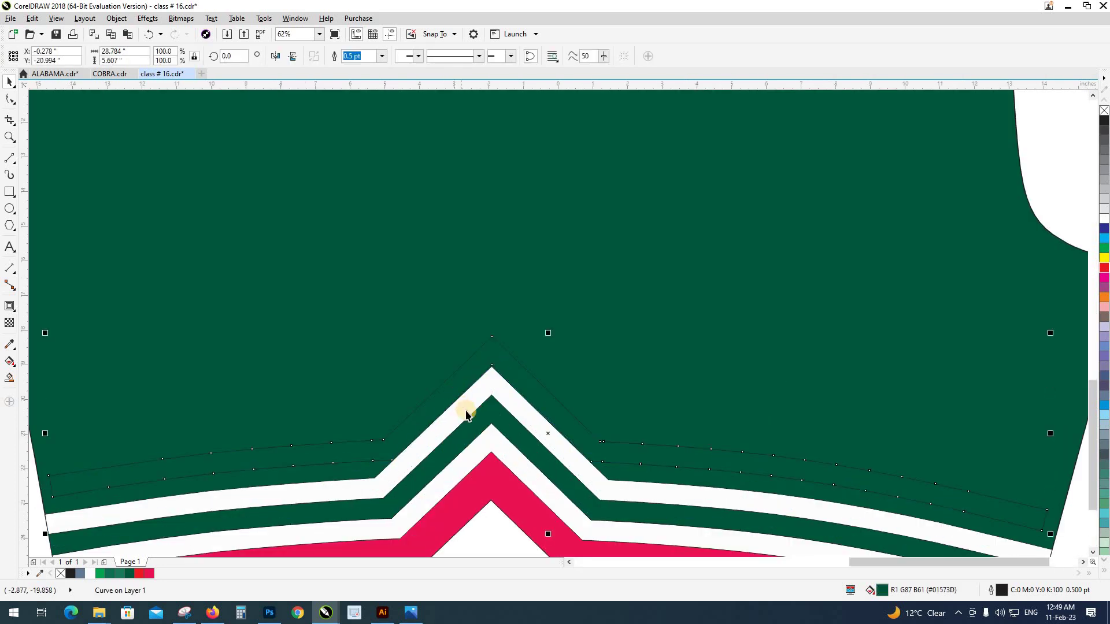
pyautogui.scroll(-3, 468, 426)
pyautogui.click(474, 484)
pyautogui.scroll(2, 472, 462)
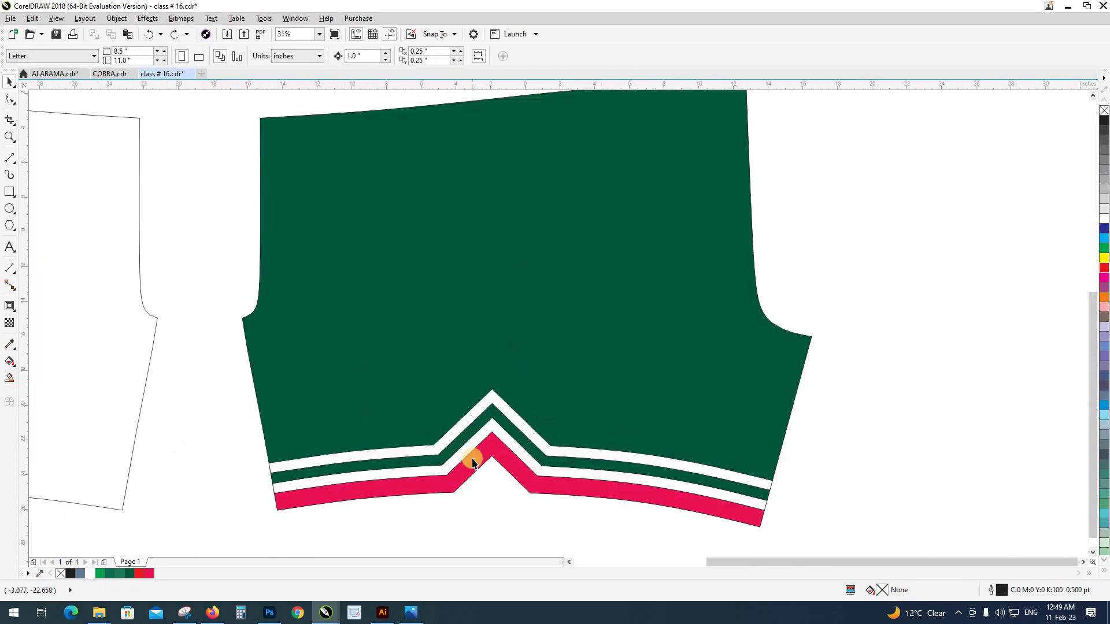
pyautogui.click(473, 484)
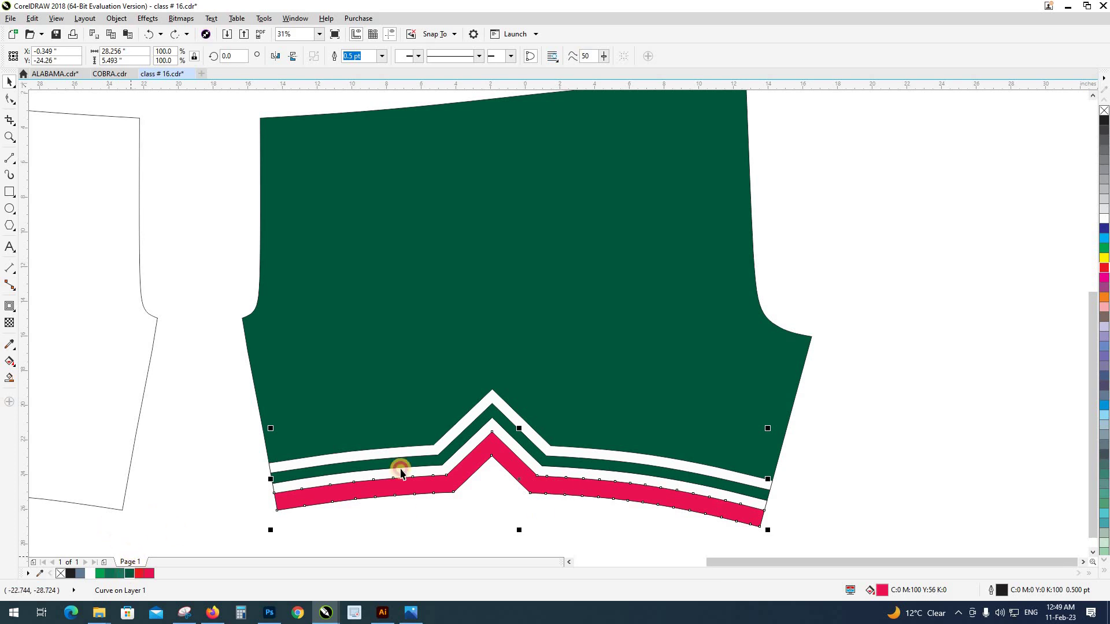
pyautogui.moveTo(401, 472); pyautogui.dragTo(466, 467)
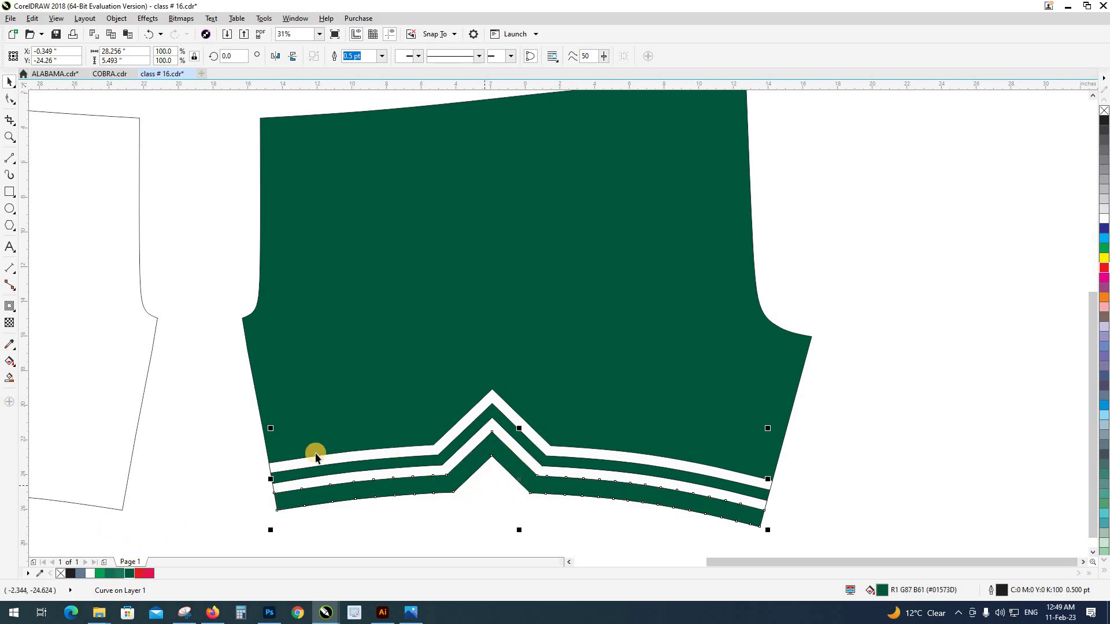
pyautogui.click(61, 573)
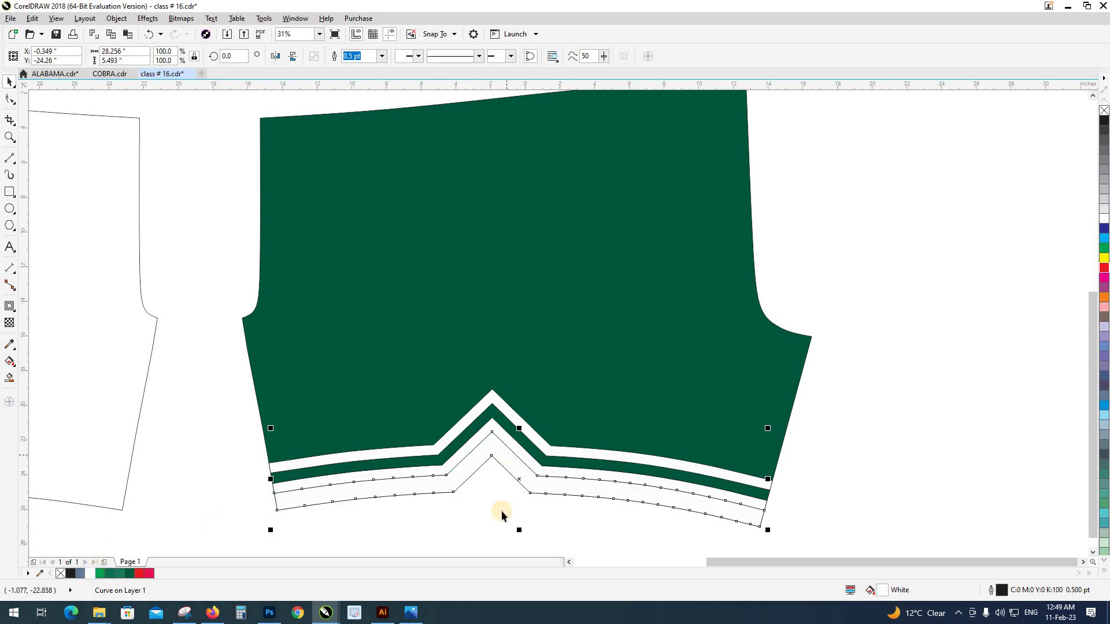
pyautogui.click(482, 456)
# Marquee-select the four lower hem stripe objects.
pyautogui.scroll(2, 484, 456)
pyautogui.click(484, 442)
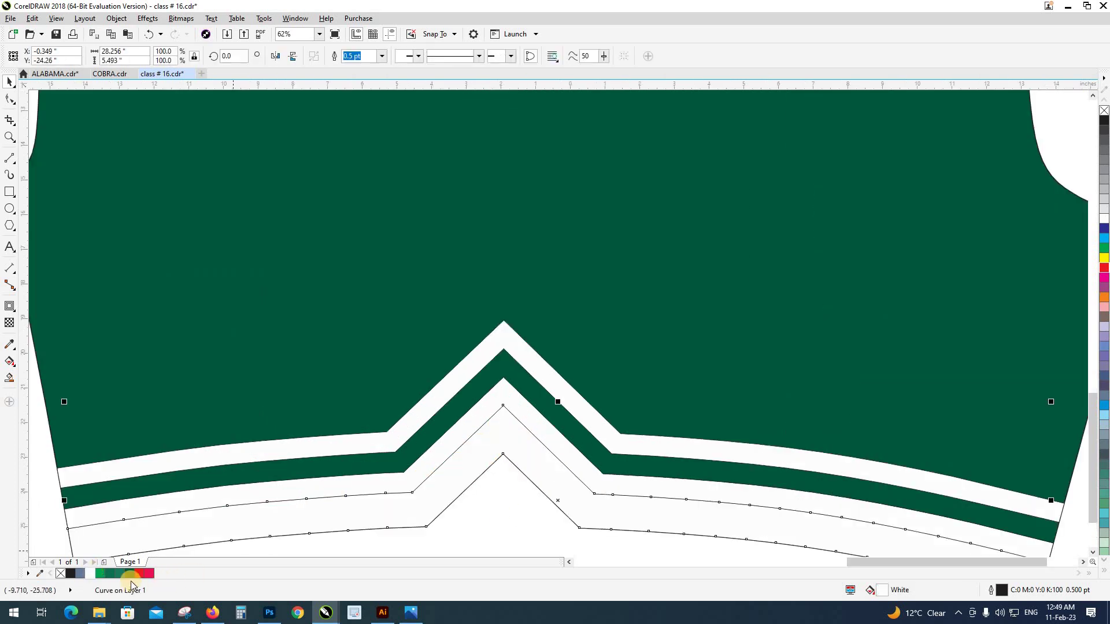
pyautogui.click(466, 412)
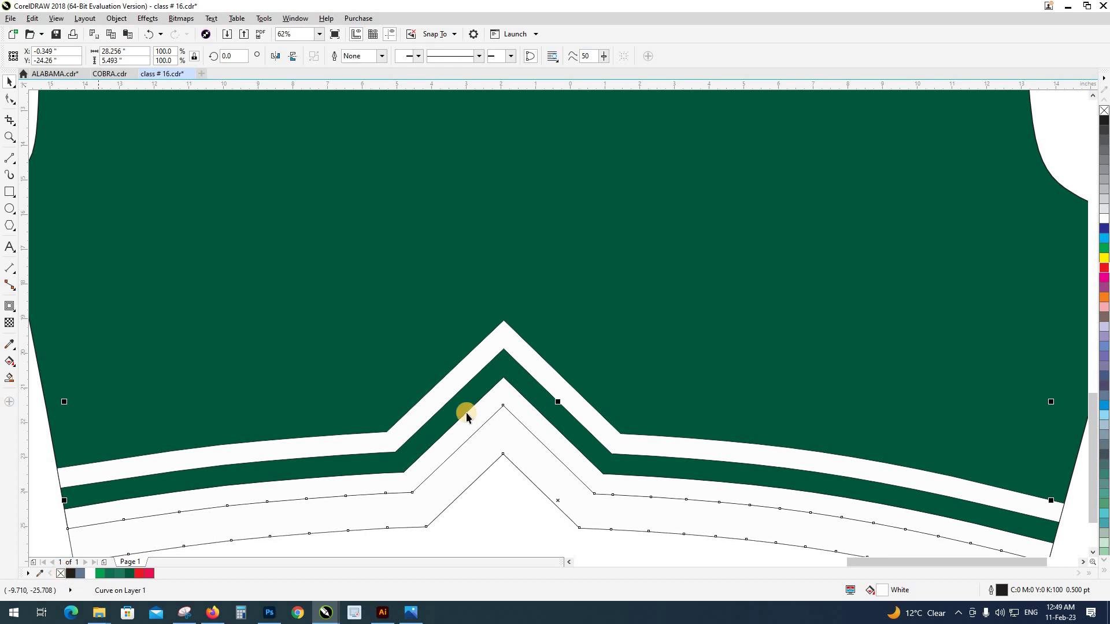
pyautogui.scroll(-4, 466, 411)
pyautogui.moveTo(649, 480); pyautogui.dragTo(466, 379)
pyautogui.moveTo(366, 356); pyautogui.dragTo(353, 353)
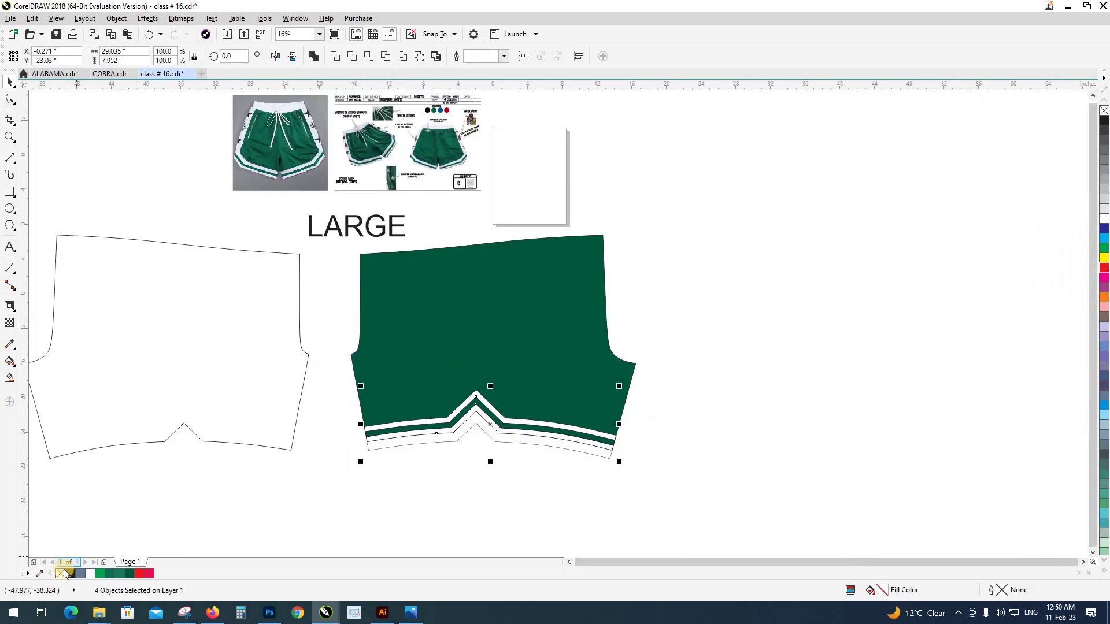
# Remove the outlines from the four selected hem stripes.
pyautogui.click(61, 574)
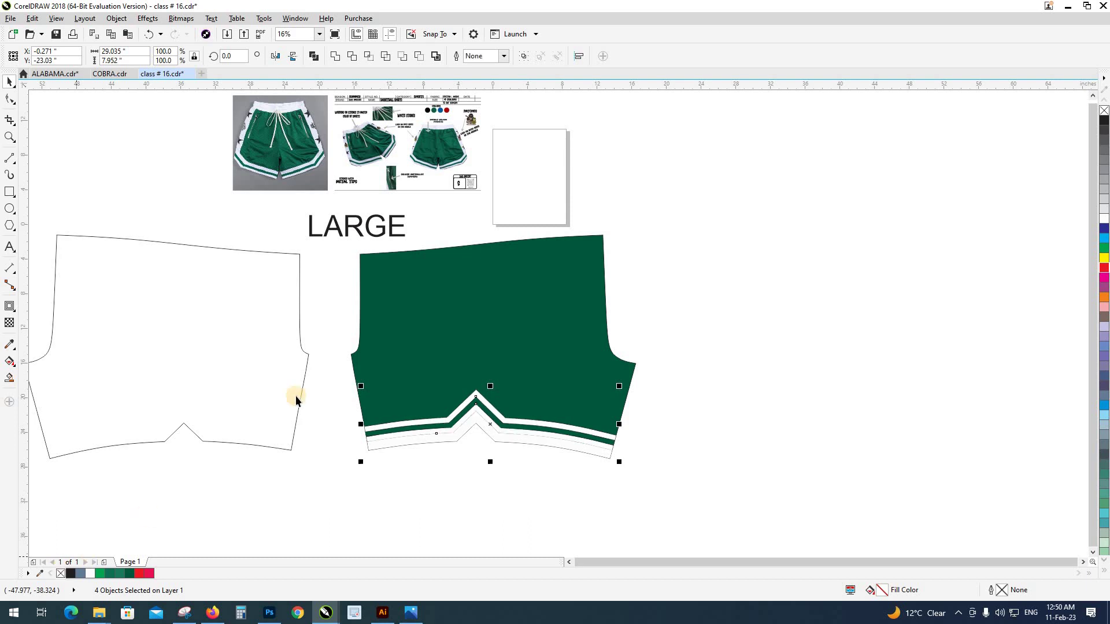
pyautogui.click(500, 455)
pyautogui.scroll(2, 476, 426)
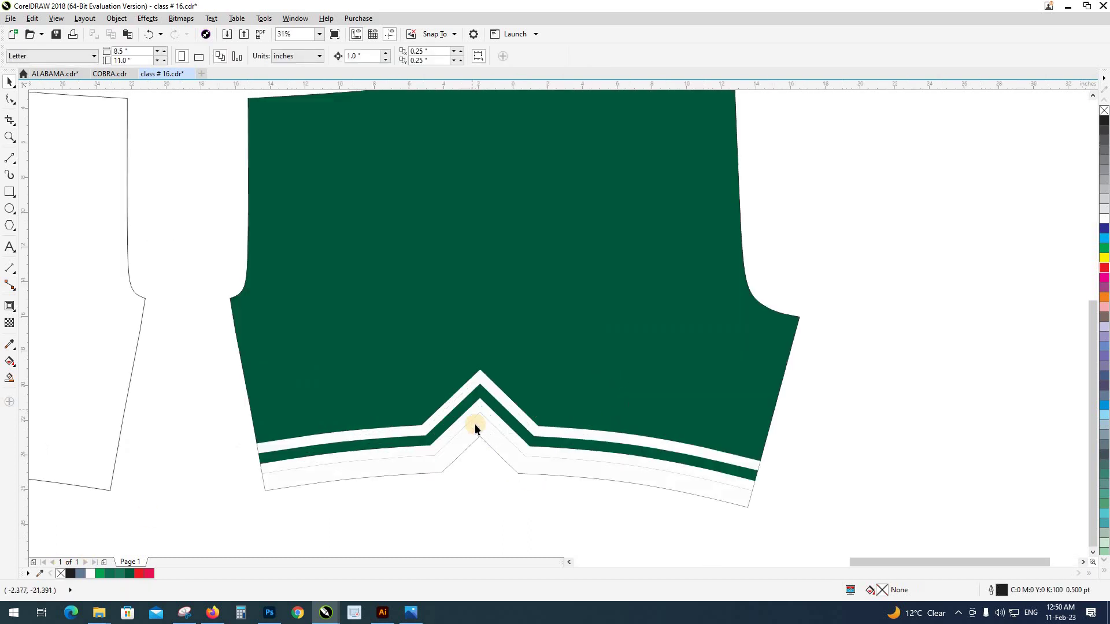
pyautogui.scroll(2, 489, 422)
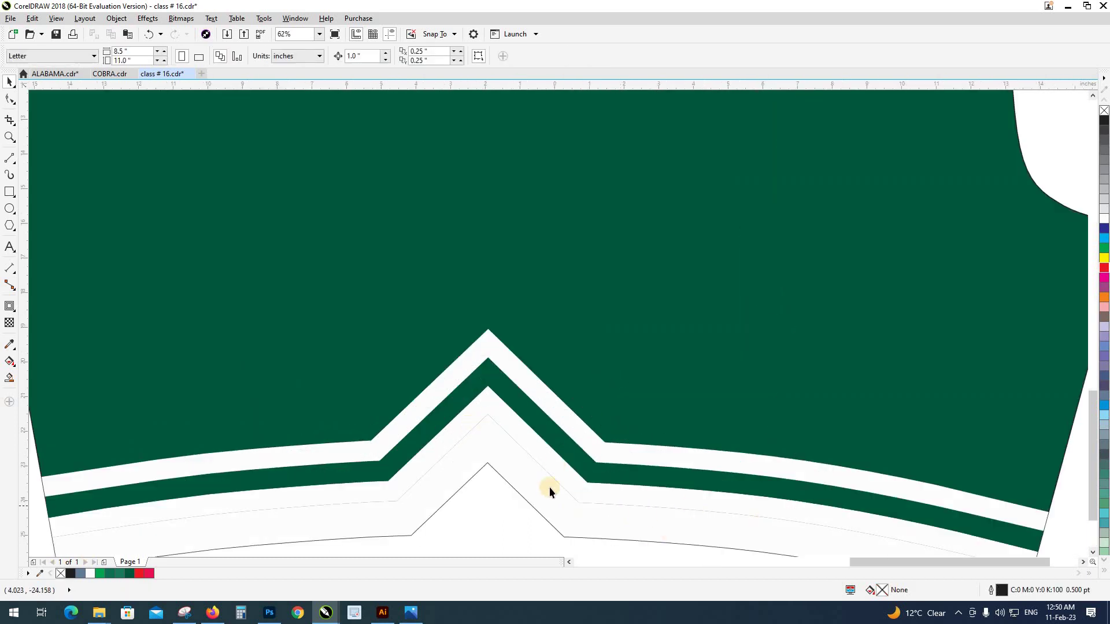
pyautogui.scroll(-2, 529, 460)
pyautogui.scroll(2, 511, 463)
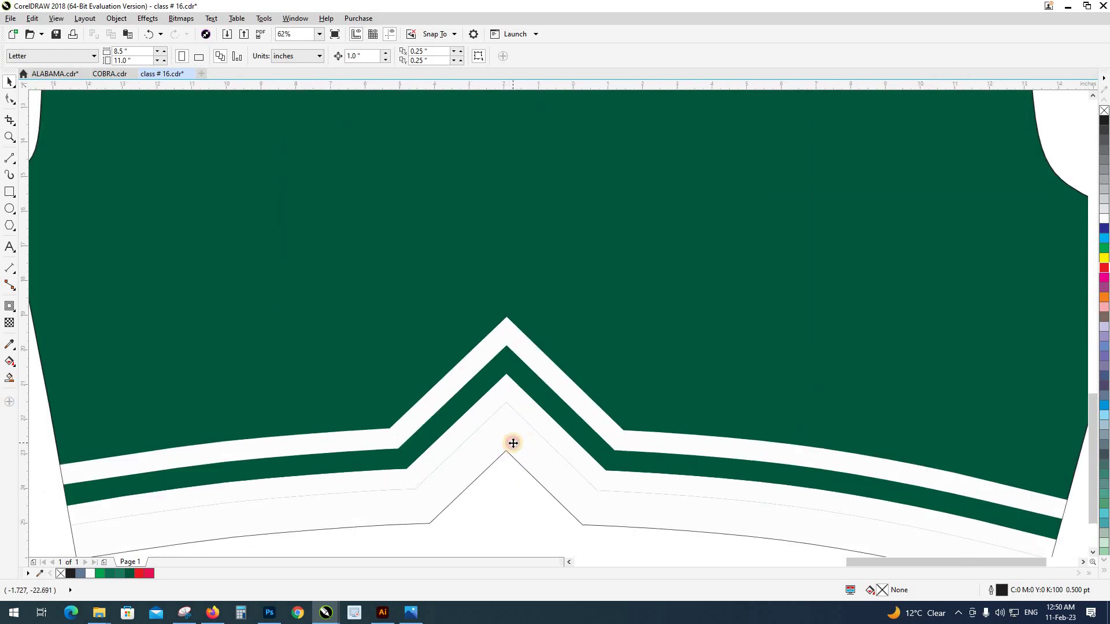
# Check each white and green stripe curve and the shorts shape one by one.
pyautogui.click(513, 444)
pyautogui.keyDown('shift'); pyautogui.click(511, 396); pyautogui.keyUp('shift')
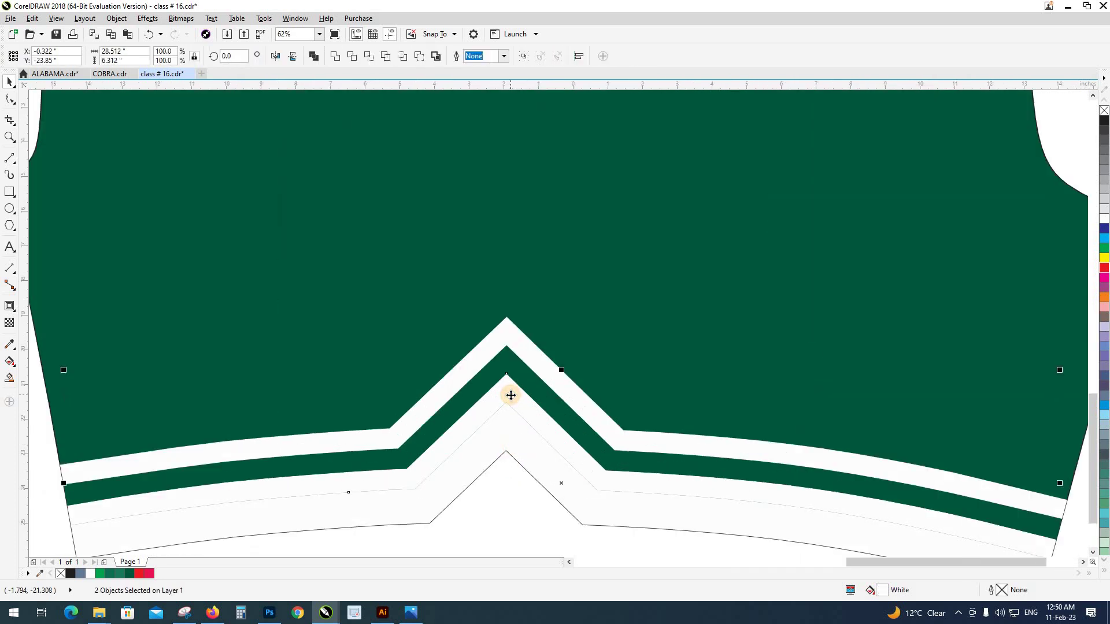
pyautogui.click(511, 395)
pyautogui.scroll(-2, 510, 396)
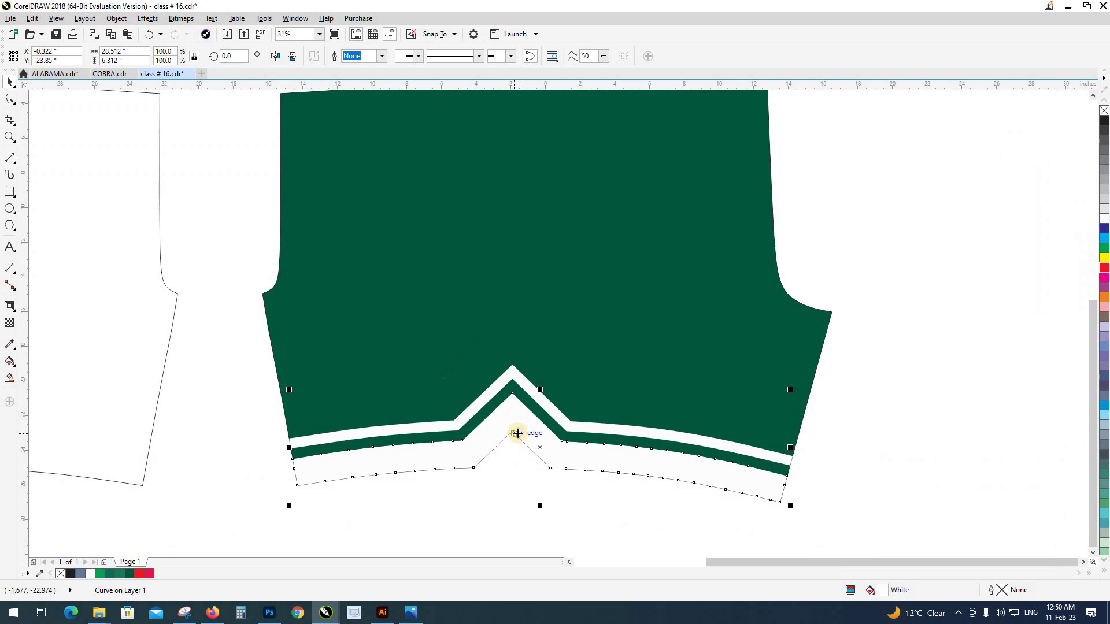
pyautogui.click(507, 481)
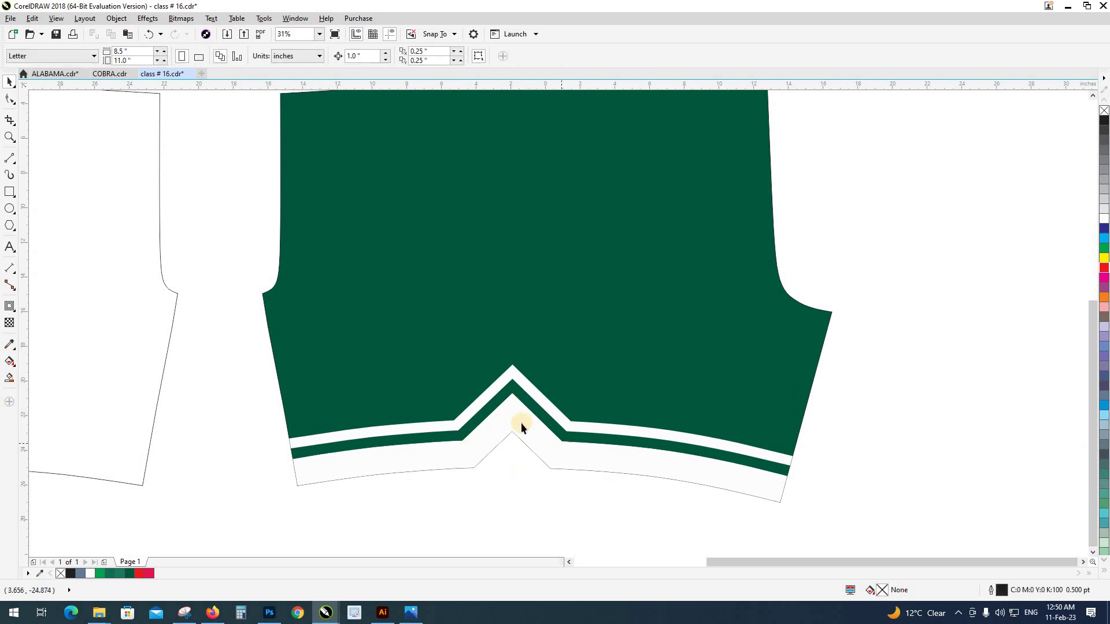
pyautogui.click(520, 461)
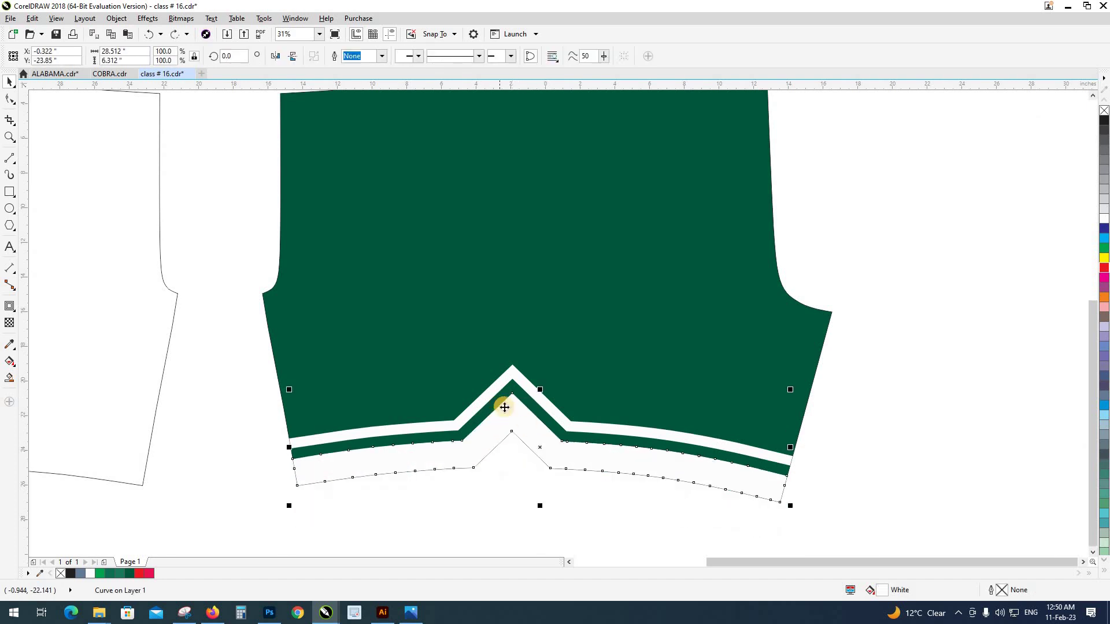
pyautogui.scroll(1, 511, 395)
pyautogui.click(523, 350)
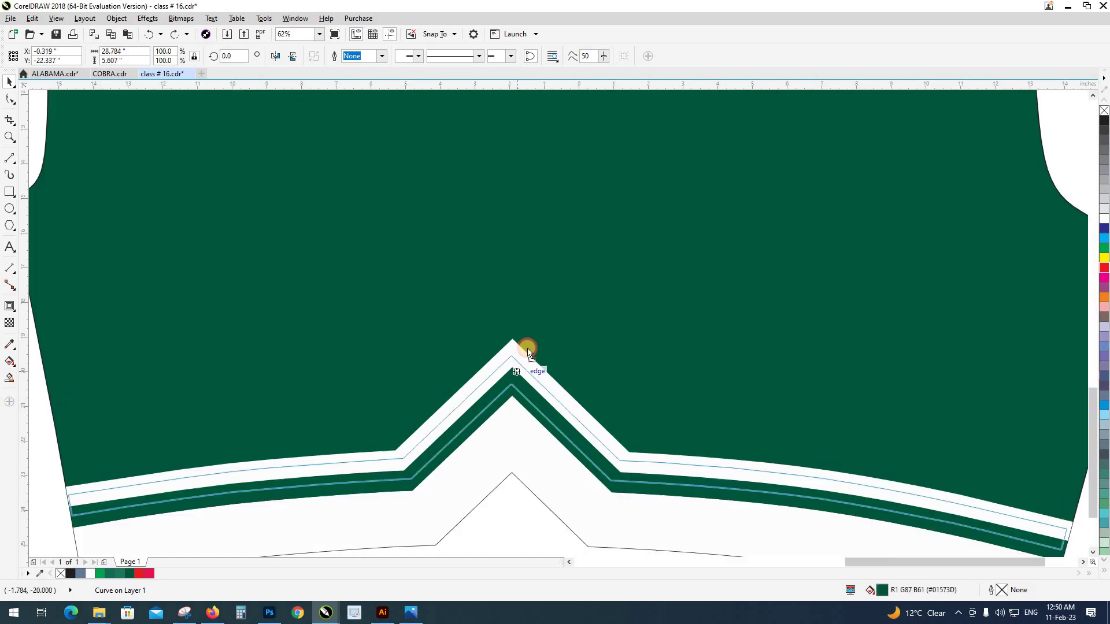
pyautogui.click(537, 337)
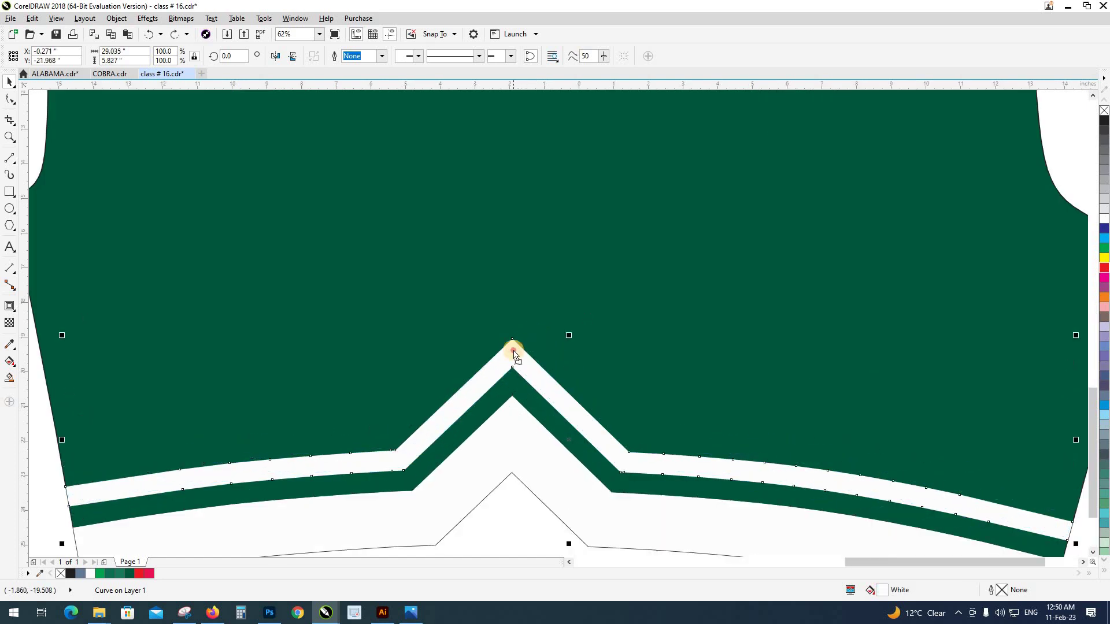
pyautogui.click(512, 353)
pyautogui.click(535, 398)
pyautogui.scroll(-4, 536, 404)
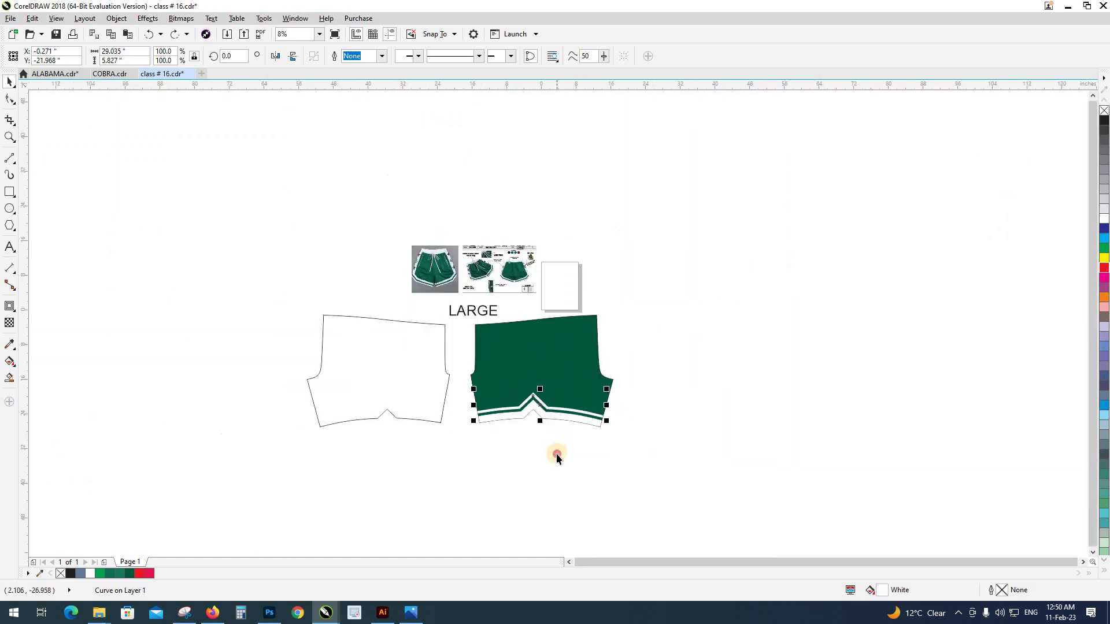
pyautogui.click(556, 454)
pyautogui.scroll(1, 530, 389)
pyautogui.scroll(1, 553, 355)
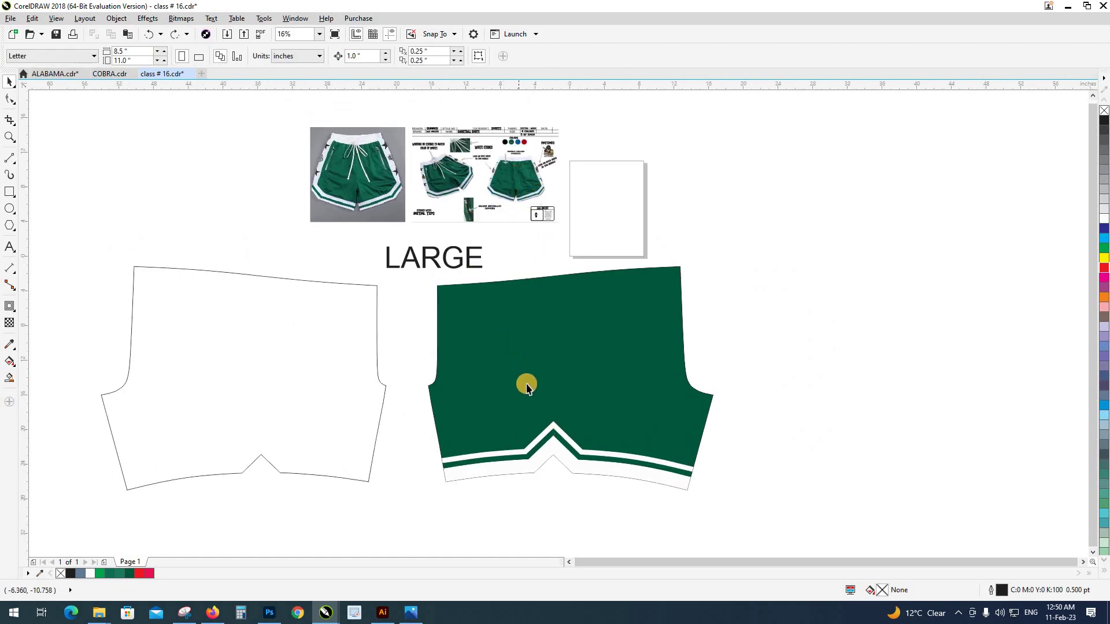
pyautogui.scroll(1, 446, 228)
pyautogui.scroll(3, 446, 225)
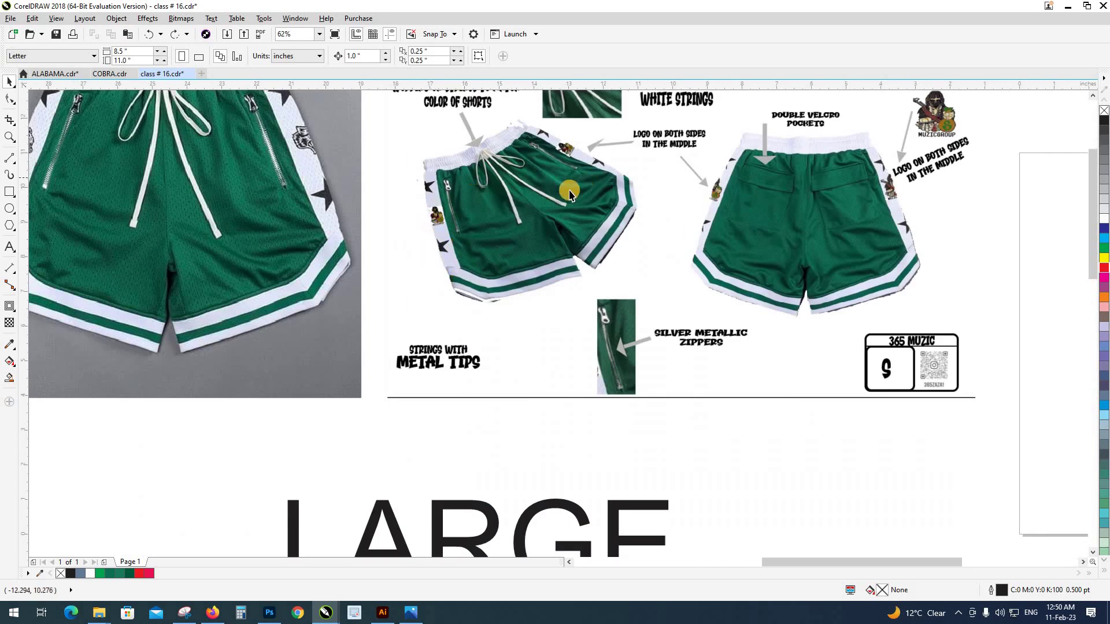
pyautogui.scroll(-4, 525, 205)
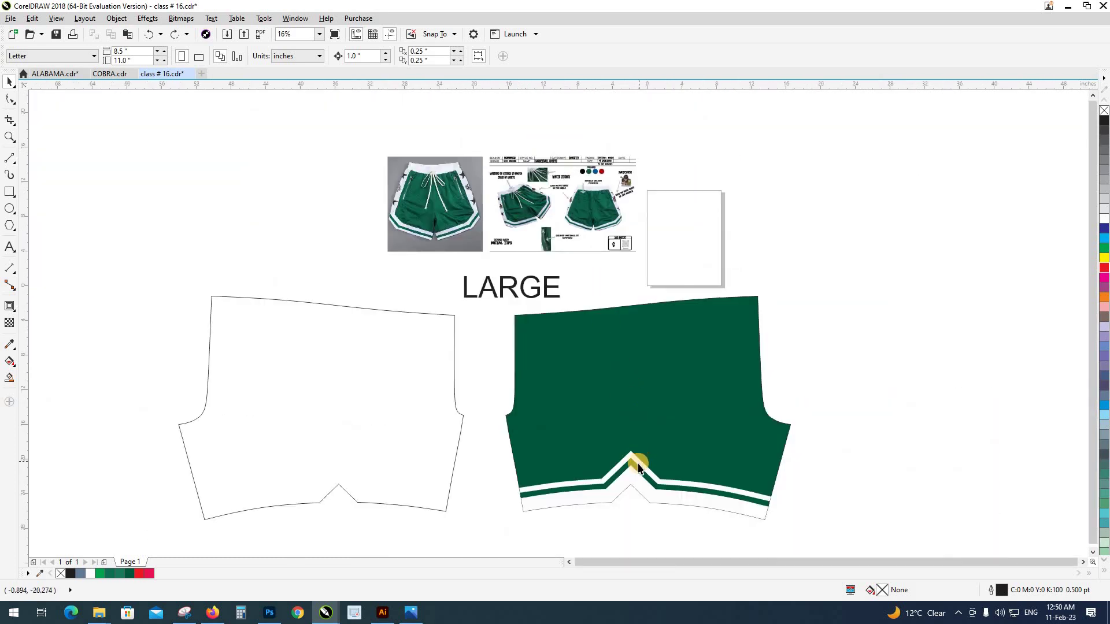
pyautogui.scroll(-1, 639, 468)
pyautogui.scroll(4, 549, 443)
pyautogui.scroll(-3, 517, 344)
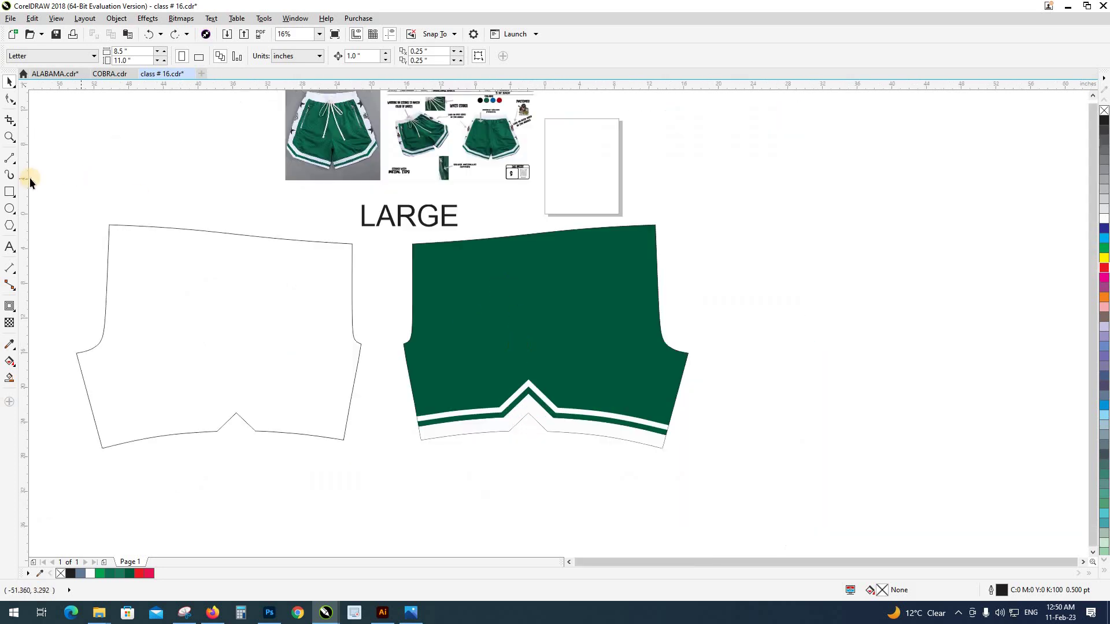
# Draw a tall rectangle over the shorts' centre and set its width to 3 inches.
pyautogui.click(9, 192)
pyautogui.moveTo(497, 217); pyautogui.dragTo(553, 472)
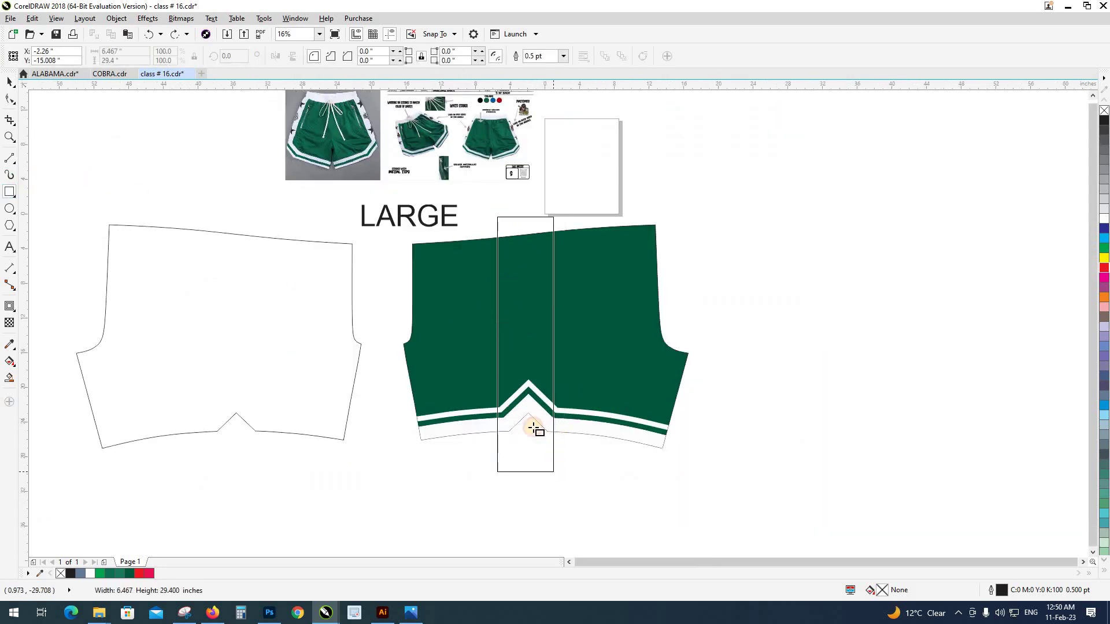
pyautogui.click(105, 51)
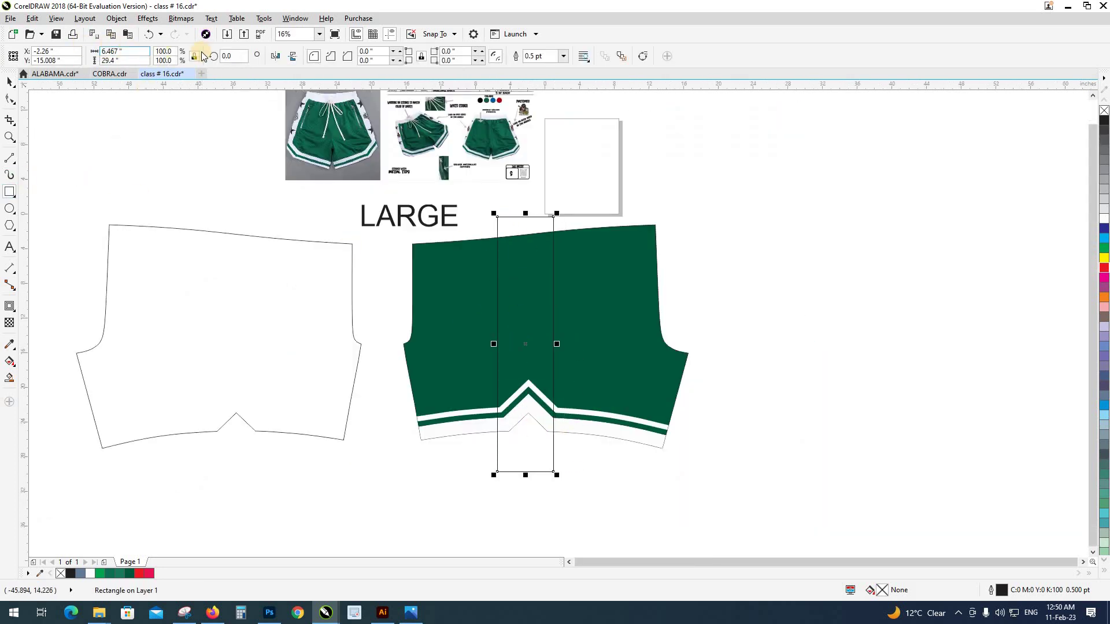
pyautogui.doubleClick(129, 52)
pyautogui.write('3.0')
pyautogui.press('Return')
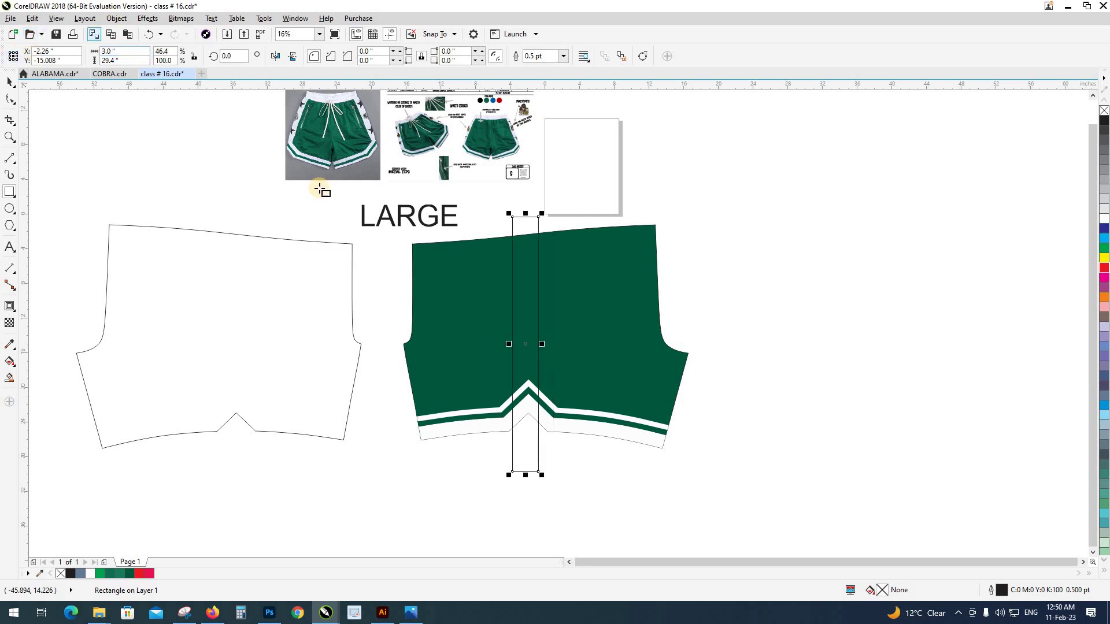
# Move the rectangle aside to the shorts' right edge and deselect it.
pyautogui.press('space')
pyautogui.keyDown('shift'); pyautogui.click(556, 288); pyautogui.keyUp('shift')
pyautogui.click(681, 340)
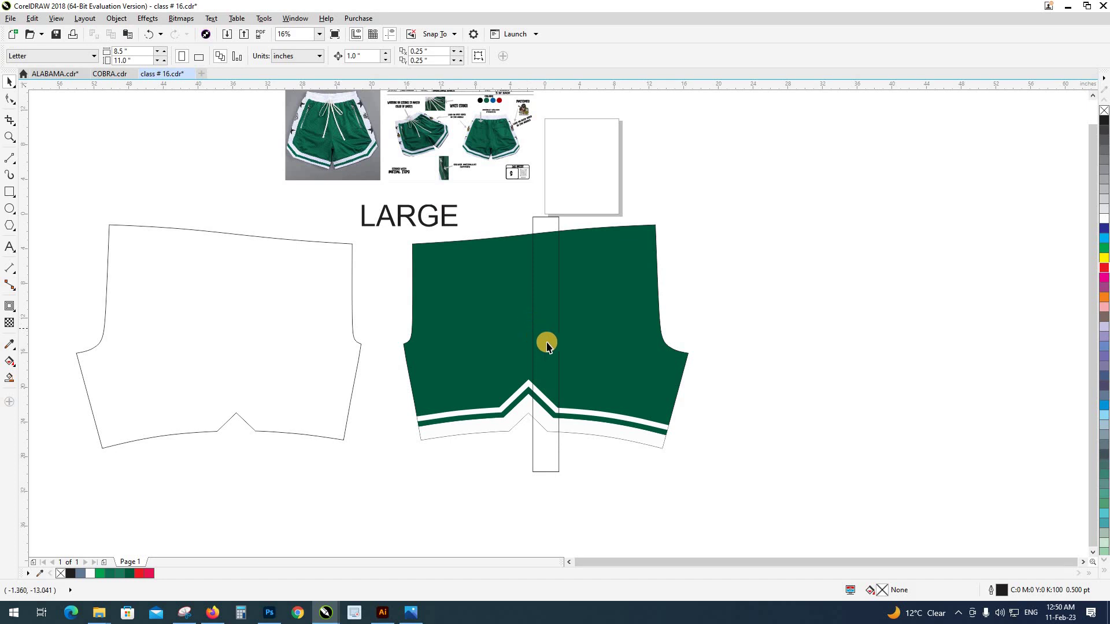
pyautogui.moveTo(547, 345); pyautogui.dragTo(632, 347)
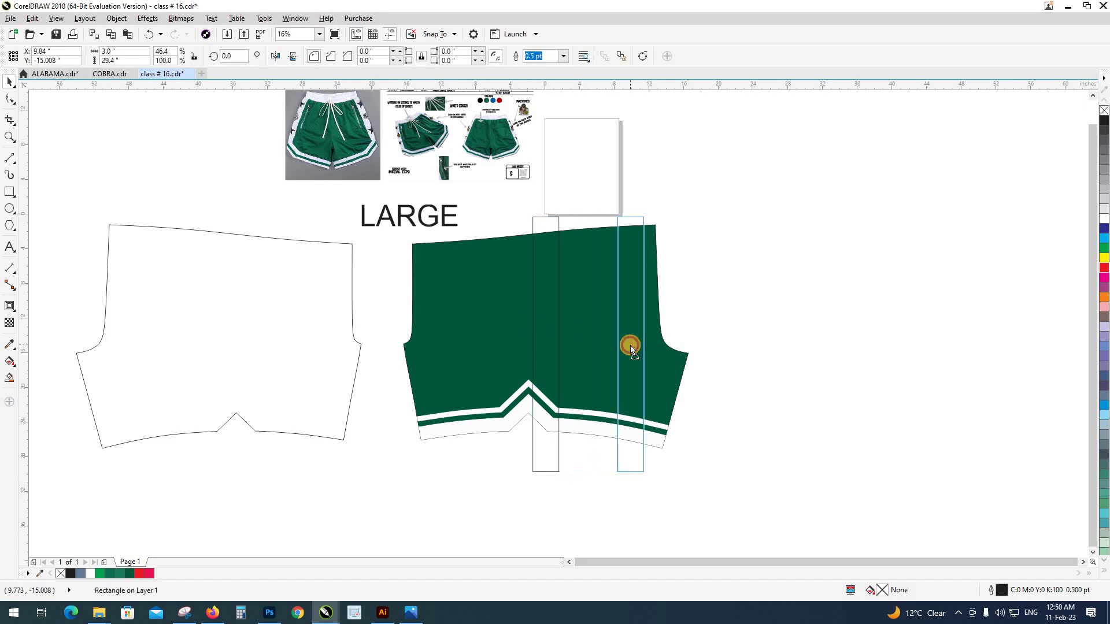
pyautogui.click(547, 403)
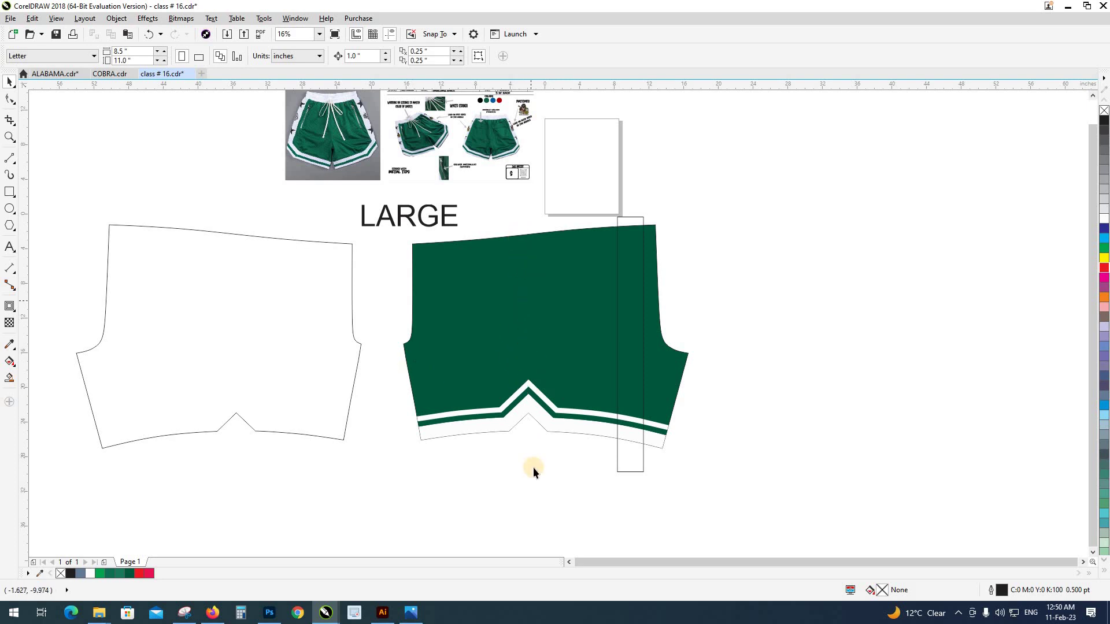
pyautogui.click(10, 159)
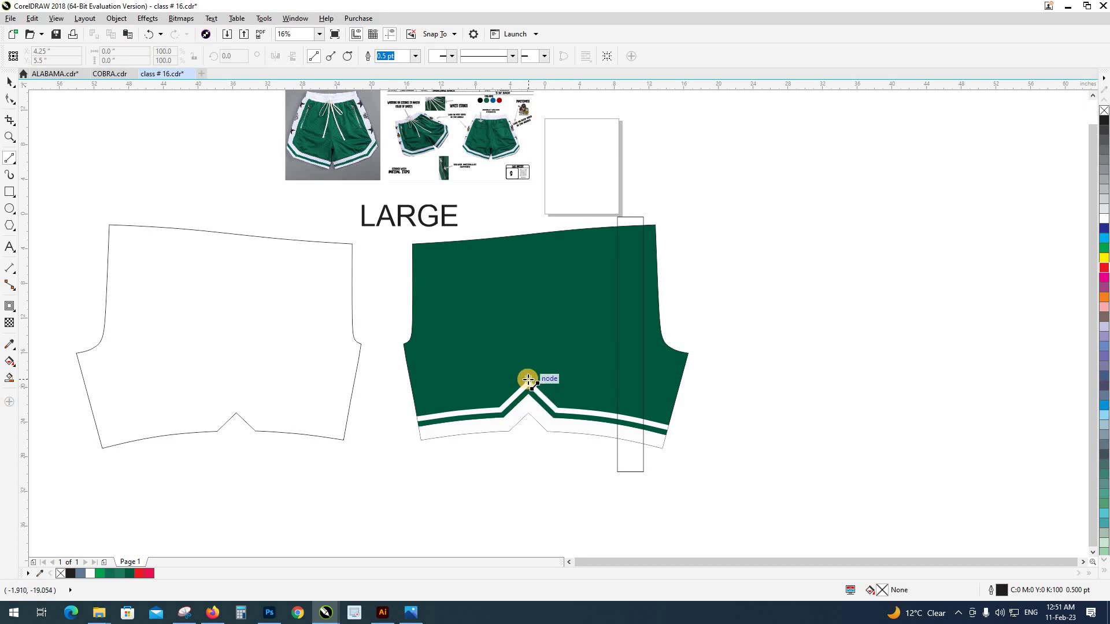
# Draw a vertical centre line from above the waistband down past the hem.
pyautogui.click(528, 380)
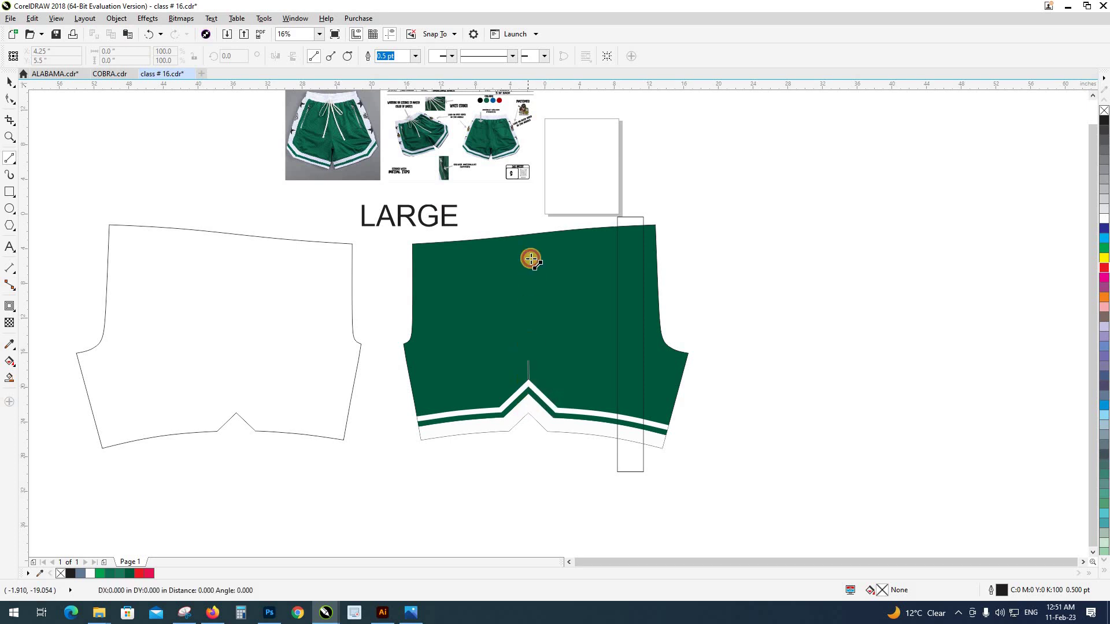
pyautogui.click(533, 197)
pyautogui.press('space')
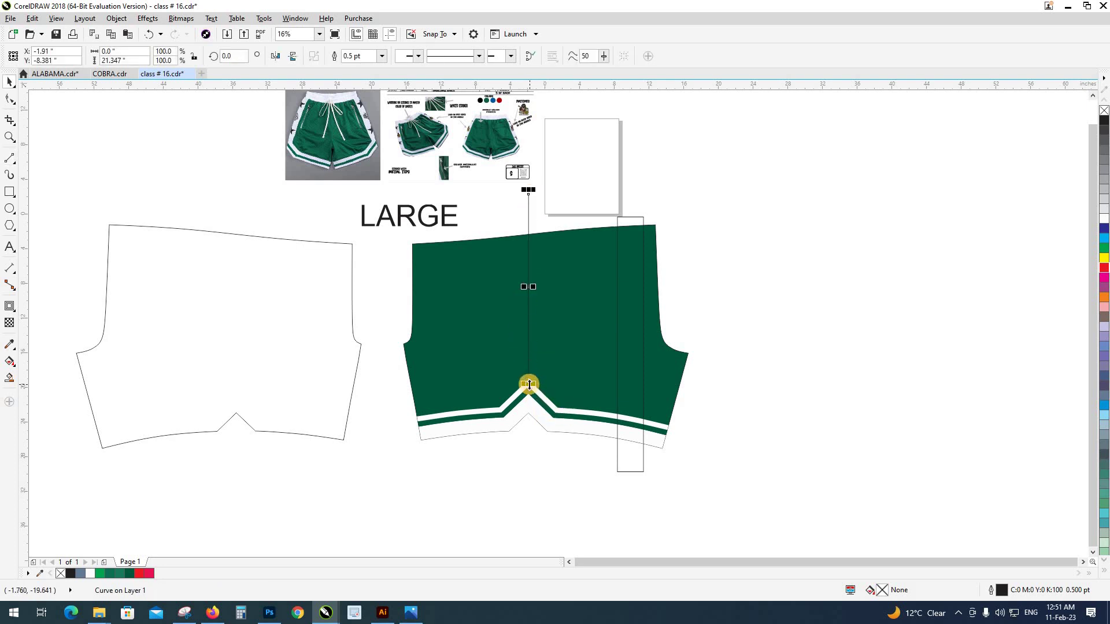
pyautogui.moveTo(529, 384); pyautogui.dragTo(528, 462)
pyautogui.click(691, 437)
pyautogui.scroll(1, 596, 254)
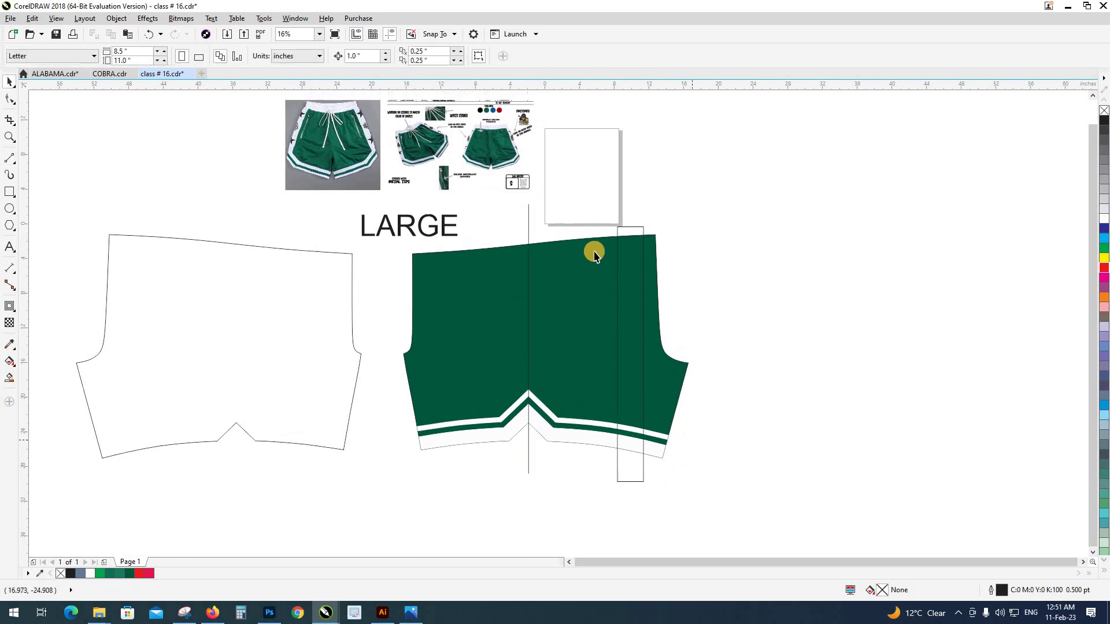
# Centre the thin rectangle on the vertical line.
pyautogui.click(623, 232)
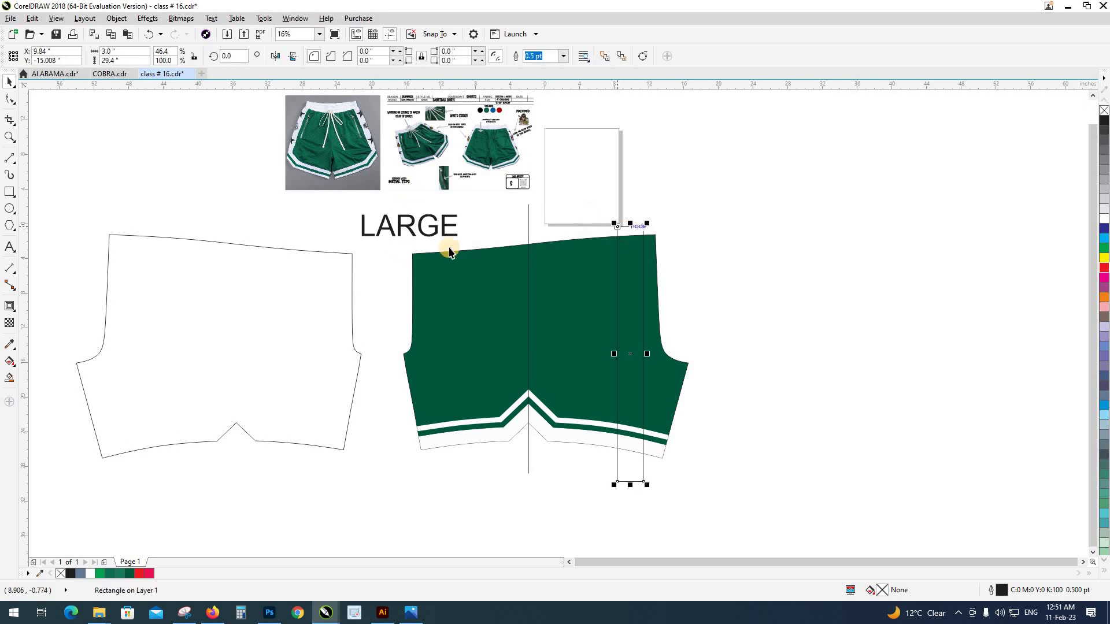
pyautogui.keyDown('shift'); pyautogui.click(528, 223); pyautogui.keyUp('shift')
pyautogui.press('c')
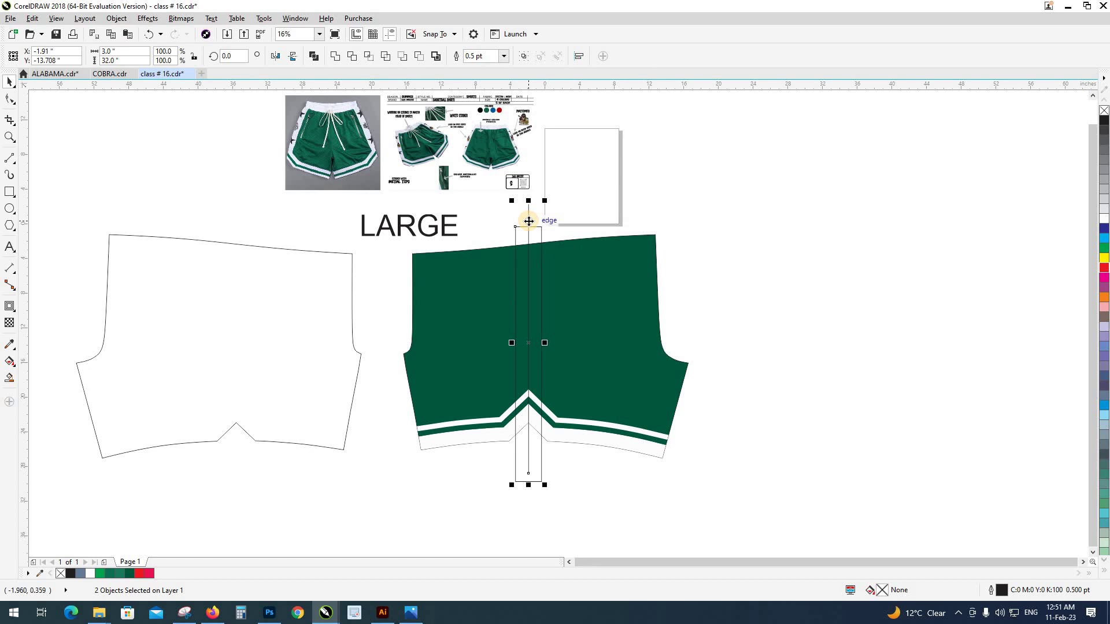
pyautogui.click(648, 231)
# Fill the centre rectangle white and remove its outline.
pyautogui.click(520, 237)
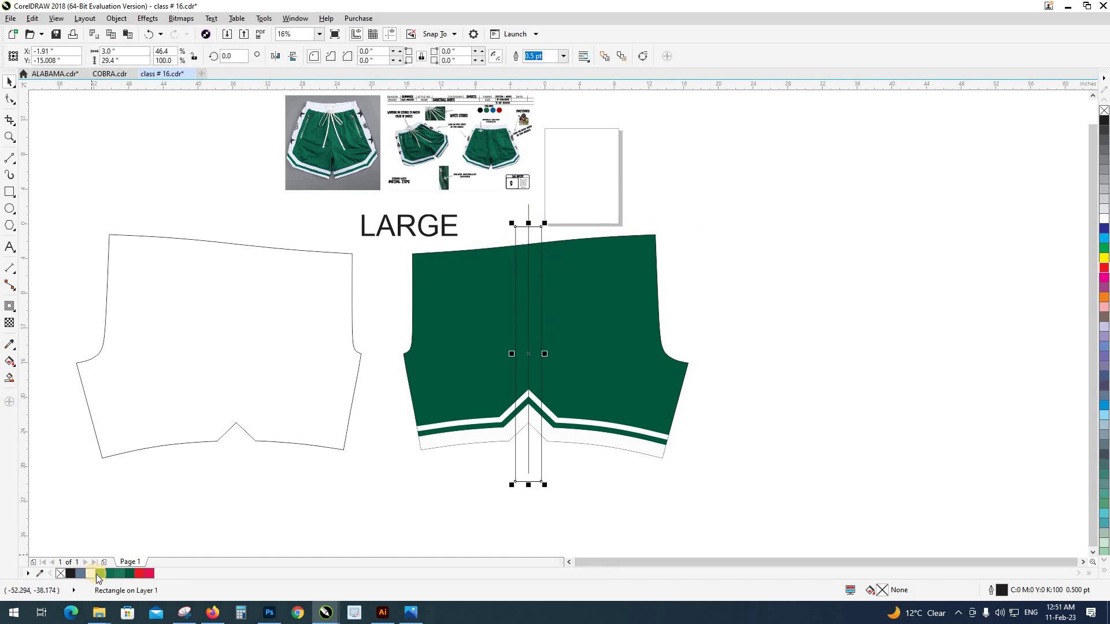
pyautogui.click(96, 573)
pyautogui.click(60, 574)
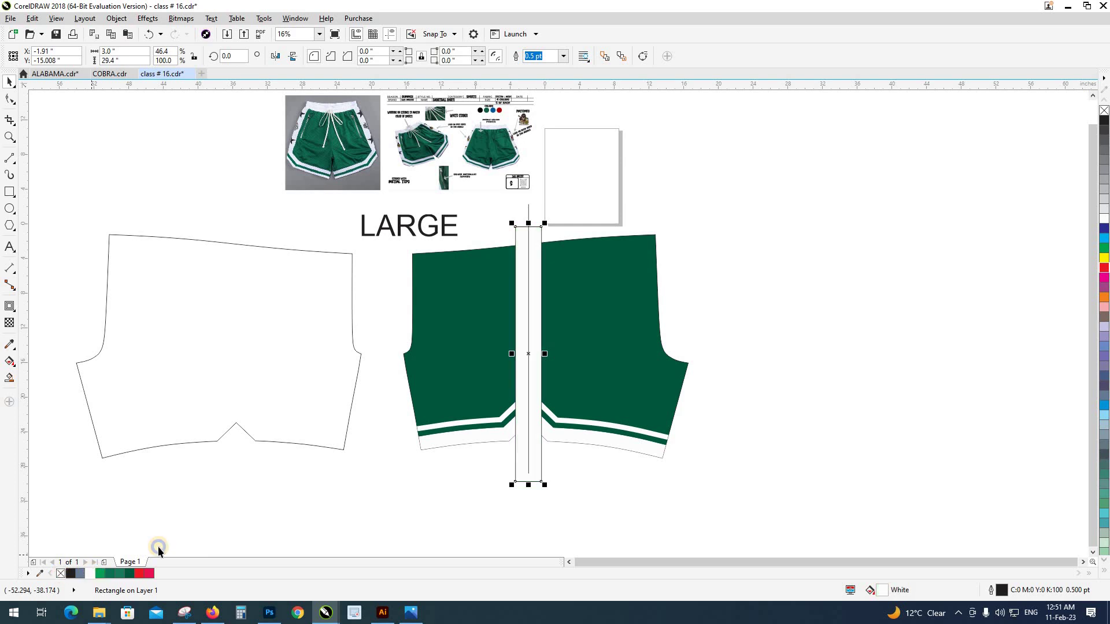
pyautogui.click(454, 478)
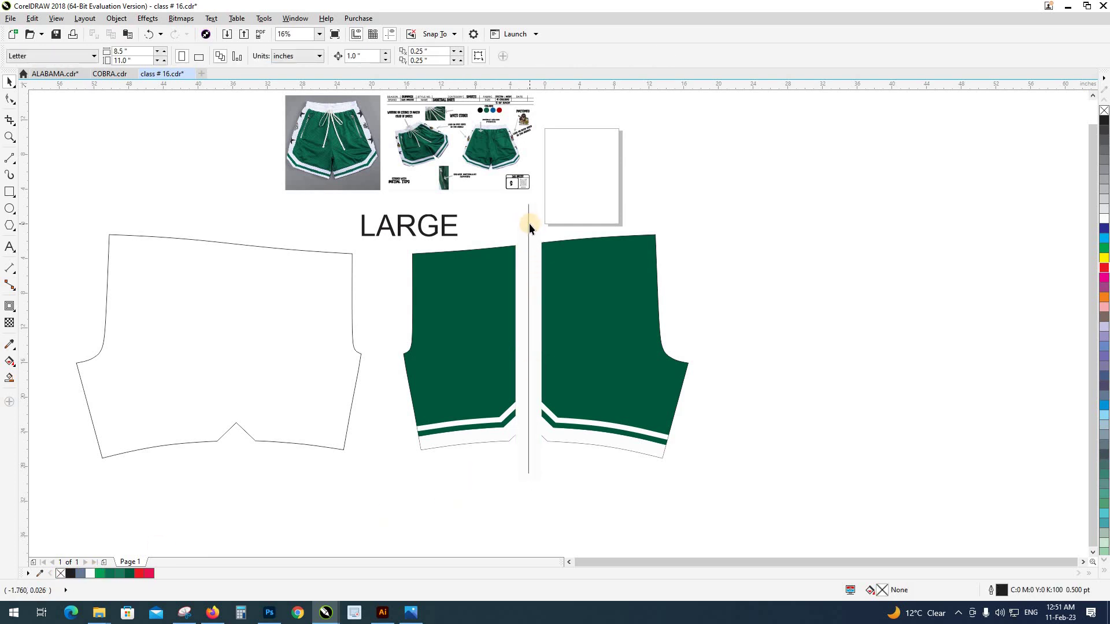
pyautogui.click(528, 223)
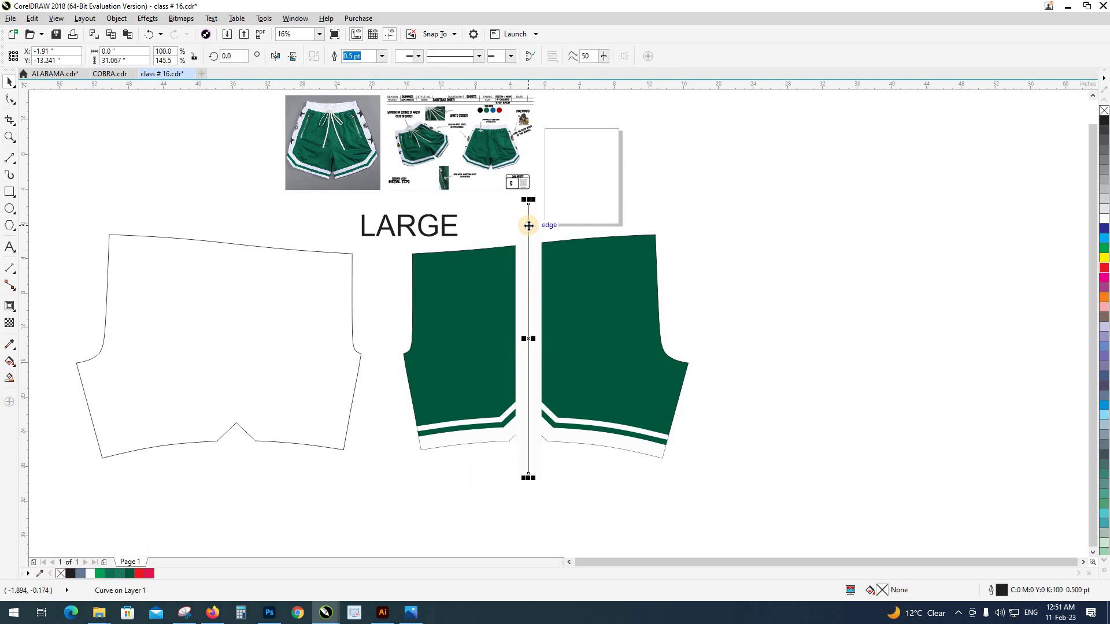
pyautogui.press('Escape')
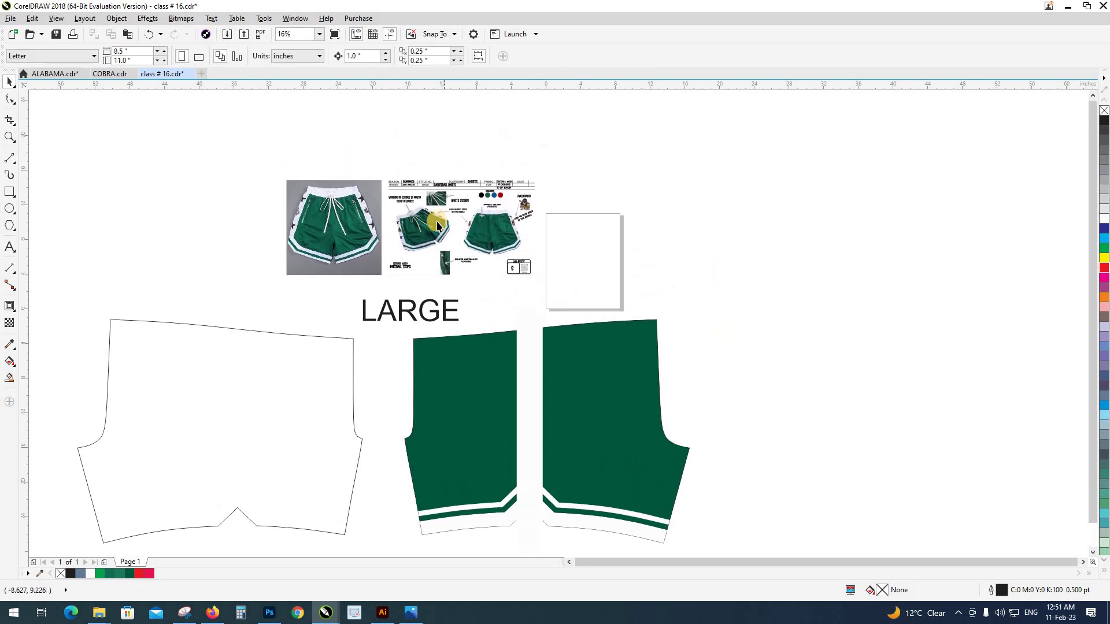
# Draw a five-pointed star beside the right panel with the Star tool.
pyautogui.scroll(4, 438, 222)
pyautogui.scroll(2, 437, 221)
pyautogui.scroll(4, 137, 298)
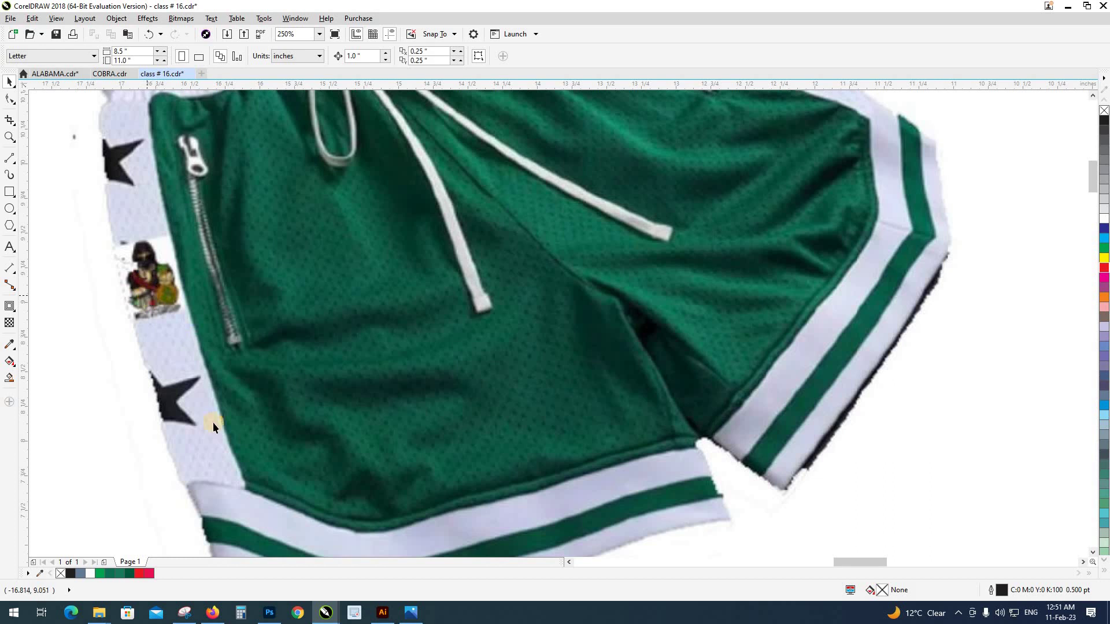
pyautogui.scroll(-6, 263, 207)
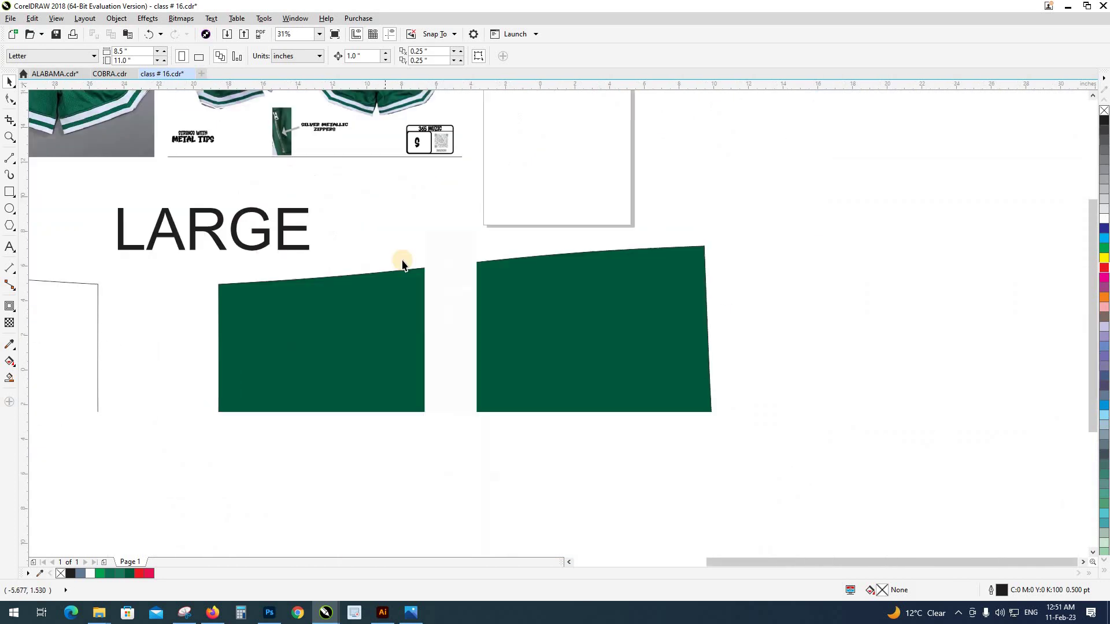
pyautogui.click(10, 225)
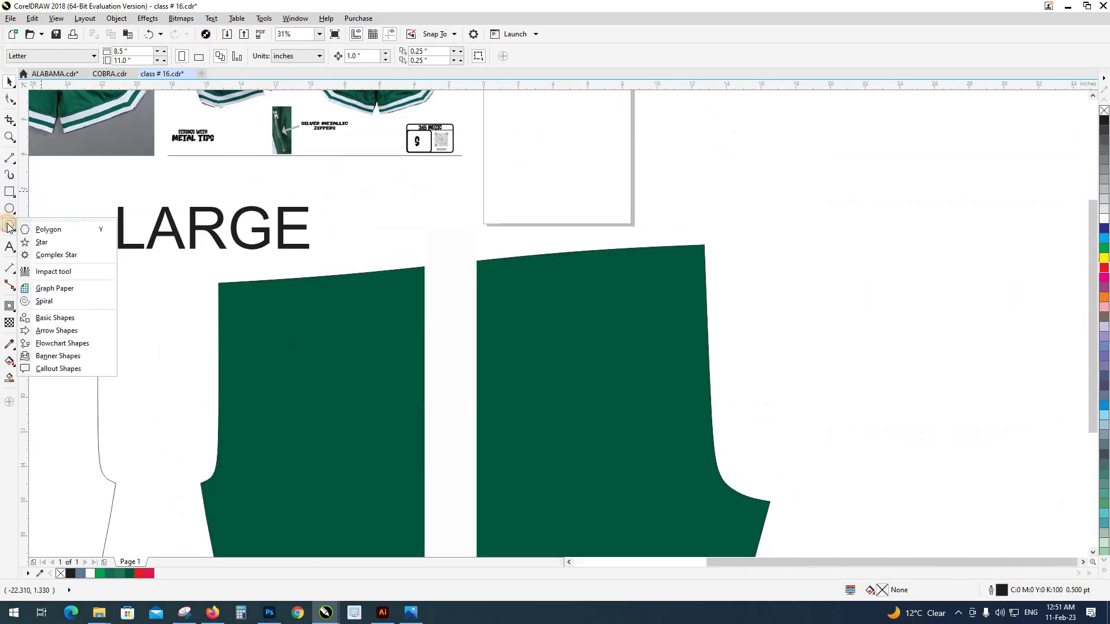
pyautogui.click(44, 243)
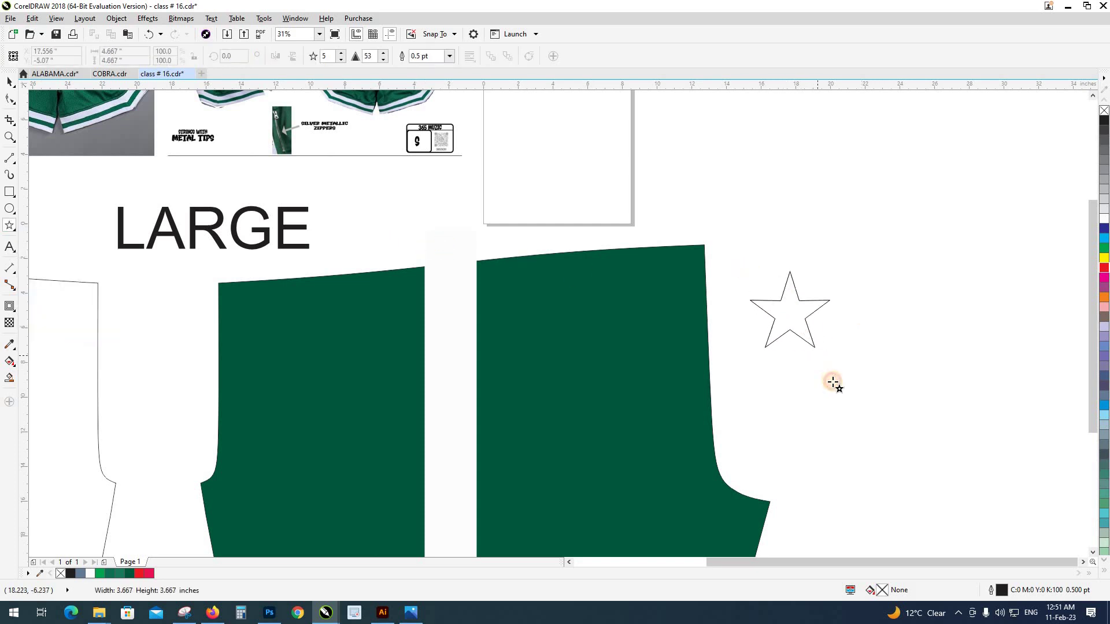
pyautogui.moveTo(748, 273)
pyautogui.mouseDown()
pyautogui.moveTo(803, 324)
pyautogui.moveTo(797, 359)
pyautogui.mouseUp()
pyautogui.press('space')
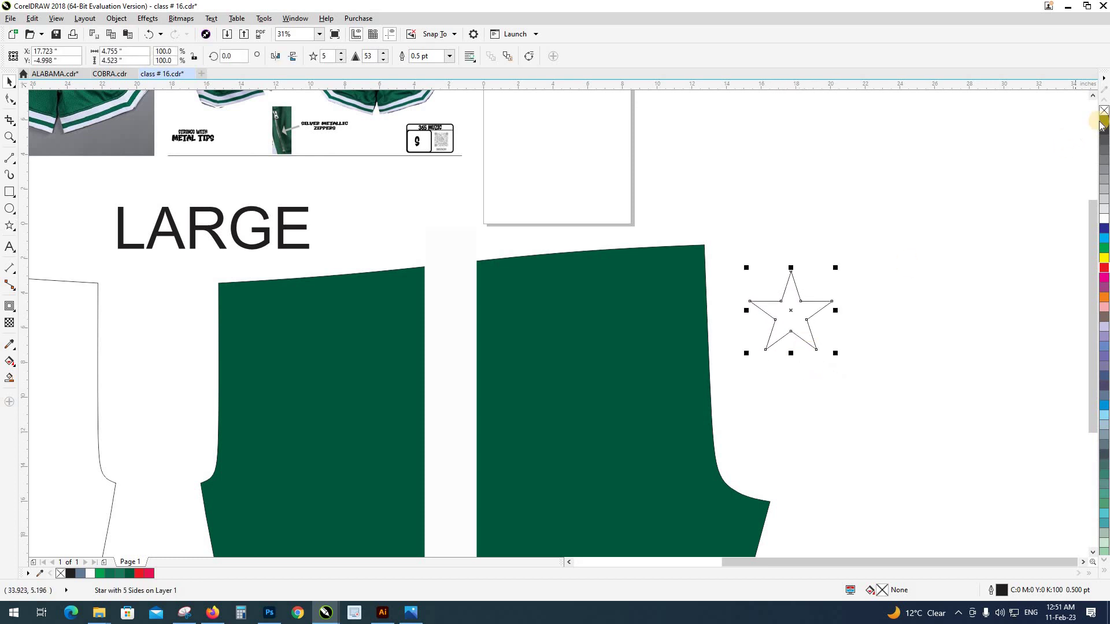
# Fill the star solid black, remove its outline, and move it onto the white centre stripe.
pyautogui.click(1104, 120)
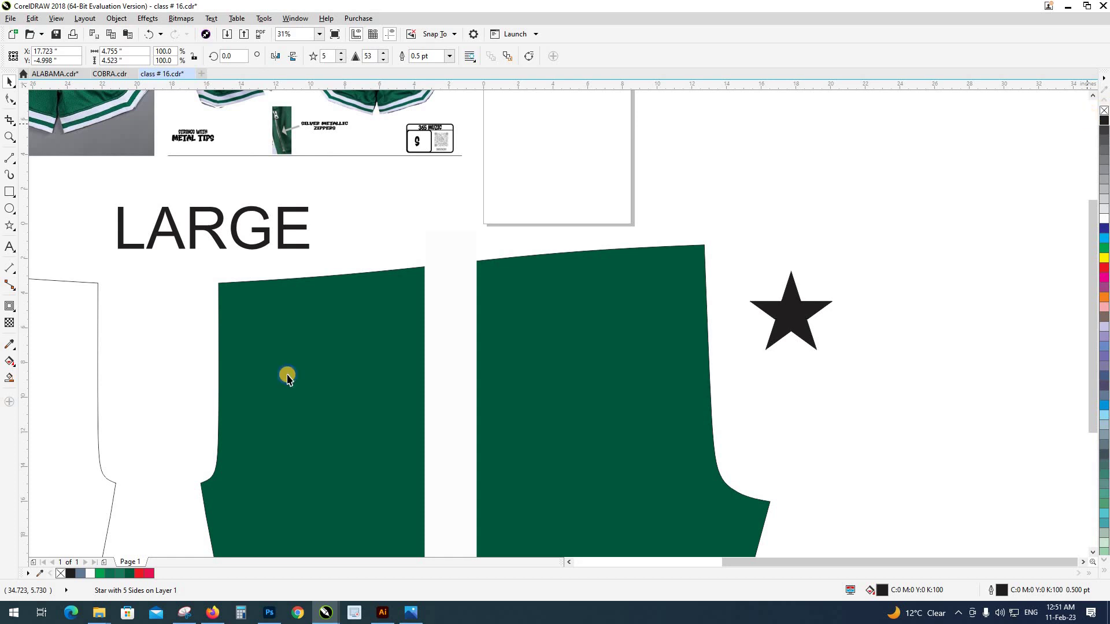
pyautogui.rightClick(61, 574)
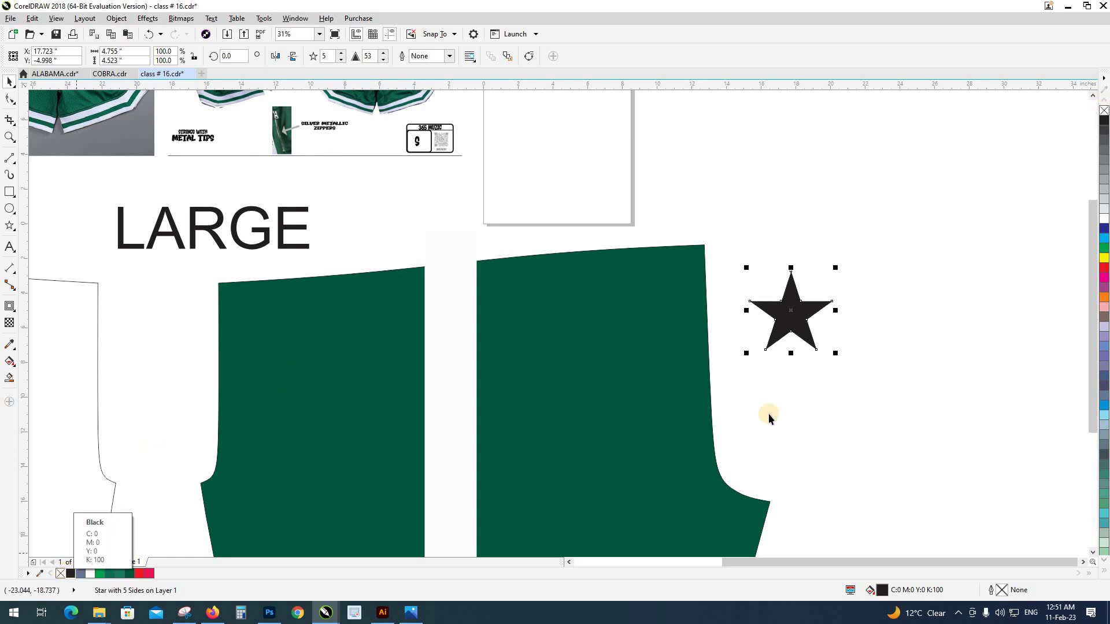
pyautogui.moveTo(789, 315)
pyautogui.mouseDown()
pyautogui.moveTo(457, 342)
pyautogui.moveTo(459, 380)
pyautogui.mouseUp()
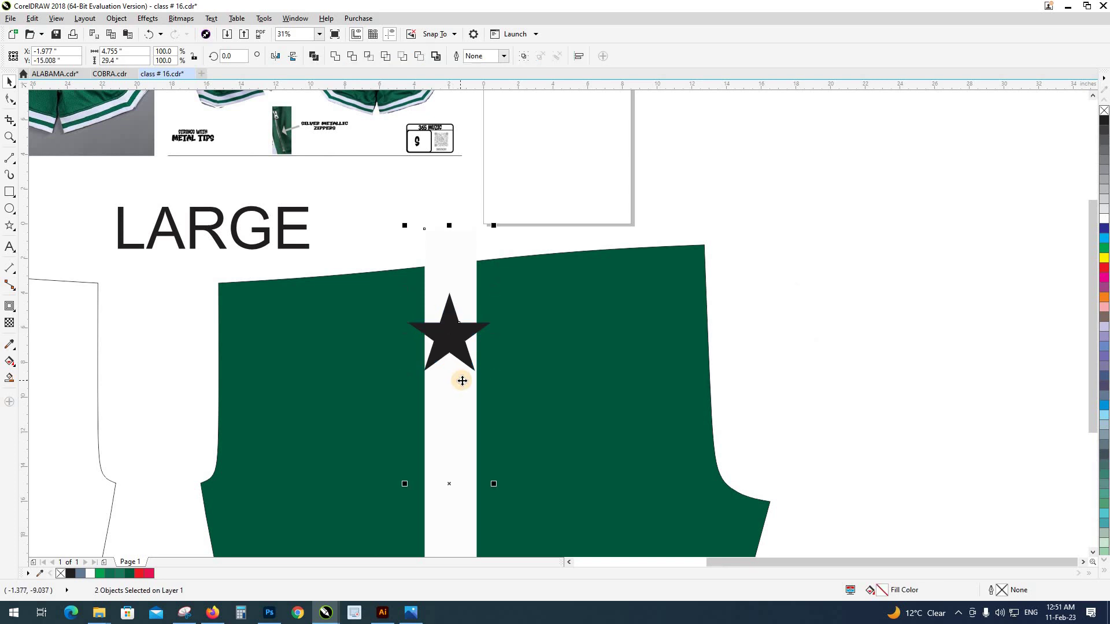
pyautogui.click(742, 297)
pyautogui.scroll(-1, 530, 297)
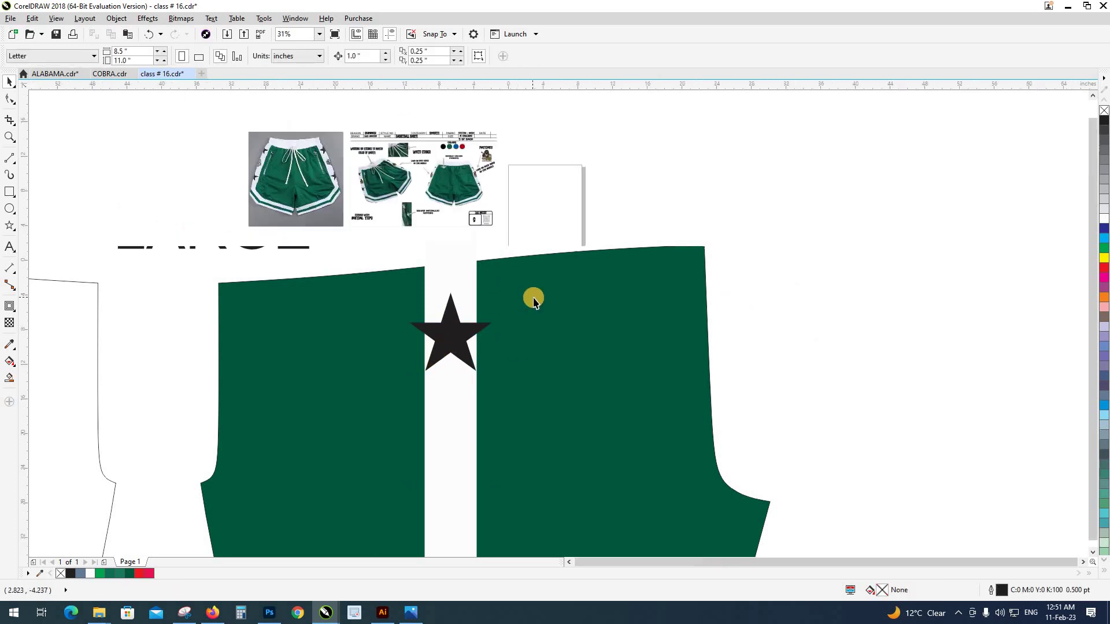
pyautogui.scroll(-2, 516, 305)
pyautogui.scroll(2, 498, 302)
pyautogui.scroll(2, 517, 307)
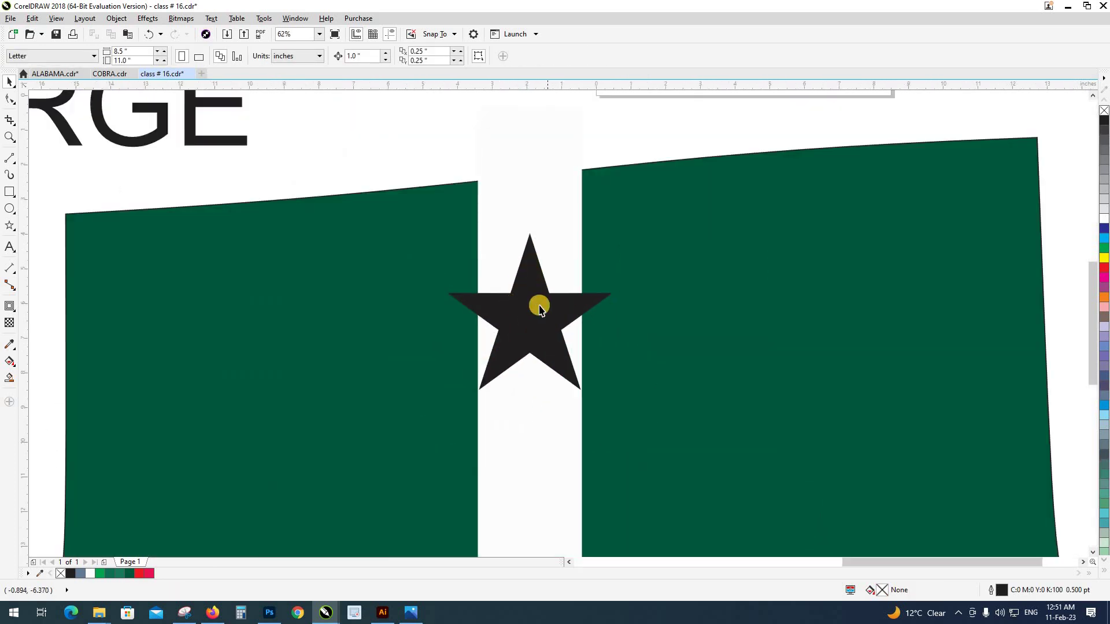
pyautogui.click(538, 426)
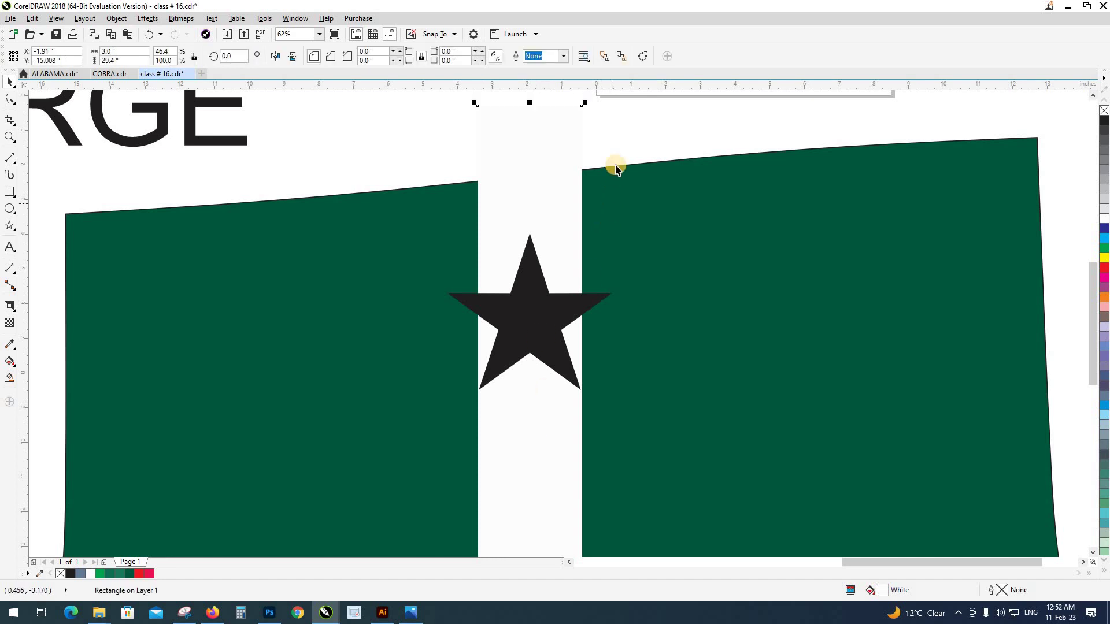
pyautogui.click(528, 298)
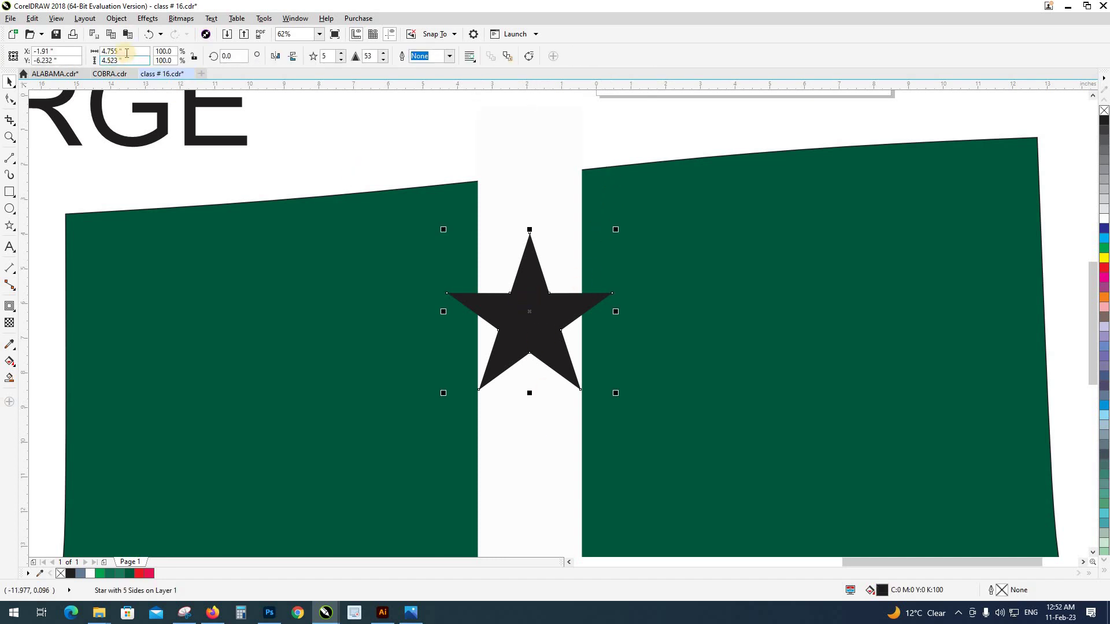
pyautogui.press('Return')
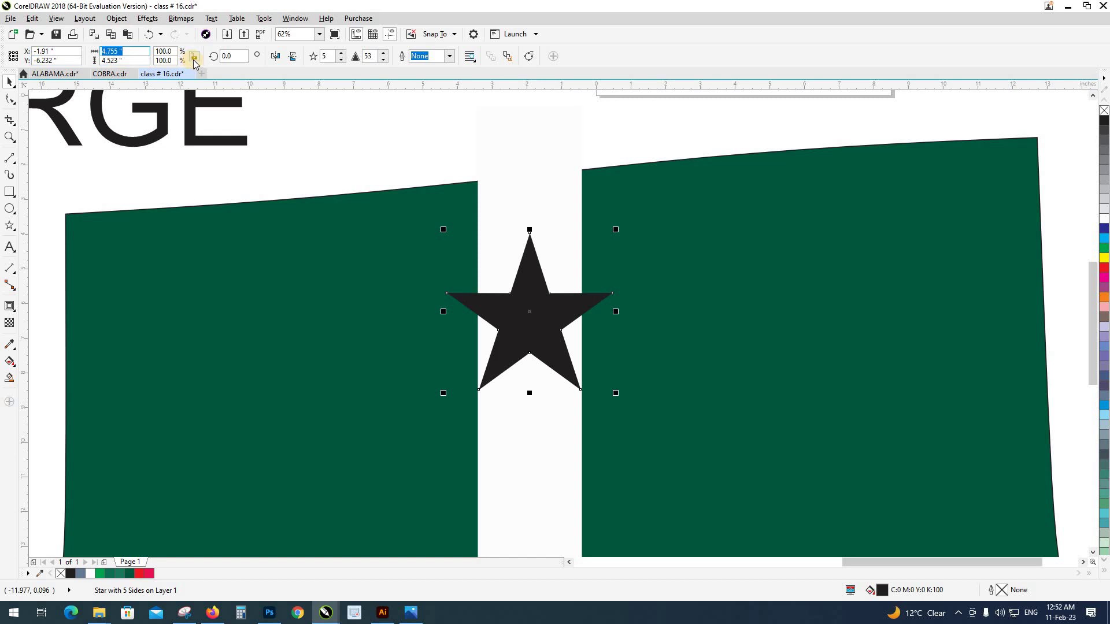
pyautogui.click(195, 58)
pyautogui.write('2.75')
pyautogui.press('Return')
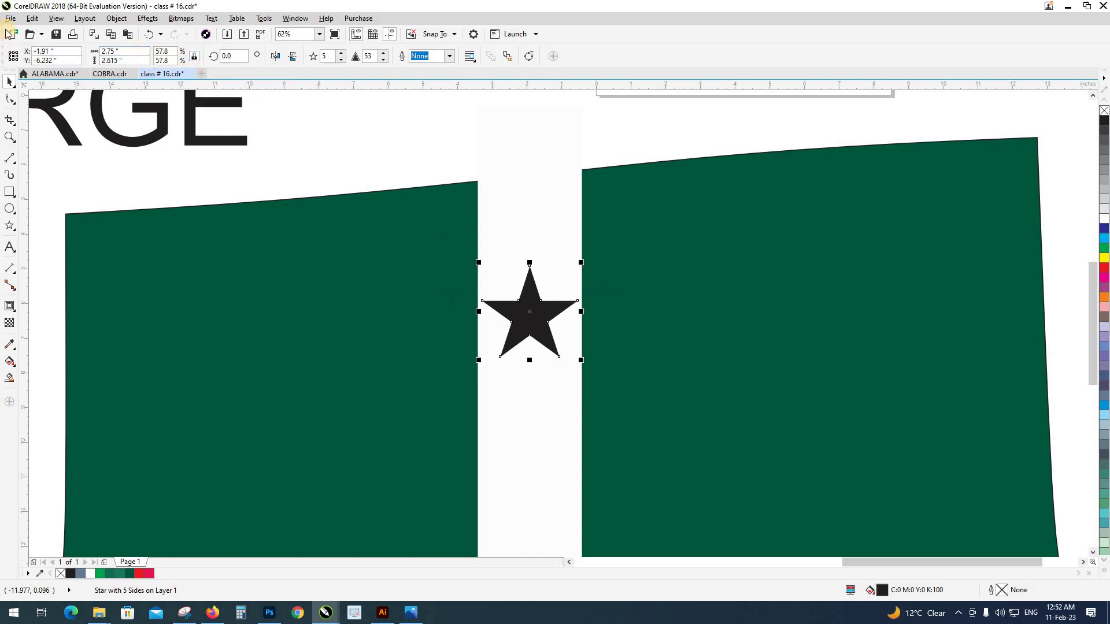
pyautogui.scroll(-5, 531, 338)
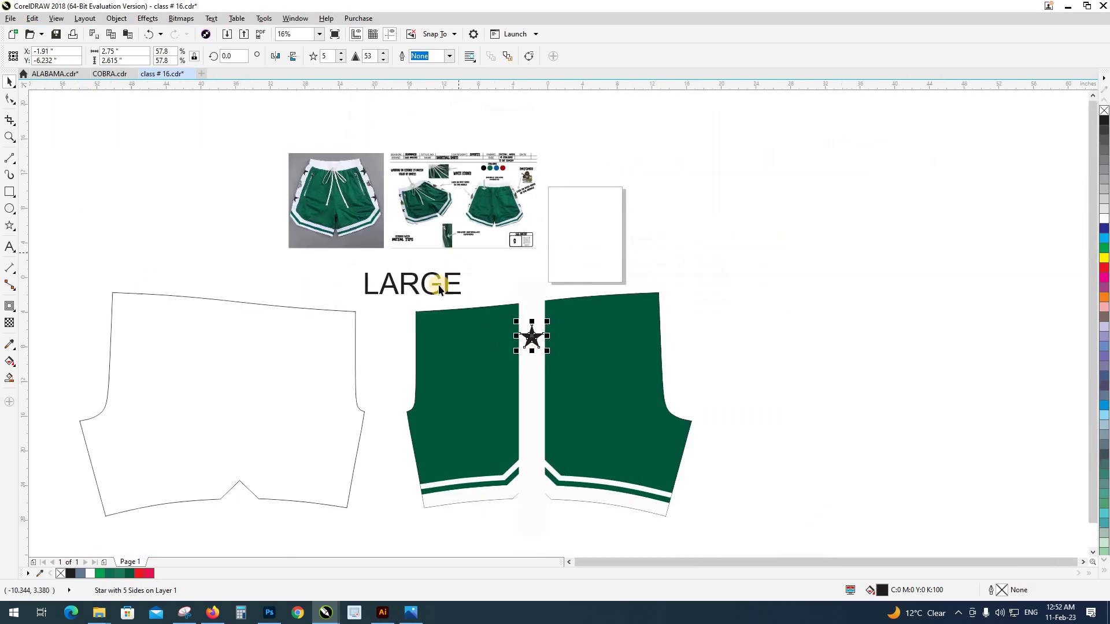
pyautogui.scroll(8, 535, 320)
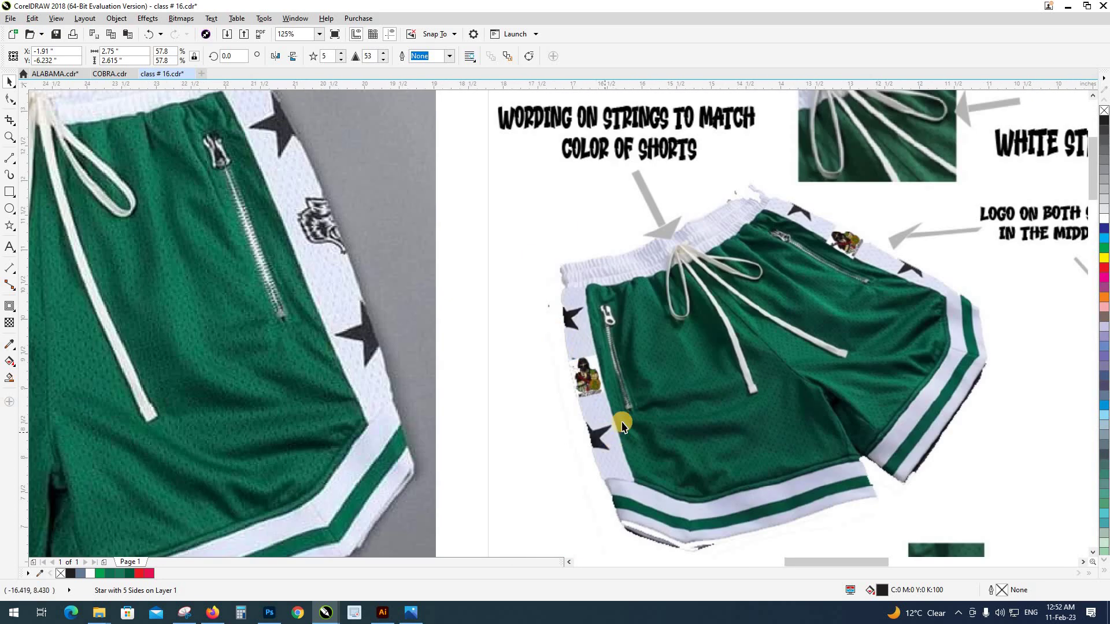
pyautogui.scroll(-7, 540, 314)
pyautogui.scroll(2, 507, 316)
pyautogui.scroll(3, 486, 266)
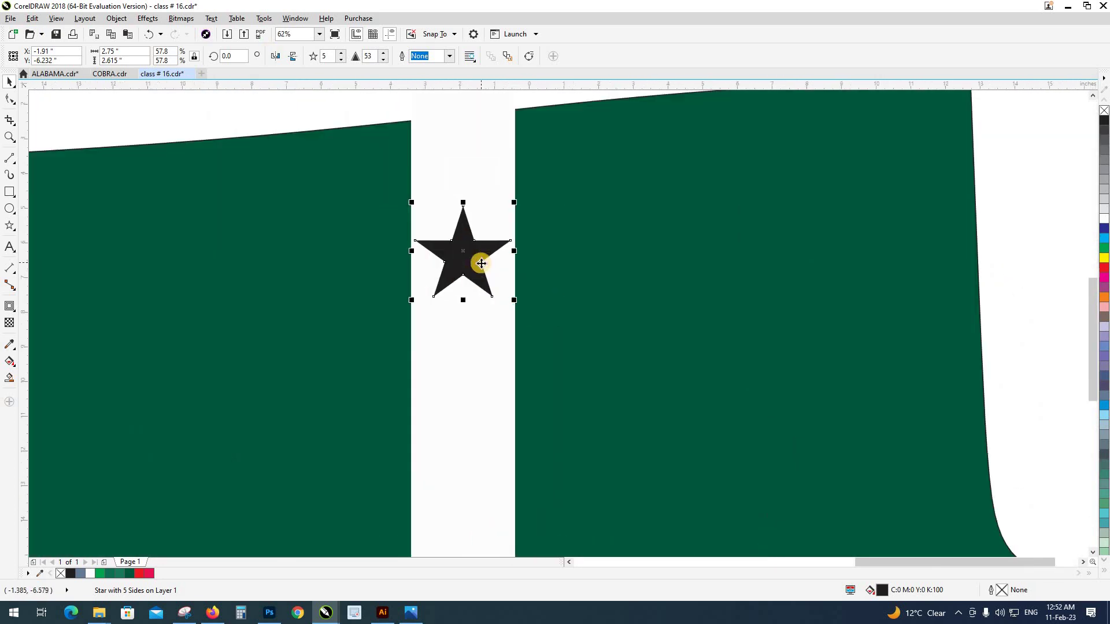
pyautogui.scroll(-3, 480, 262)
pyautogui.press('Escape')
pyautogui.scroll(-2, 678, 314)
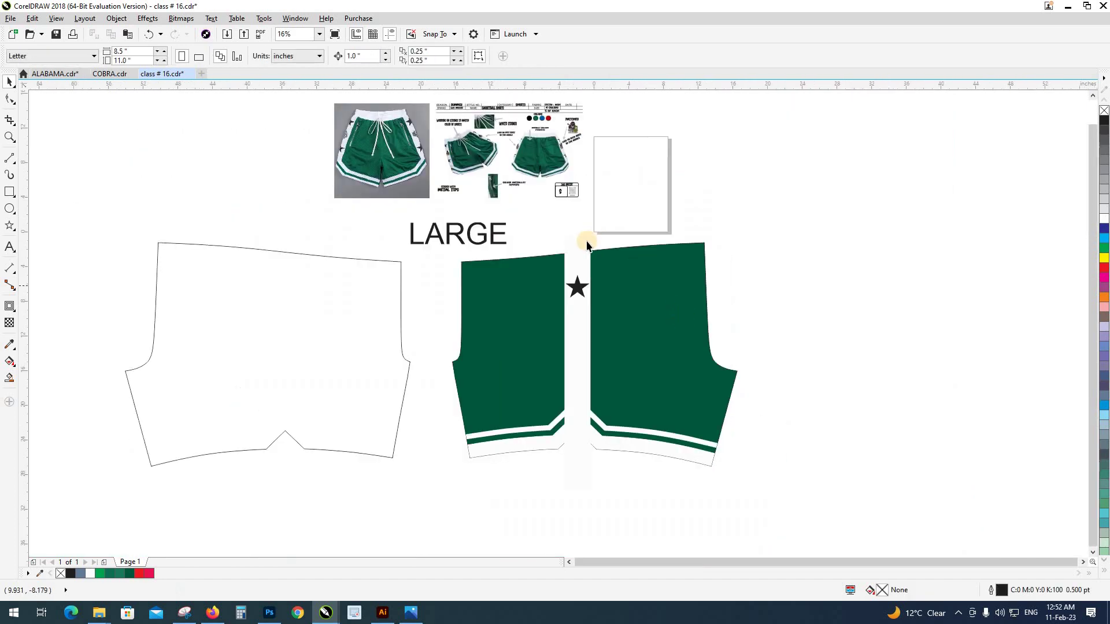
pyautogui.scroll(1, 605, 350)
pyautogui.scroll(2, 571, 363)
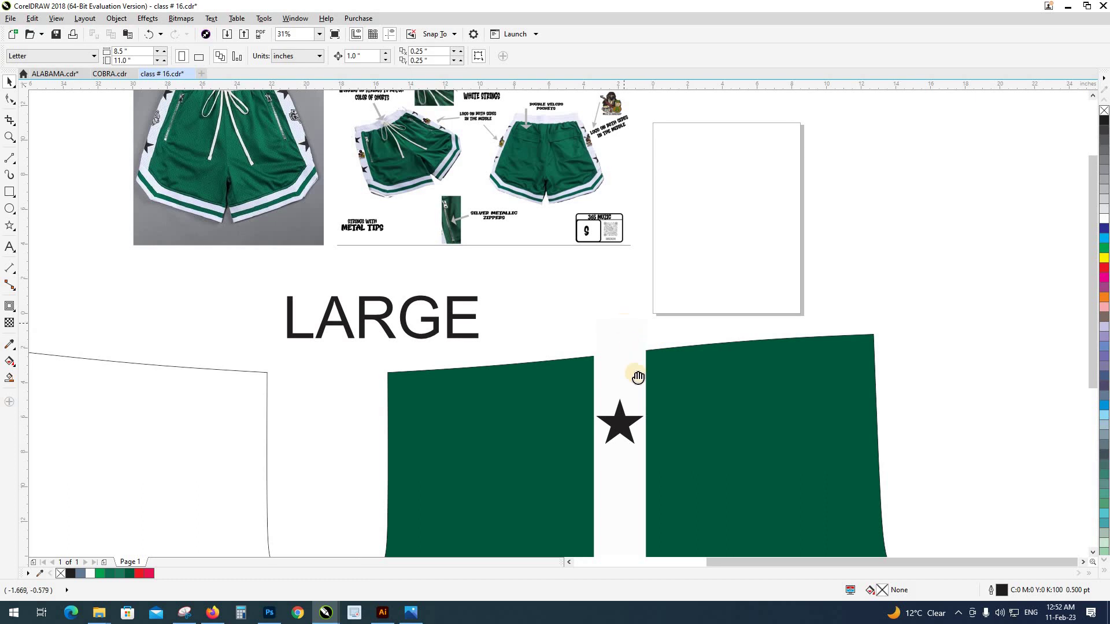
pyautogui.scroll(2, 356, 189)
pyautogui.scroll(6, 356, 189)
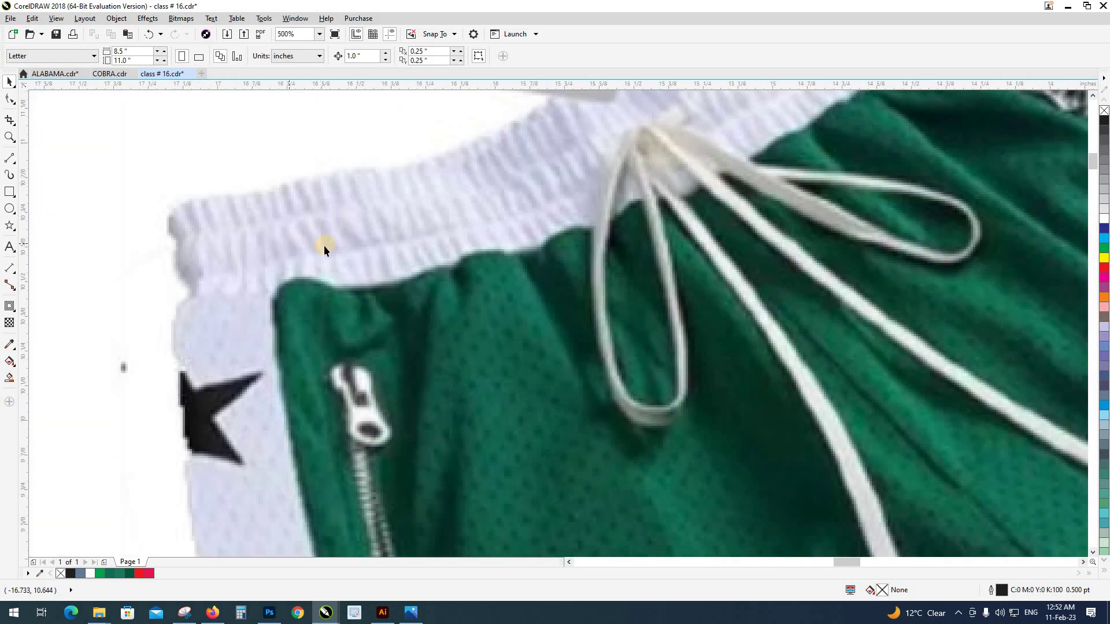
pyautogui.scroll(-4, 333, 247)
pyautogui.scroll(-6, 367, 200)
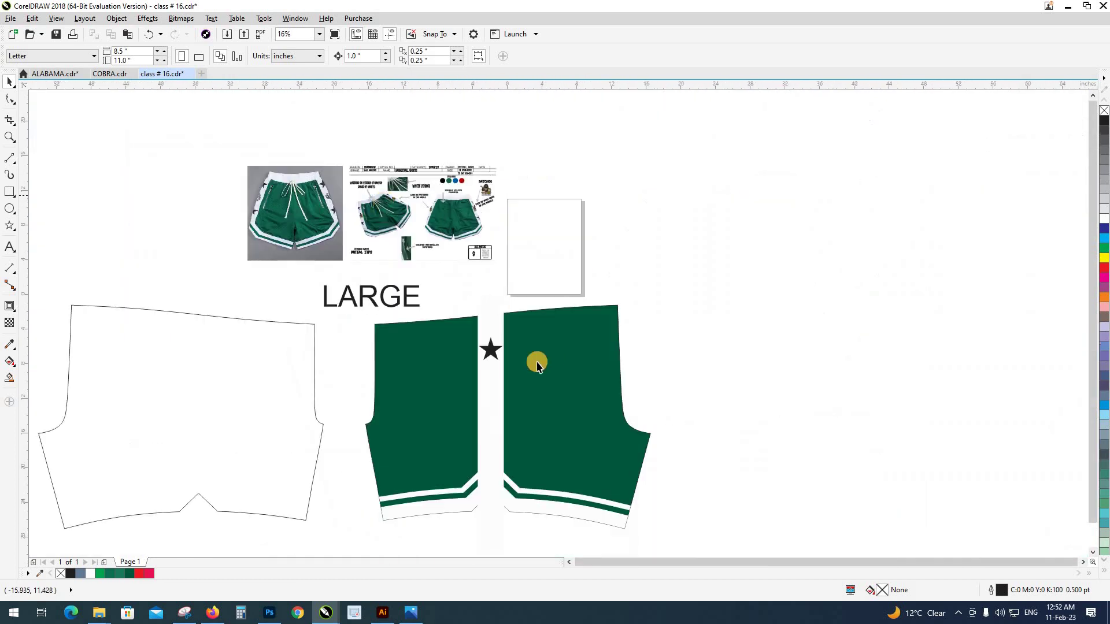
pyautogui.scroll(2, 496, 347)
pyautogui.moveTo(478, 347); pyautogui.dragTo(482, 315)
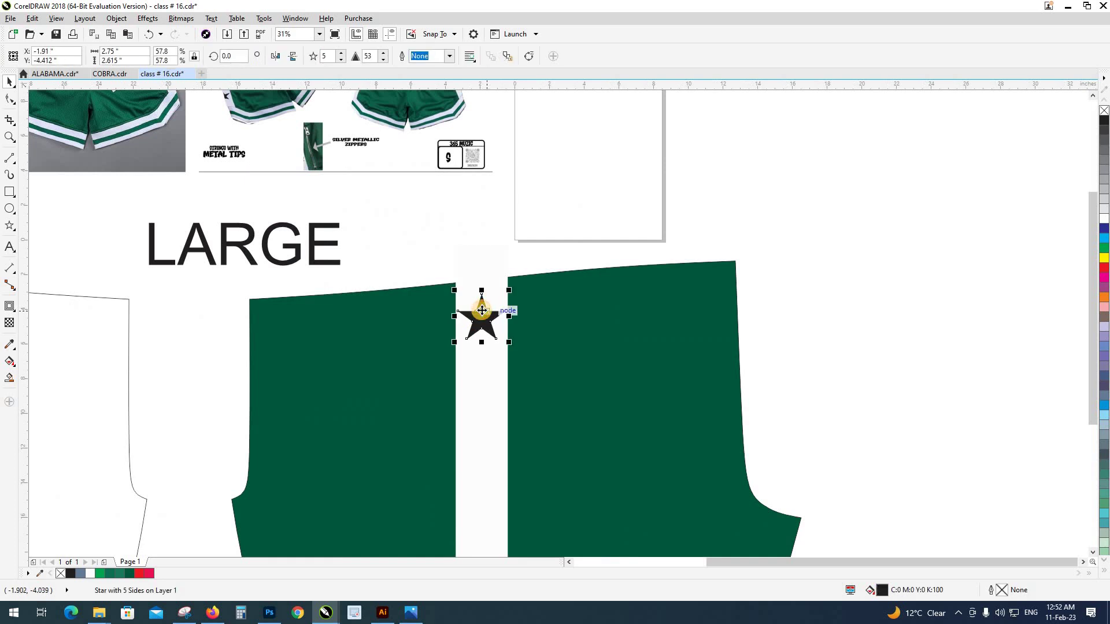
pyautogui.hotkey('ctrl', 'z')
pyautogui.scroll(-2, 478, 300)
pyautogui.click(619, 300)
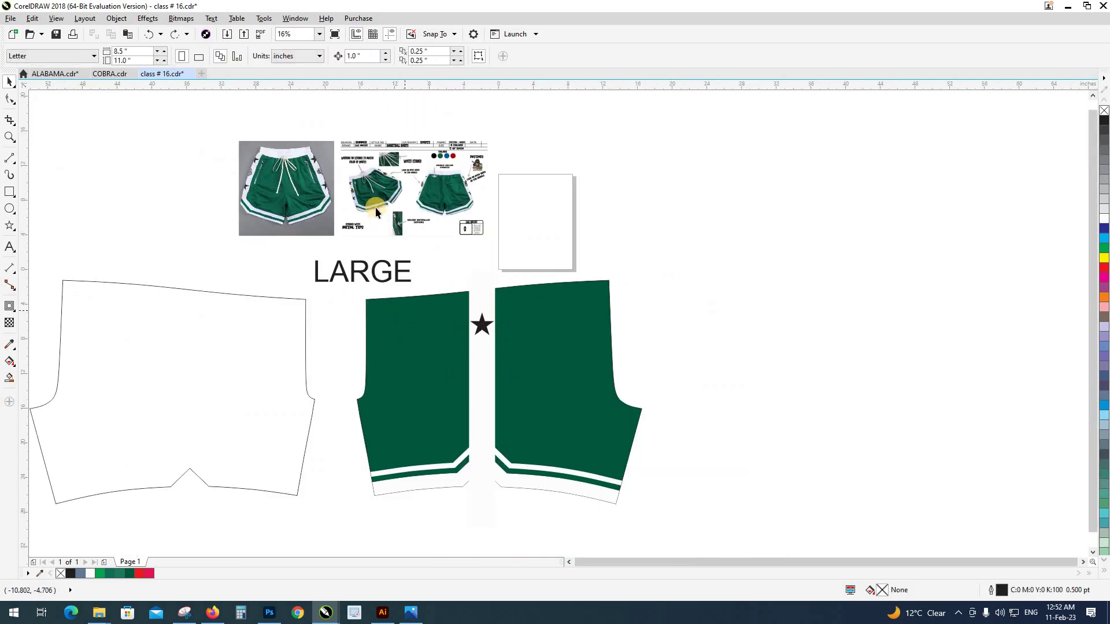
pyautogui.scroll(2, 370, 197)
pyautogui.scroll(-2, 448, 282)
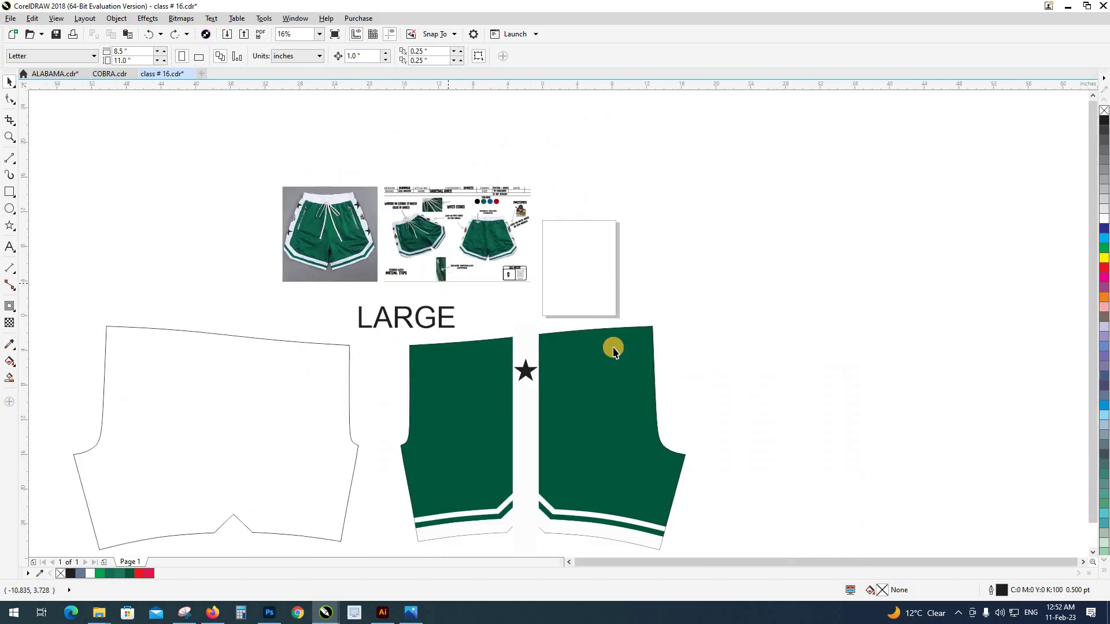
pyautogui.scroll(2, 586, 371)
pyautogui.click(587, 372)
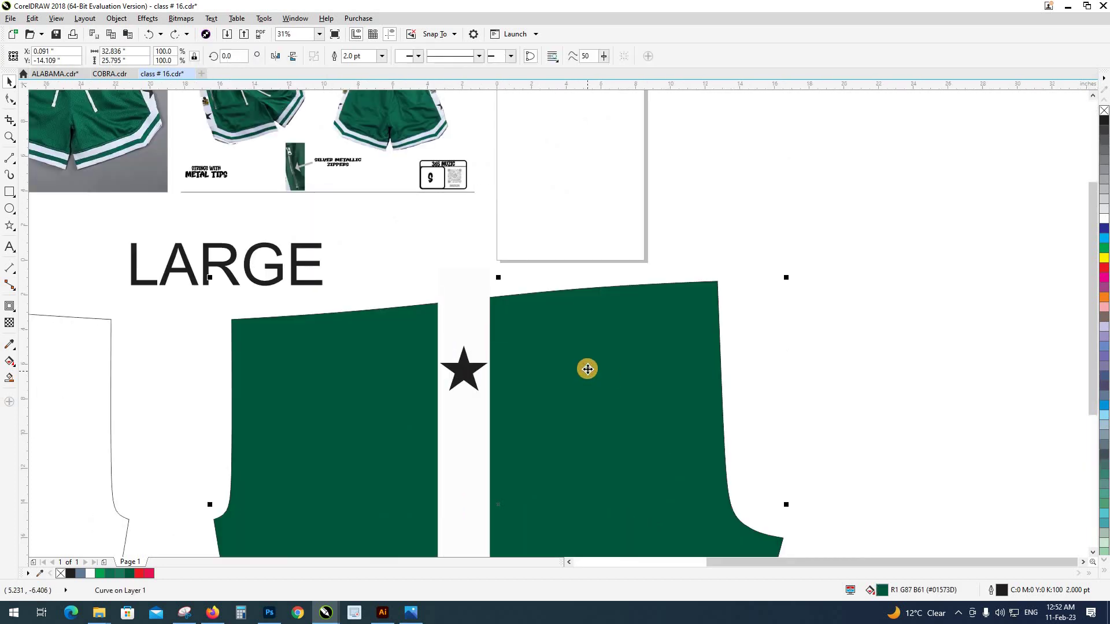
pyautogui.scroll(-2, 587, 367)
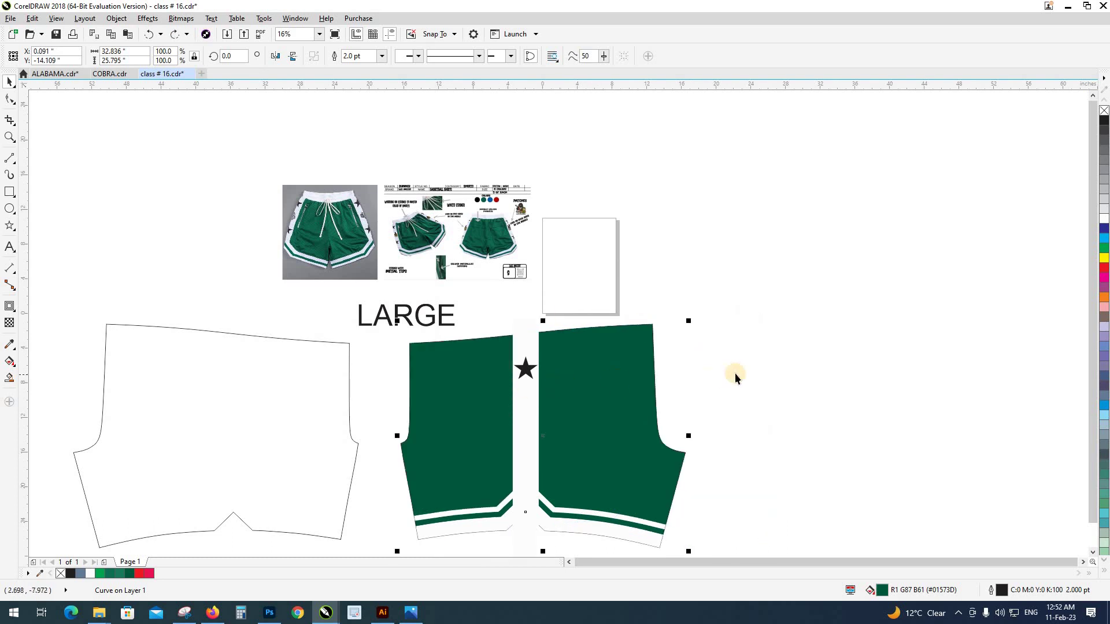
pyautogui.click(697, 373)
pyautogui.click(644, 370)
pyautogui.scroll(-2, 473, 322)
pyautogui.scroll(4, 495, 330)
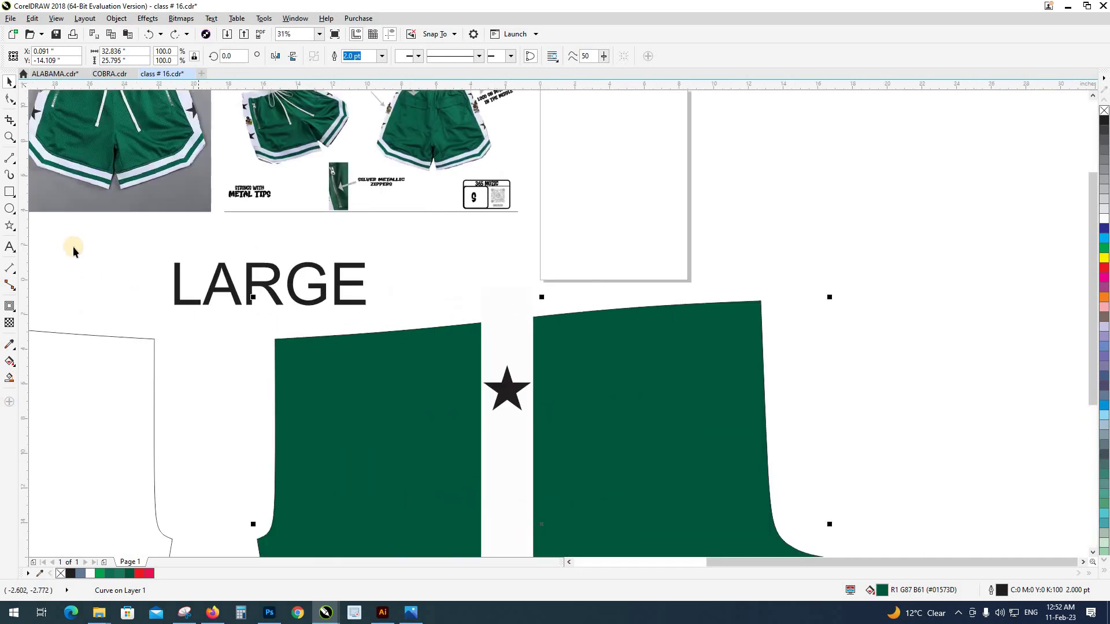
pyautogui.click(10, 173)
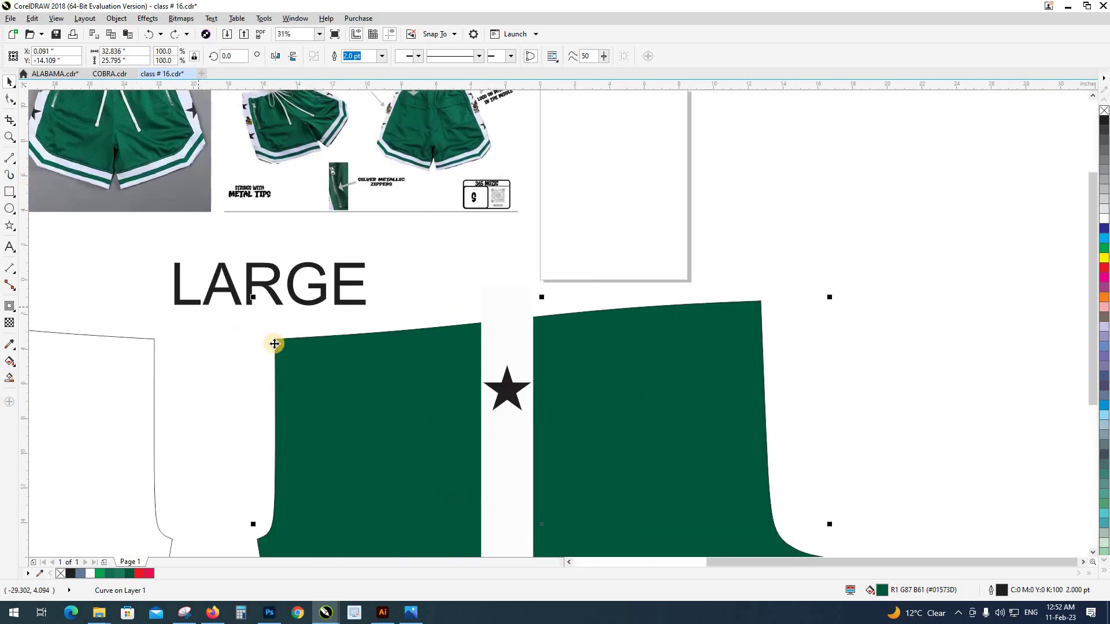
pyautogui.scroll(2, 275, 341)
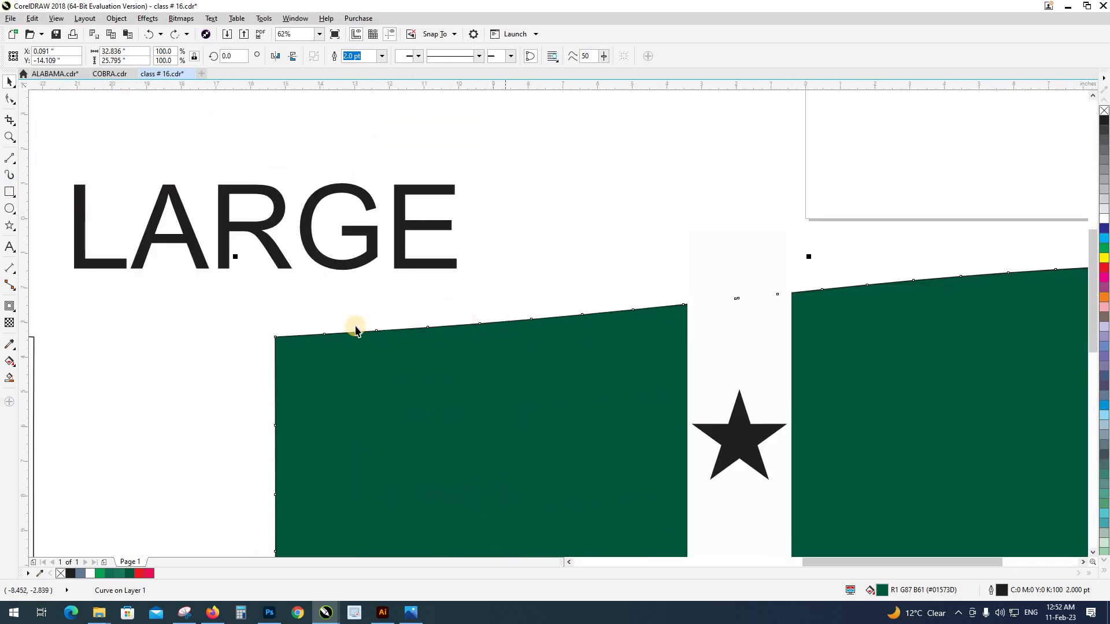
pyautogui.scroll(-2, 422, 280)
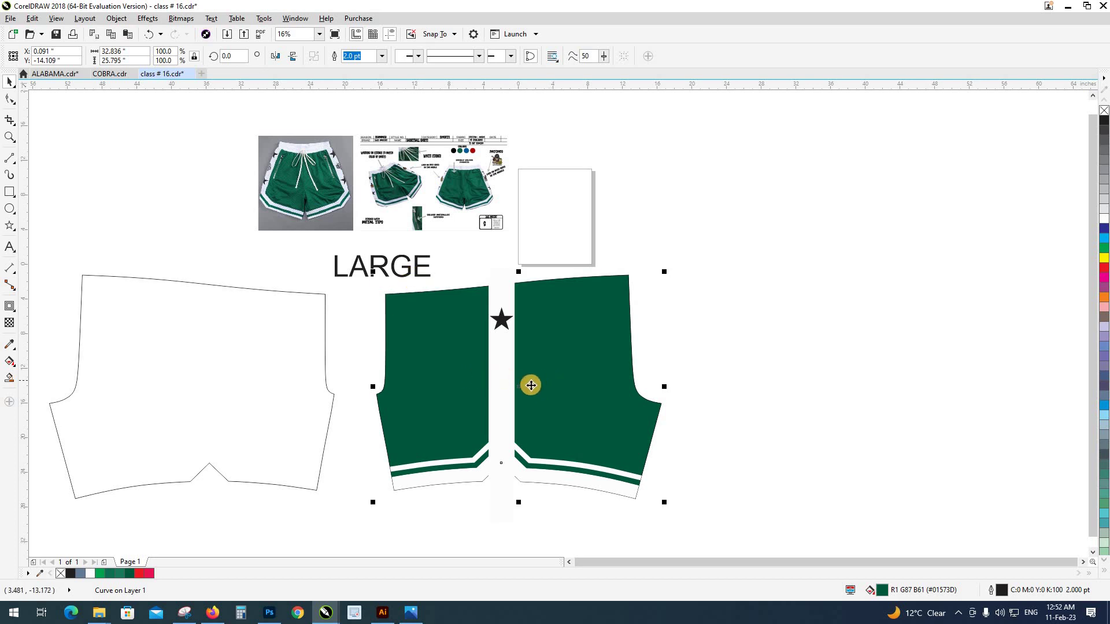
pyautogui.moveTo(548, 379); pyautogui.dragTo(760, 348)
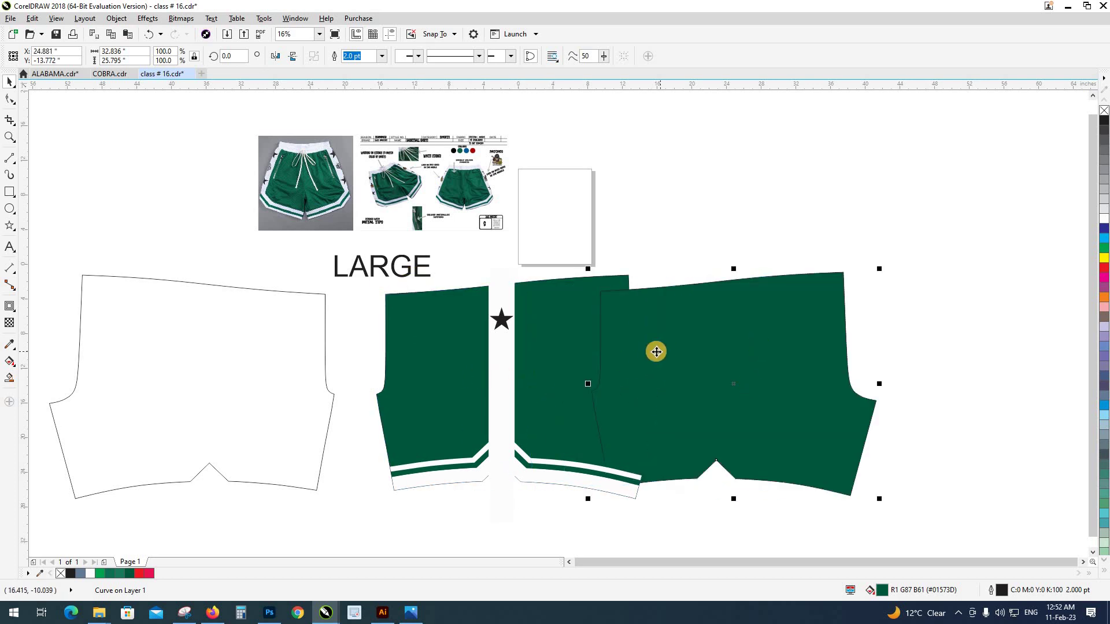
pyautogui.hotkey('ctrl', 'z')
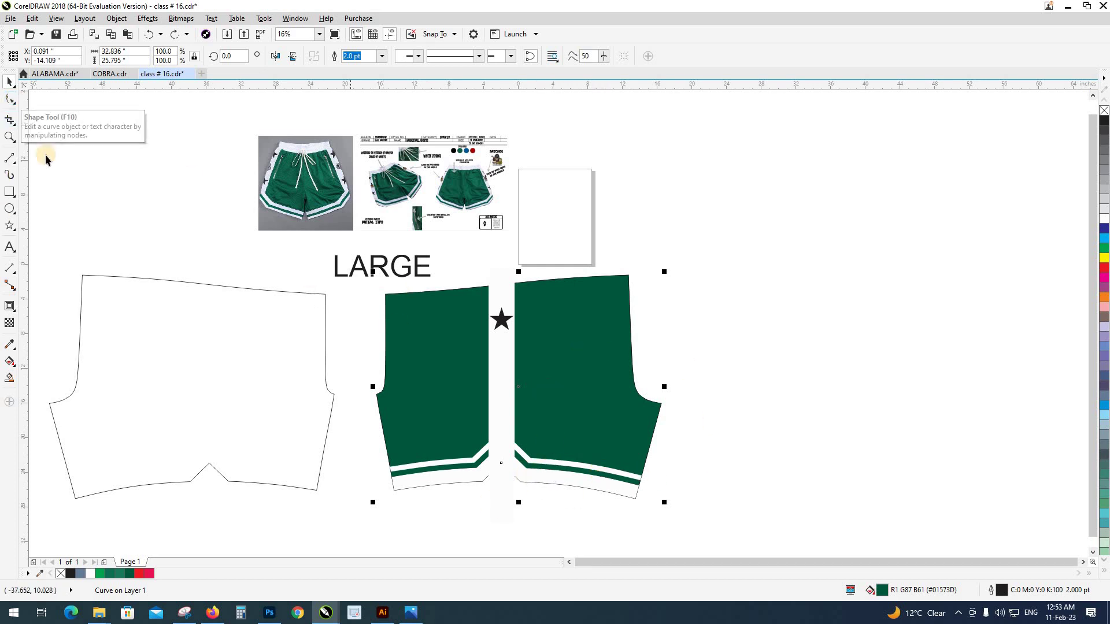
# Try breaking the shorts outline at all its nodes and deleting nodes, undoing each attempt.
pyautogui.click(13, 100)
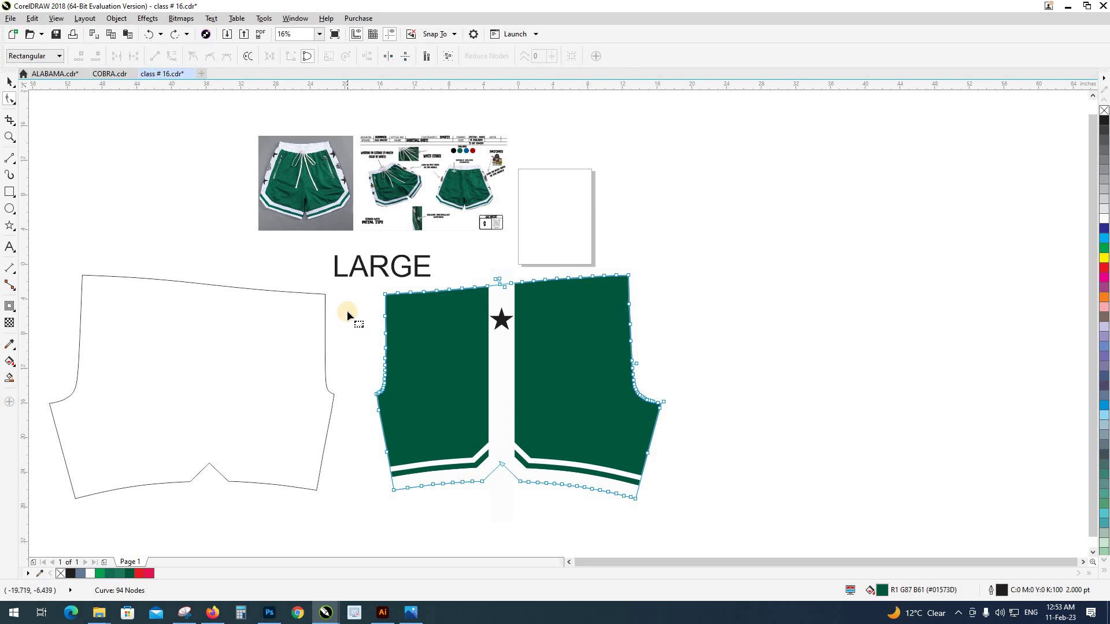
pyautogui.moveTo(347, 310); pyautogui.dragTo(706, 512)
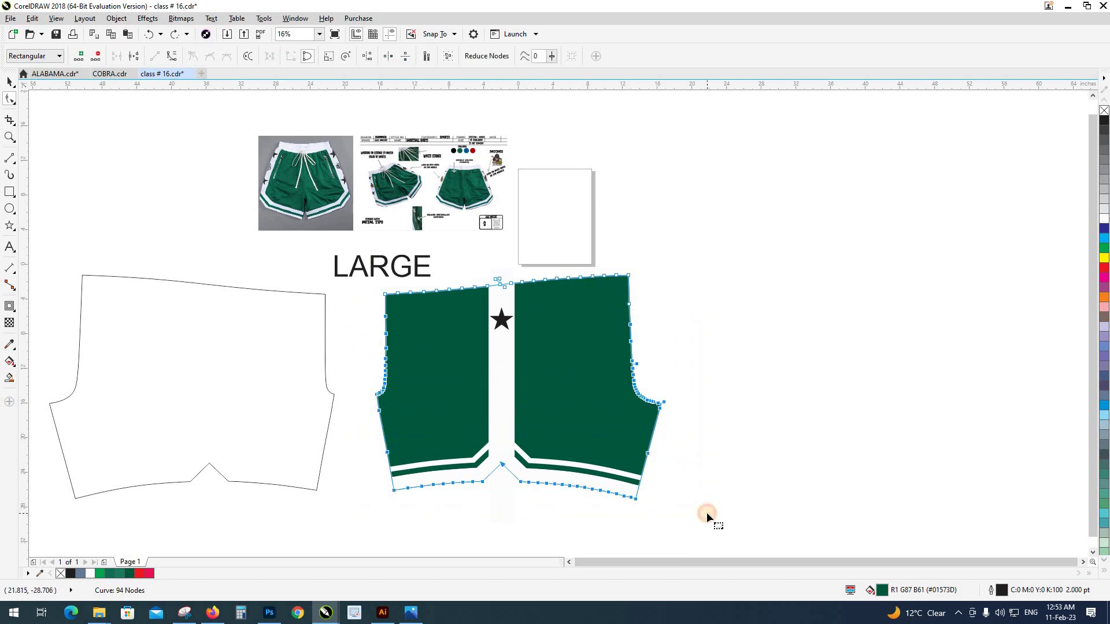
pyautogui.click(132, 57)
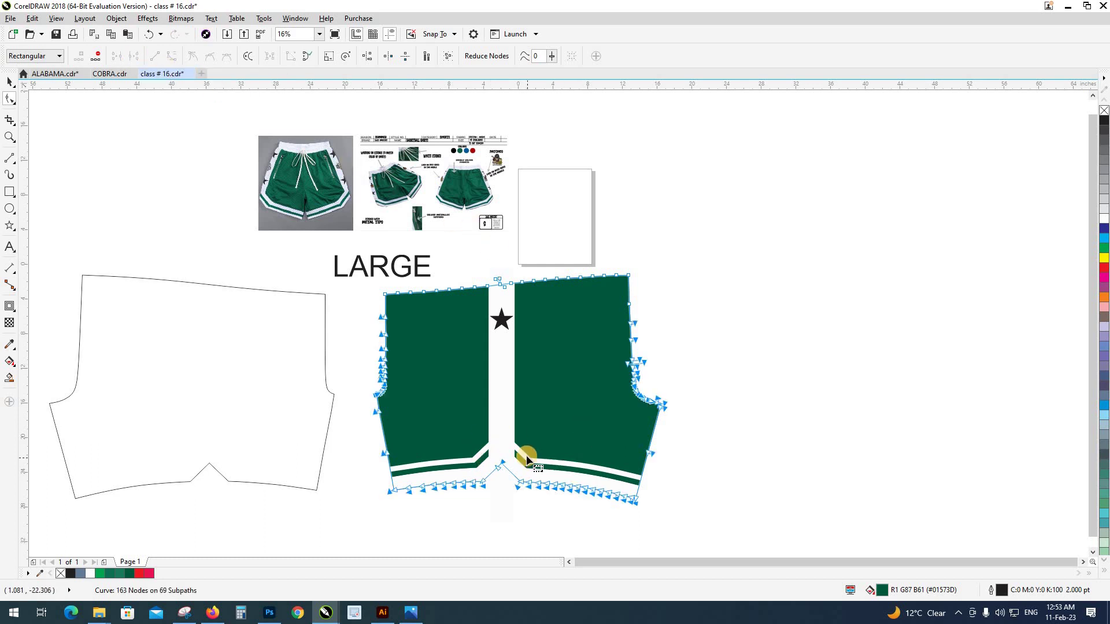
pyautogui.hotkey('ctrl', 'z')
pyautogui.hotkey('ctrl', 'shift', 'z')
pyautogui.hotkey('ctrl', 'z')
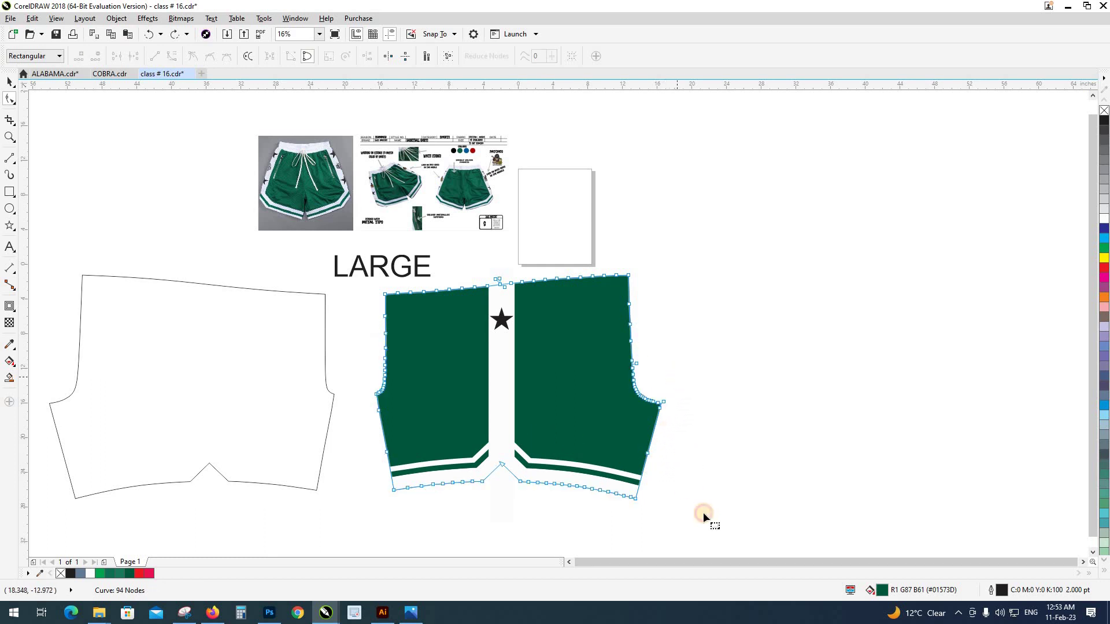
pyautogui.moveTo(704, 522); pyautogui.dragTo(348, 317)
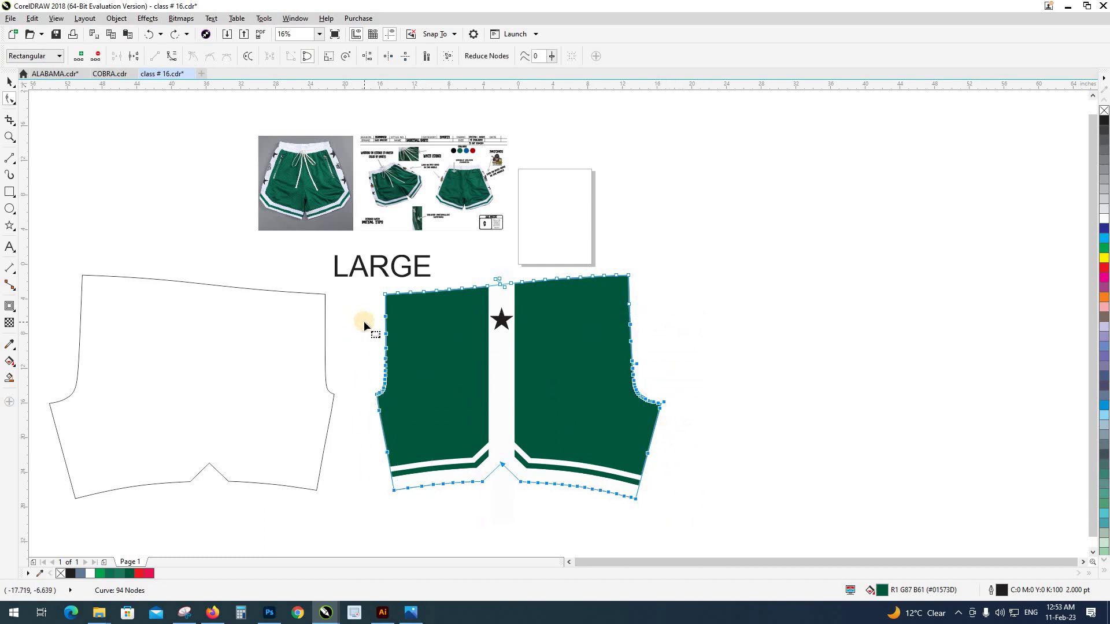
pyautogui.press('Delete')
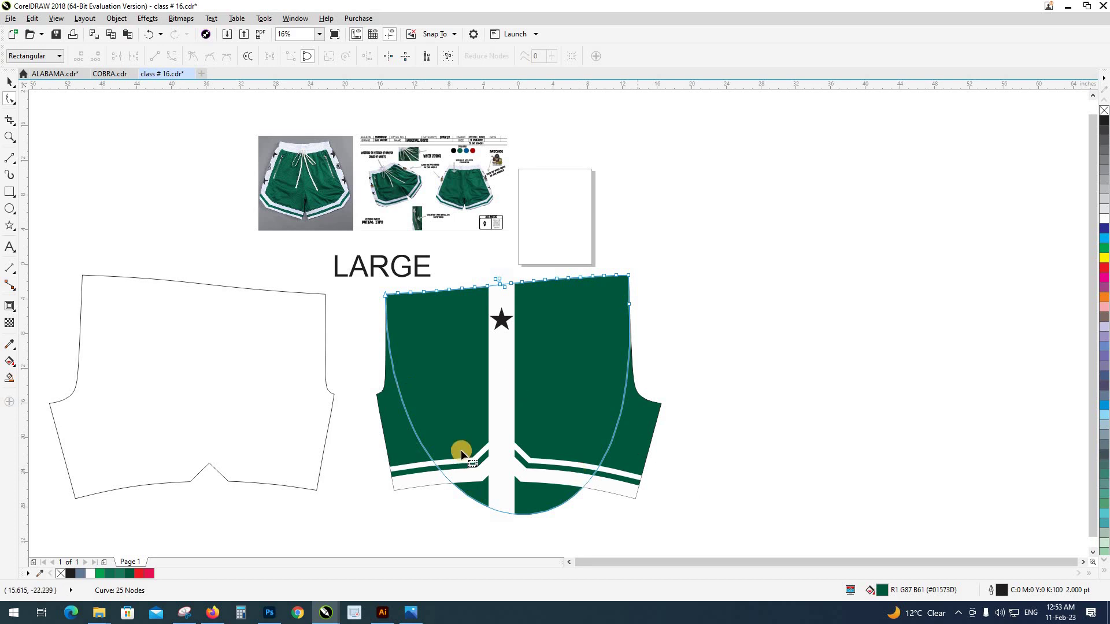
pyautogui.hotkey('ctrl', 'z')
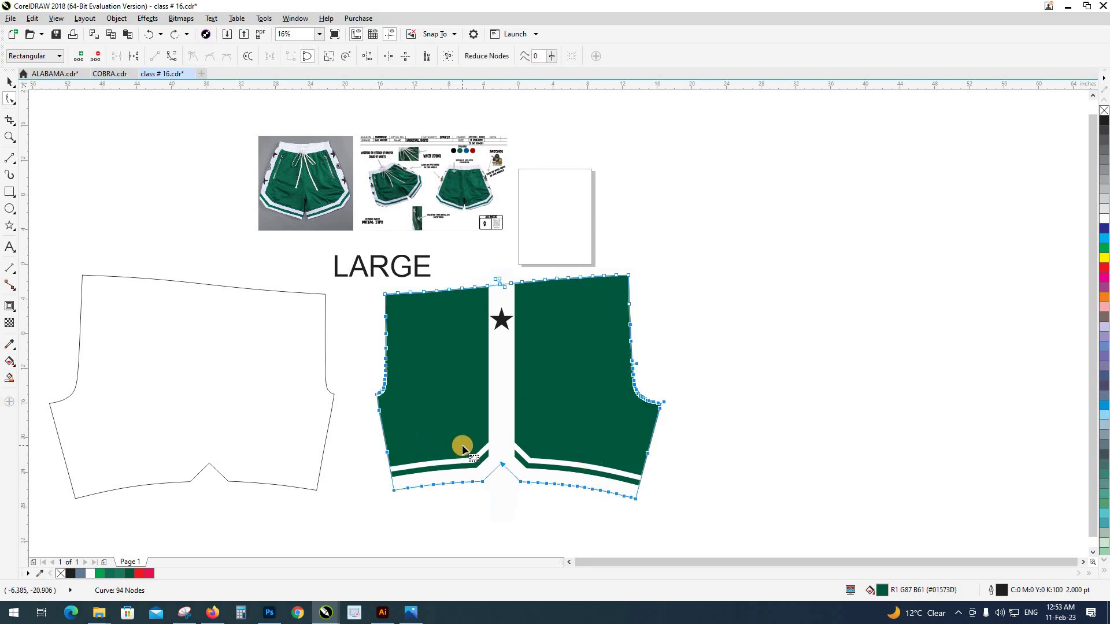
# Break the outline at its nodes again and delete the right-edge segment of the top line.
pyautogui.click(134, 58)
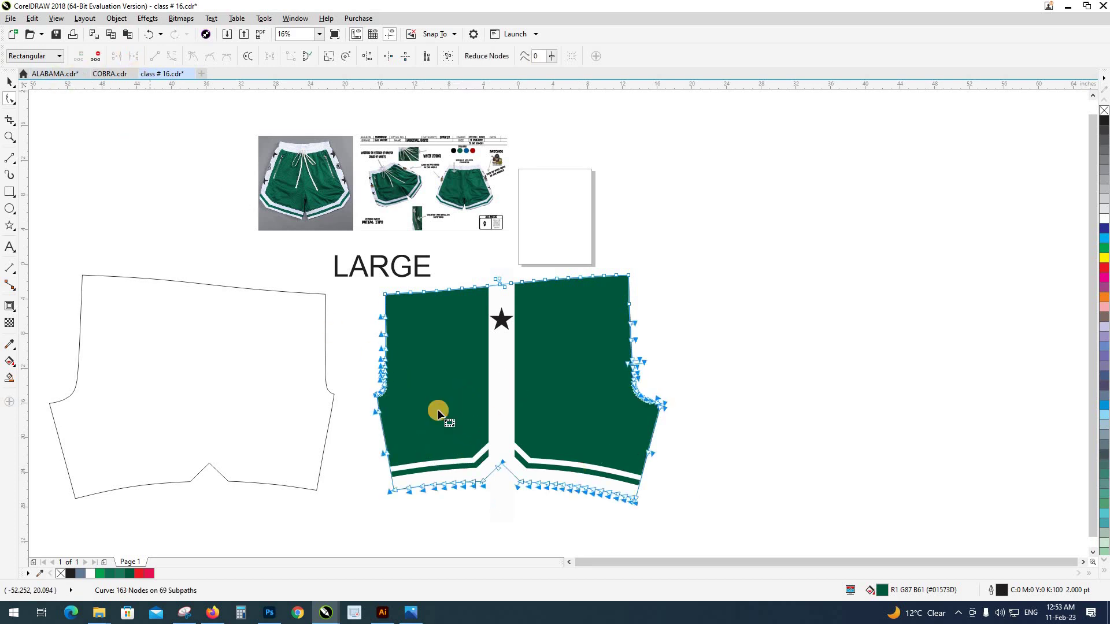
pyautogui.click(408, 403)
pyautogui.scroll(3, 422, 296)
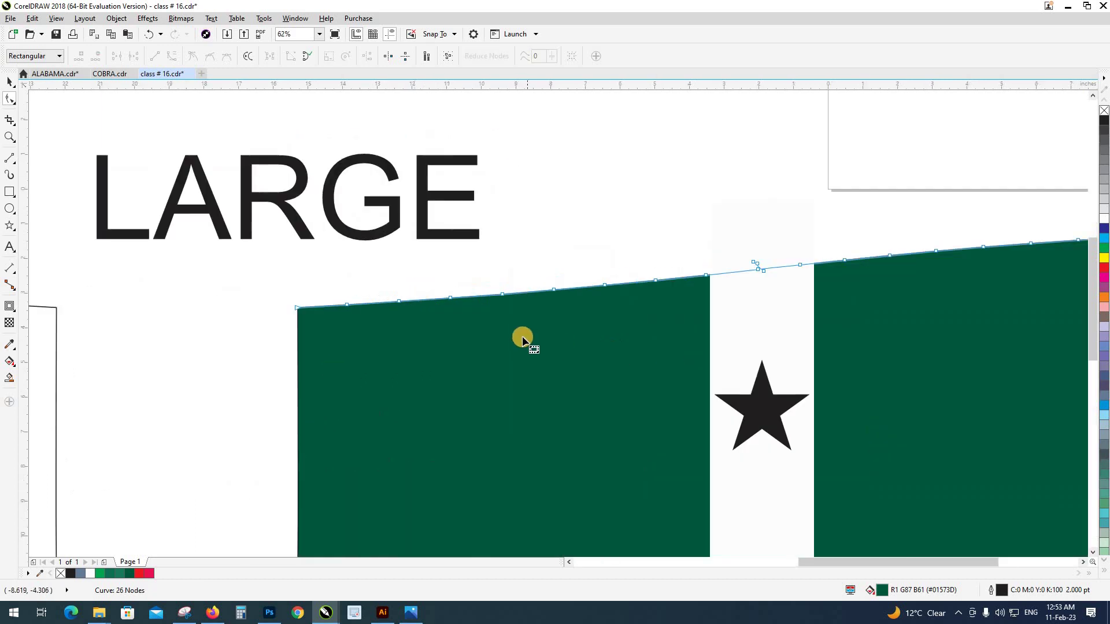
pyautogui.scroll(-2, 523, 334)
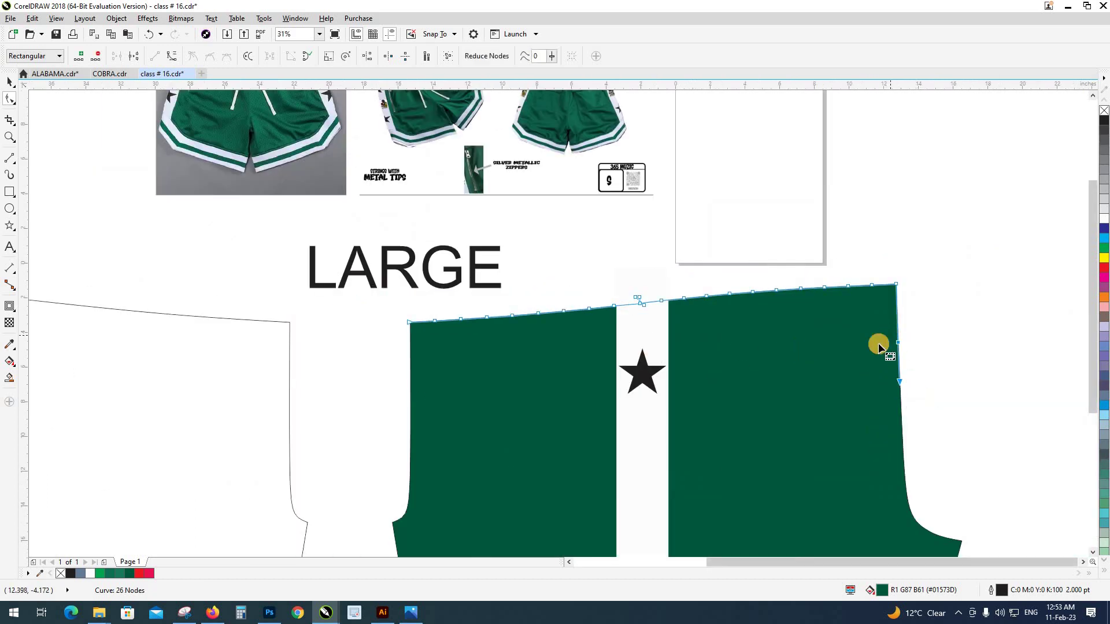
pyautogui.press('Delete')
pyautogui.scroll(2, 416, 328)
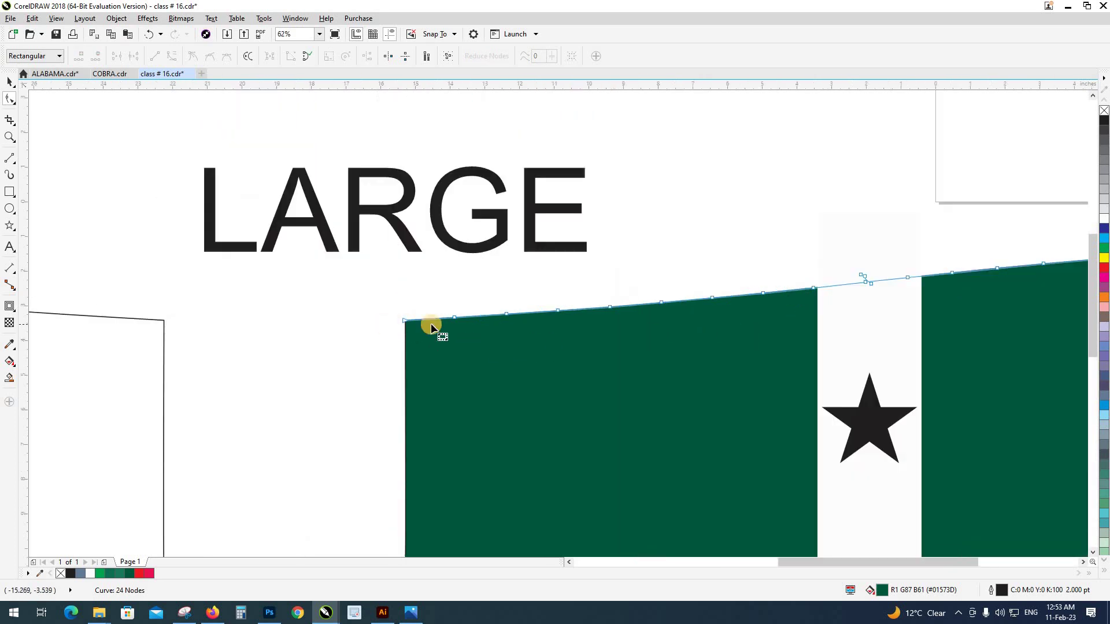
pyautogui.scroll(-2, 411, 324)
pyautogui.scroll(2, 604, 309)
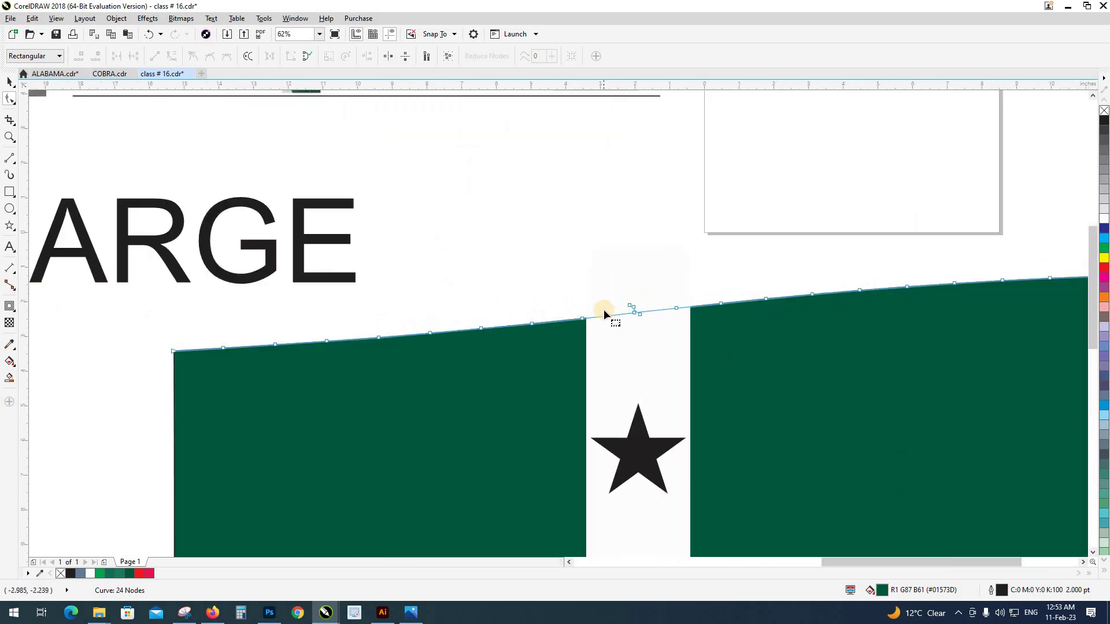
pyautogui.scroll(-2, 604, 310)
pyautogui.press('space')
pyautogui.scroll(-2, 606, 345)
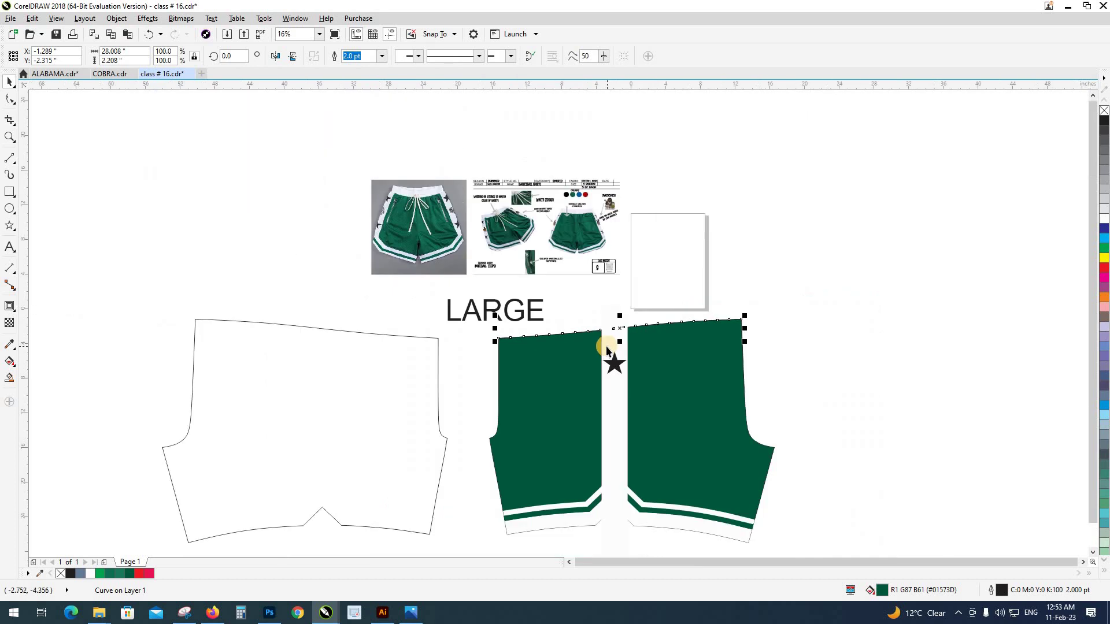
pyautogui.scroll(2, 479, 198)
pyautogui.scroll(2, 477, 198)
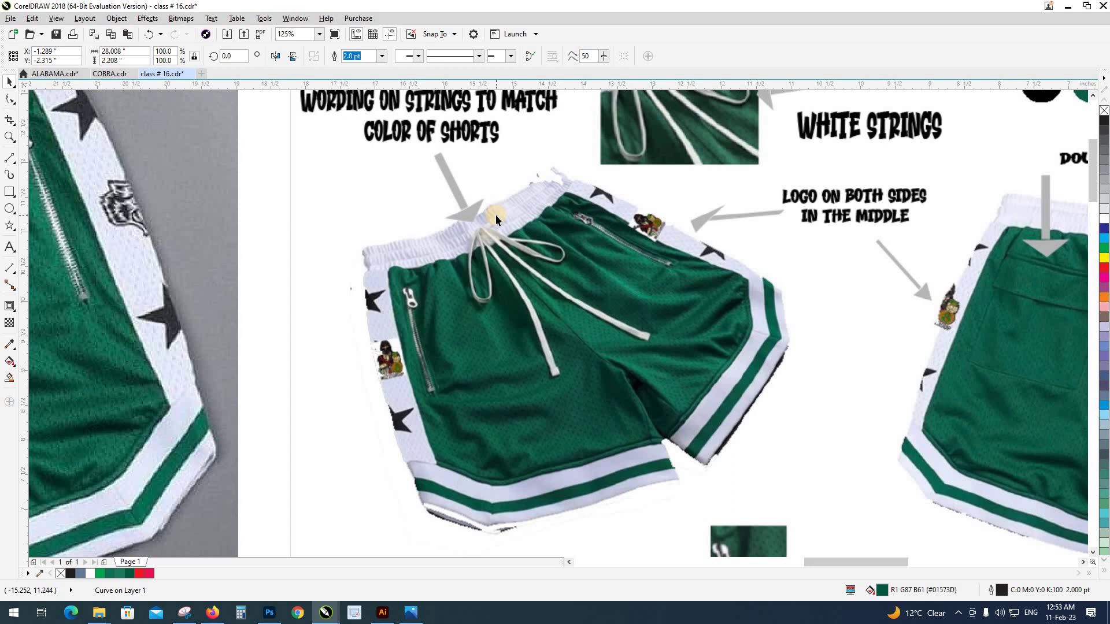
# Pick out the thin curved line spanning both green panels.
pyautogui.scroll(-3, 450, 241)
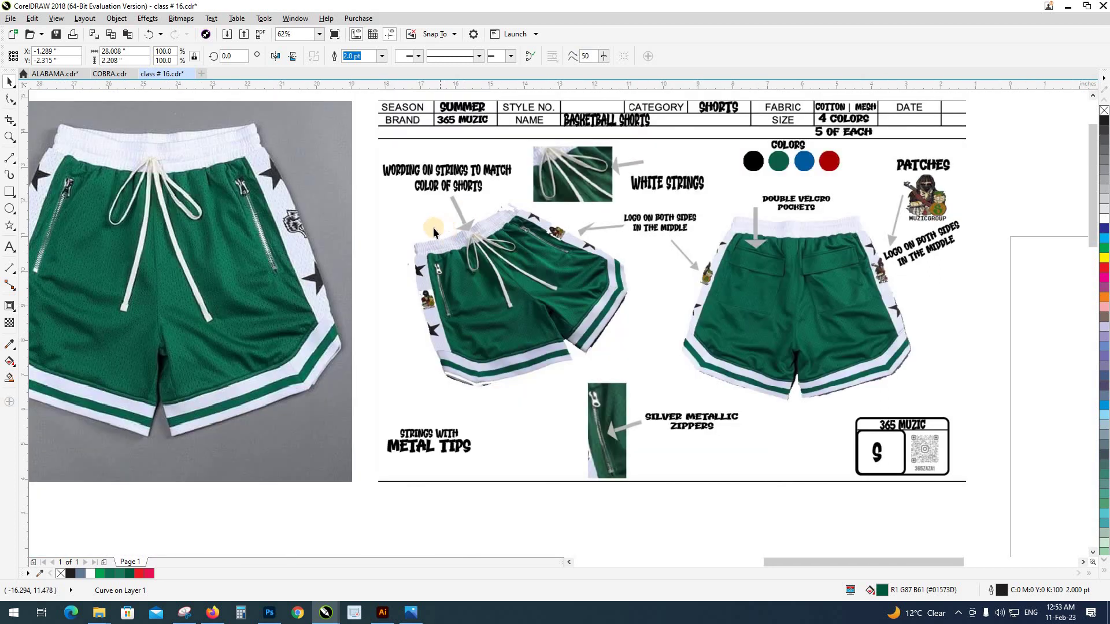
pyautogui.scroll(-1, 491, 345)
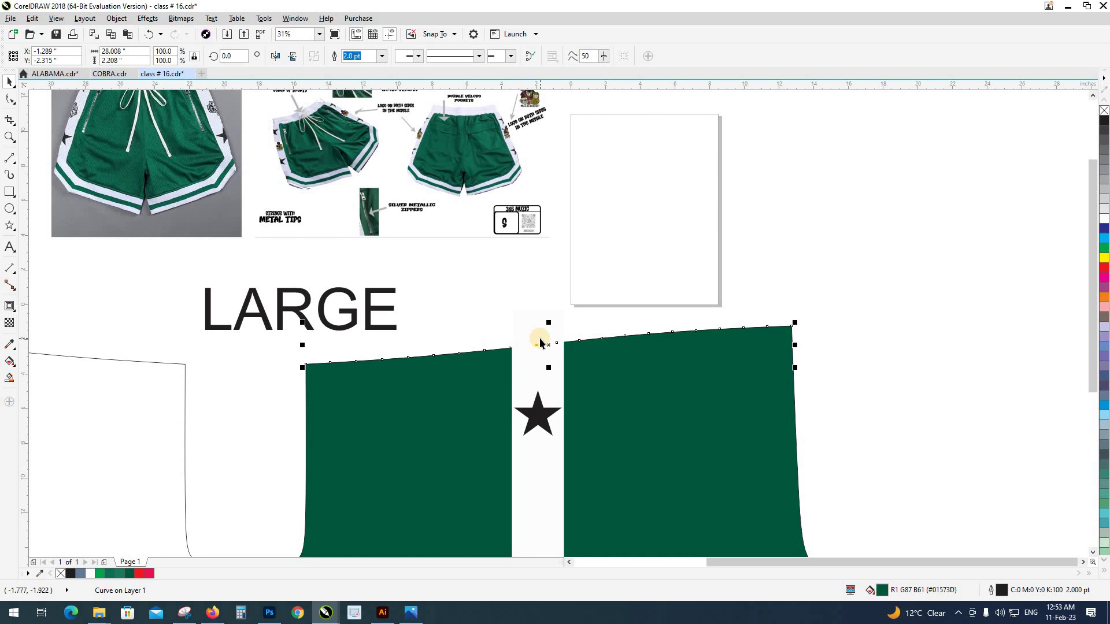
pyautogui.click(539, 342)
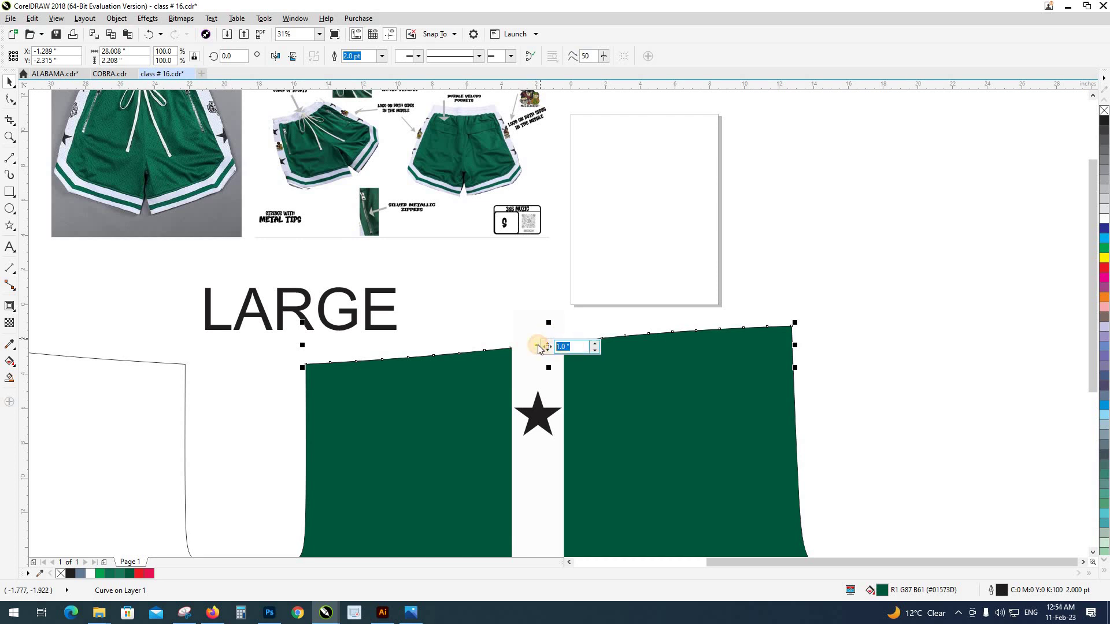
pyautogui.press('Escape')
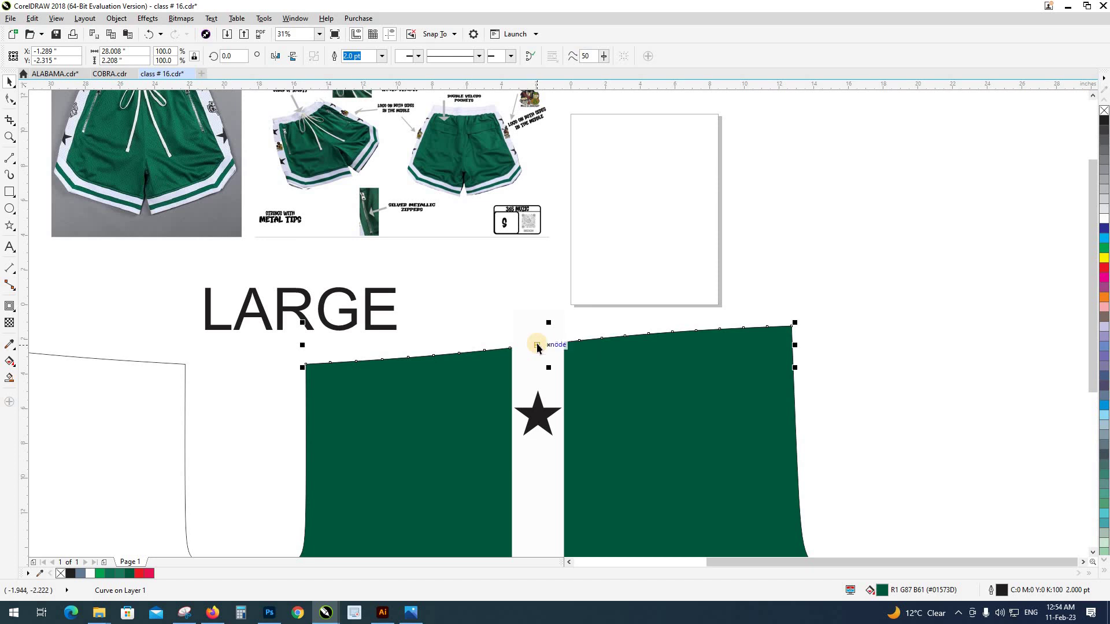
pyautogui.click(537, 345)
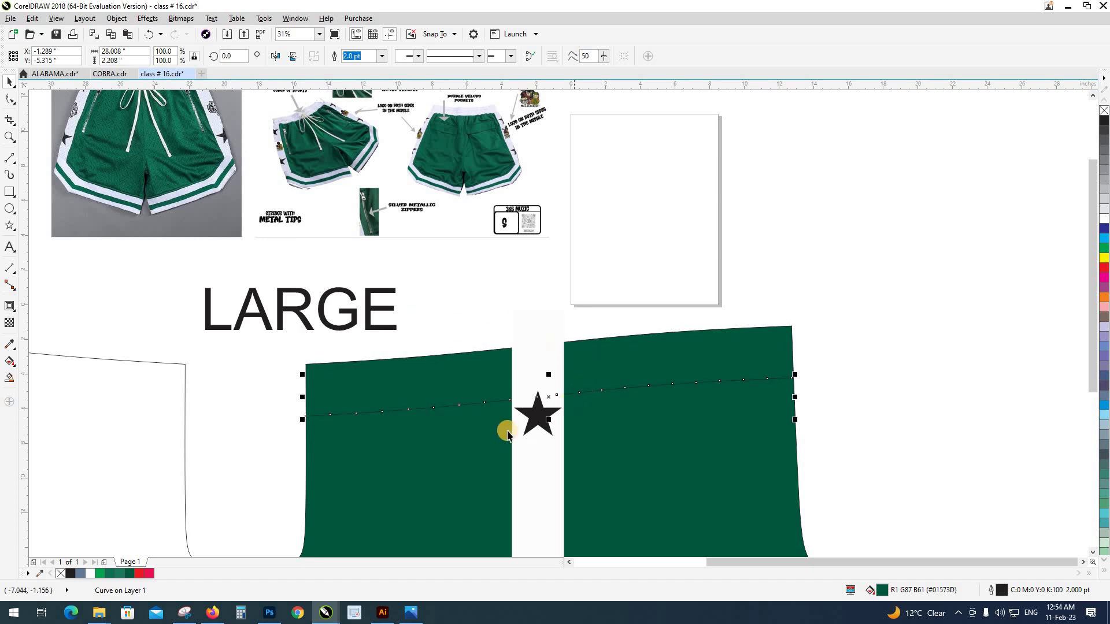
pyautogui.scroll(3, 320, 424)
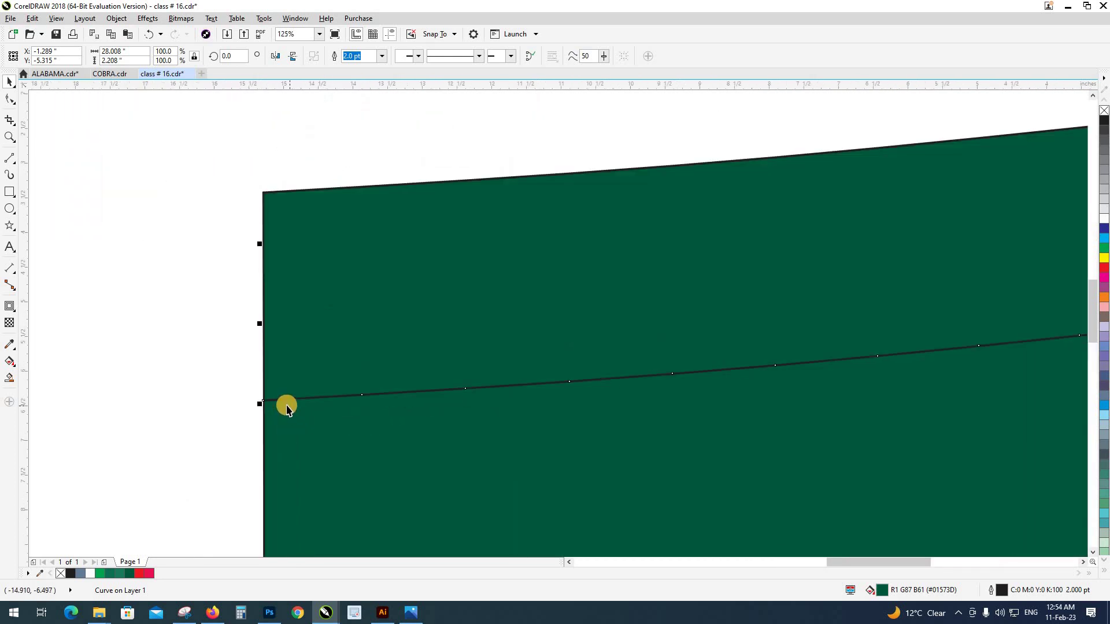
pyautogui.scroll(-2, 288, 406)
pyautogui.scroll(-2, 445, 377)
pyautogui.scroll(-2, 436, 312)
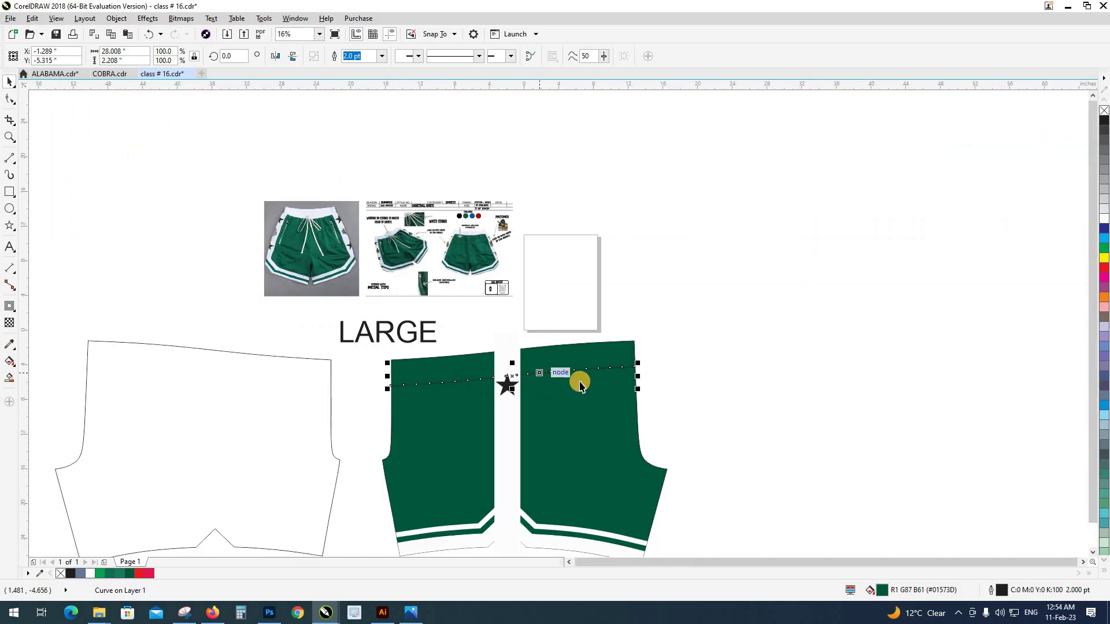
pyautogui.click(604, 382)
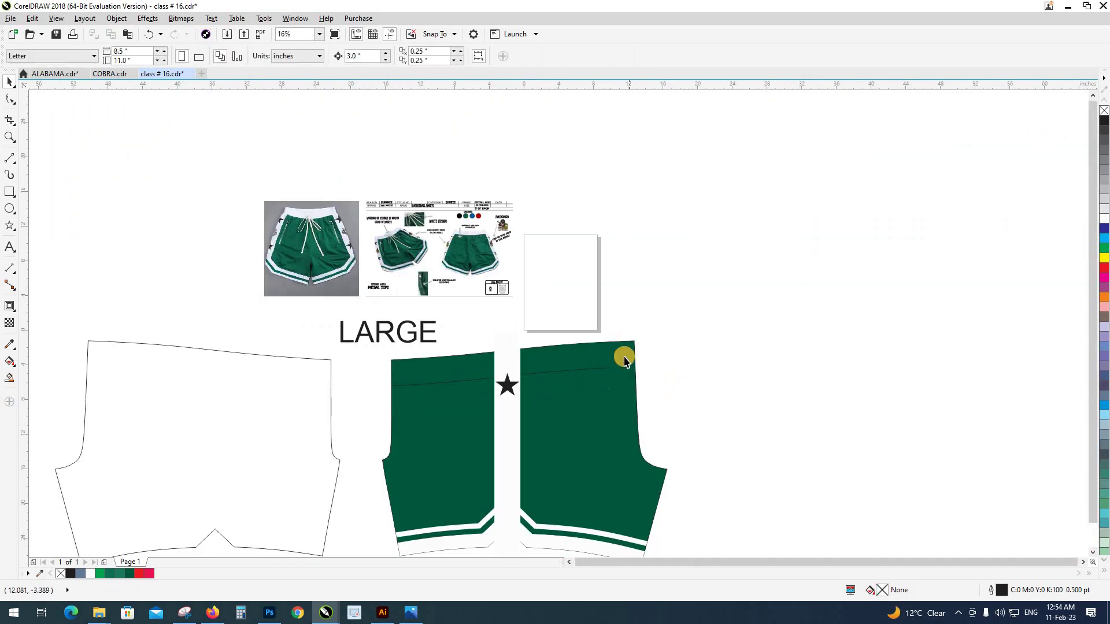
# Give that line a white outline from the colour palette.
pyautogui.scroll(2, 393, 391)
pyautogui.scroll(2, 416, 384)
pyautogui.click(416, 391)
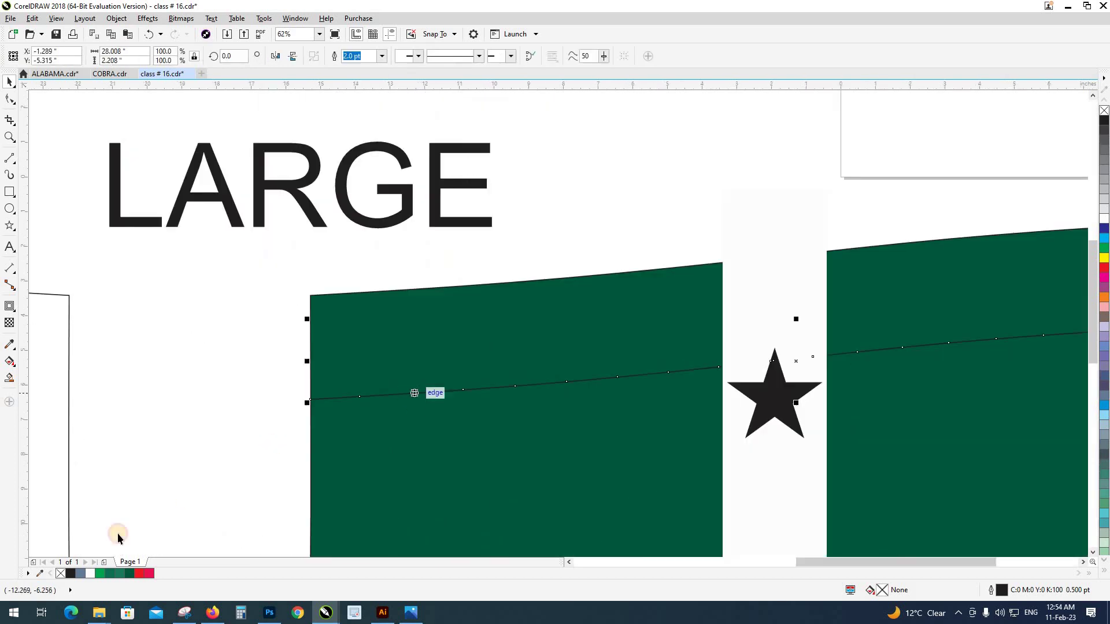
pyautogui.click(98, 573)
pyautogui.rightClick(89, 573)
pyautogui.scroll(-4, 289, 441)
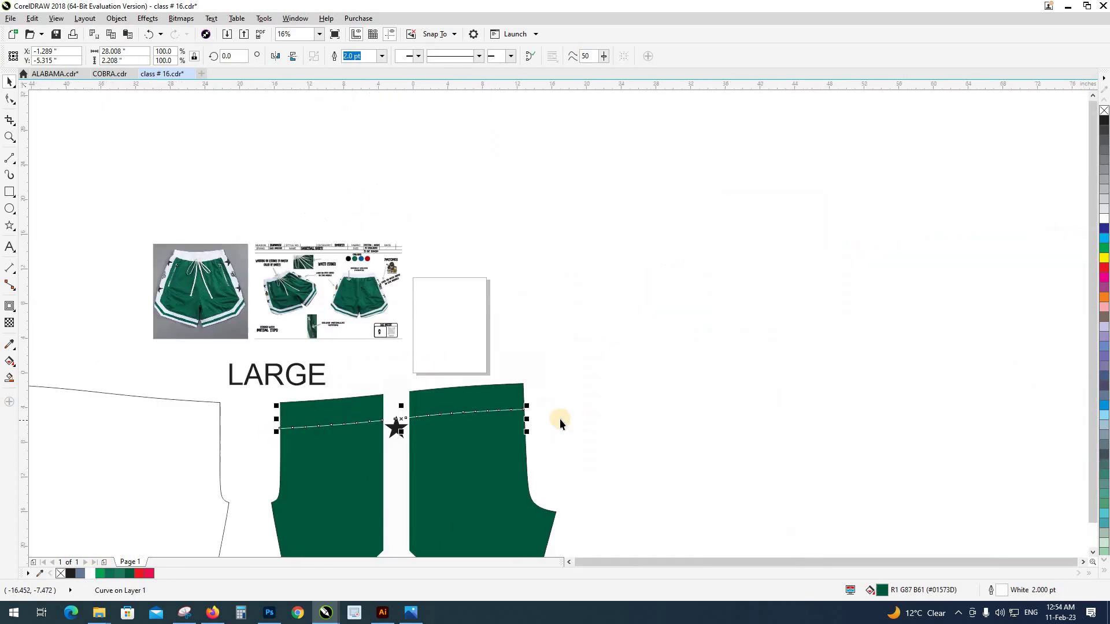
pyautogui.click(484, 428)
pyautogui.scroll(2, 446, 422)
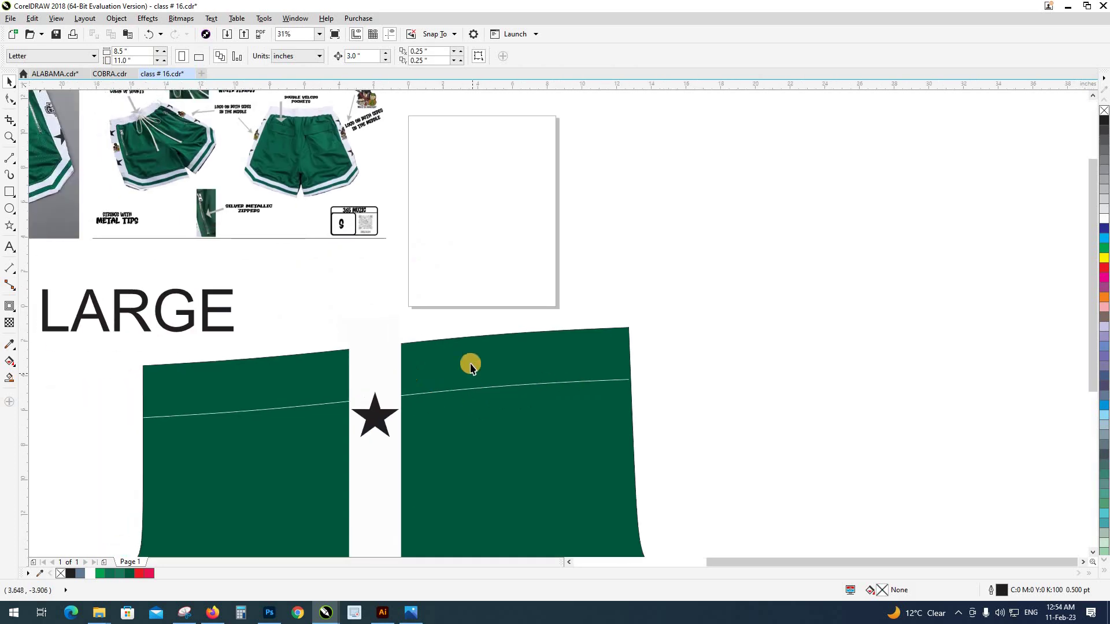
pyautogui.scroll(-2, 462, 373)
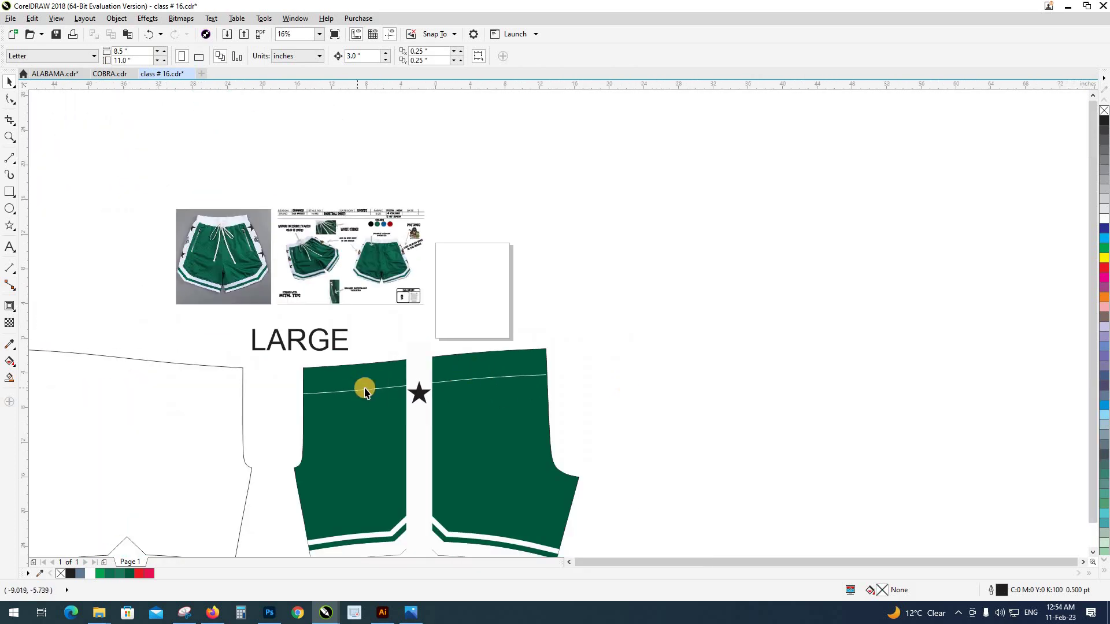
pyautogui.scroll(2, 343, 386)
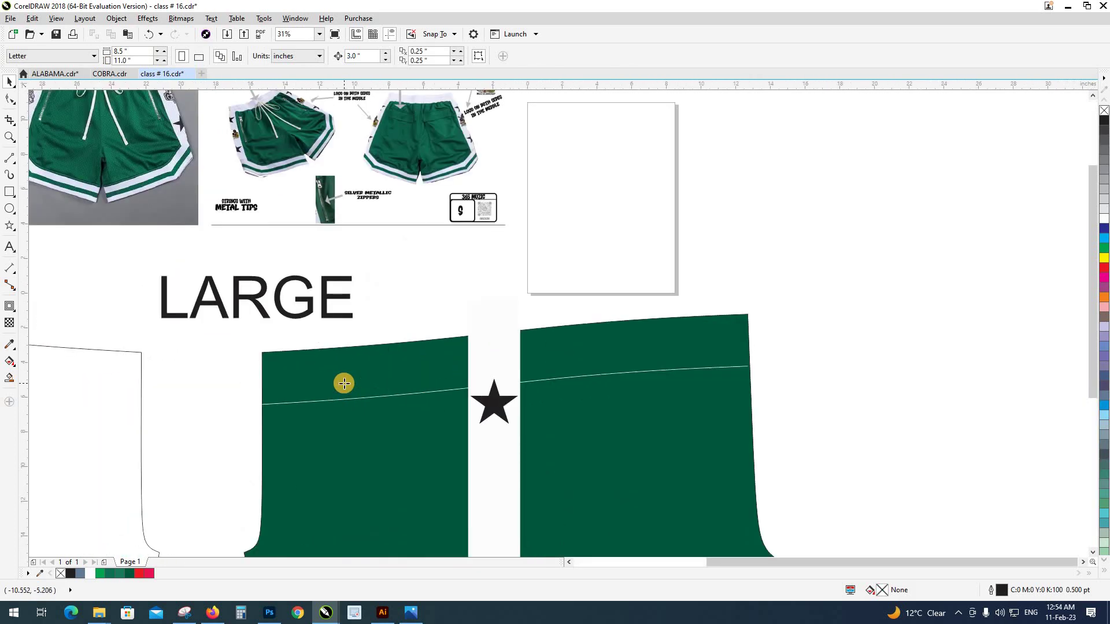
# Smart Fill the left panel's top band green, undoing the stray right-panel fill.
pyautogui.click(344, 383)
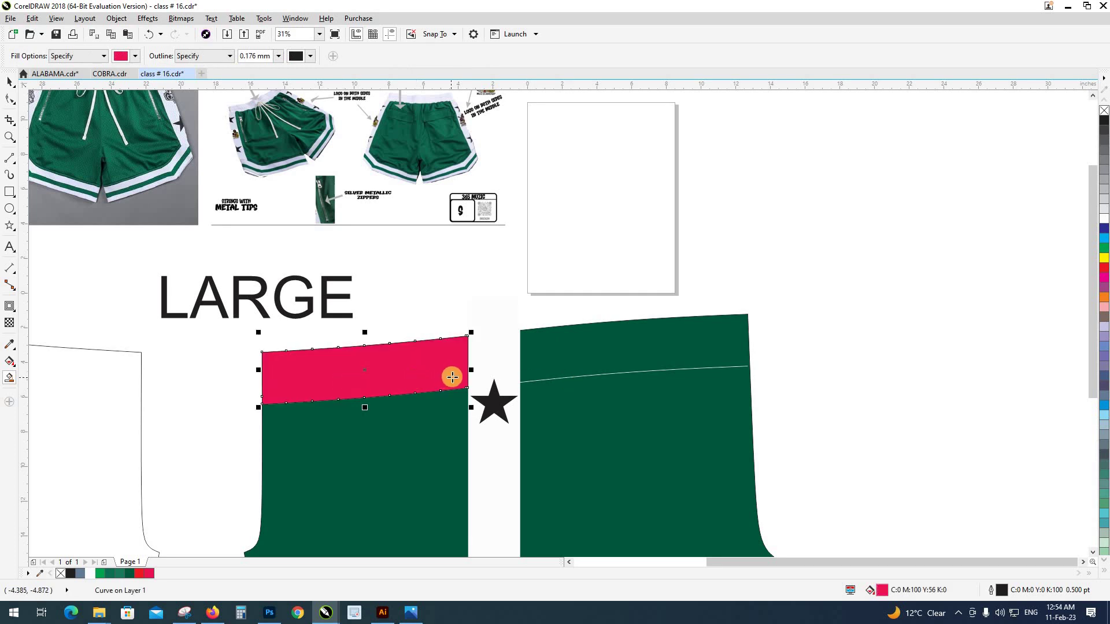
pyautogui.click(528, 356)
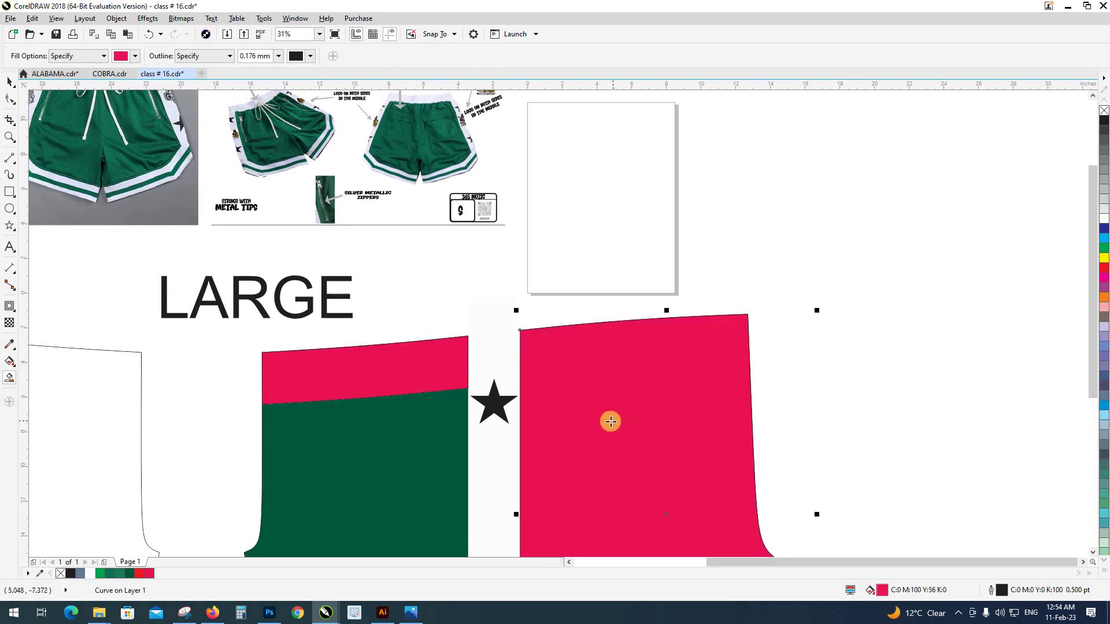
pyautogui.press('space')
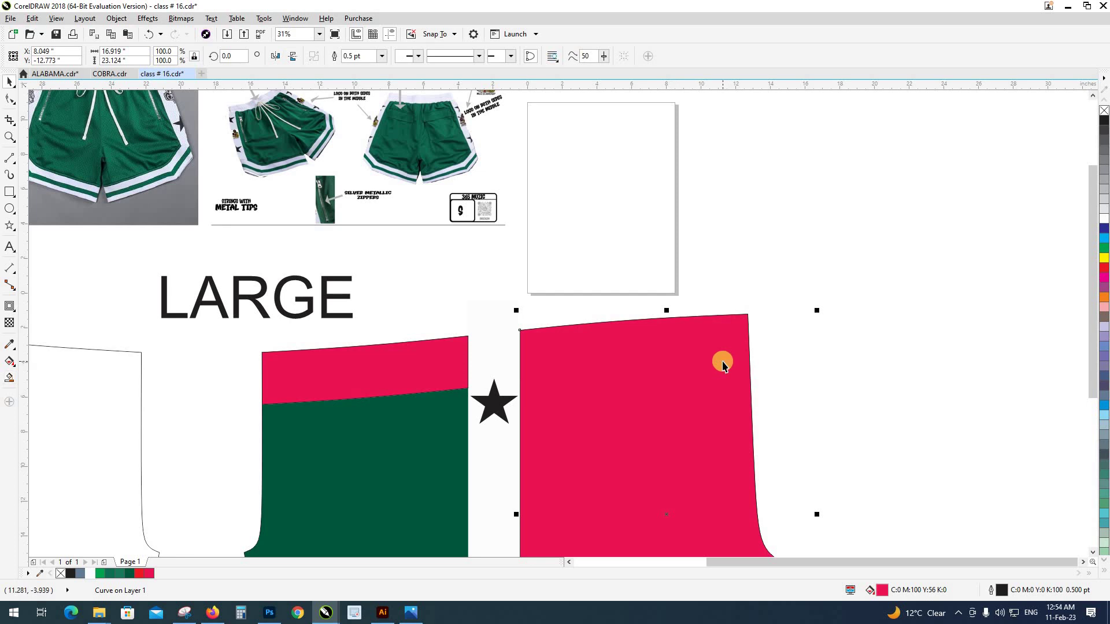
pyautogui.hotkey('ctrl', 'z')
pyautogui.scroll(2, 743, 362)
pyautogui.scroll(4, 744, 365)
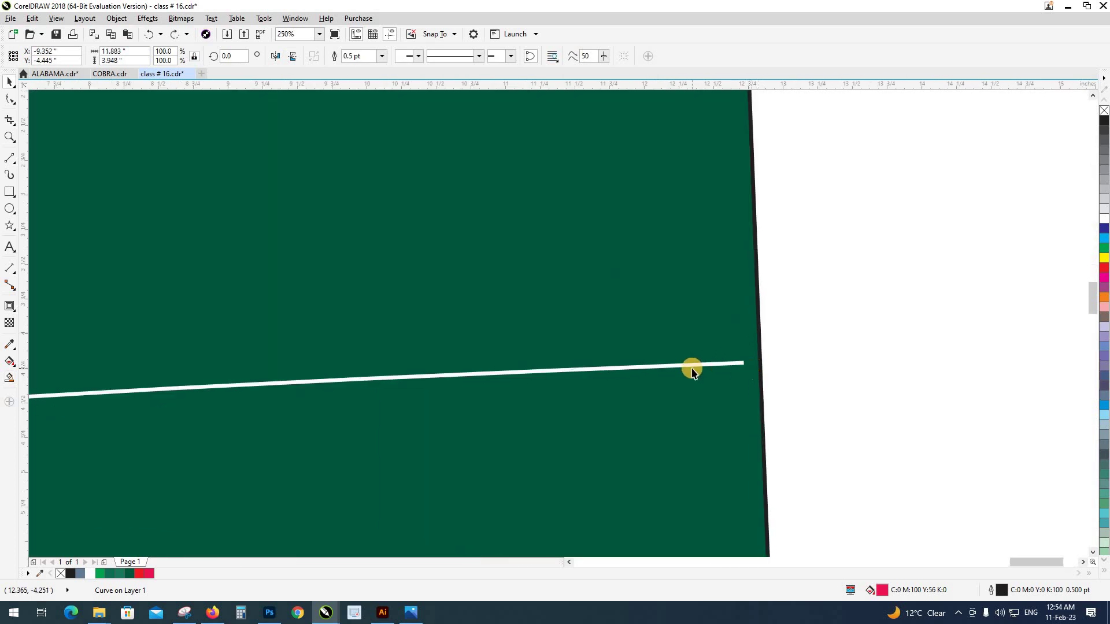
pyautogui.scroll(-6, 693, 370)
pyautogui.click(508, 359)
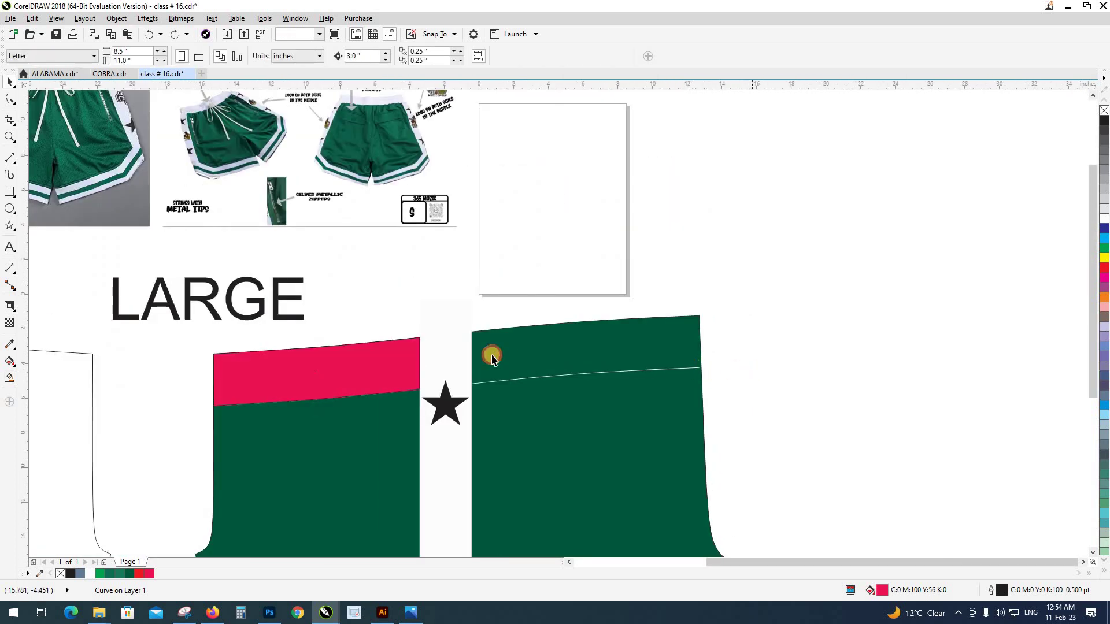
pyautogui.click(465, 342)
pyautogui.scroll(-4, 465, 342)
pyautogui.hotkey('ctrl', 'z')
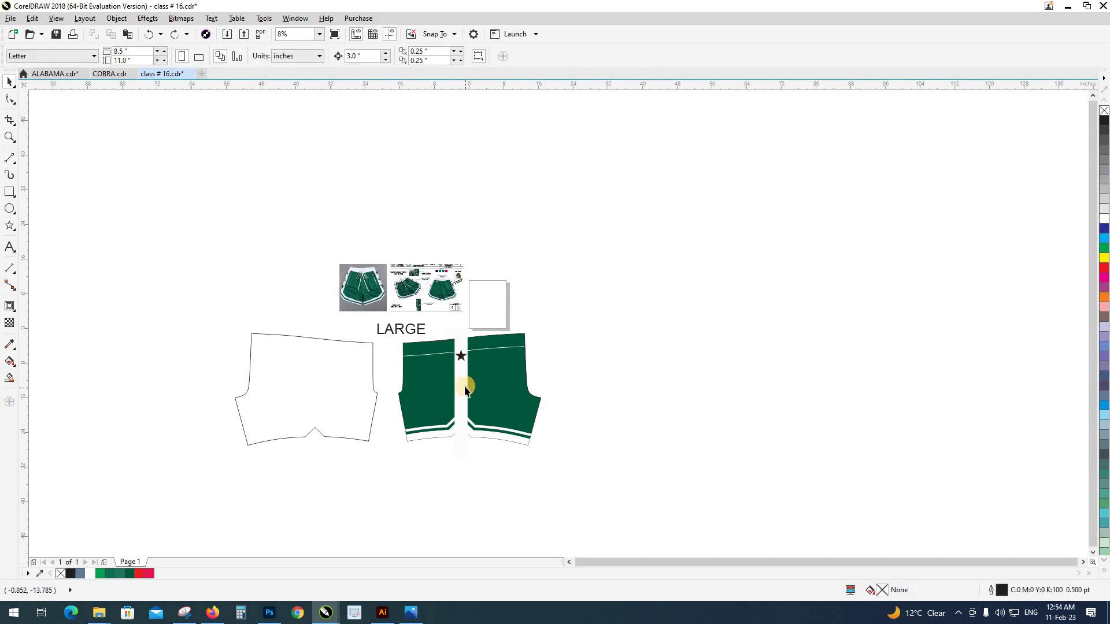
# Nudge the white centre strip right so the panels join, and lower the star onto the green.
pyautogui.click(466, 372)
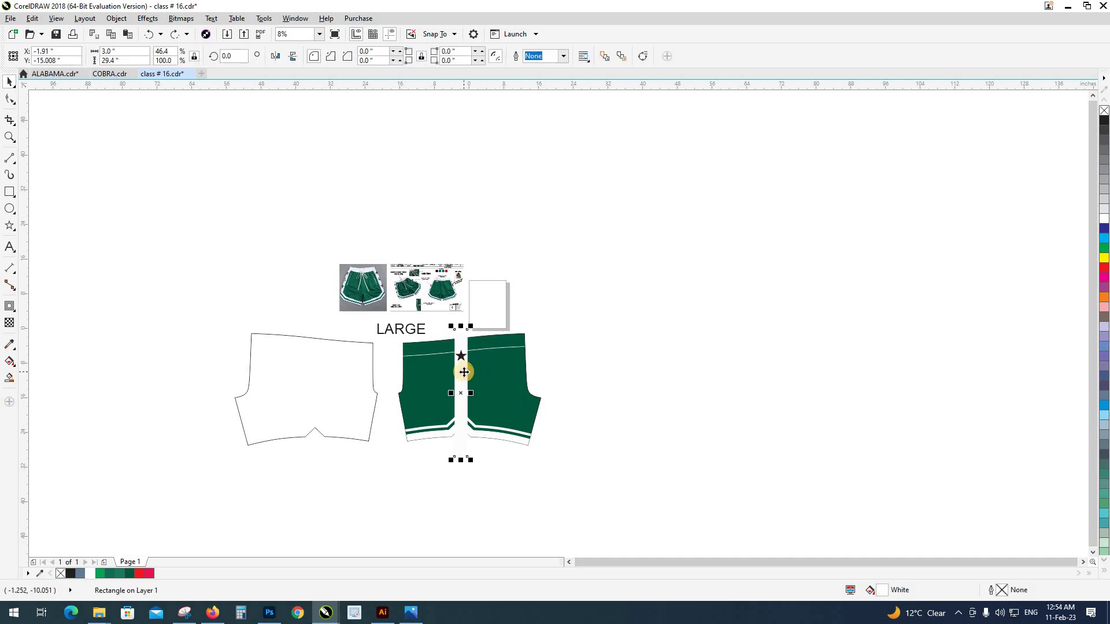
pyautogui.moveTo(464, 361); pyautogui.dragTo(463, 354)
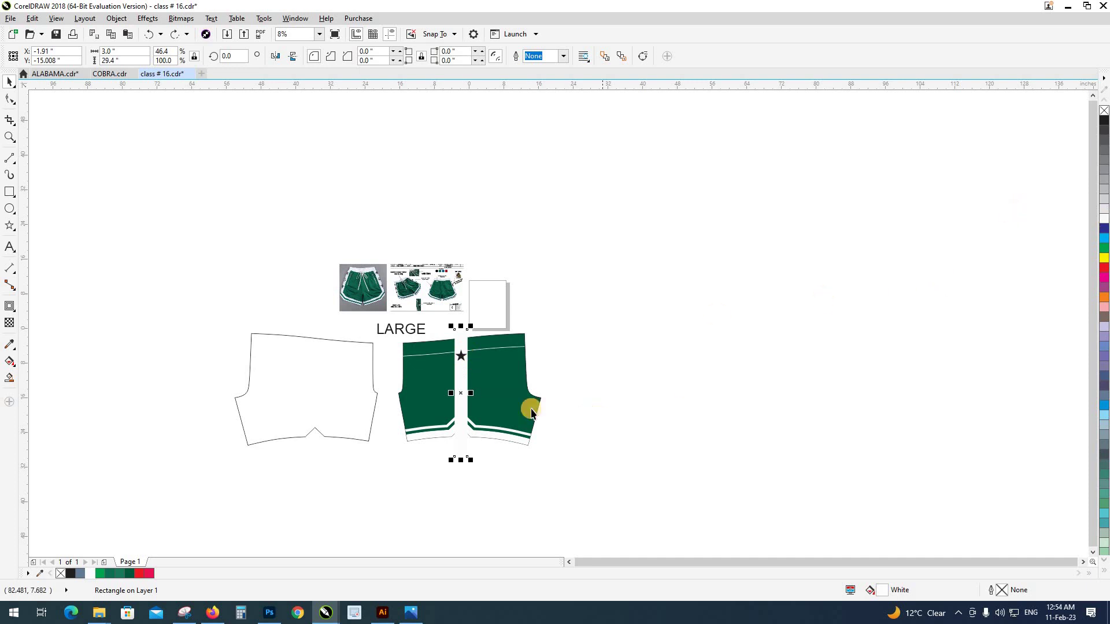
pyautogui.click(598, 391)
pyautogui.press('Escape')
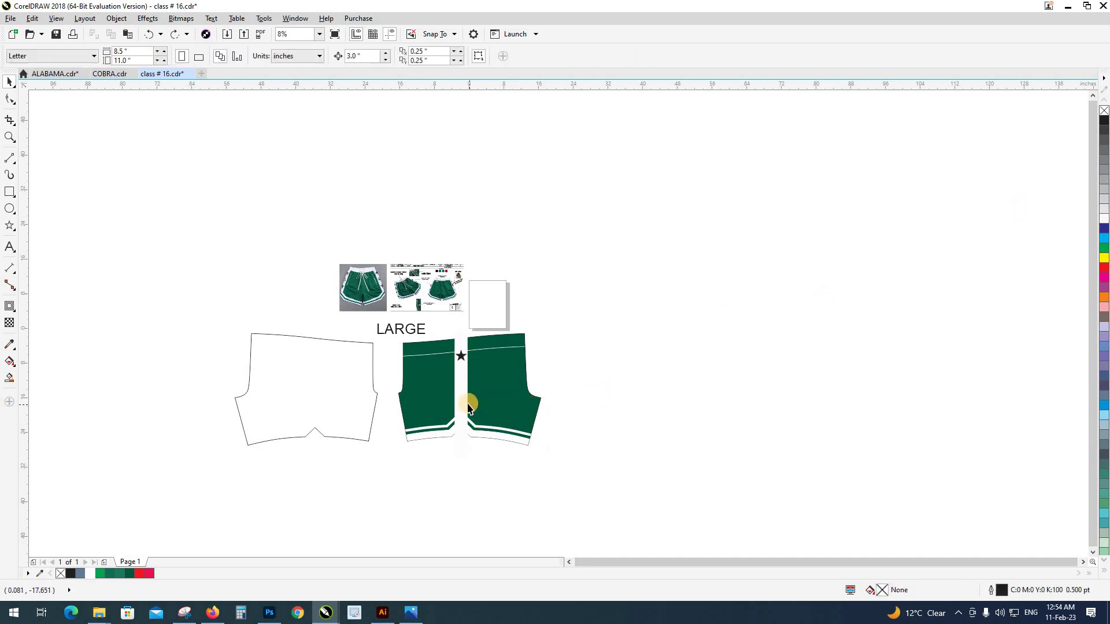
pyautogui.click(468, 405)
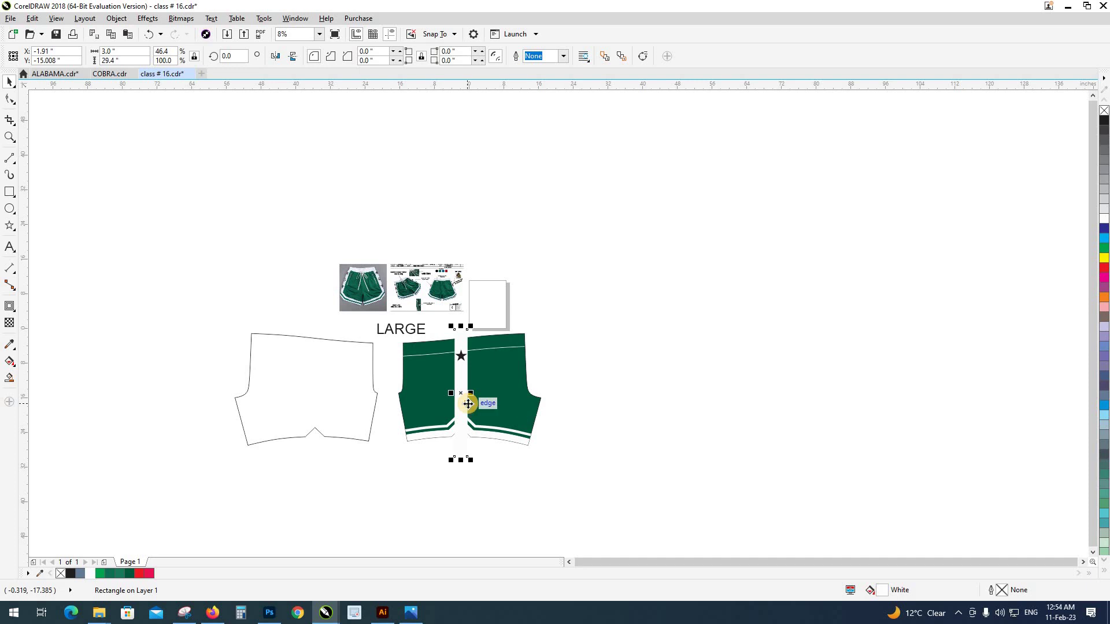
pyautogui.press('Right')
pyautogui.click(465, 385)
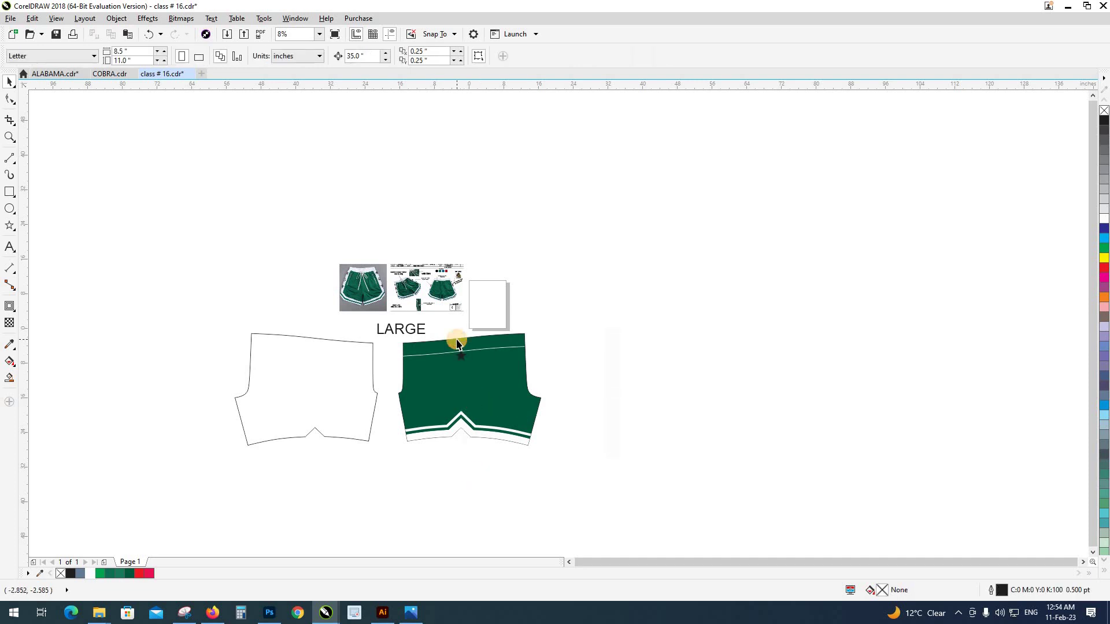
pyautogui.scroll(3, 456, 351)
pyautogui.moveTo(452, 403); pyautogui.dragTo(451, 426)
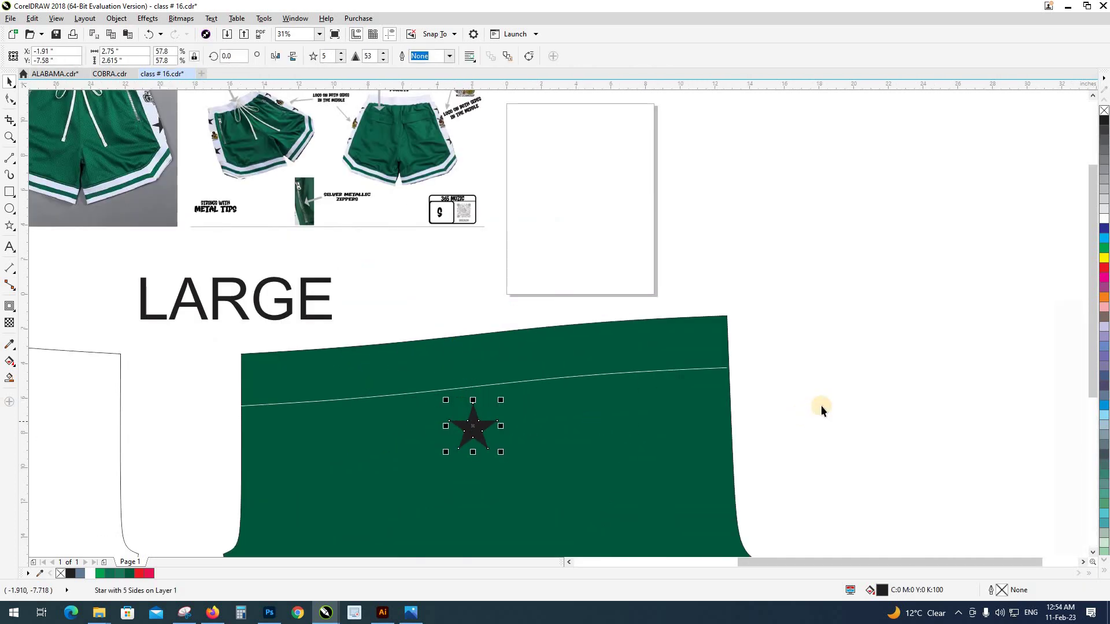
# Extend both ends of the dividing curve past the panel edges.
pyautogui.click(737, 379)
pyautogui.scroll(6, 726, 367)
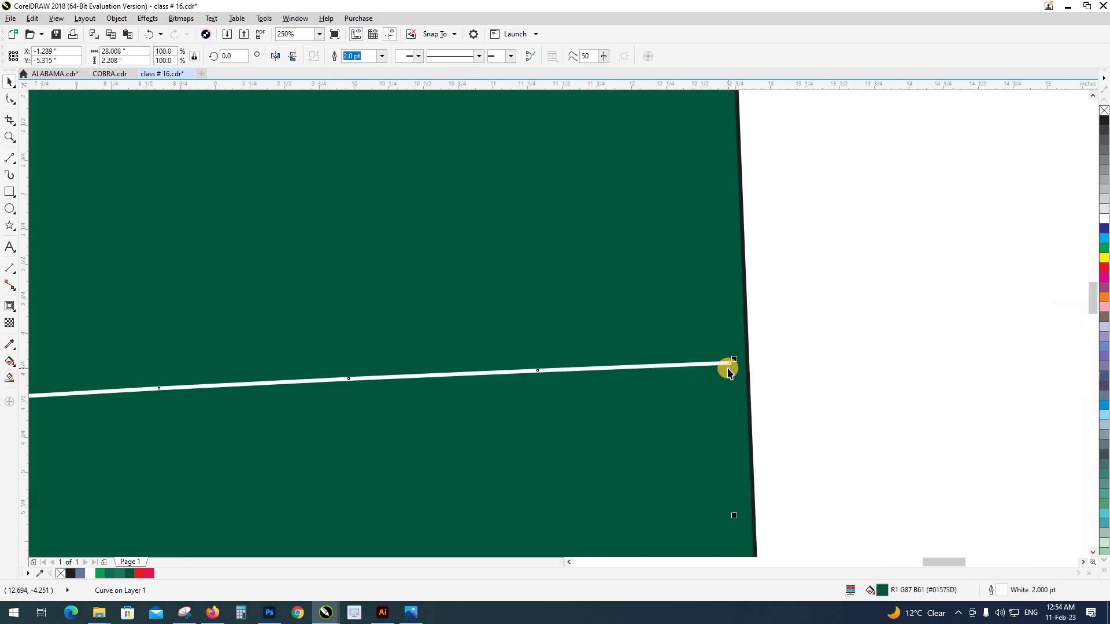
pyautogui.scroll(-3, 727, 371)
pyautogui.click(11, 102)
pyautogui.scroll(-1, 638, 365)
pyautogui.scroll(1, 691, 370)
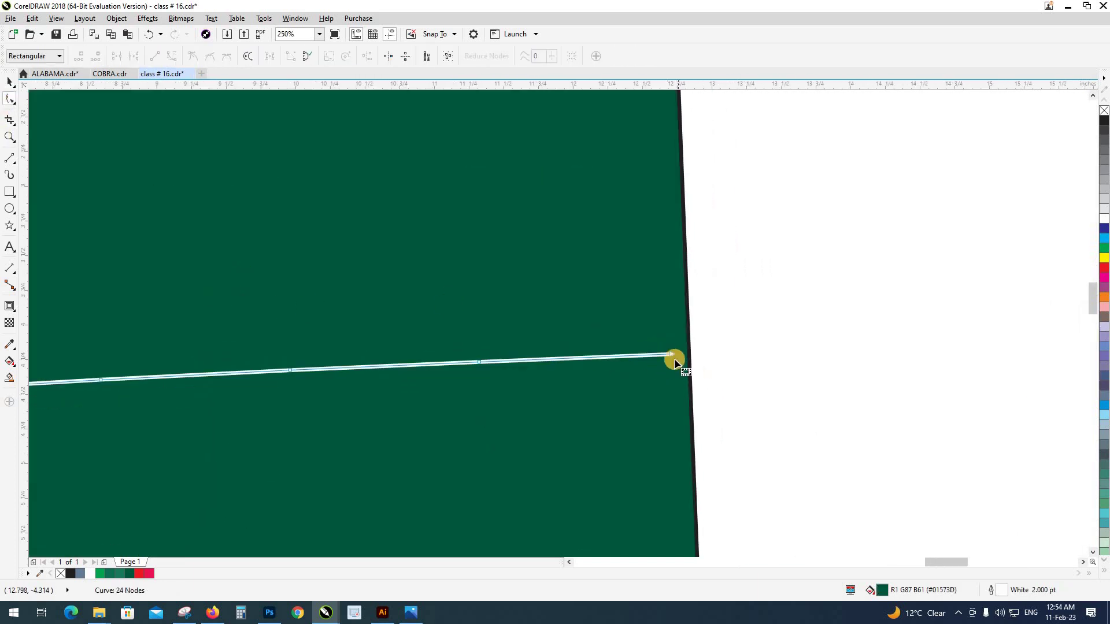
pyautogui.moveTo(674, 358); pyautogui.dragTo(721, 353)
pyautogui.scroll(-4, 713, 361)
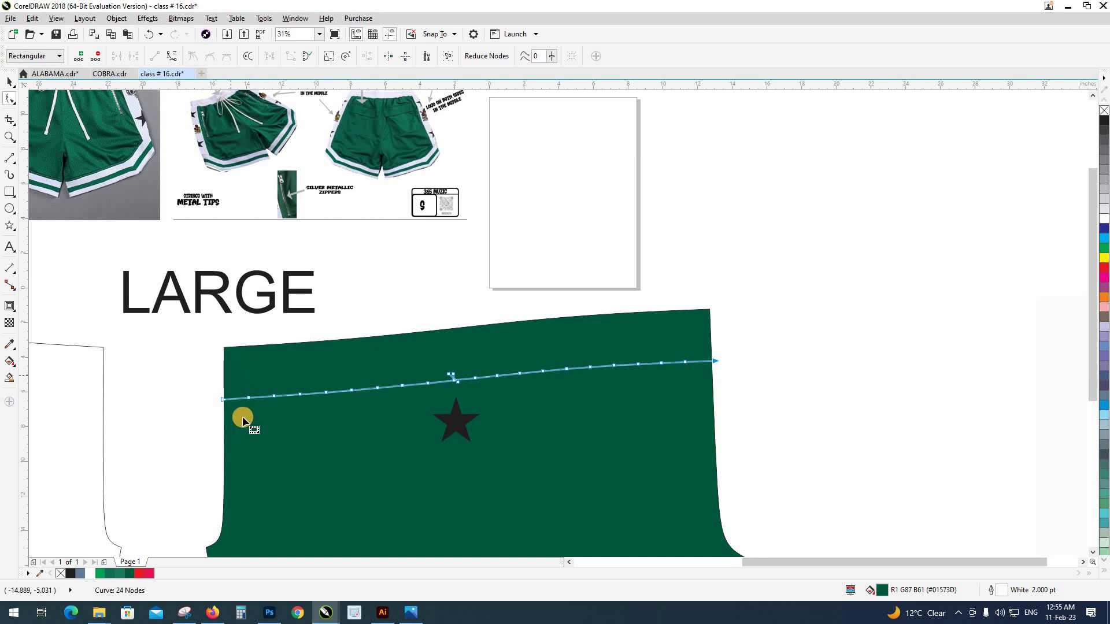
pyautogui.scroll(5, 221, 414)
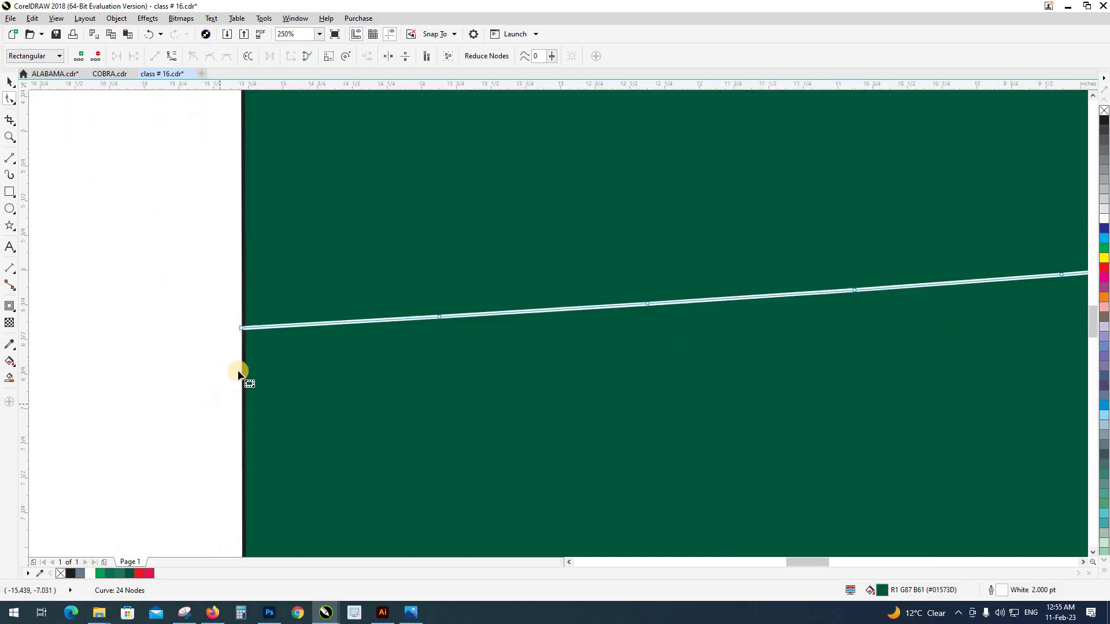
pyautogui.moveTo(252, 269); pyautogui.dragTo(208, 272)
# Smart Fill the band above the curve as a separate waistband shape.
pyautogui.press('space')
pyautogui.scroll(-4, 205, 345)
pyautogui.scroll(-1, 205, 345)
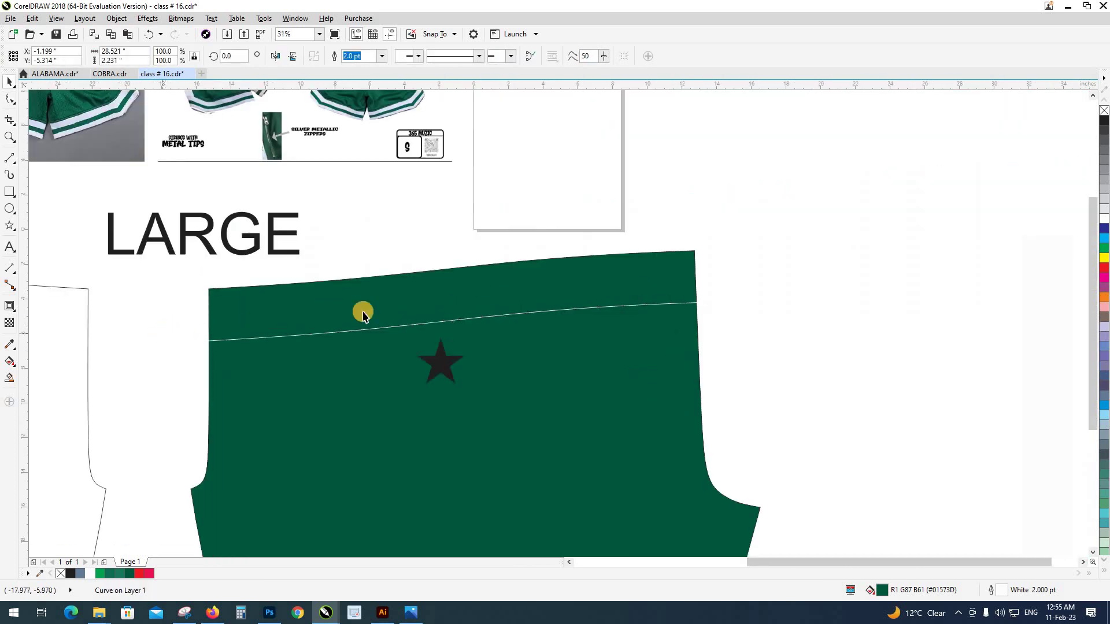
pyautogui.press('g')
pyautogui.click(363, 298)
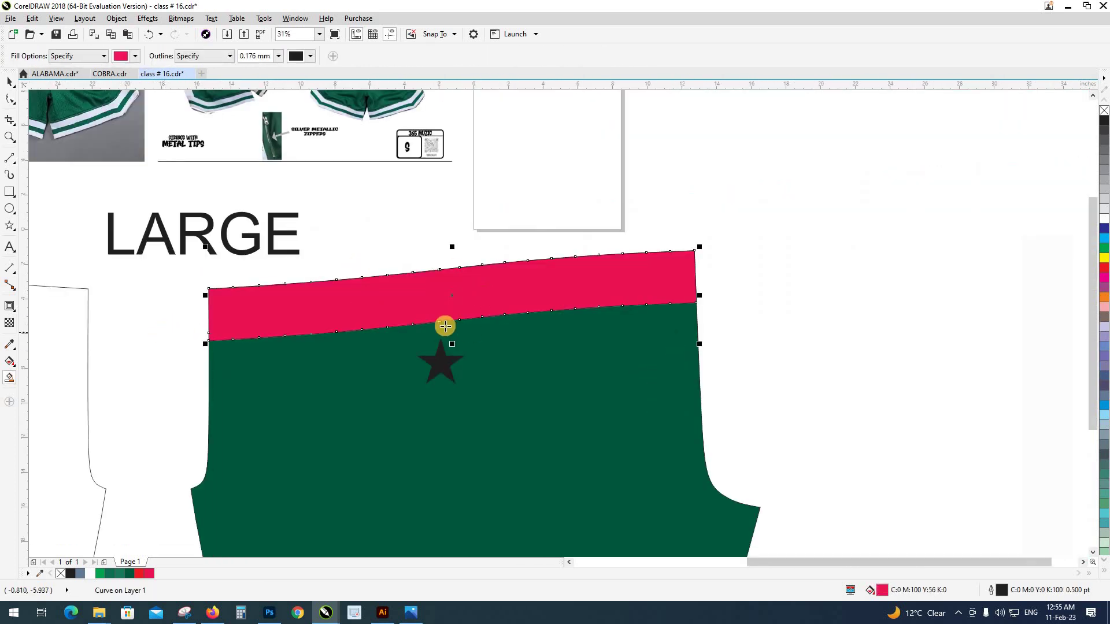
# Delete the no-longer-needed thin dividing line.
pyautogui.press('space')
pyautogui.scroll(-1, 445, 327)
pyautogui.click(312, 335)
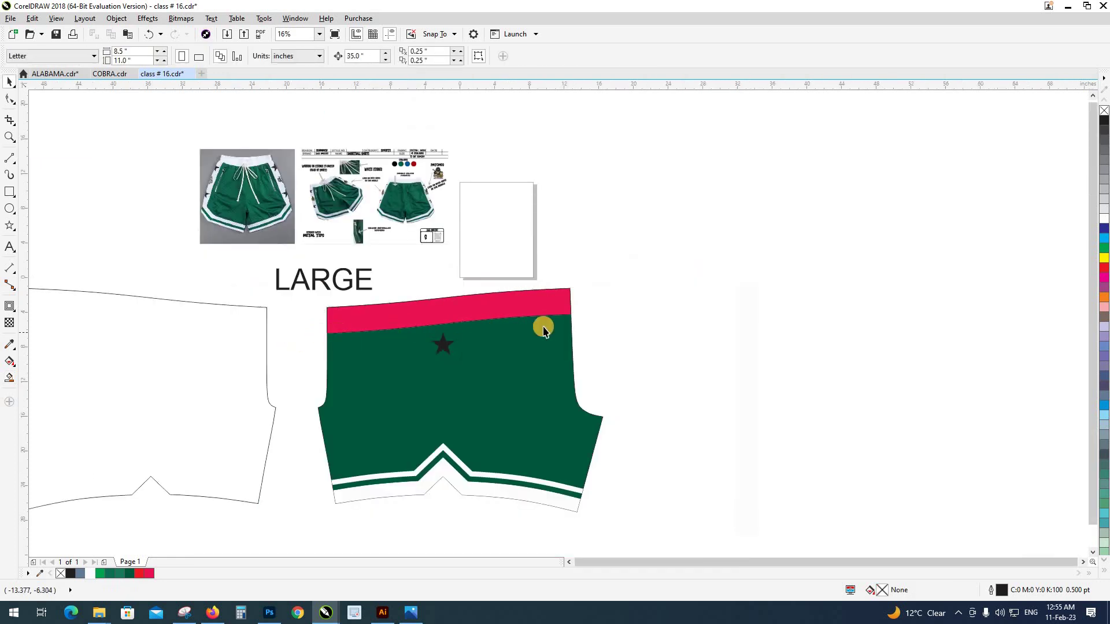
pyautogui.scroll(1, 600, 322)
pyautogui.scroll(3, 756, 345)
pyautogui.click(762, 345)
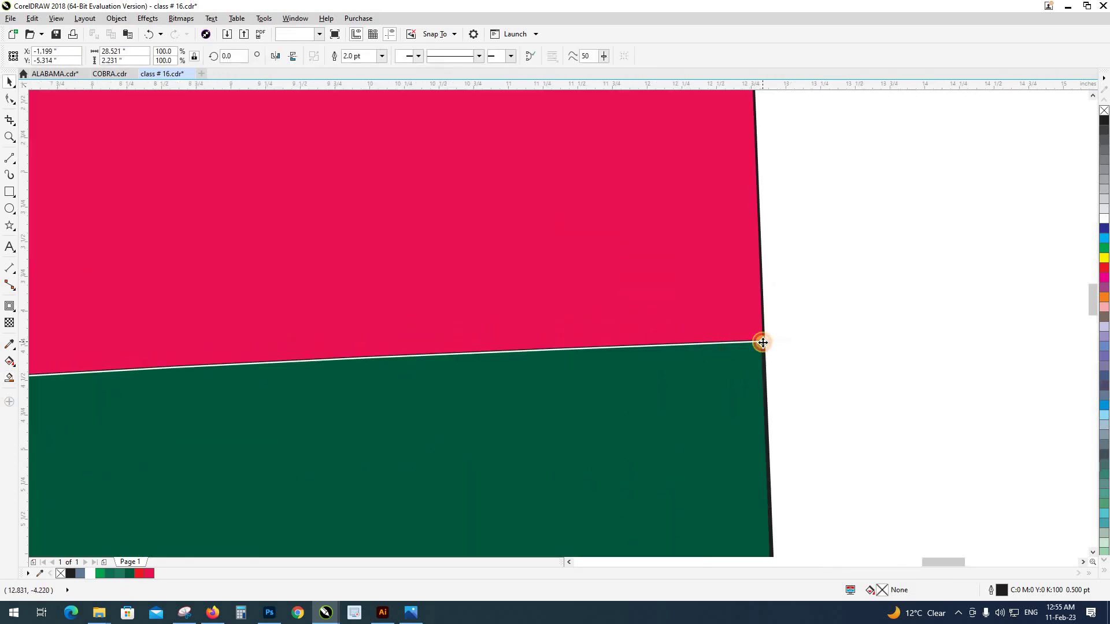
pyautogui.press('Delete')
# Fill the new waistband band white.
pyautogui.scroll(-3, 515, 345)
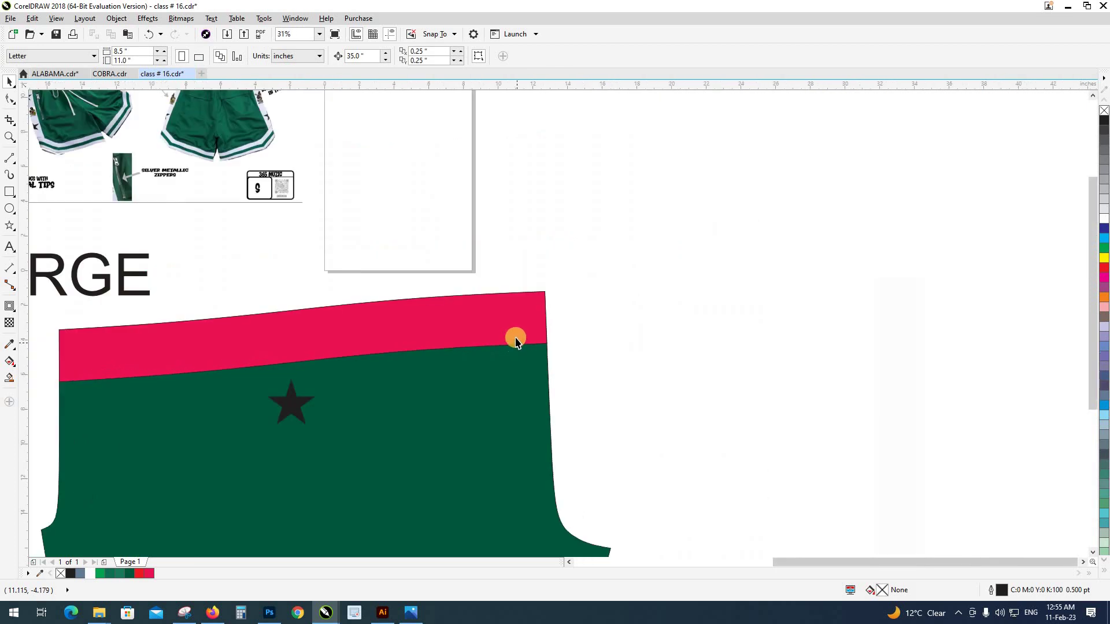
pyautogui.click(515, 335)
pyautogui.scroll(-2, 515, 335)
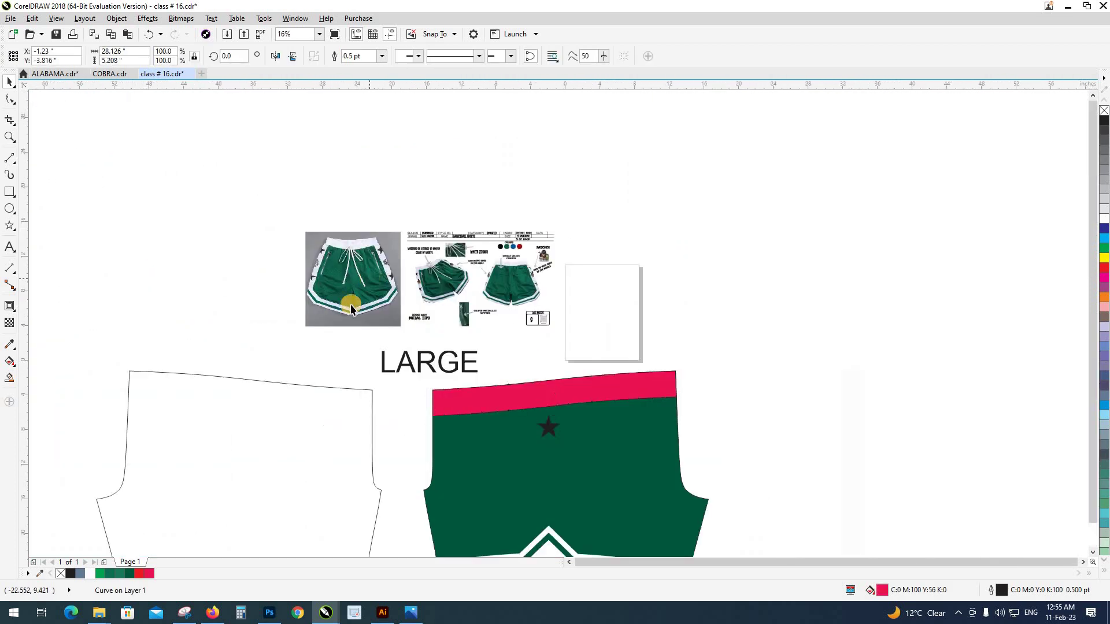
pyautogui.click(61, 574)
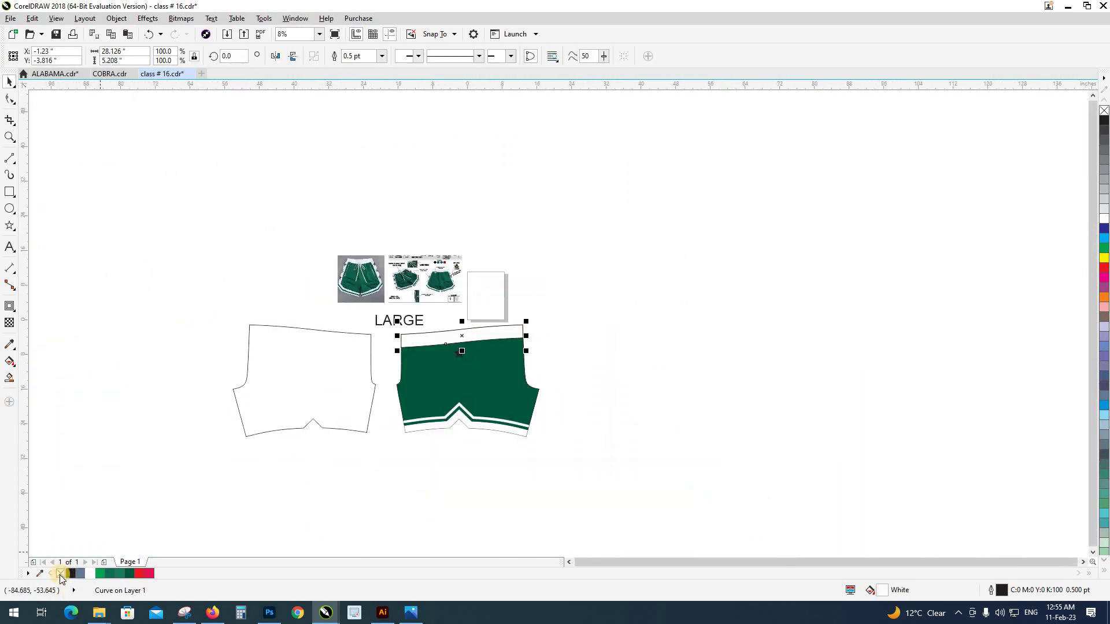
# Remove the waistband's outline.
pyautogui.rightClick(61, 574)
pyautogui.scroll(1, 434, 325)
pyautogui.scroll(-1, 436, 354)
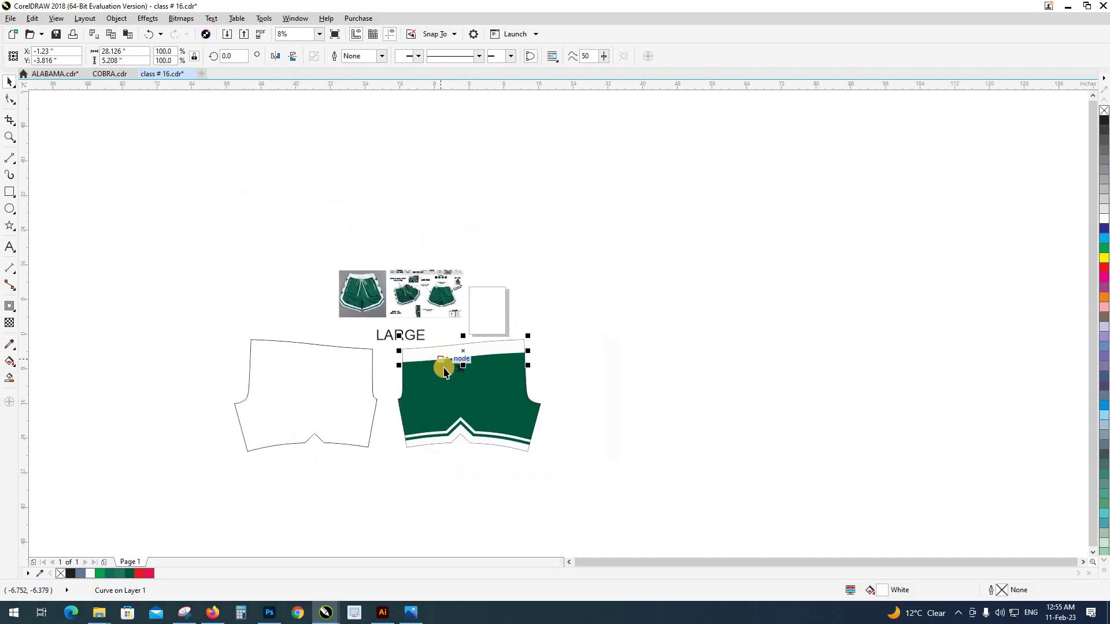
# Select the hidden tall white star stripe rectangle using wireframe view.
pyautogui.hotkey('shift', 'F9')
pyautogui.click(607, 365)
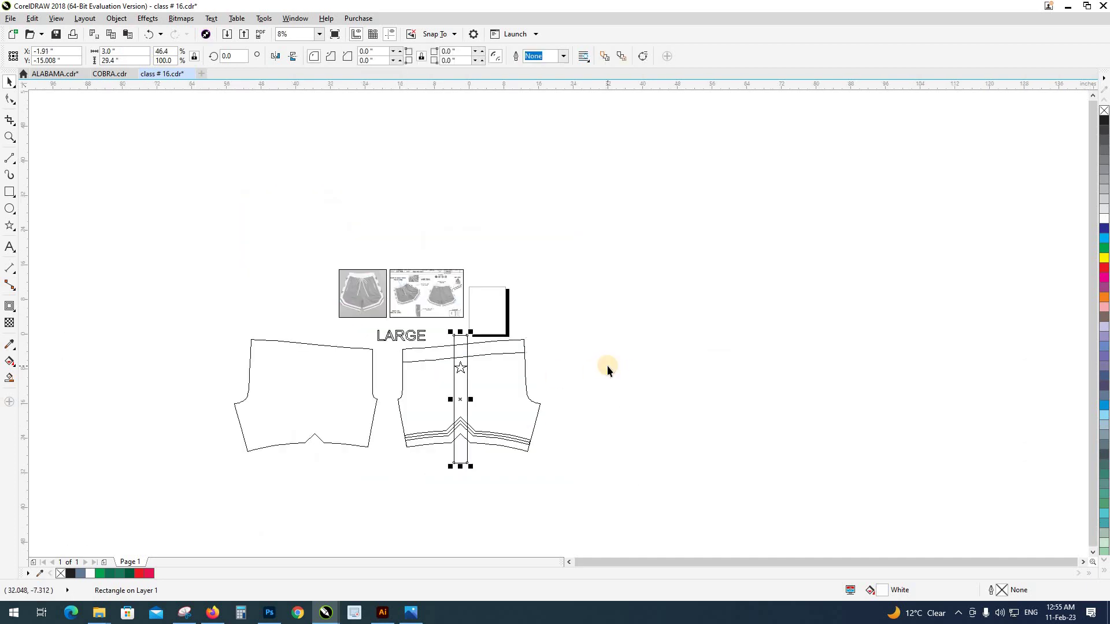
pyautogui.scroll(1, 441, 367)
pyautogui.hotkey('shift', 'F9')
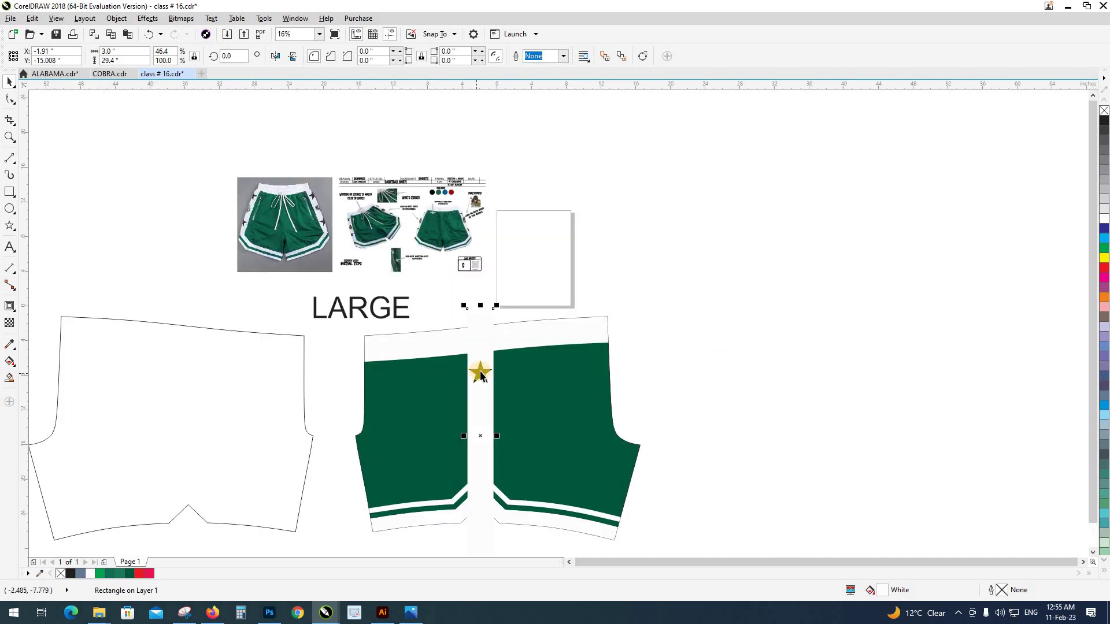
pyautogui.press('Escape')
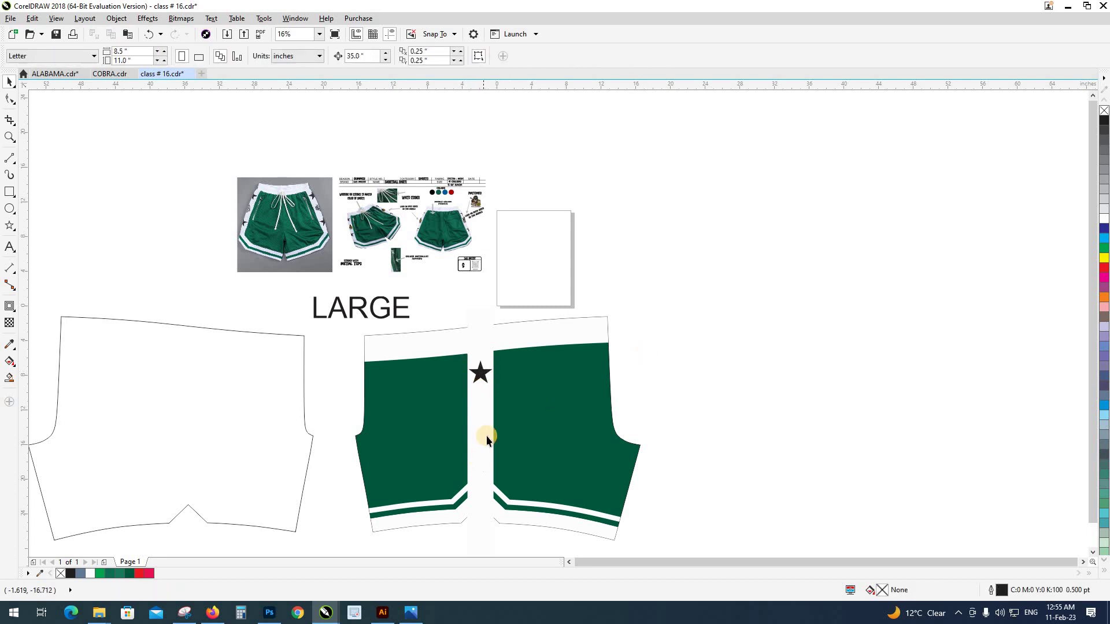
pyautogui.click(487, 440)
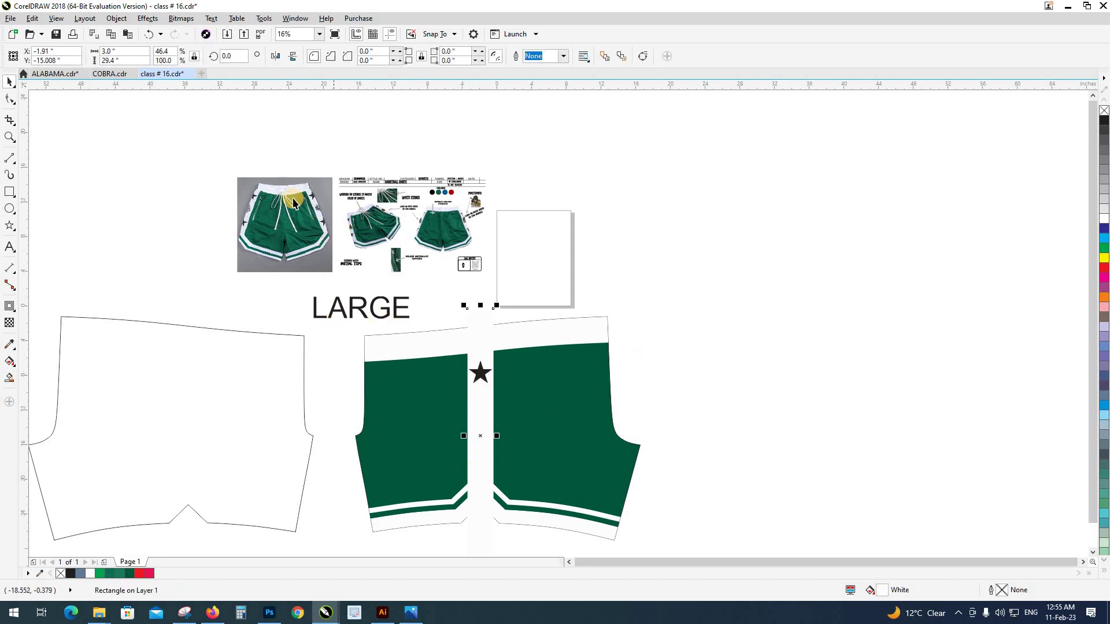
pyautogui.scroll(1, 293, 202)
pyautogui.scroll(-1, 359, 220)
pyautogui.scroll(-1, 578, 370)
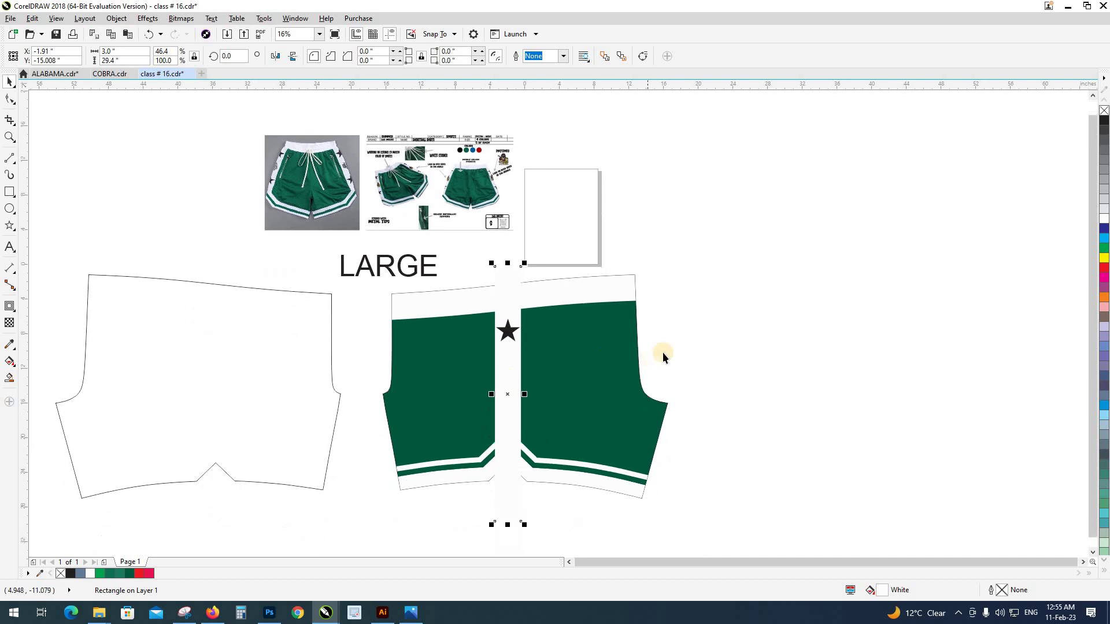
# Recheck the centre stripe in wireframe, then return to the filled view.
pyautogui.press('Escape')
pyautogui.scroll(1, 510, 341)
pyautogui.hotkey('shift', 'F9')
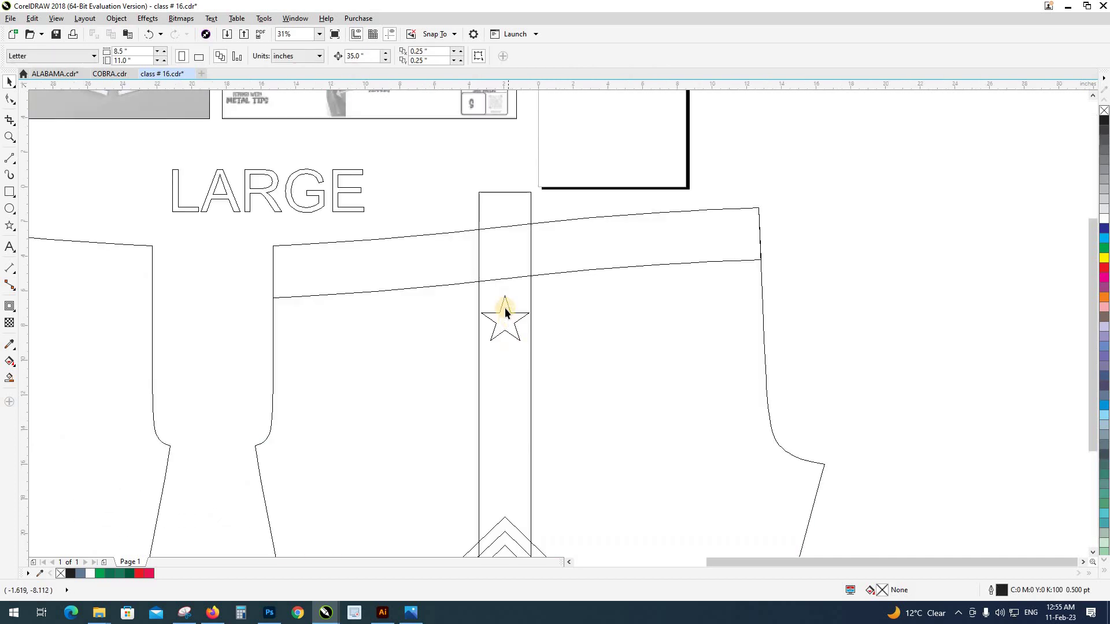
pyautogui.scroll(1, 503, 286)
pyautogui.scroll(-1, 509, 281)
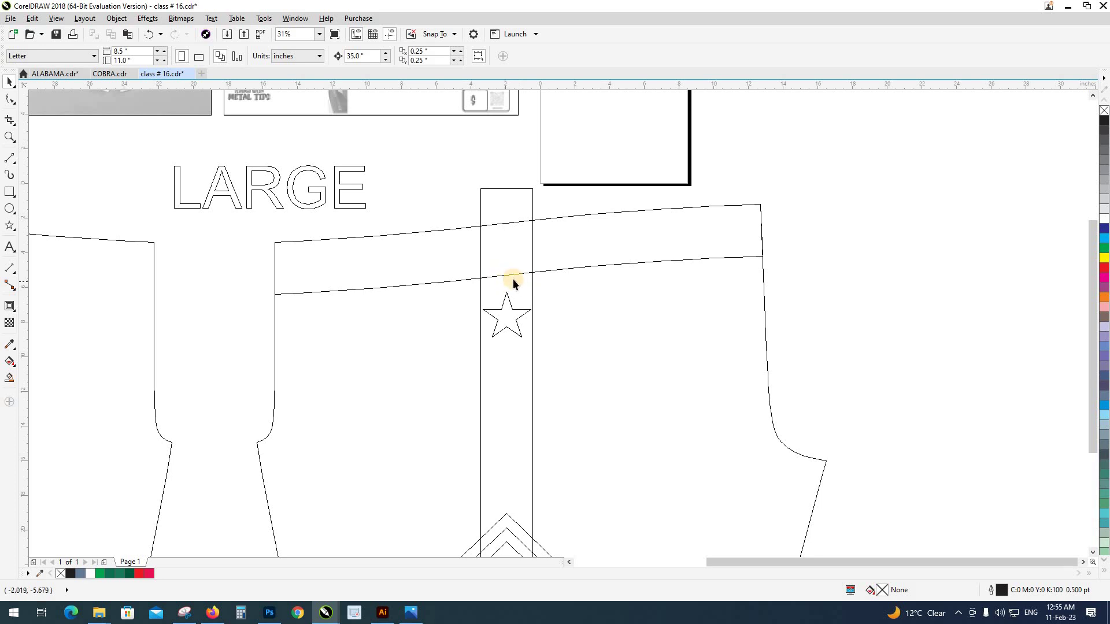
pyautogui.hotkey('shift', 'F9')
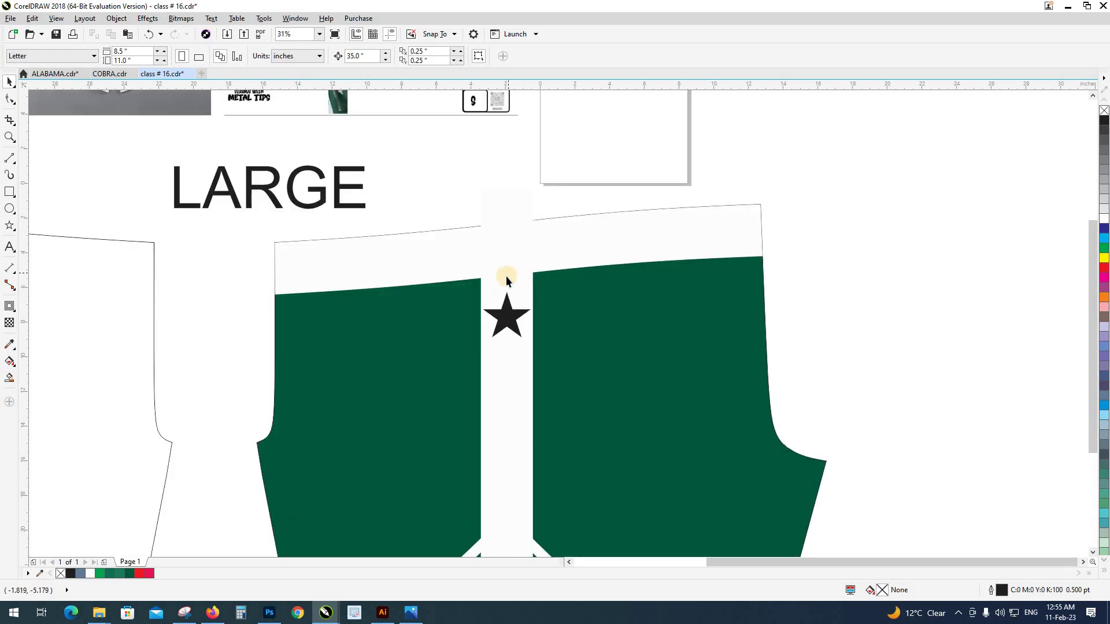
# Copy the star downward with a right-drag and repeat it for a third star.
pyautogui.hotkey('shift', 'F9')
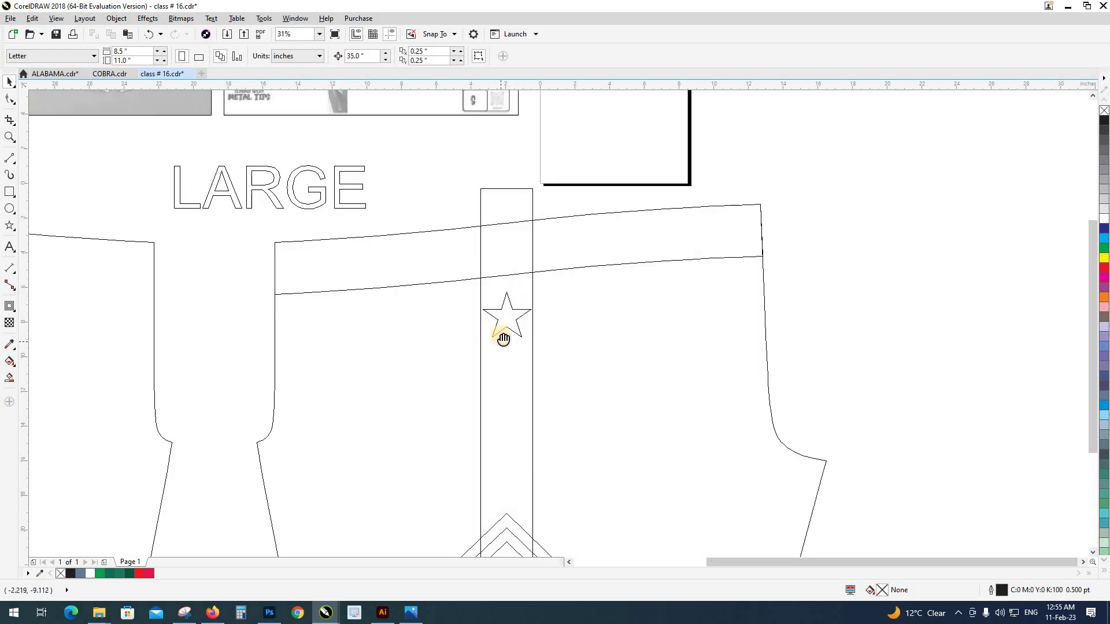
pyautogui.scroll(-1, 509, 321)
pyautogui.moveTo(513, 302); pyautogui.dragTo(510, 376)
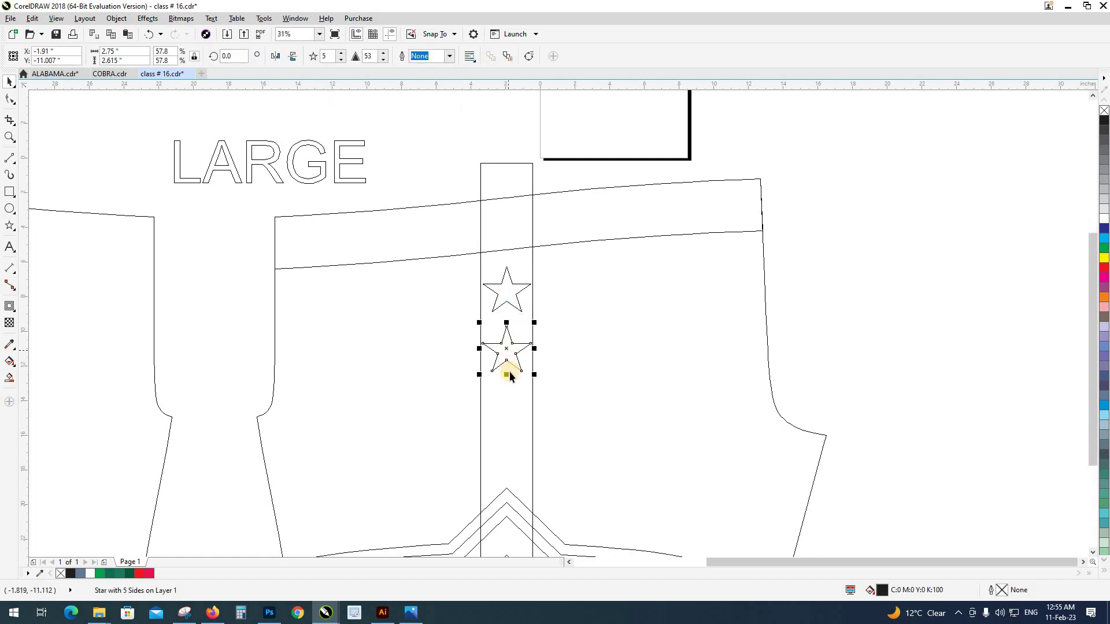
pyautogui.hotkey('ctrl', 'r')
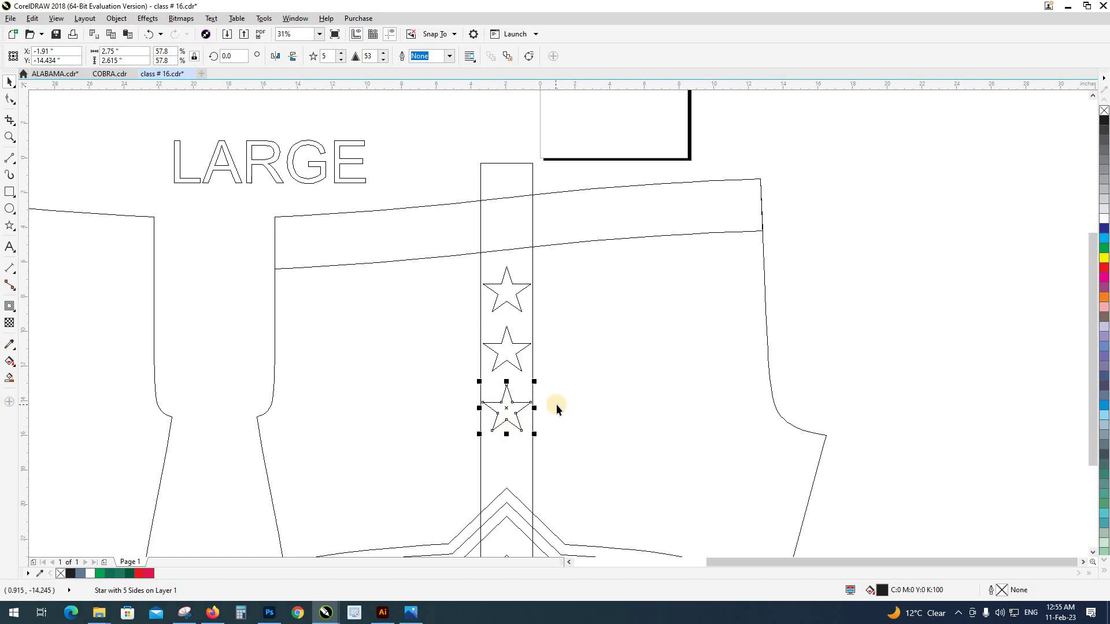
pyautogui.scroll(-3, 556, 404)
pyautogui.click(547, 395)
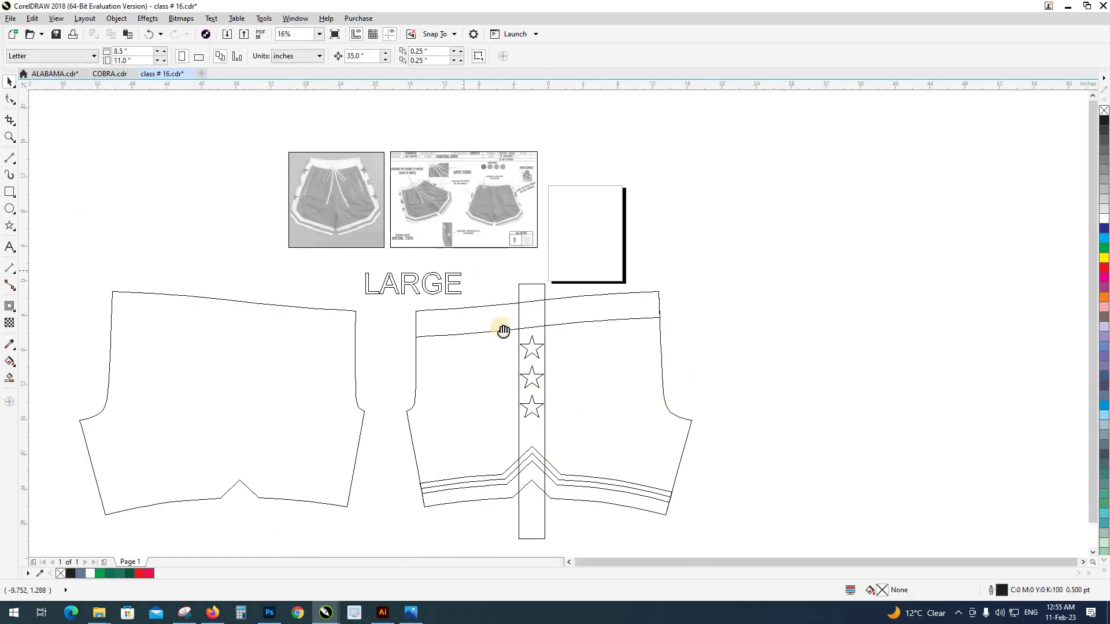
# Move the lowest star further down the white stripe.
pyautogui.scroll(3, 477, 259)
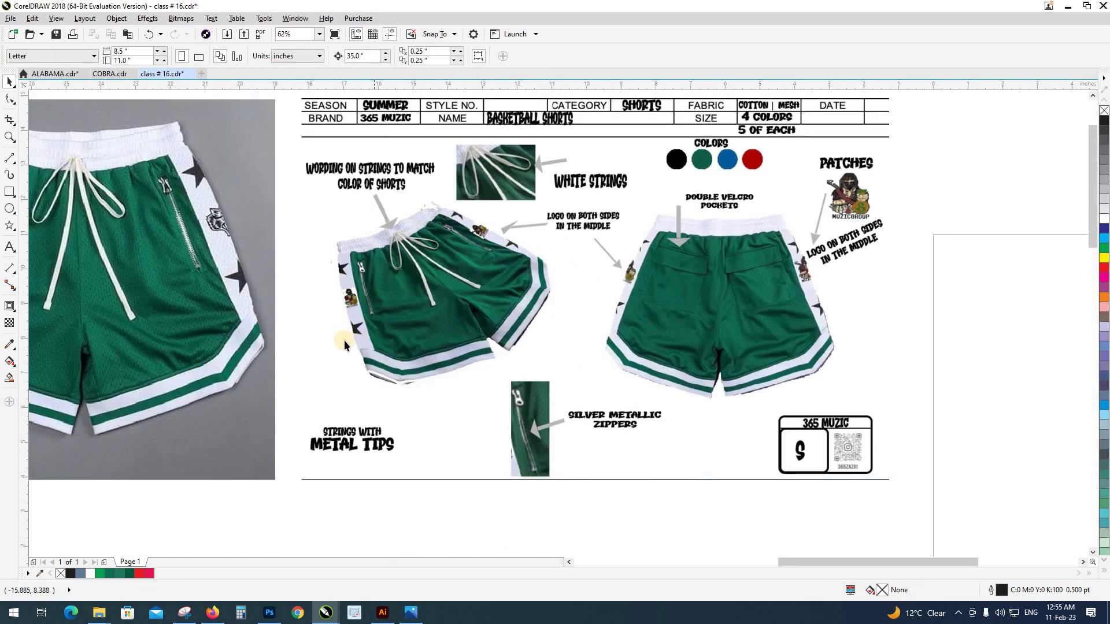
pyautogui.scroll(2, 345, 344)
pyautogui.scroll(-4, 471, 351)
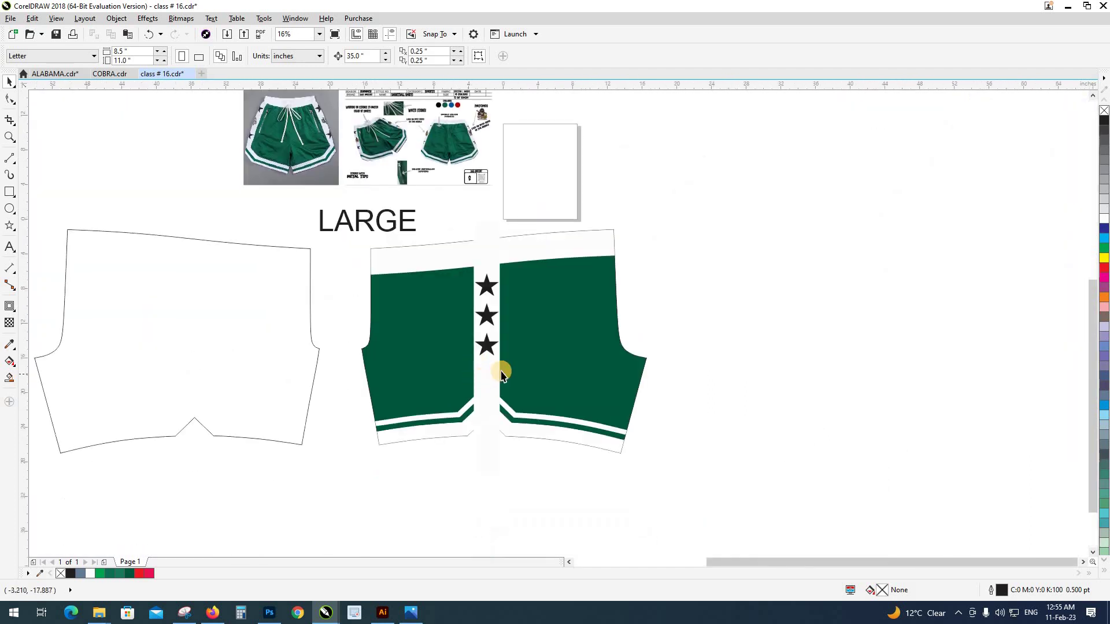
pyautogui.scroll(3, 501, 374)
pyautogui.moveTo(508, 305); pyautogui.dragTo(509, 341)
pyautogui.scroll(-3, 508, 398)
pyautogui.scroll(1, 502, 350)
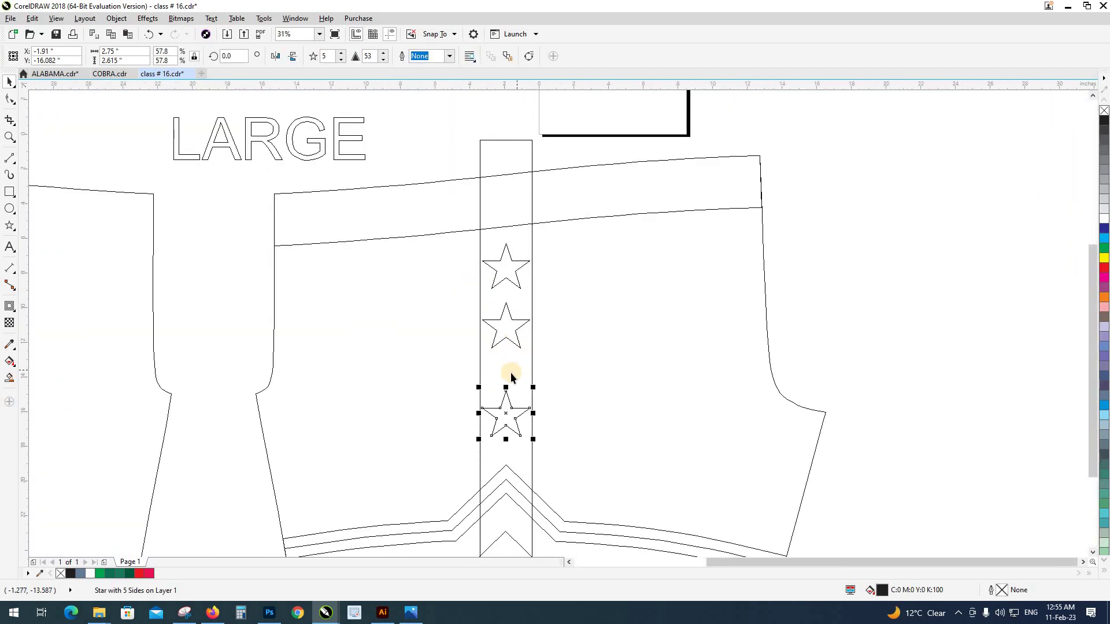
pyautogui.scroll(1, 511, 377)
pyautogui.scroll(-1, 509, 376)
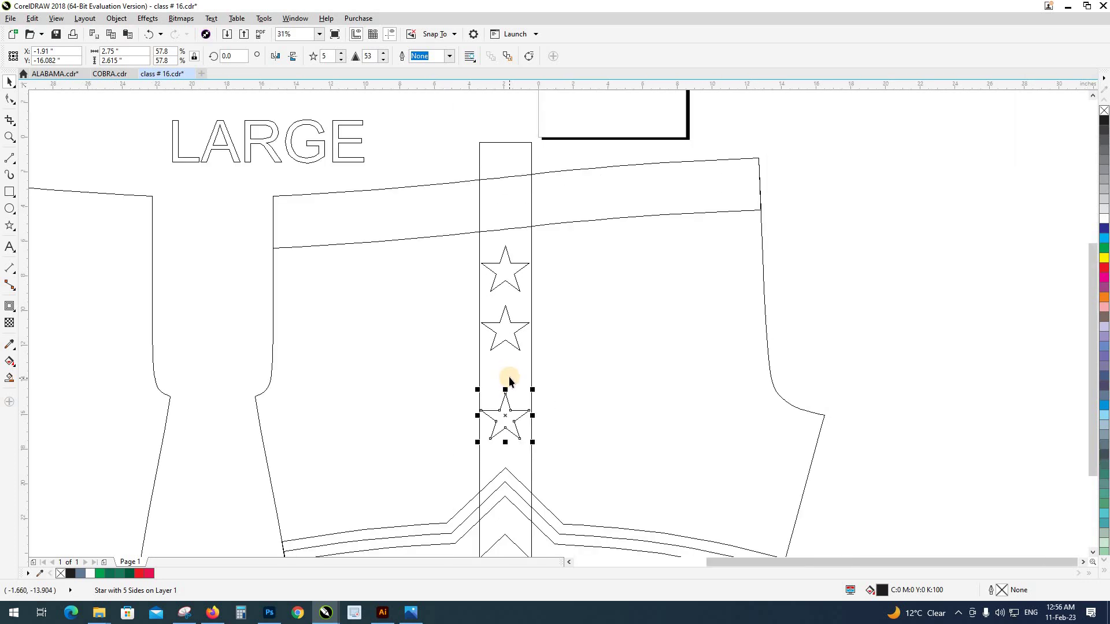
# Drag the middle of the three stars down to even the spacing, then view with fills.
pyautogui.keyDown('shift'); pyautogui.click(515, 335); pyautogui.keyUp('shift')
pyautogui.keyDown('shift'); pyautogui.click(516, 280); pyautogui.keyUp('shift')
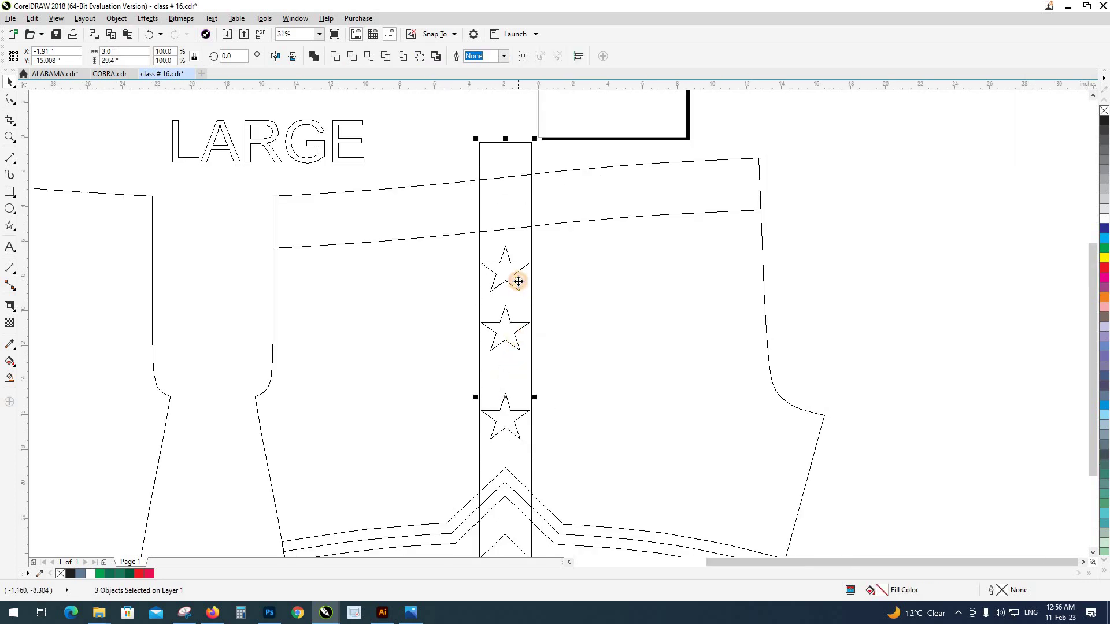
pyautogui.click(504, 405)
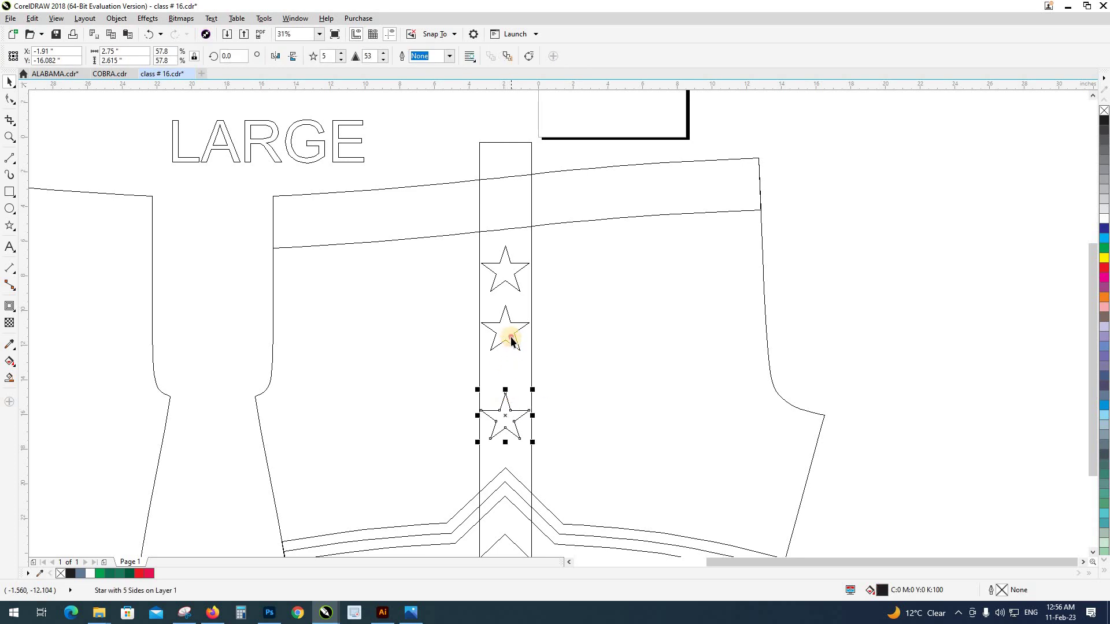
pyautogui.keyDown('shift'); pyautogui.click(507, 334); pyautogui.keyUp('shift')
pyautogui.keyDown('shift'); pyautogui.click(507, 286); pyautogui.keyUp('shift')
pyautogui.moveTo(505, 324); pyautogui.dragTo(500, 338)
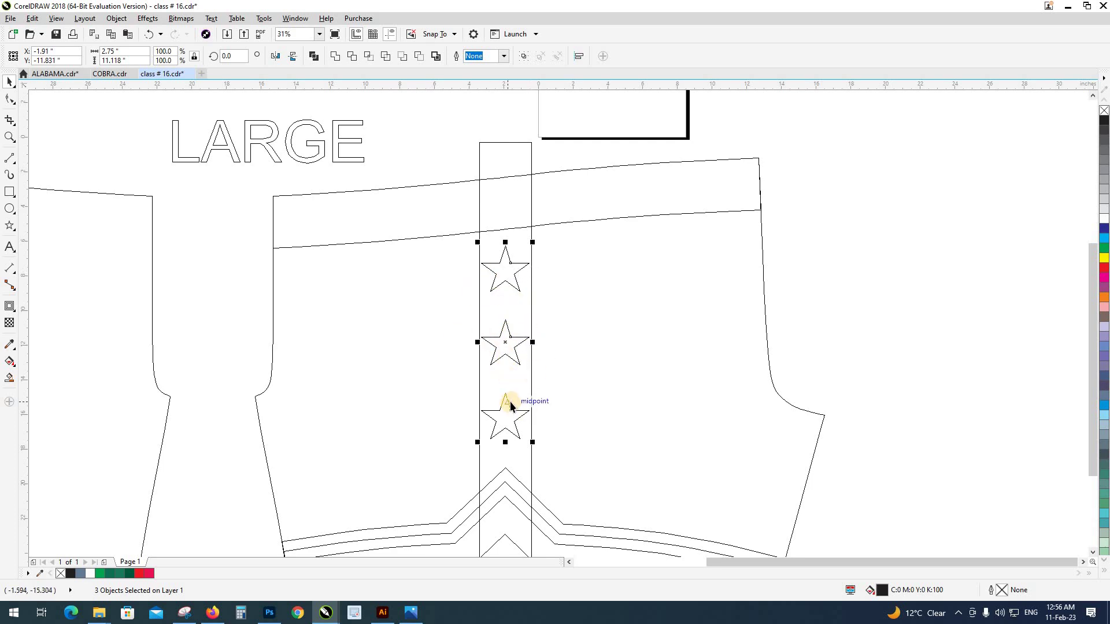
pyautogui.hotkey('shift', 'F9')
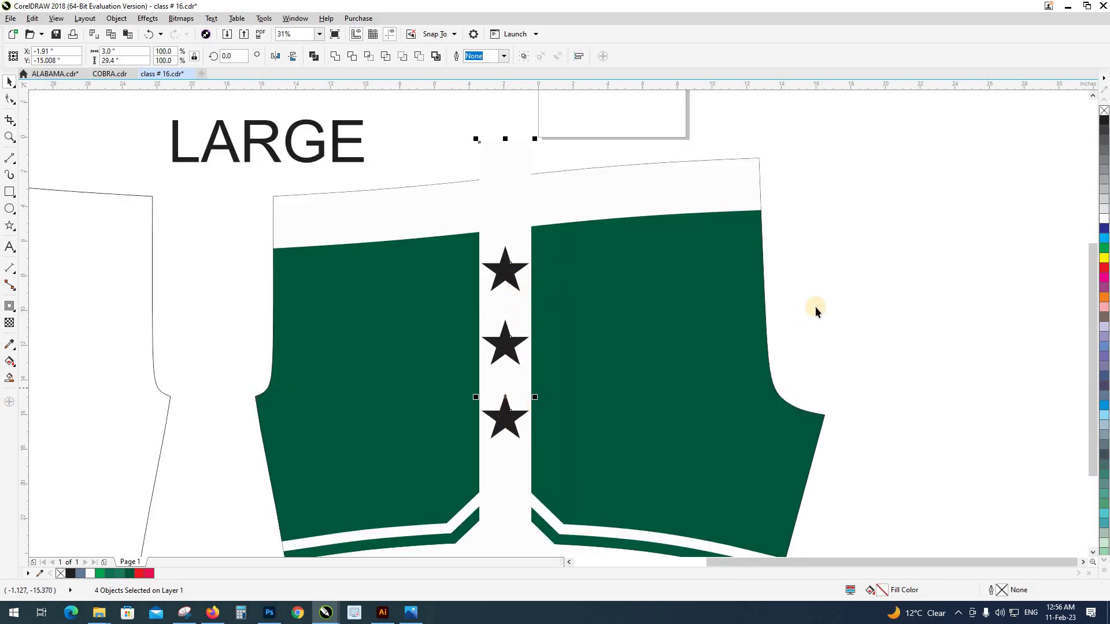
# Group the three black stars with Ctrl+G.
pyautogui.click(547, 421)
pyautogui.click(512, 399)
pyautogui.keyDown('shift'); pyautogui.click(510, 266); pyautogui.keyUp('shift')
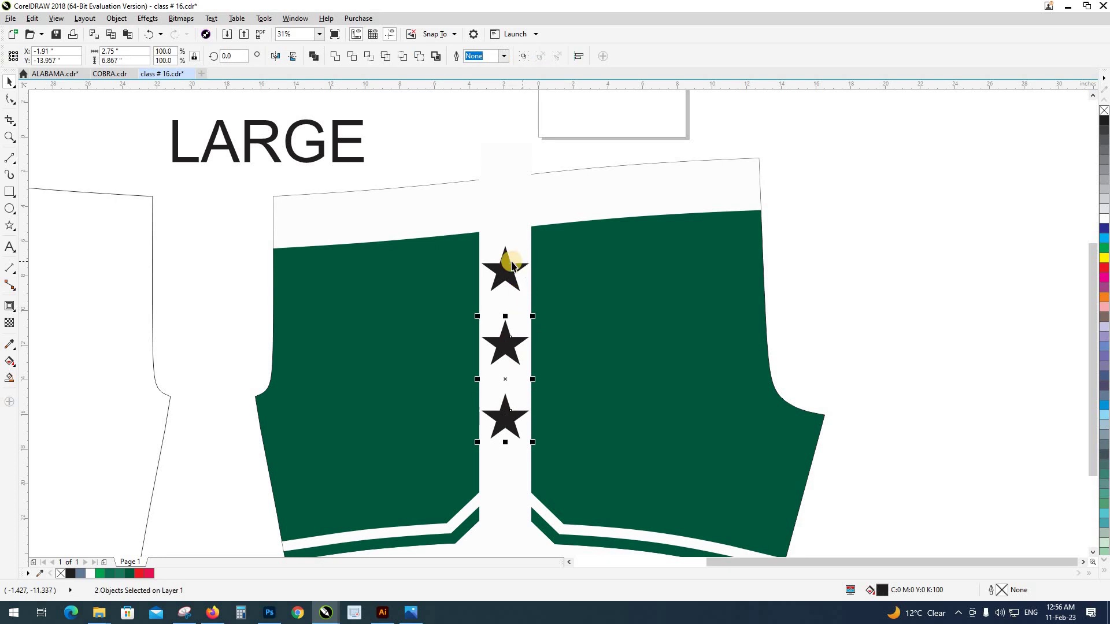
pyautogui.keyDown('shift'); pyautogui.click(510, 266); pyautogui.keyUp('shift')
pyautogui.hotkey('ctrl', 'g')
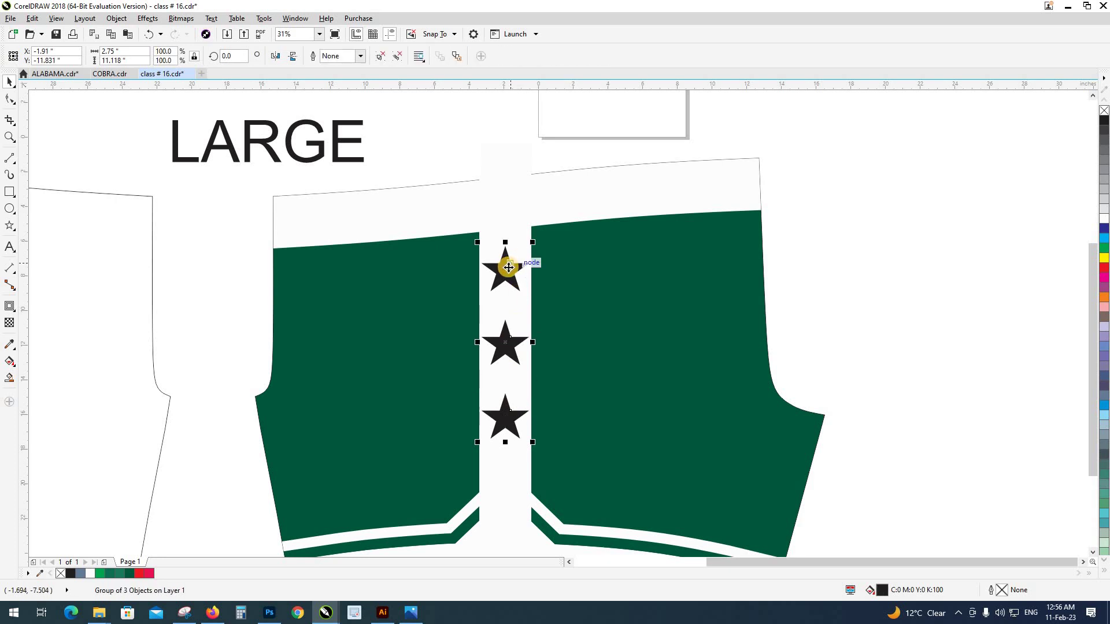
# Check in wireframe that the white centre strip sits within the shorts outline.
pyautogui.scroll(-2, 509, 266)
pyautogui.scroll(2, 504, 369)
pyautogui.click(503, 369)
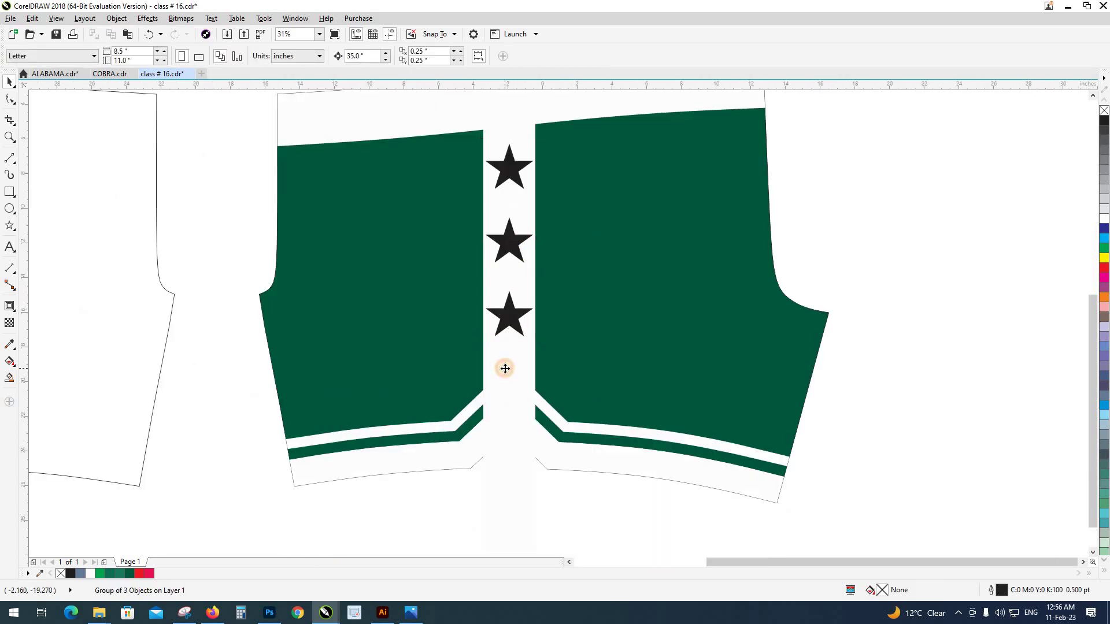
pyautogui.hotkey('shift', 'F9')
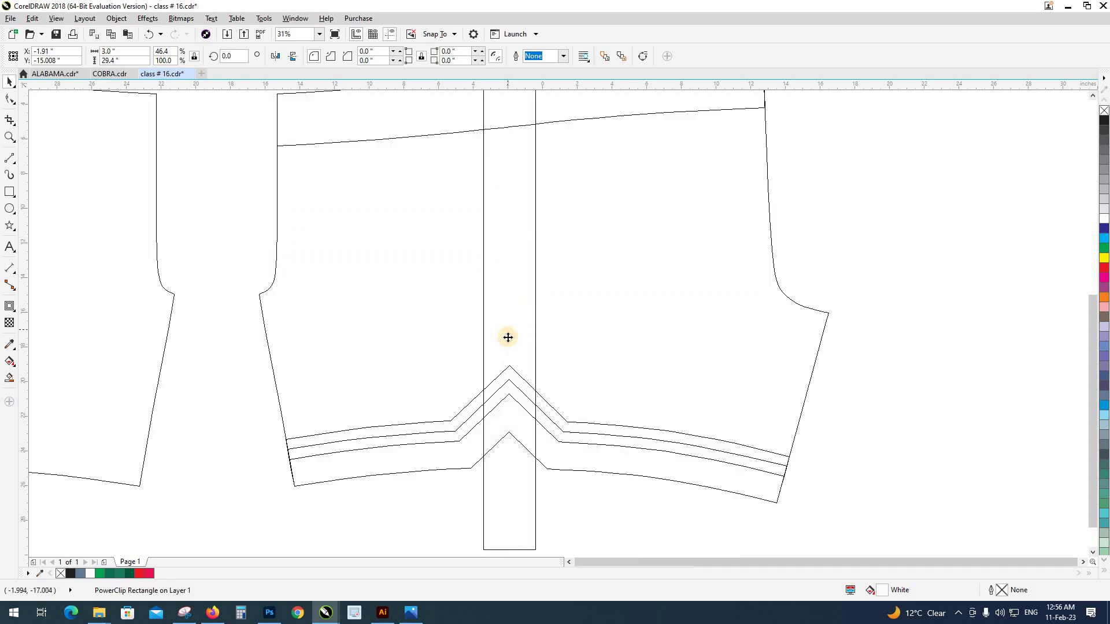
pyautogui.scroll(-2, 506, 347)
pyautogui.hotkey('shift', 'F9')
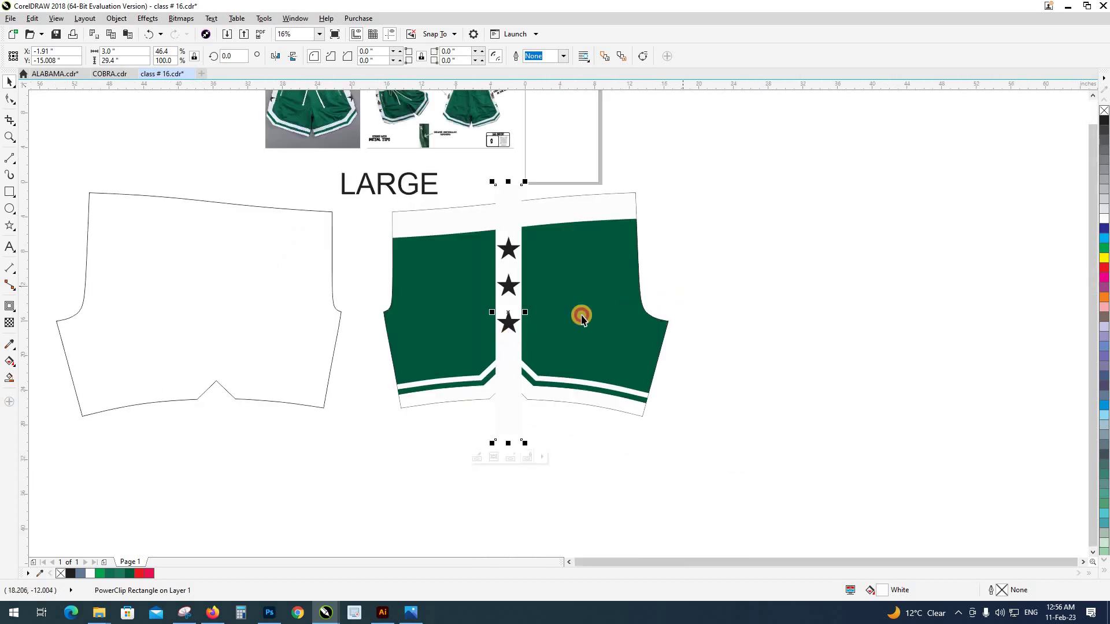
pyautogui.click(537, 329)
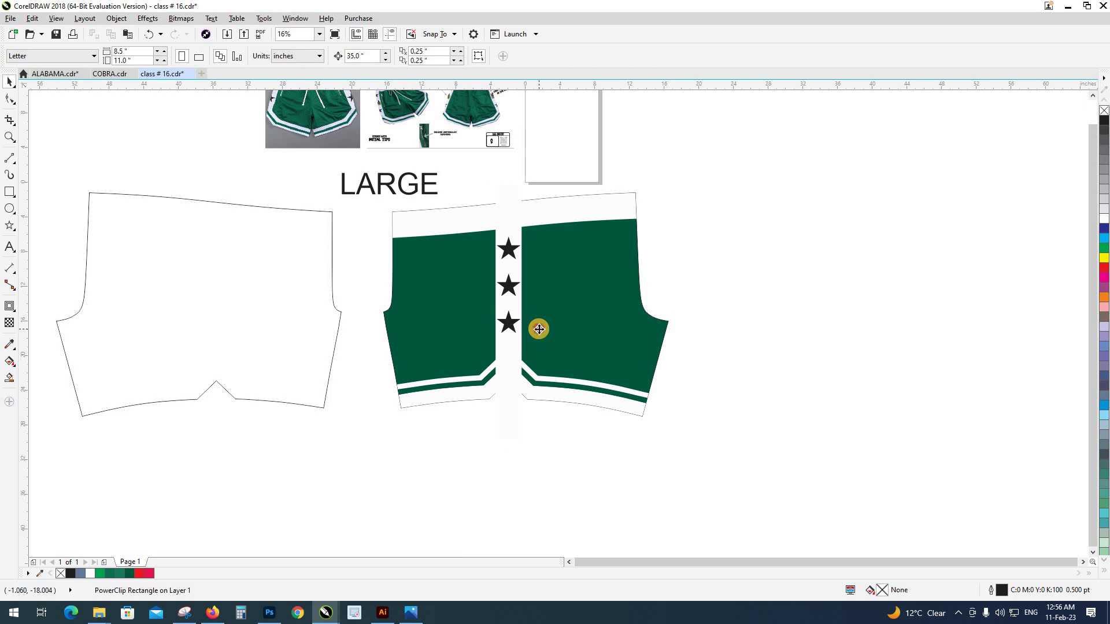
pyautogui.click(539, 329)
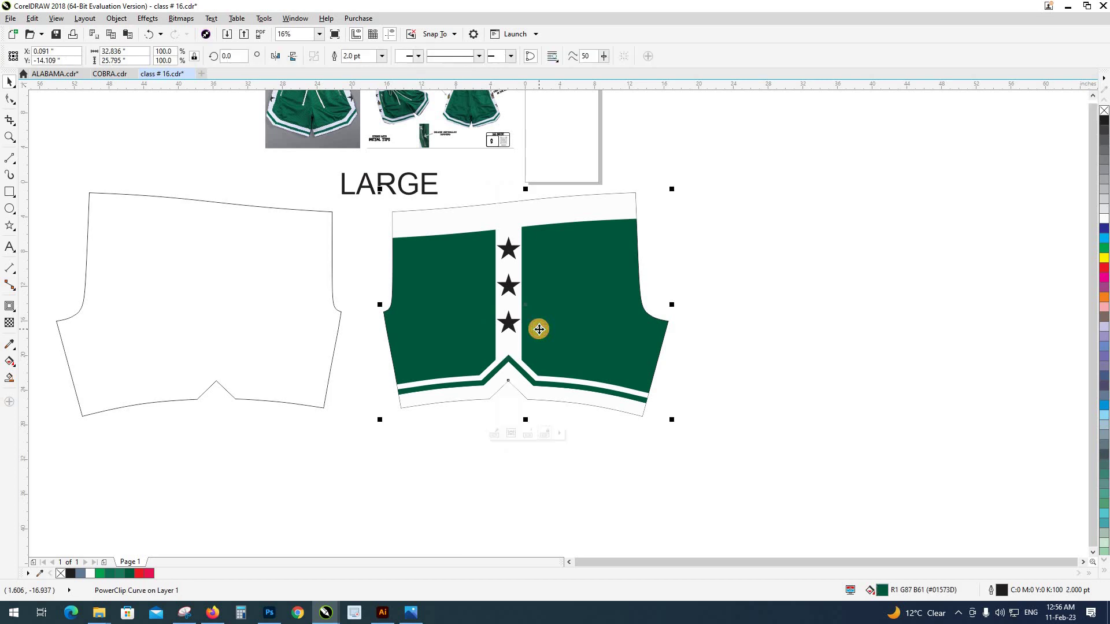
pyautogui.click(615, 454)
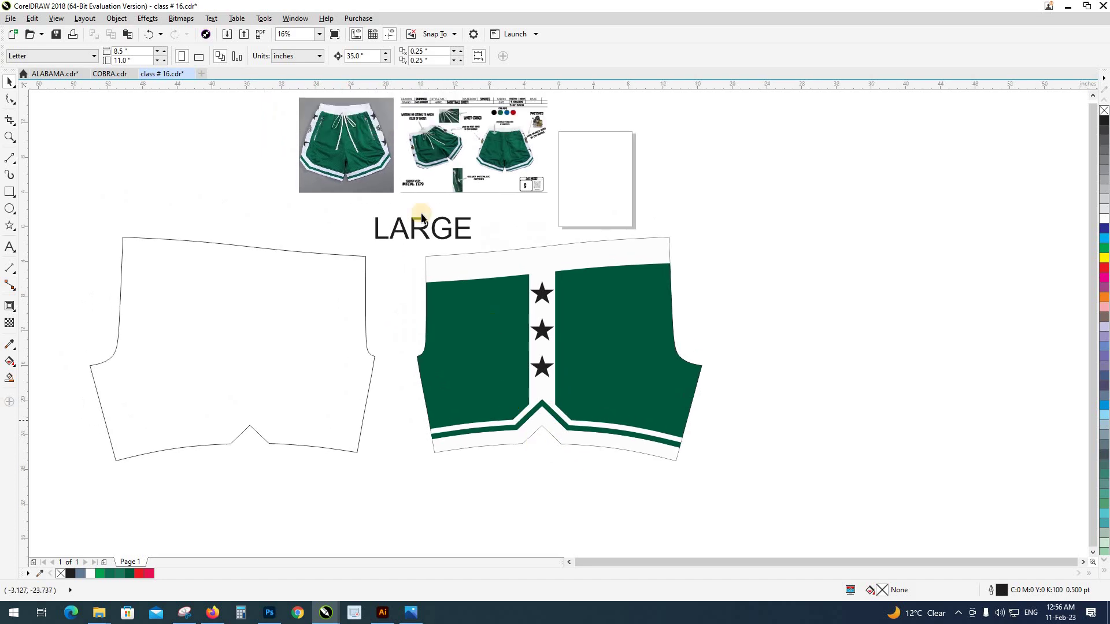
# Zoom in and inspect the hem's V notch in wireframe view.
pyautogui.scroll(2, 539, 407)
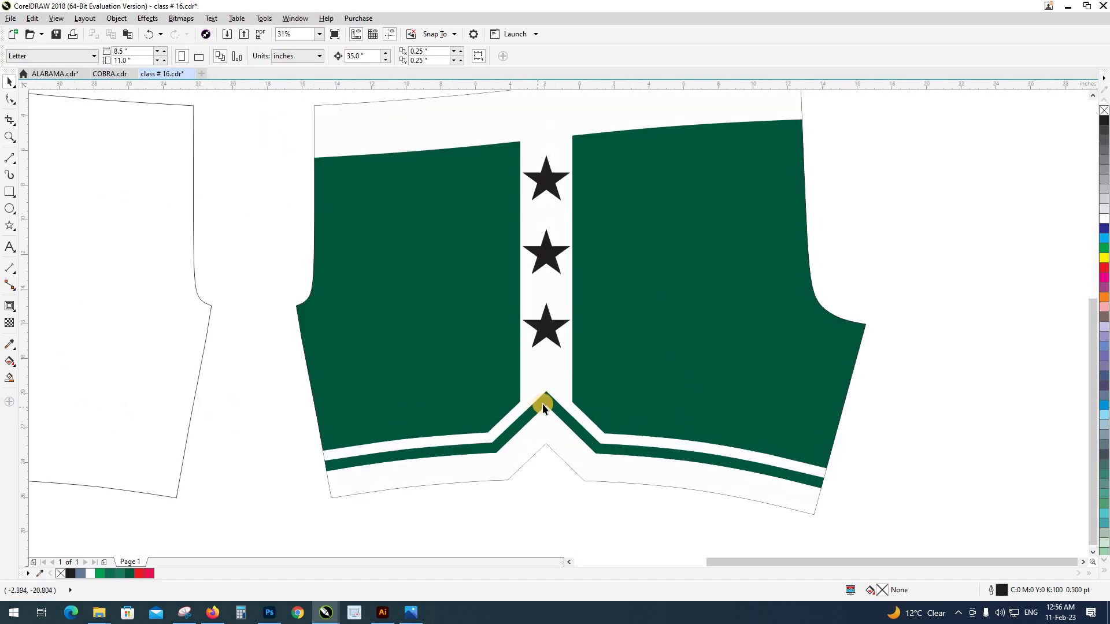
pyautogui.scroll(2, 544, 404)
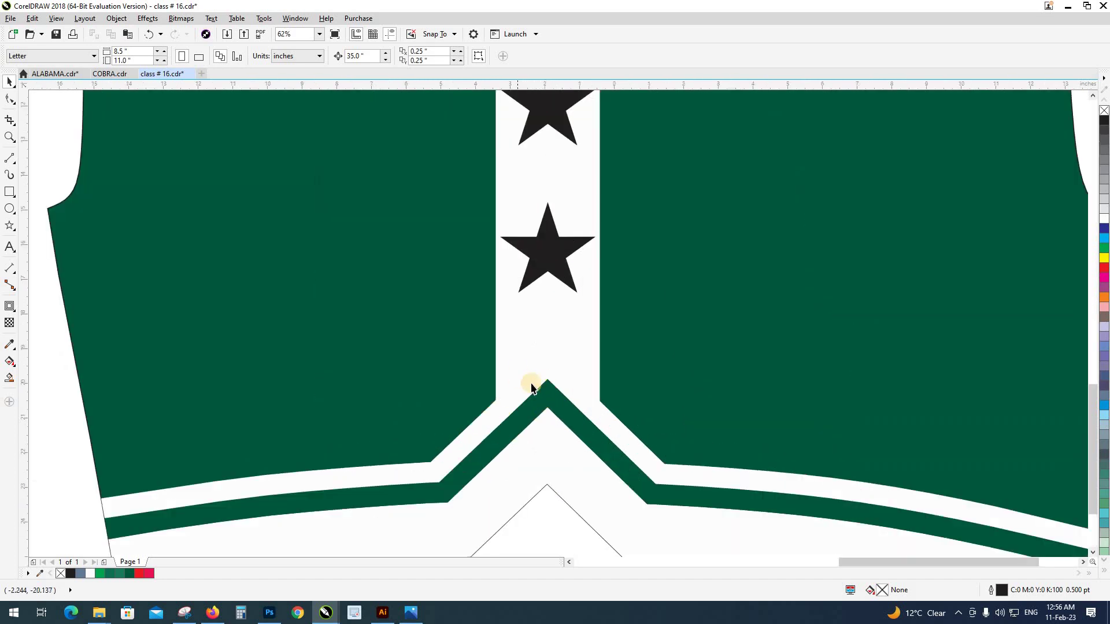
pyautogui.scroll(-2, 547, 402)
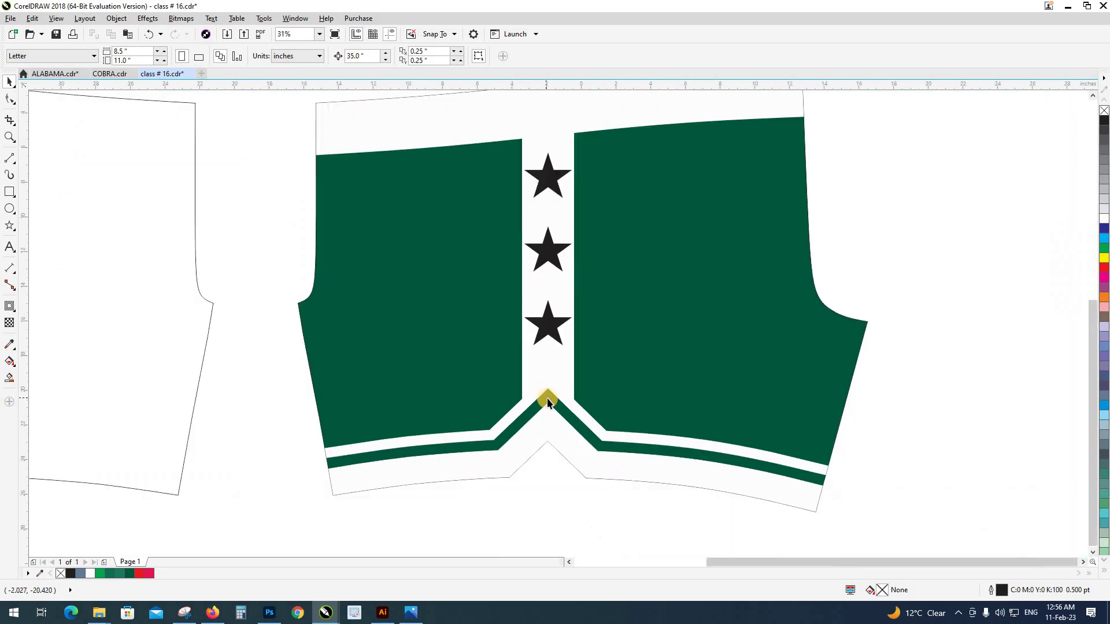
pyautogui.hotkey('shift', 'F9')
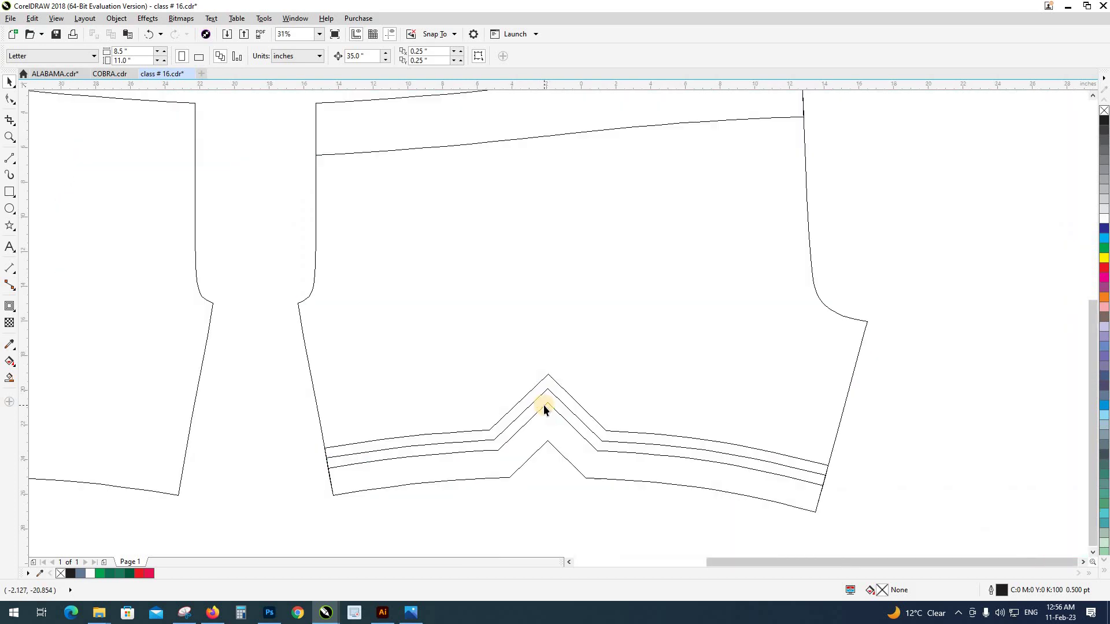
pyautogui.scroll(2, 545, 406)
pyautogui.scroll(-2, 544, 401)
pyautogui.scroll(-2, 543, 397)
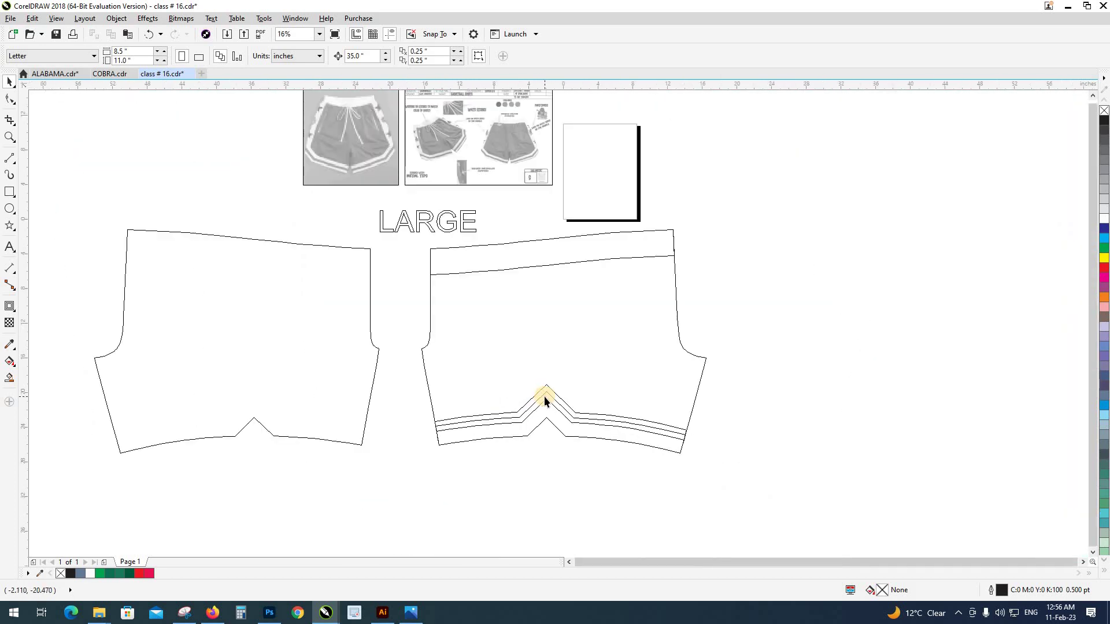
pyautogui.hotkey('shift', 'F9')
# Bring the green chevron hem stripe in front of the white centre strip.
pyautogui.click(542, 427)
pyautogui.press('Escape')
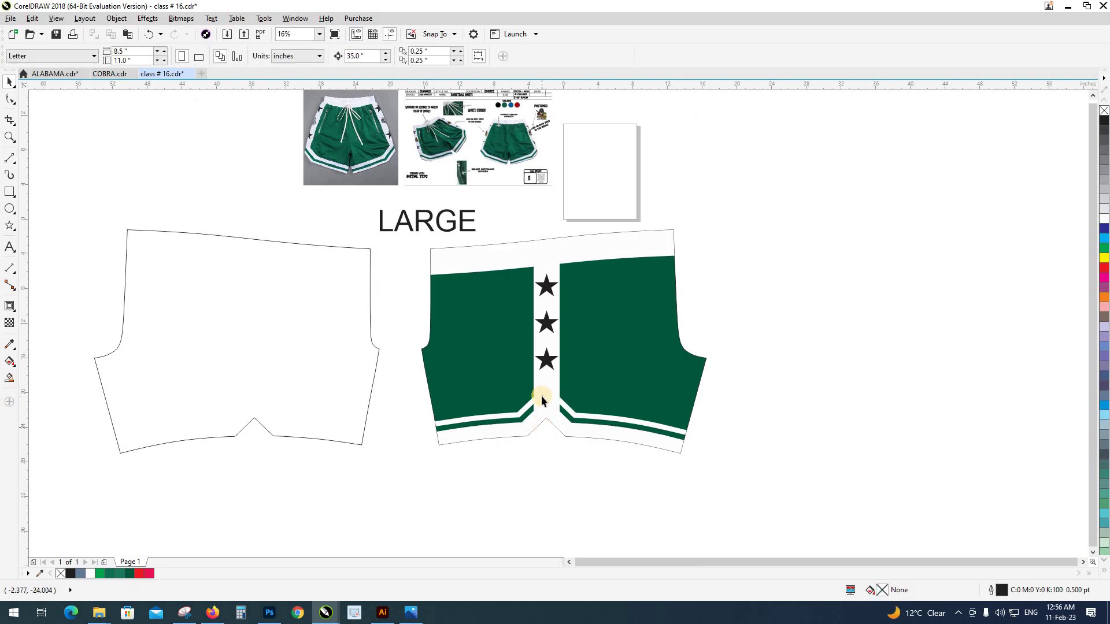
pyautogui.scroll(4, 549, 411)
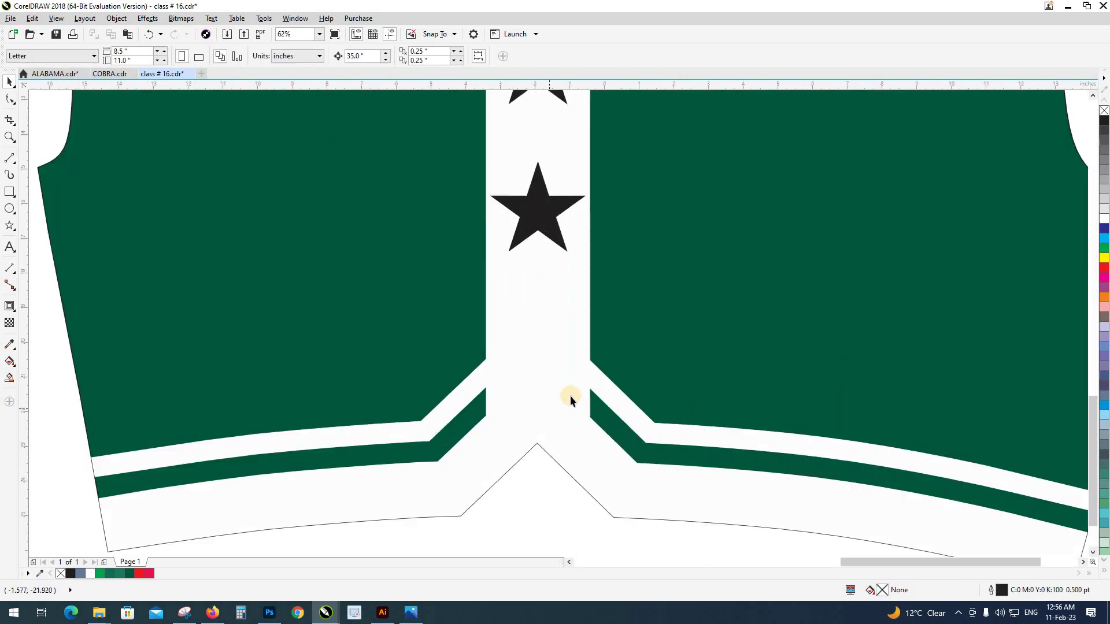
pyautogui.keyDown('alt'); pyautogui.click(537, 411); pyautogui.keyUp('alt')
pyautogui.hotkey('shift', 'pageup')
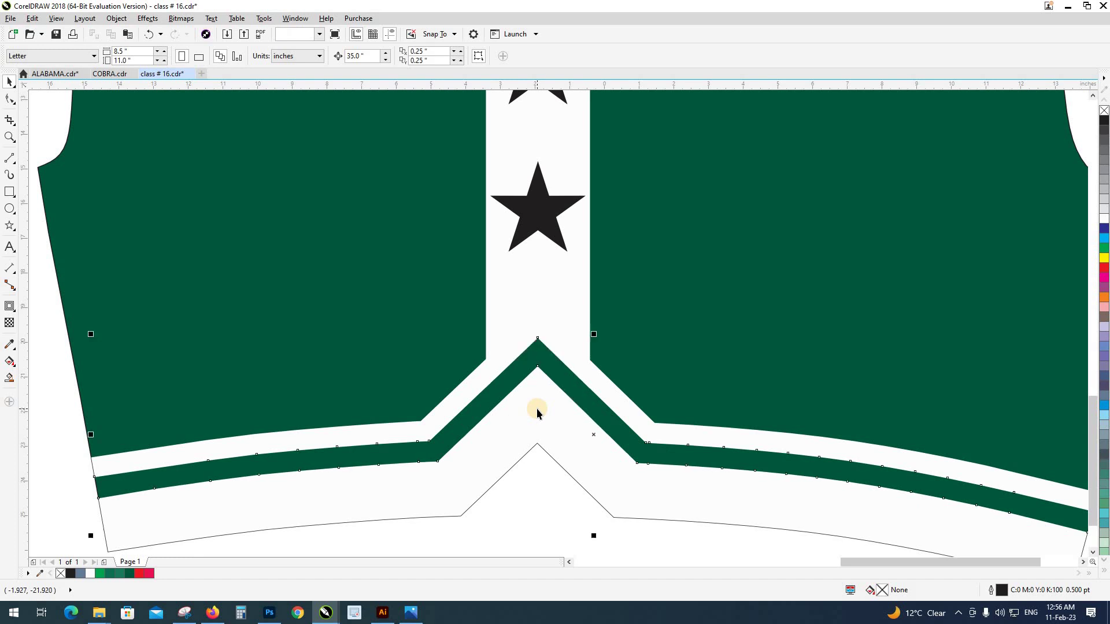
pyautogui.scroll(-2, 521, 373)
pyautogui.scroll(-2, 520, 376)
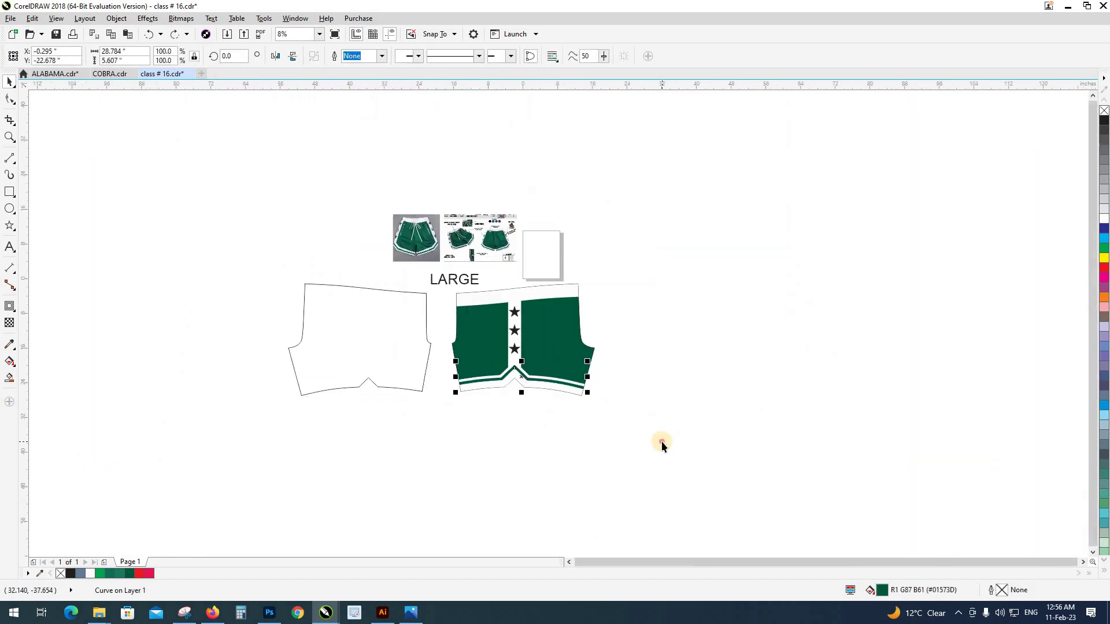
pyautogui.click(661, 442)
# Select the hem stripe pieces, the green shorts pieces and the white waistband to check them.
pyautogui.moveTo(705, 438); pyautogui.dragTo(397, 335)
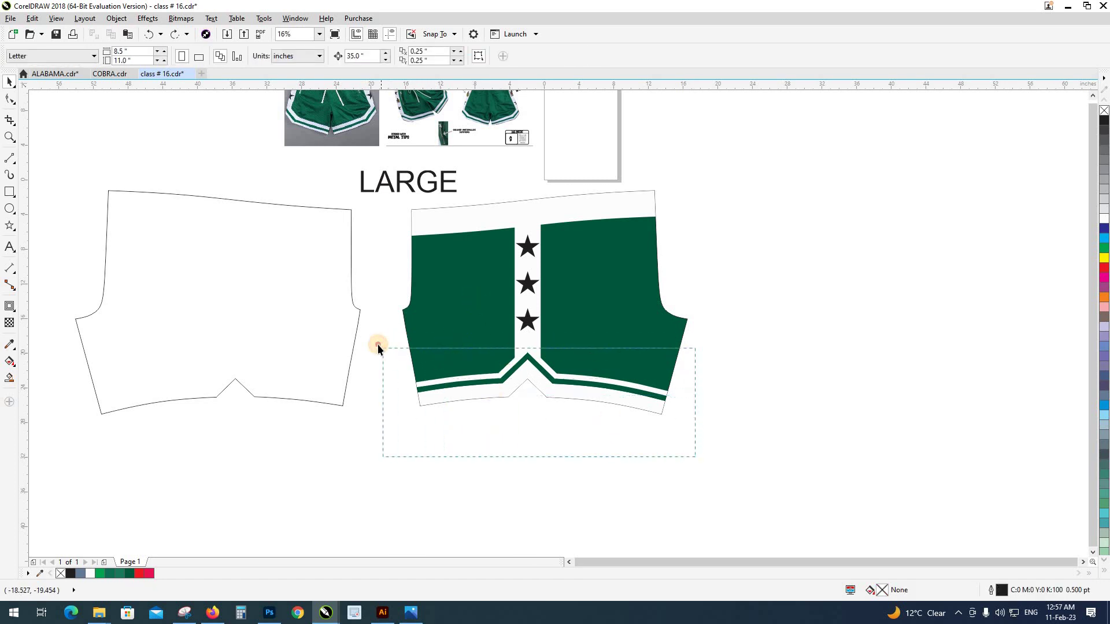
pyautogui.moveTo(435, 379); pyautogui.dragTo(376, 347)
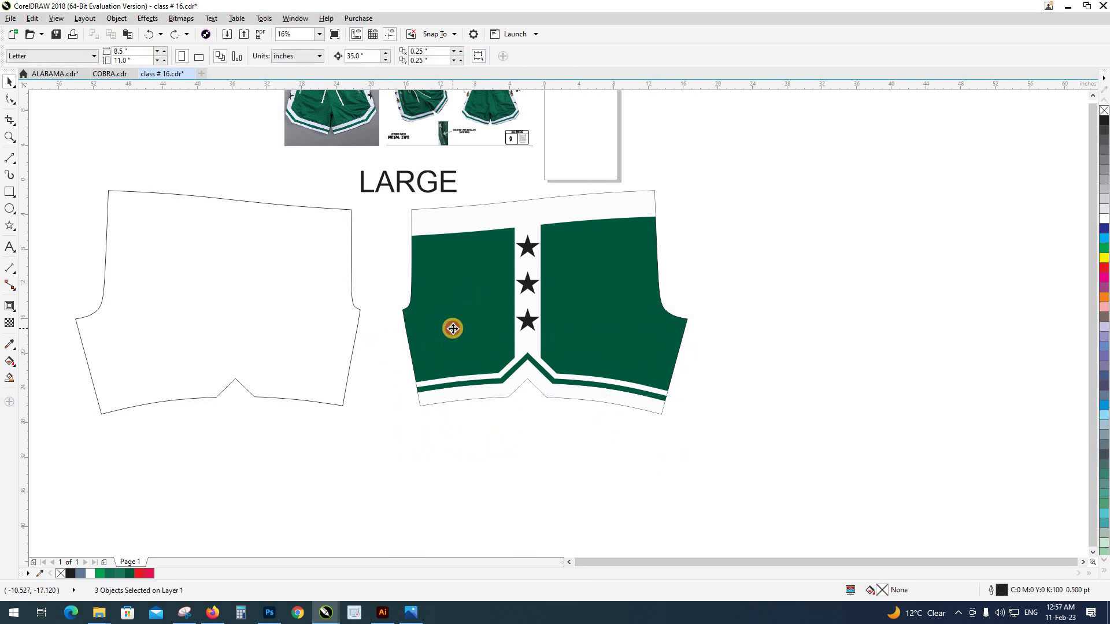
pyautogui.click(451, 329)
pyautogui.click(457, 443)
pyautogui.click(508, 228)
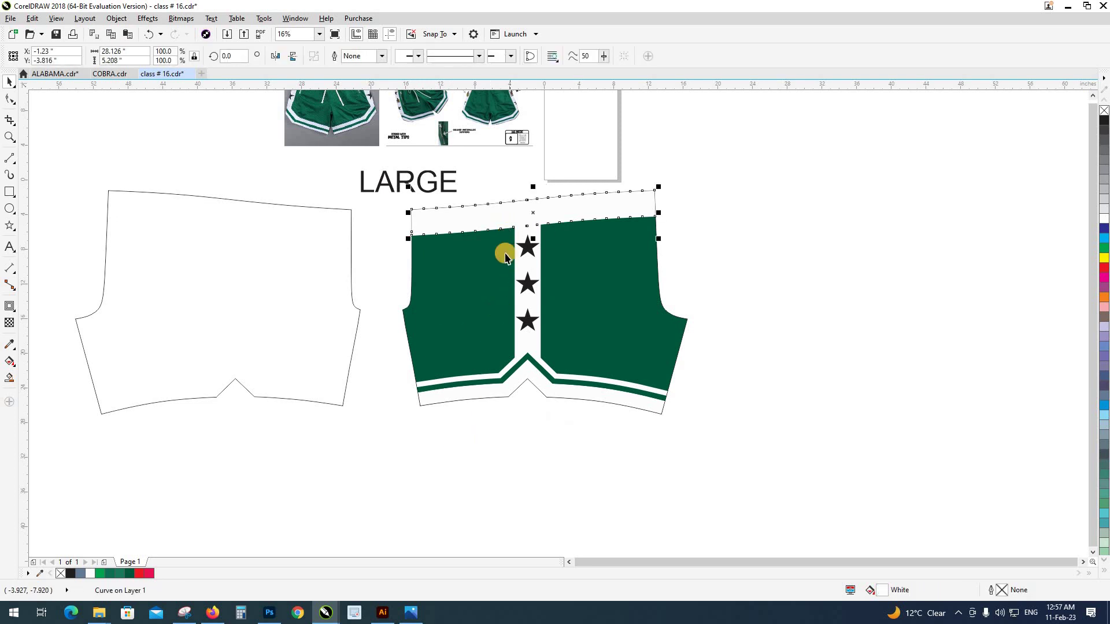
pyautogui.moveTo(490, 223); pyautogui.dragTo(488, 218)
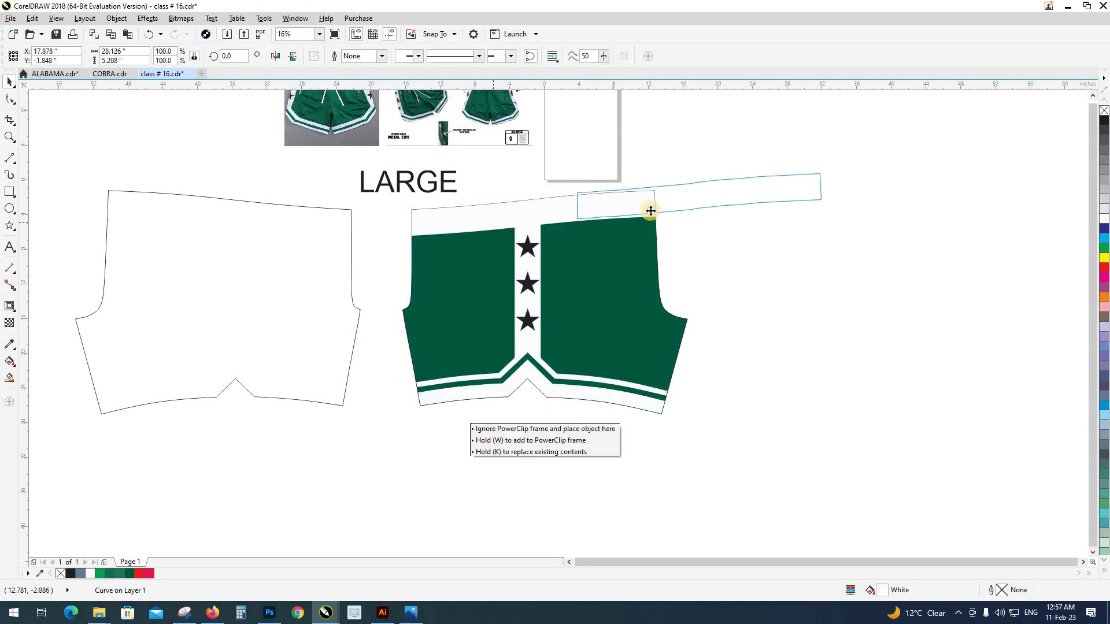
# Check the shorts piece in outline-only display, then return to the filled view.
pyautogui.scroll(2, 489, 220)
pyautogui.hotkey('shift', 'F9')
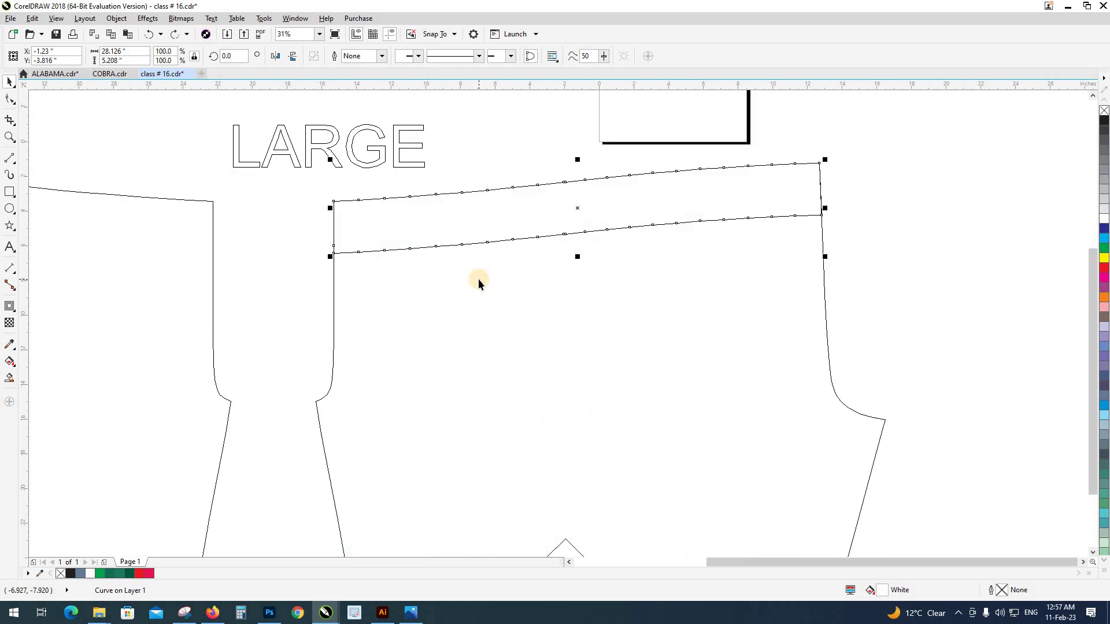
pyautogui.click(478, 279)
pyautogui.scroll(-2, 478, 279)
pyautogui.hotkey('shift', 'F9')
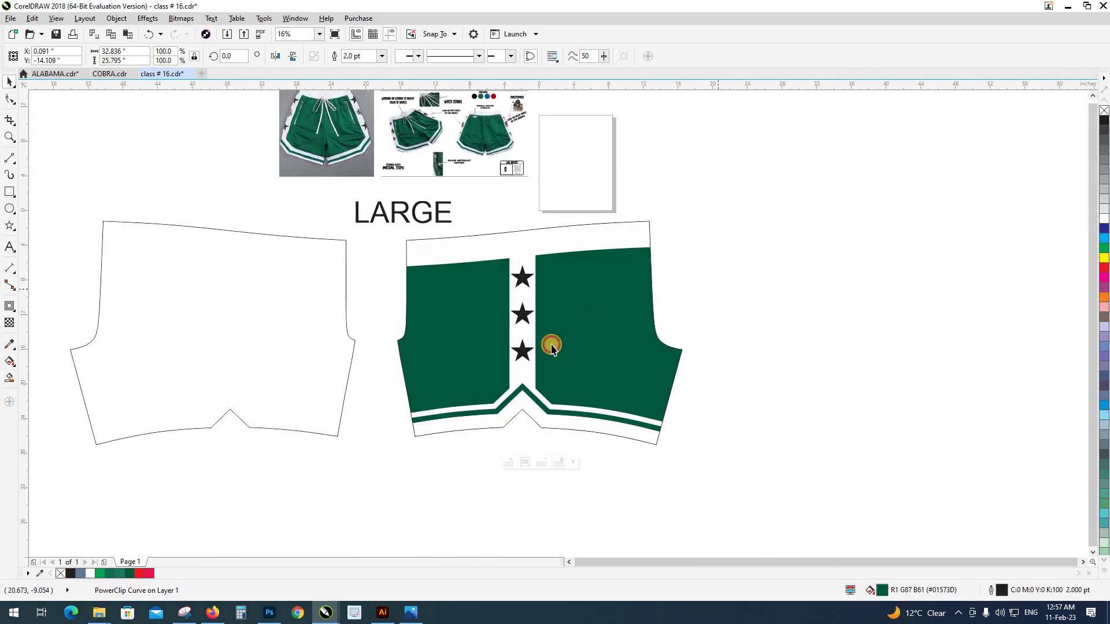
# Undo and cancel moving the shorts right so they stay beside the blank outline.
pyautogui.moveTo(549, 344); pyautogui.dragTo(830, 318)
pyautogui.hotkey('ctrl', 'z')
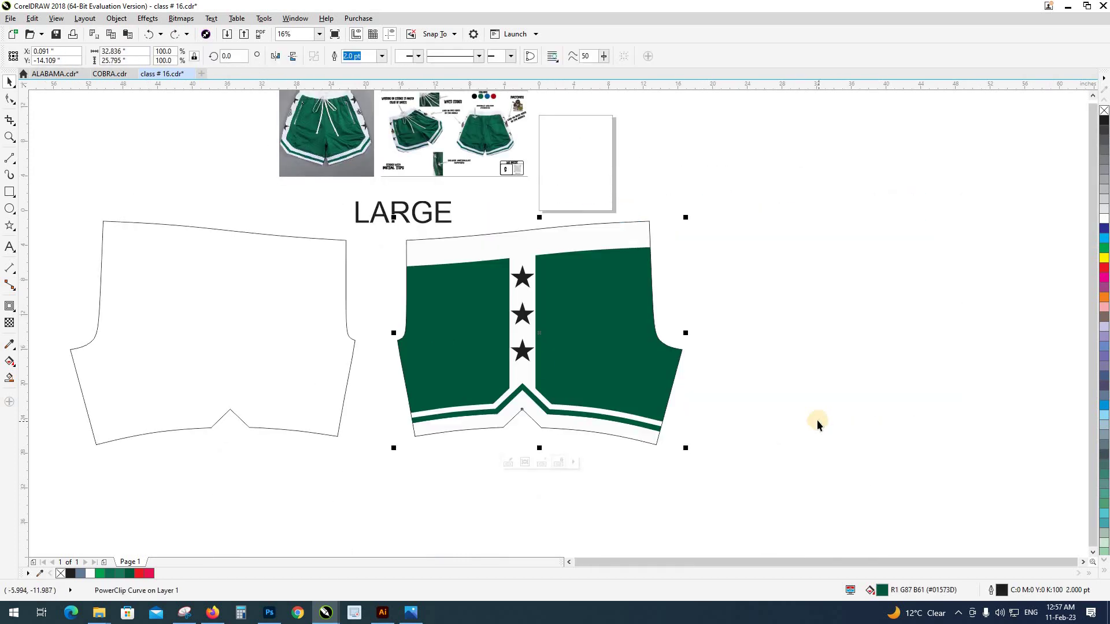
pyautogui.click(812, 419)
pyautogui.moveTo(580, 366); pyautogui.dragTo(828, 341)
pyautogui.press('Escape')
pyautogui.scroll(-2, 829, 341)
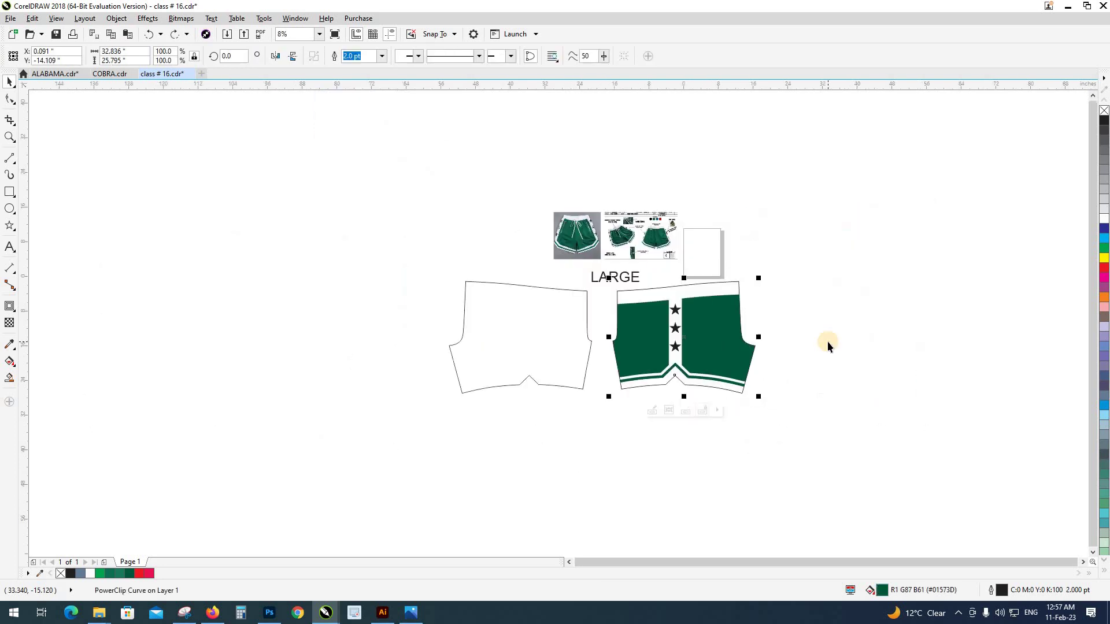
pyautogui.click(771, 345)
pyautogui.scroll(4, 771, 345)
pyautogui.scroll(-2, 547, 403)
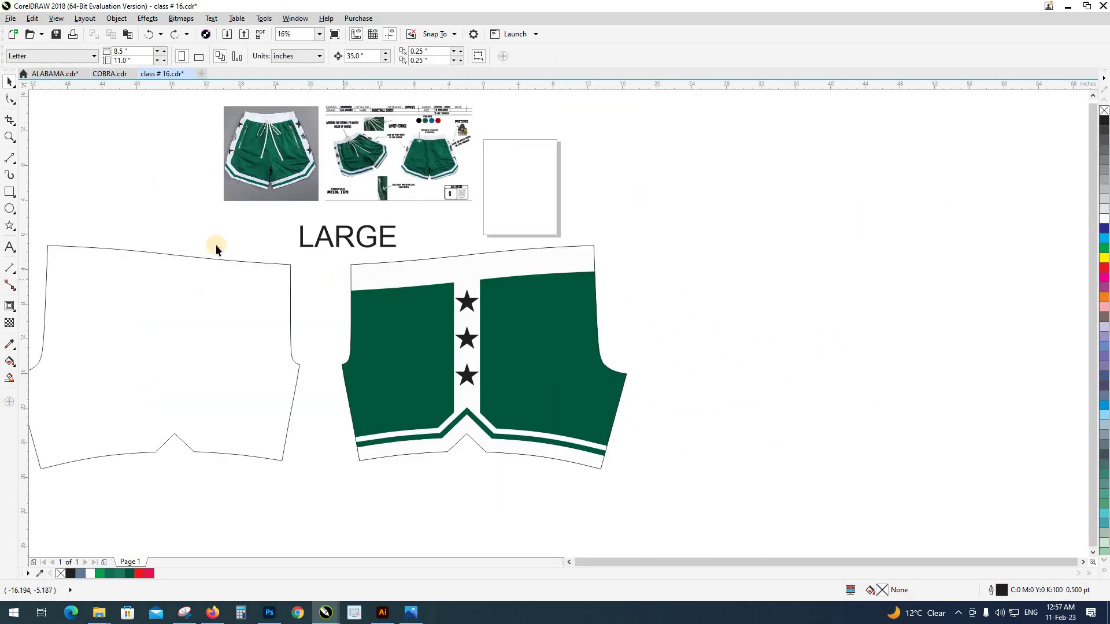
# Add a bold text mark 'L' below the shorts hem.
pyautogui.click(9, 248)
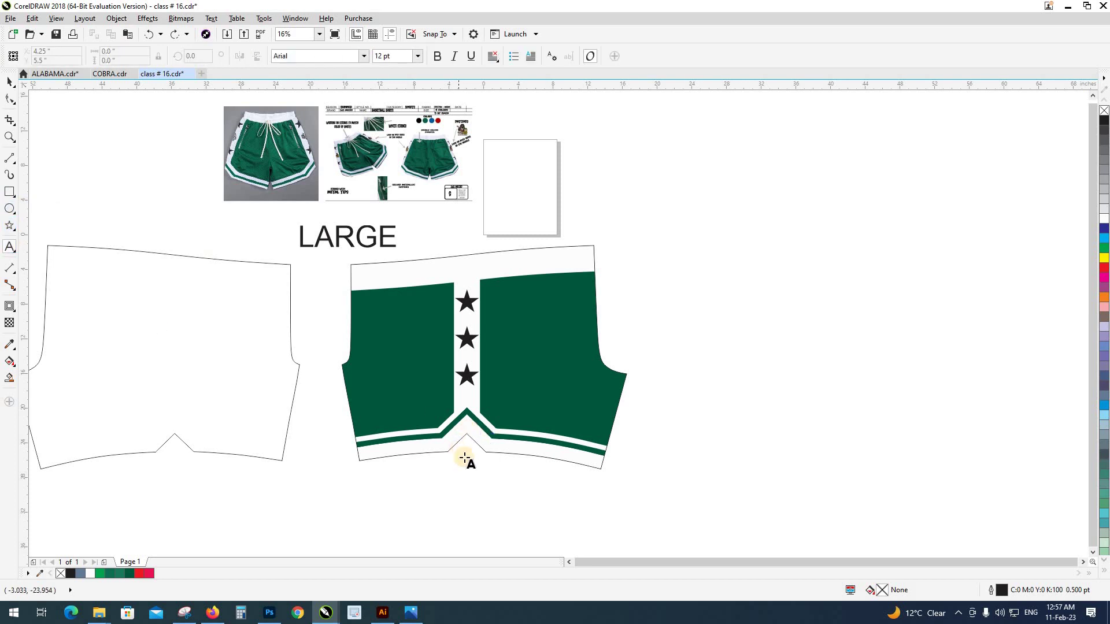
pyautogui.scroll(2, 465, 460)
pyautogui.click(475, 481)
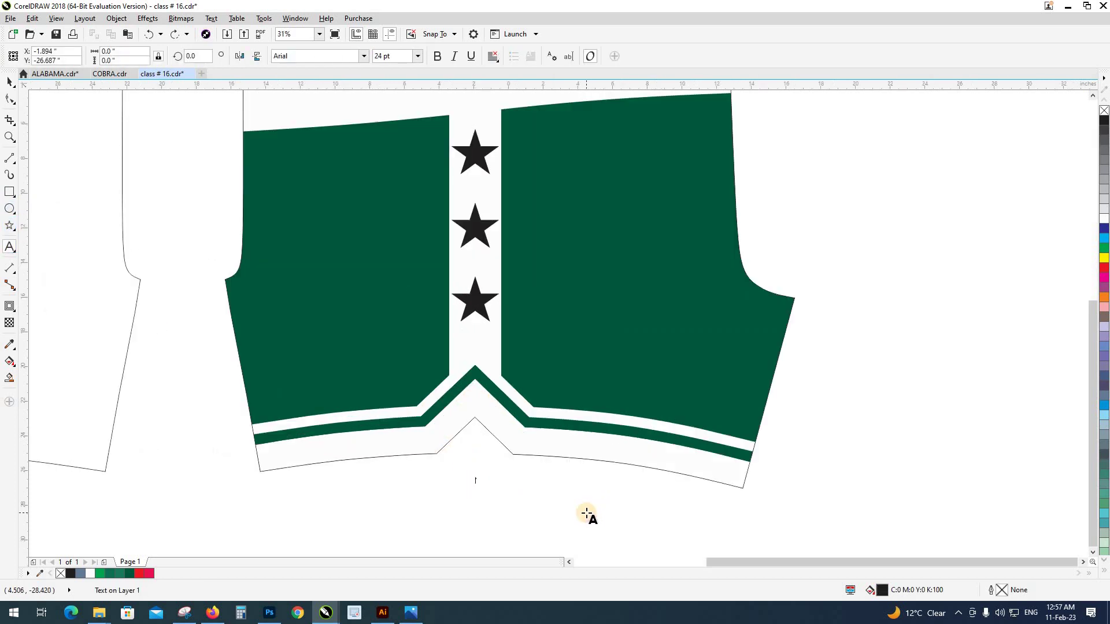
pyautogui.hotkey('ctrl', 'space')
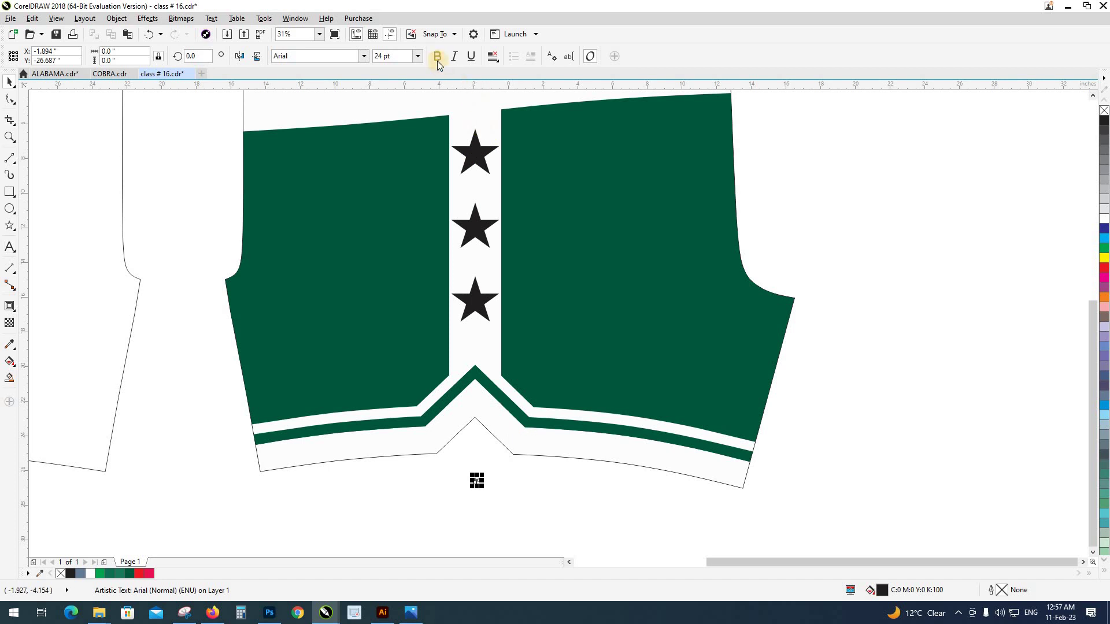
pyautogui.click(438, 57)
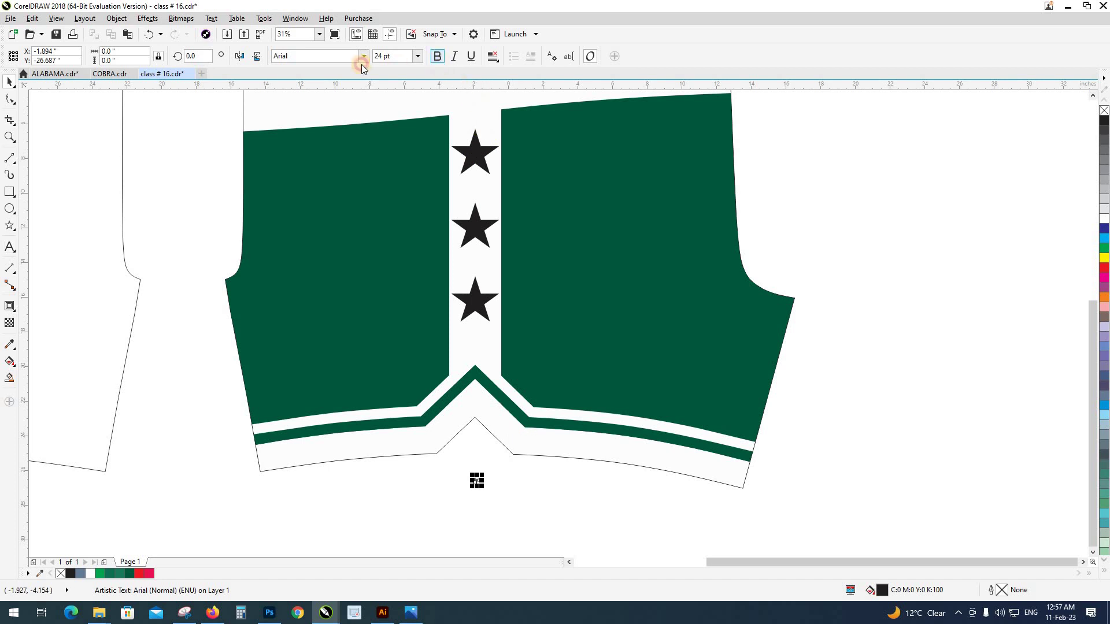
# Move the L mark onto the hem corner of the green shorts.
pyautogui.click(511, 452)
pyautogui.click(511, 489)
pyautogui.scroll(4, 503, 498)
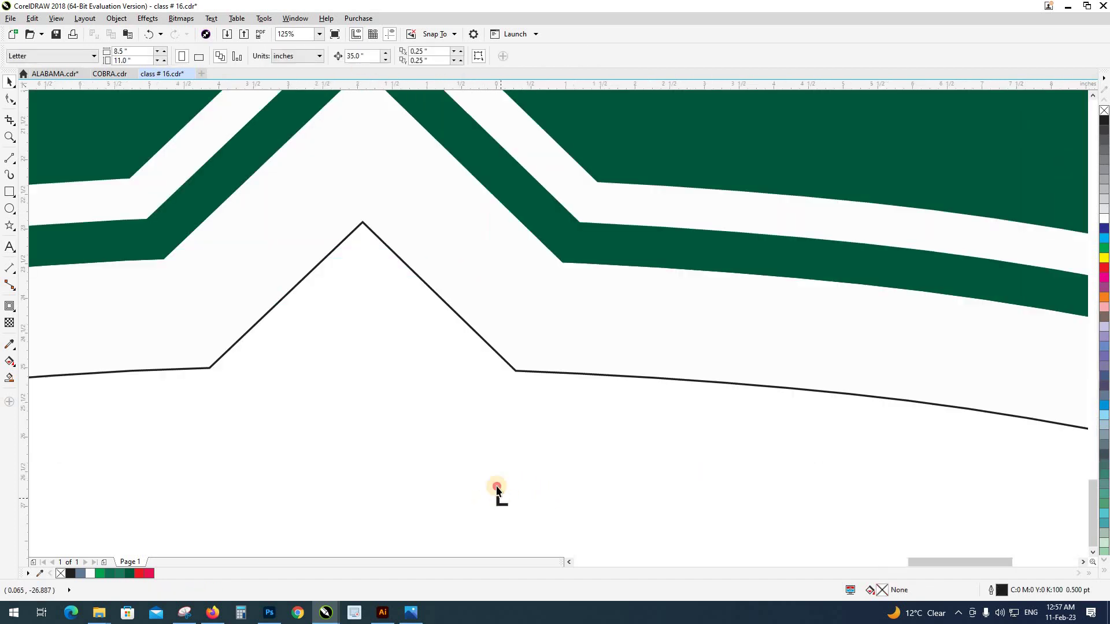
pyautogui.moveTo(497, 489); pyautogui.dragTo(530, 363)
pyautogui.click(572, 381)
pyautogui.scroll(-5, 572, 381)
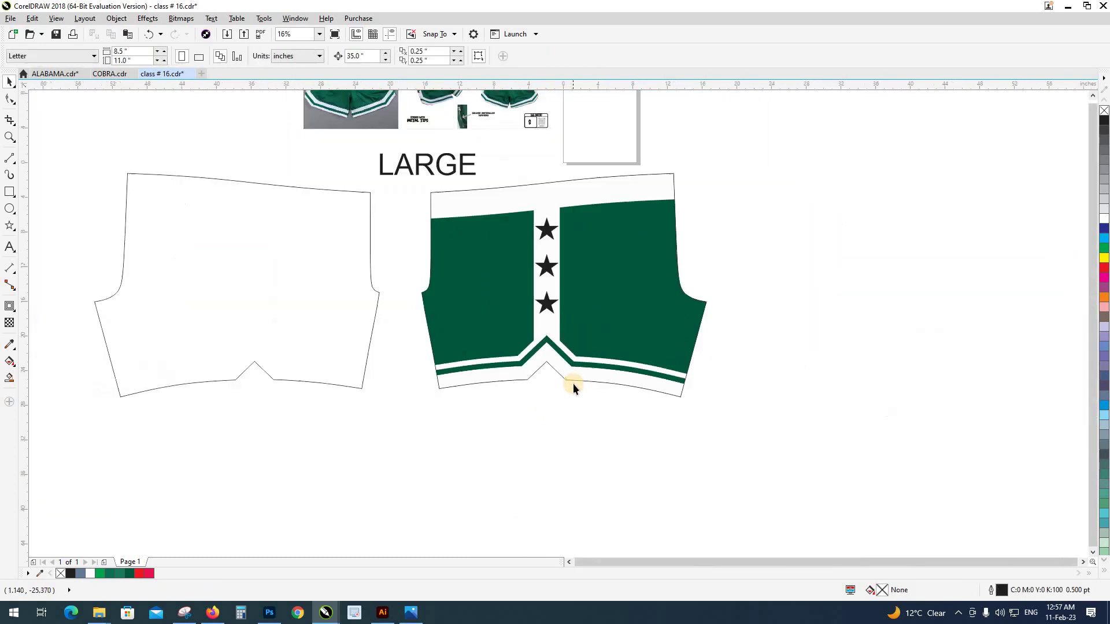
pyautogui.click(279, 312)
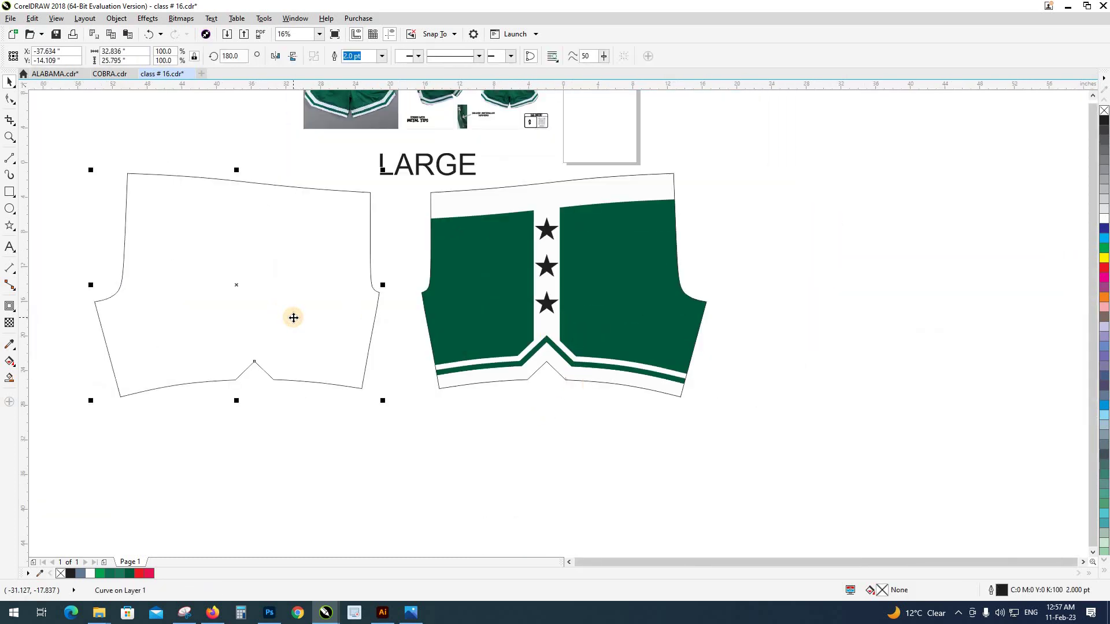
# Delete the blank left outline and drop a mirrored copy of the green shorts in its place.
pyautogui.press('Delete')
pyautogui.click(527, 295)
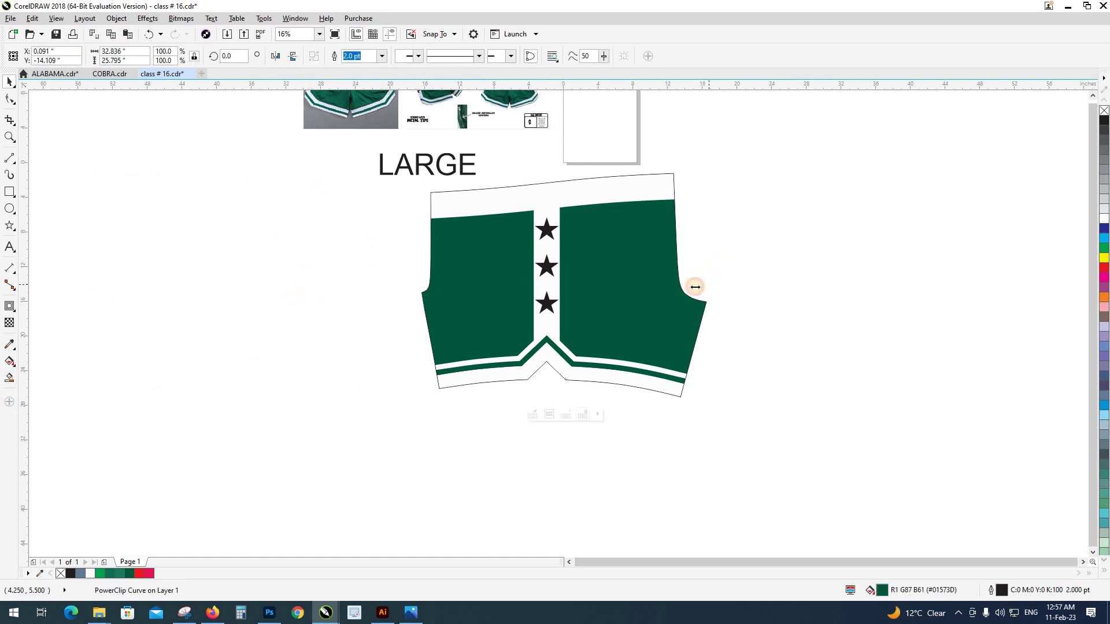
pyautogui.moveTo(709, 284); pyautogui.dragTo(414, 300)
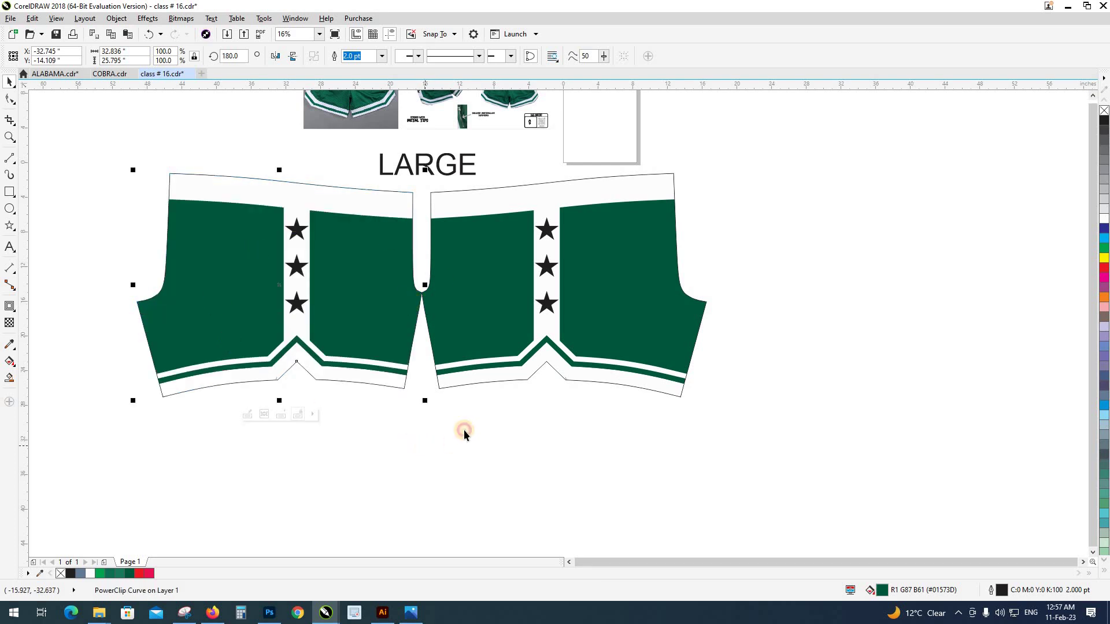
pyautogui.scroll(2, 464, 432)
pyautogui.click(470, 230)
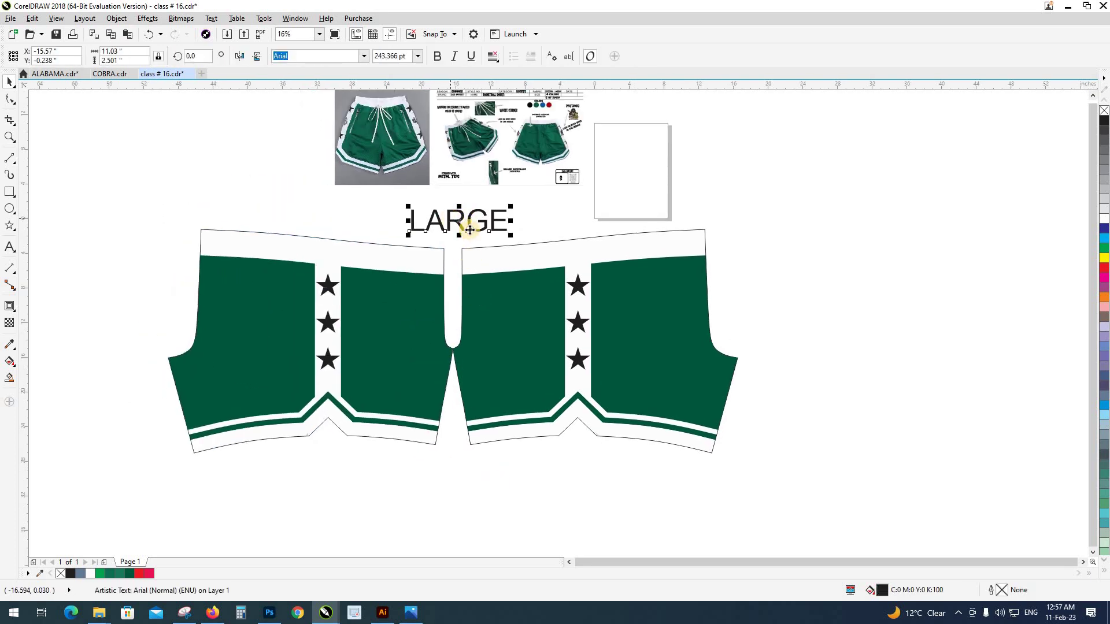
pyautogui.click(842, 342)
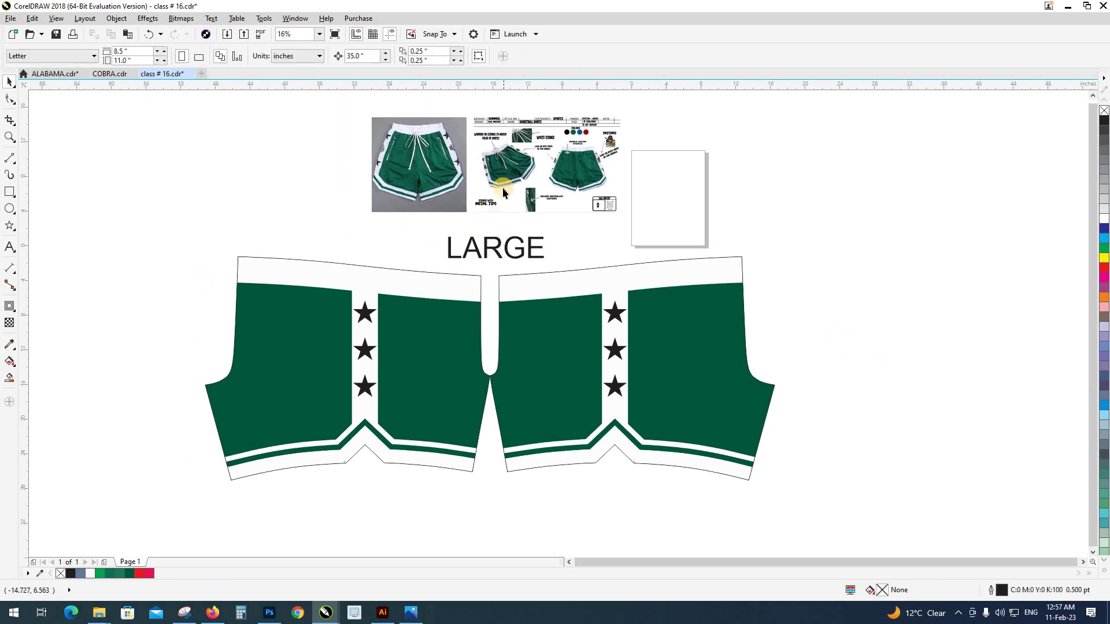
# Move the reference photo and spec sheet left, and shift the LARGE label up and right.
pyautogui.click(438, 181)
pyautogui.keyDown('shift'); pyautogui.click(508, 193); pyautogui.keyUp('shift')
pyautogui.moveTo(529, 173); pyautogui.dragTo(245, 199)
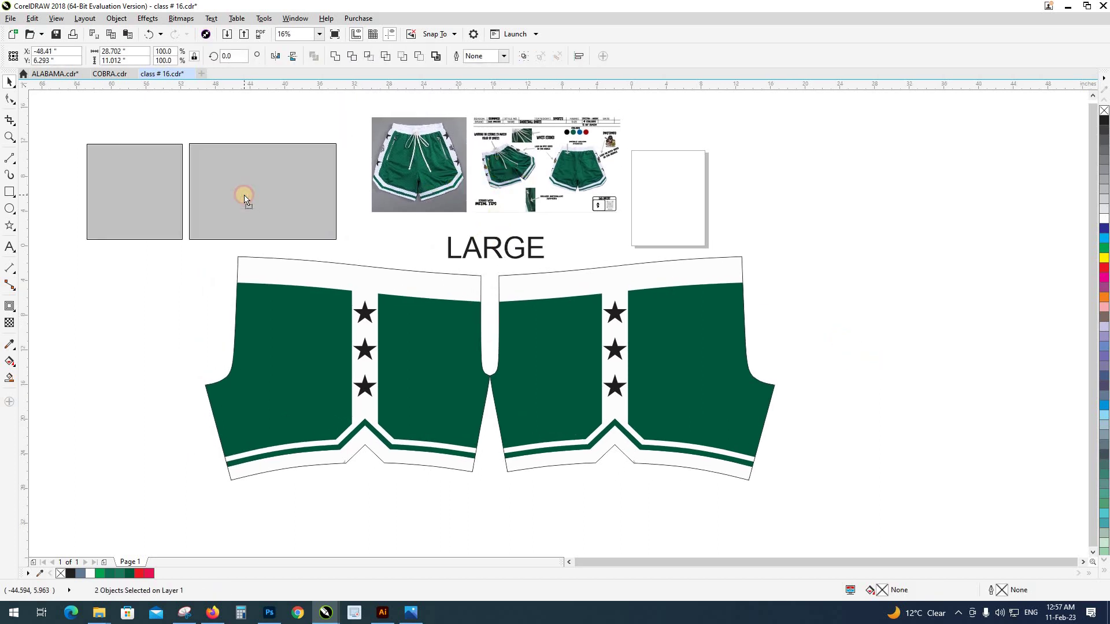
pyautogui.moveTo(450, 248); pyautogui.dragTo(459, 184)
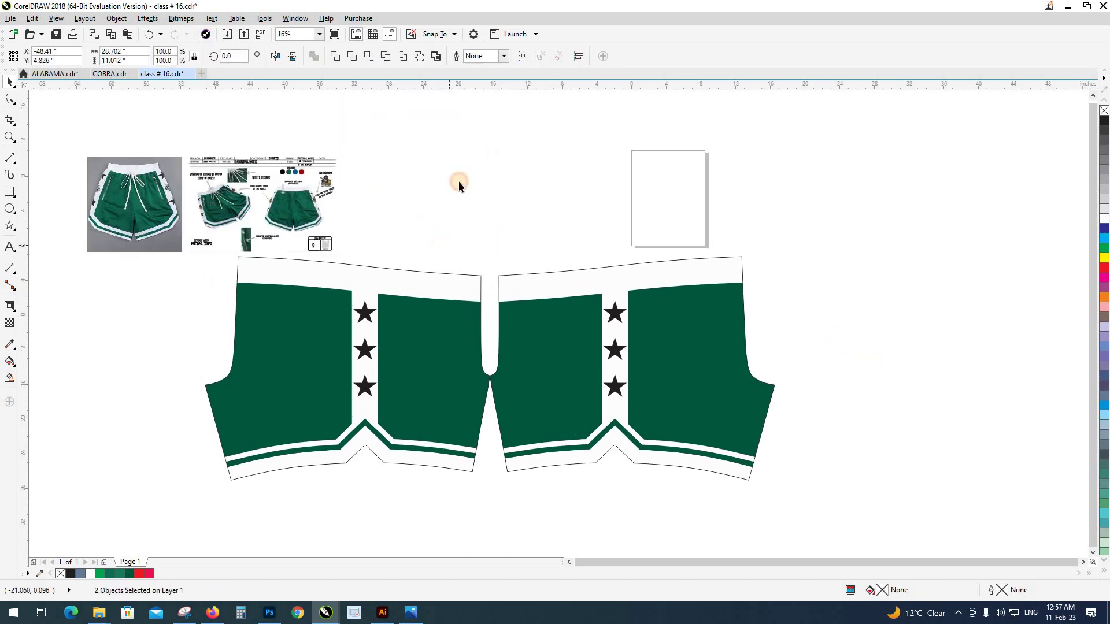
pyautogui.click(368, 235)
# Reposition the photo and spec sheet down beside the shorts pair.
pyautogui.hscroll(-5, 518, 241)
pyautogui.click(386, 229)
pyautogui.keyDown('shift'); pyautogui.click(481, 223); pyautogui.keyUp('shift')
pyautogui.moveTo(482, 240)
pyautogui.mouseDown()
pyautogui.moveTo(351, 357)
pyautogui.moveTo(377, 344)
pyautogui.mouseUp()
pyautogui.click(401, 431)
pyautogui.scroll(-1, 305, 232)
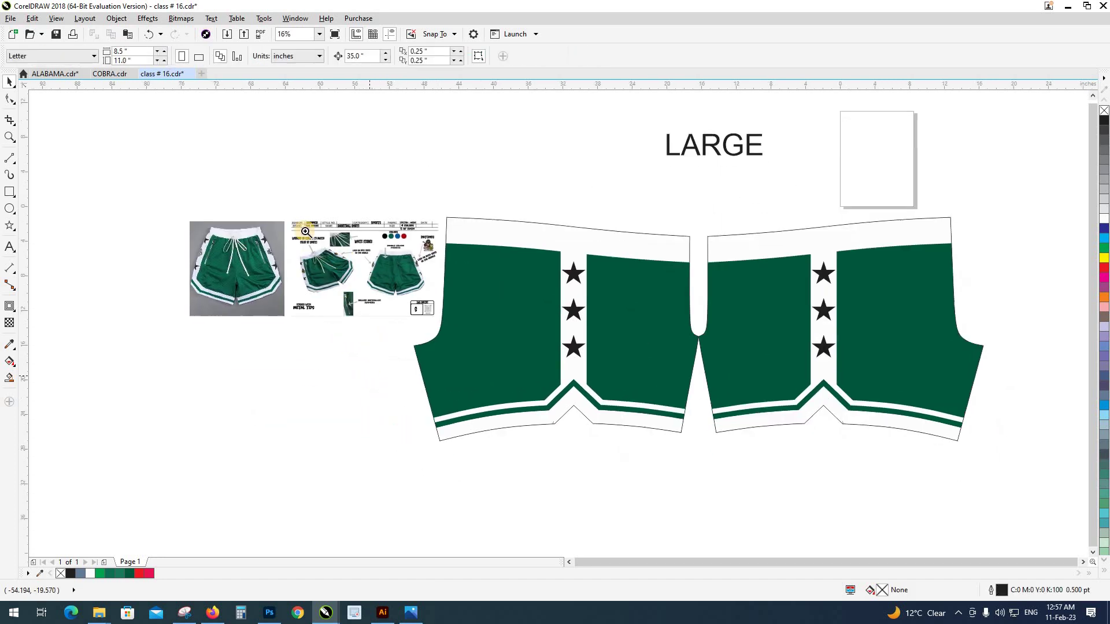
# Zoom in to inspect the shorts pattern and spec sheet, then delete a selected shorts element.
pyautogui.moveTo(280, 190); pyautogui.dragTo(850, 470)
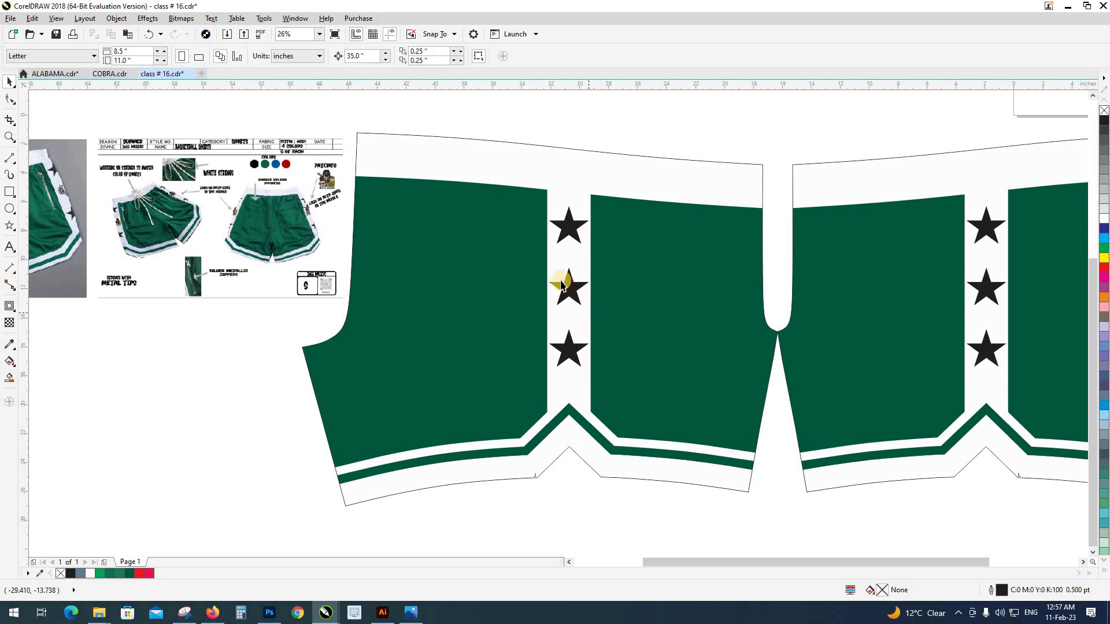
pyautogui.scroll(1, 563, 289)
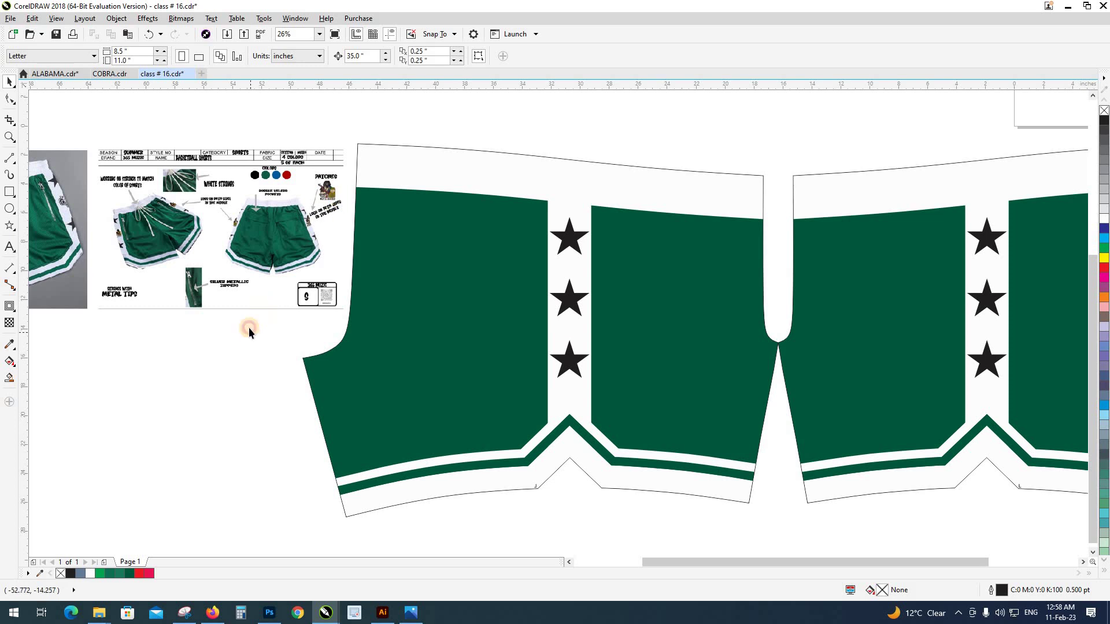
pyautogui.scroll(4, 258, 238)
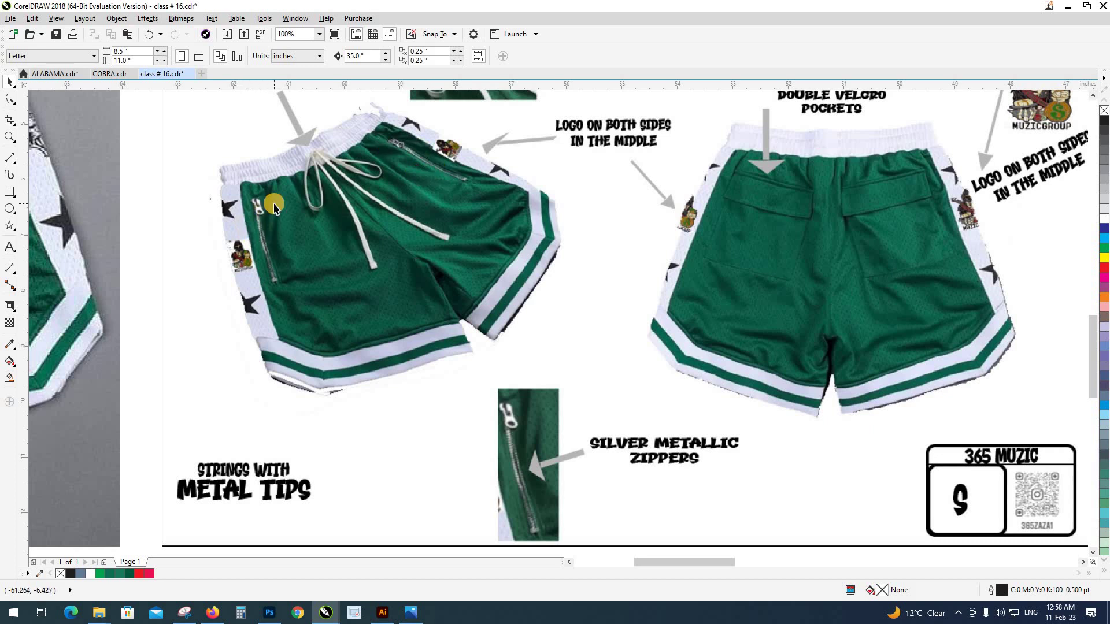
pyautogui.scroll(-4, 249, 220)
pyautogui.scroll(-2, 334, 277)
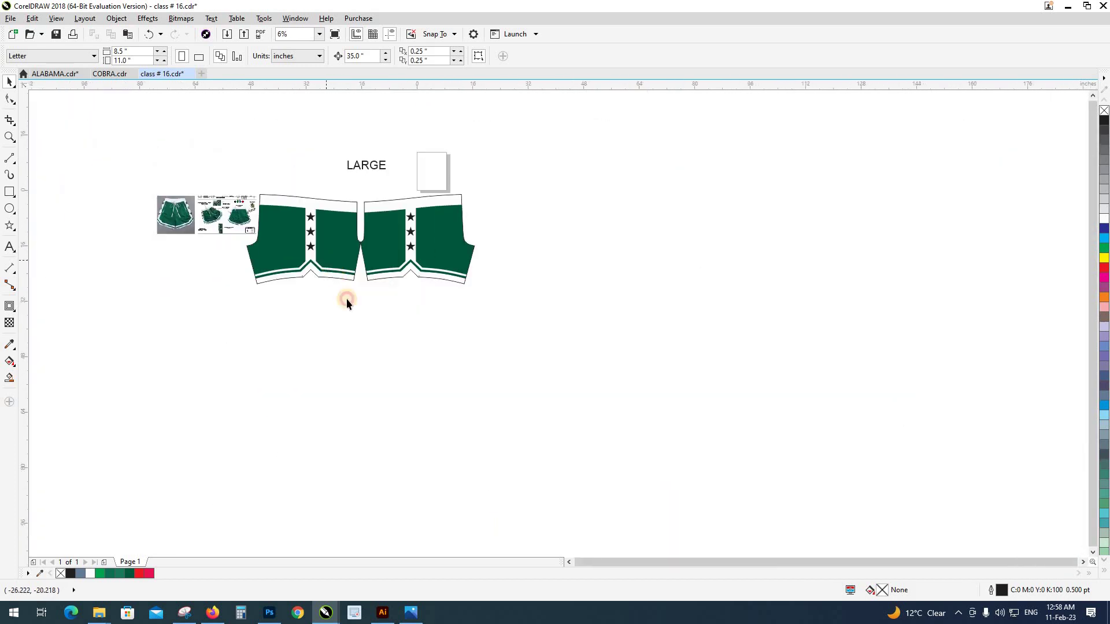
pyautogui.click(358, 306)
pyautogui.press('Delete')
pyautogui.scroll(2, 389, 222)
pyautogui.scroll(2, 389, 221)
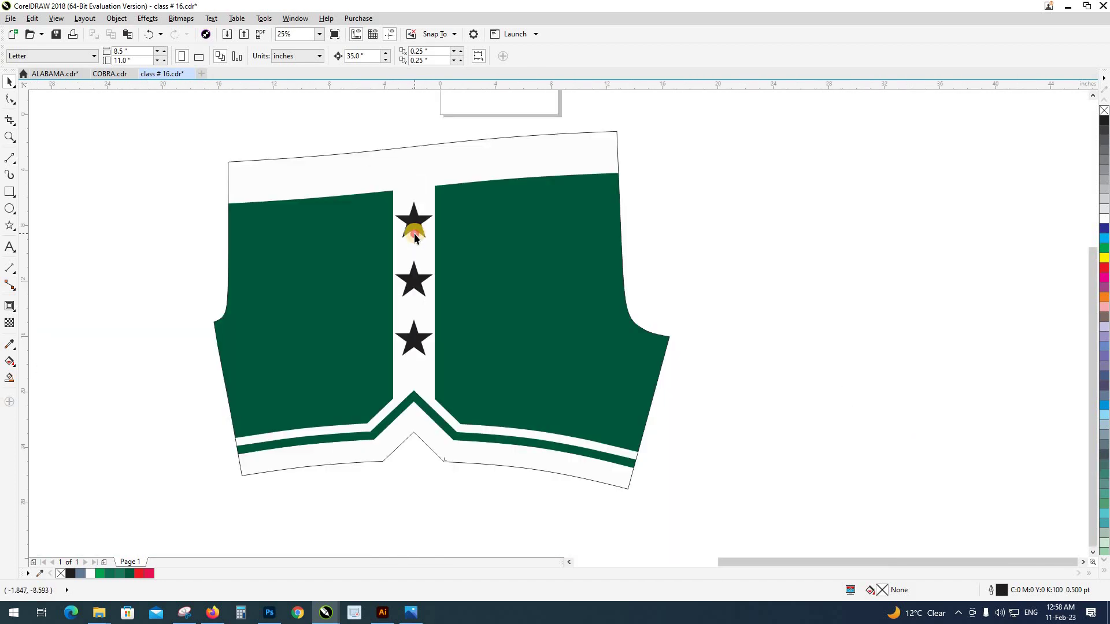
# Draw a vertical line down the left green panel edge.
pyautogui.click(414, 234)
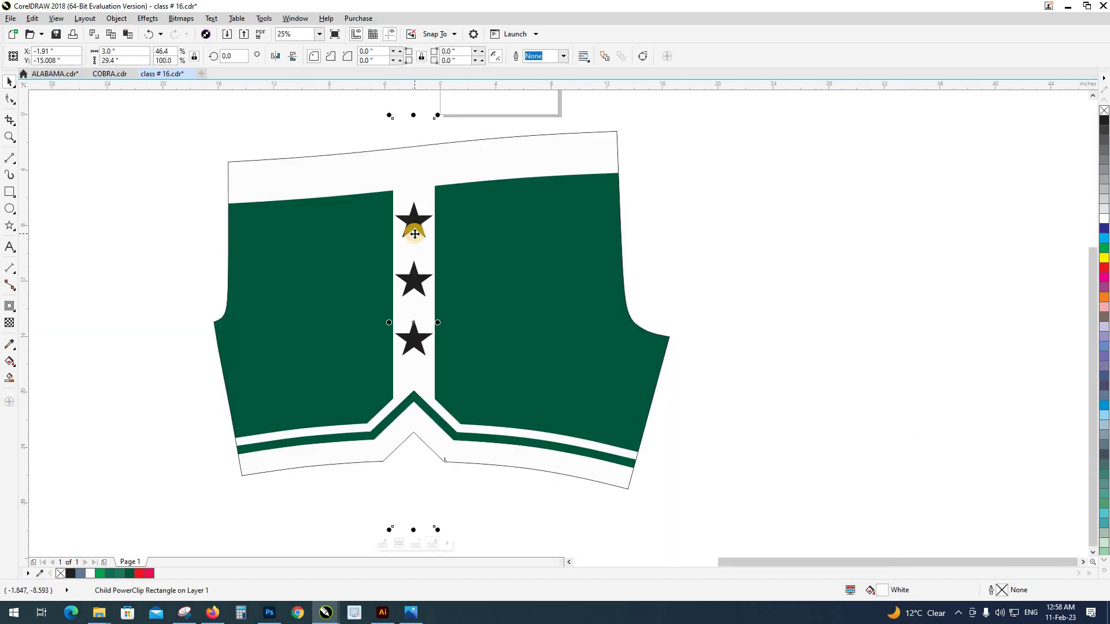
pyautogui.click(652, 235)
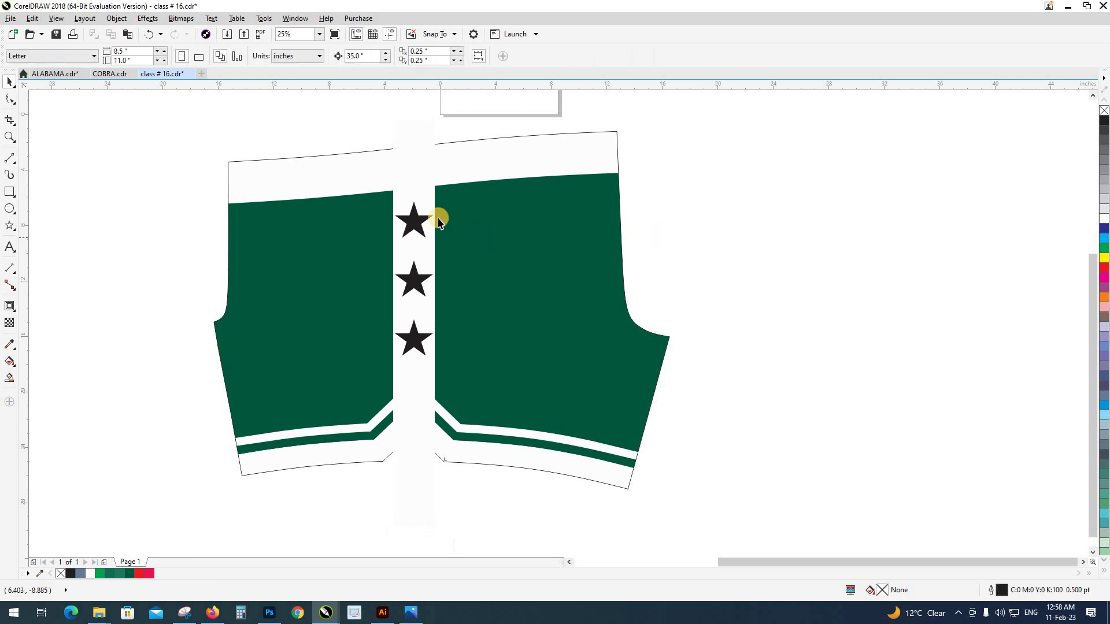
pyautogui.scroll(2, 390, 203)
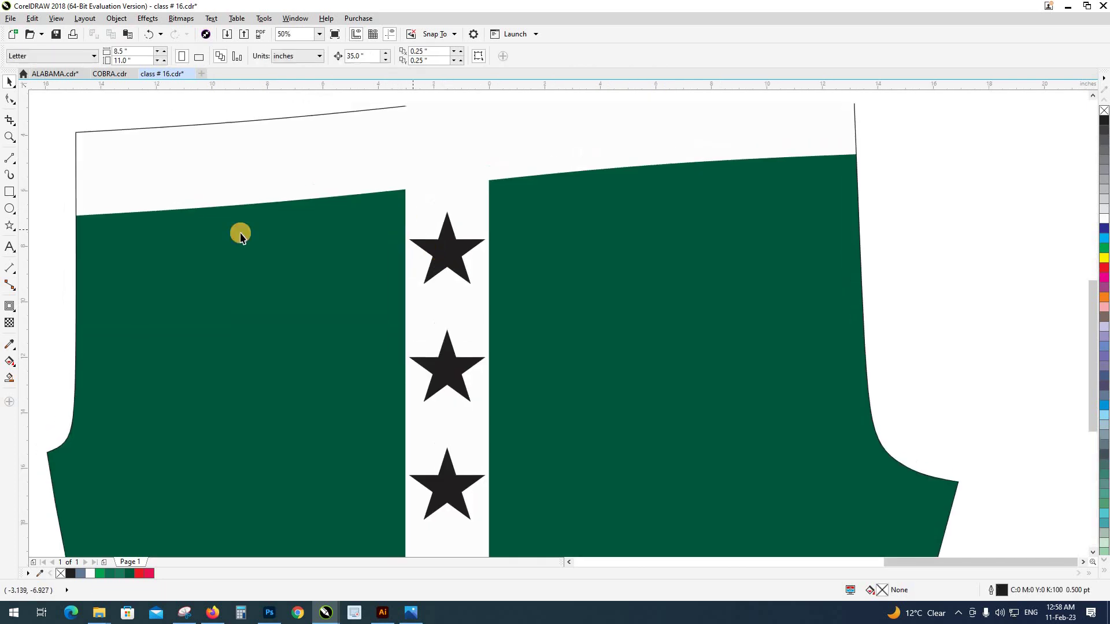
pyautogui.click(10, 164)
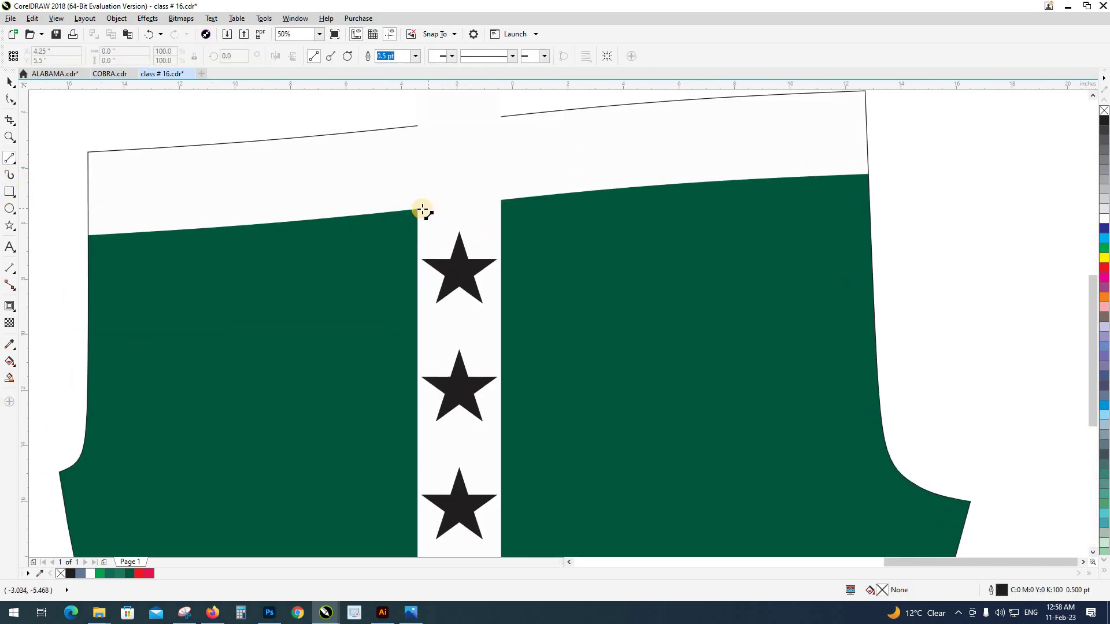
pyautogui.click(417, 210)
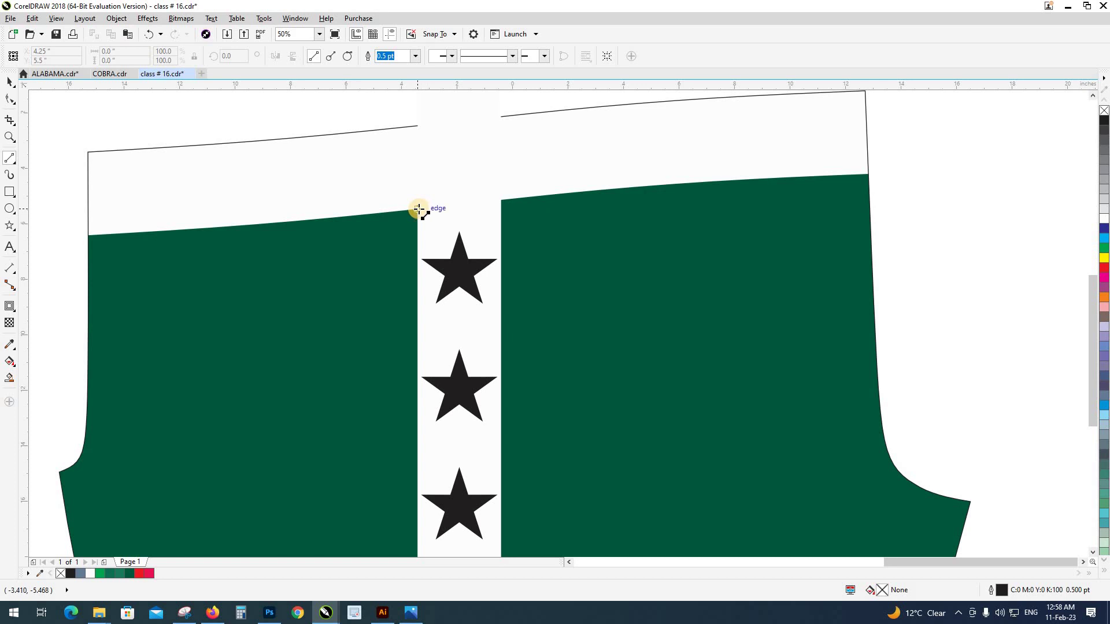
pyautogui.click(417, 426)
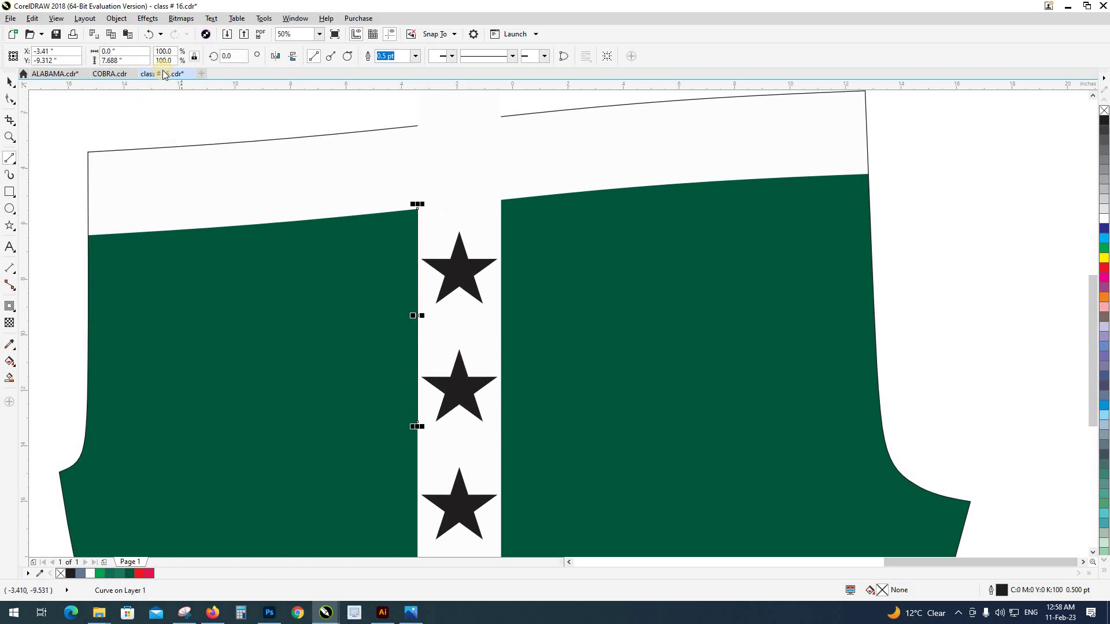
# Set the line's height to 4 inches and nudge it left.
pyautogui.press('space')
pyautogui.moveTo(139, 60); pyautogui.dragTo(75, 63)
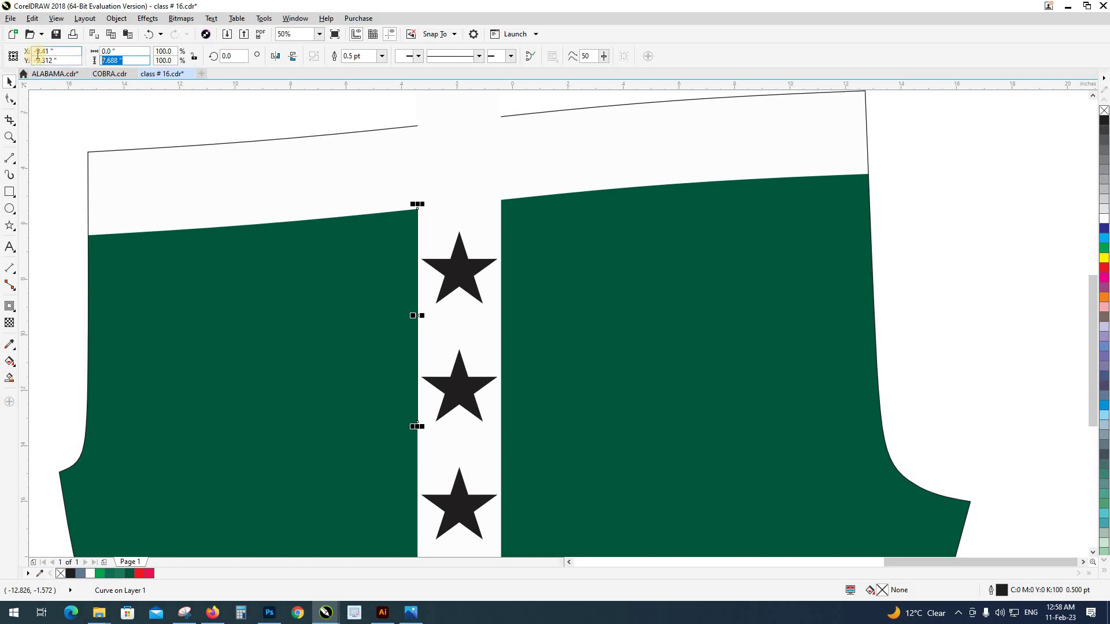
pyautogui.write('4')
pyautogui.press('Return')
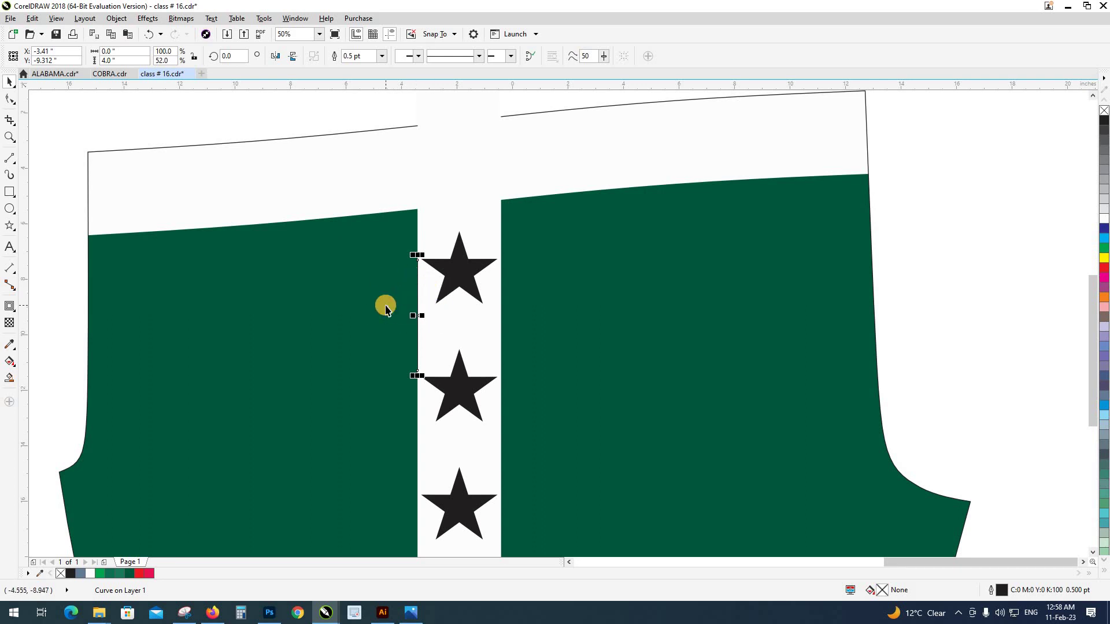
pyautogui.press('Left')
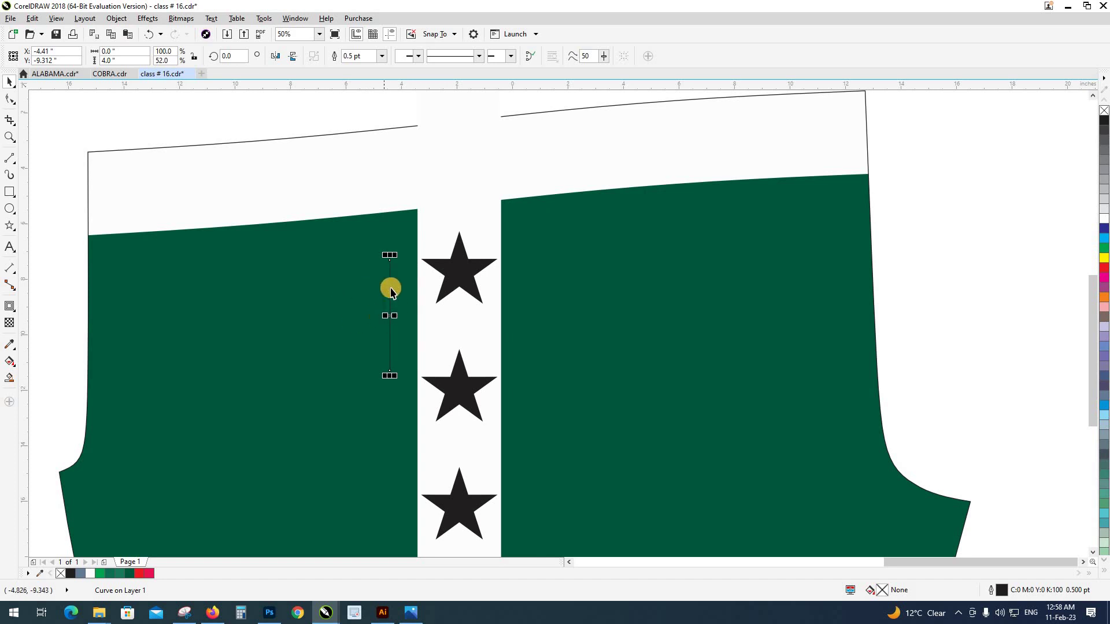
# Give the line a white 2 pt outline.
pyautogui.rightClick(91, 574)
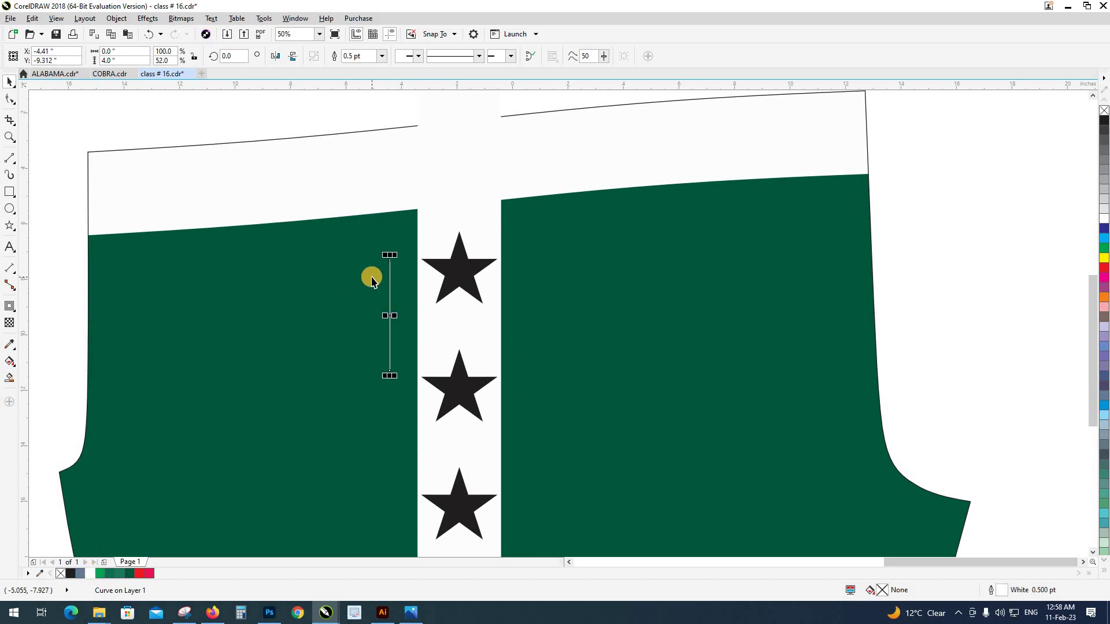
pyautogui.scroll(1, 371, 278)
pyautogui.click(381, 56)
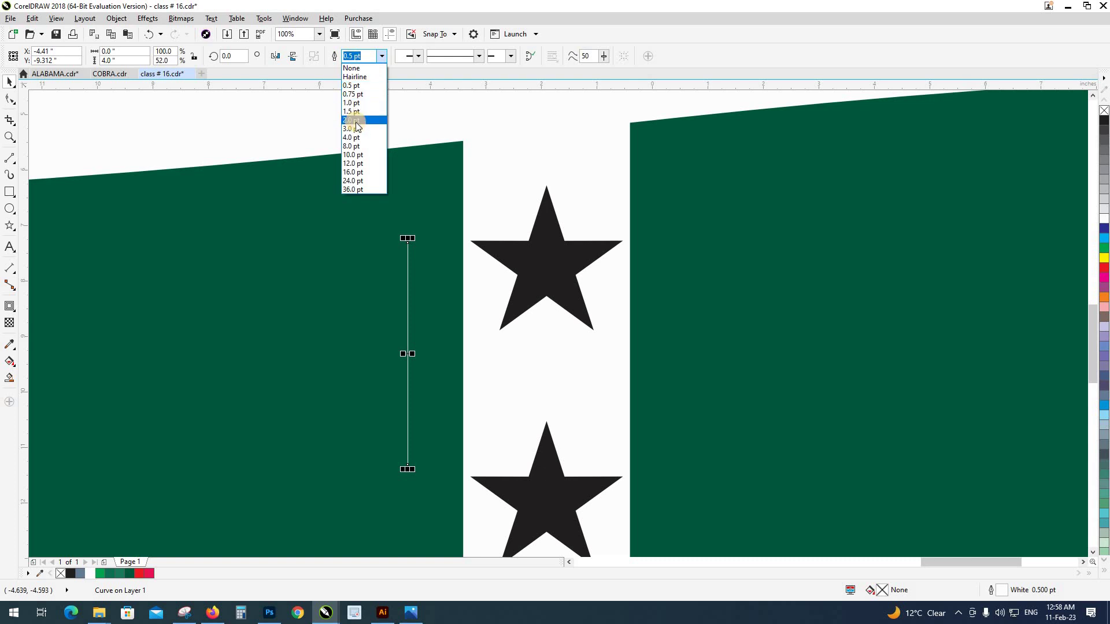
pyautogui.click(355, 120)
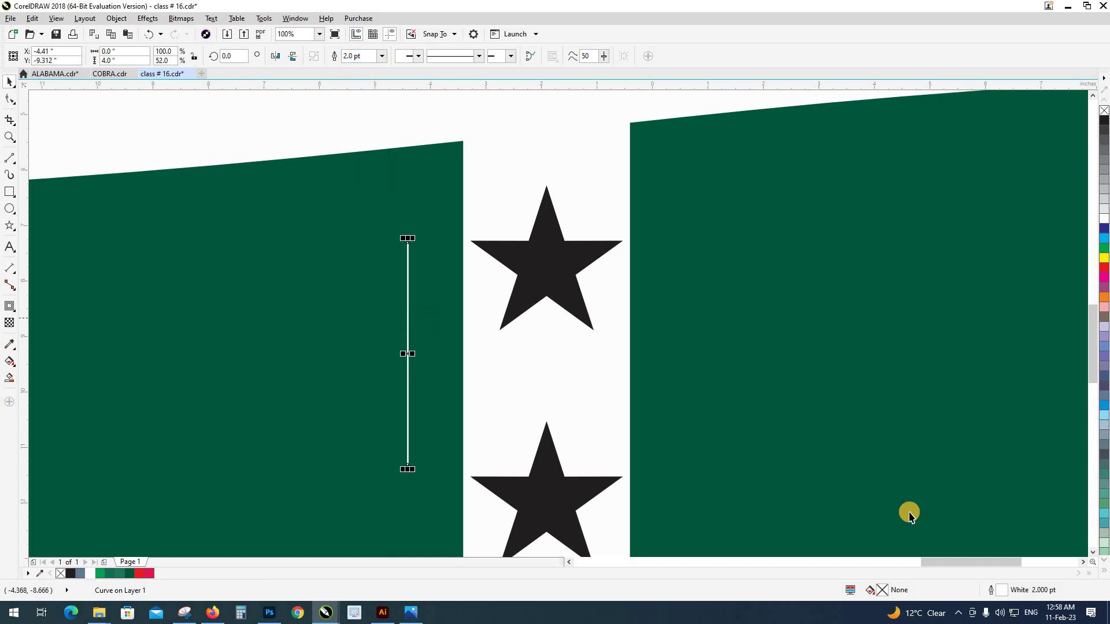
# Enable Scale with object in the line's Outline Pen settings.
pyautogui.doubleClick(998, 589)
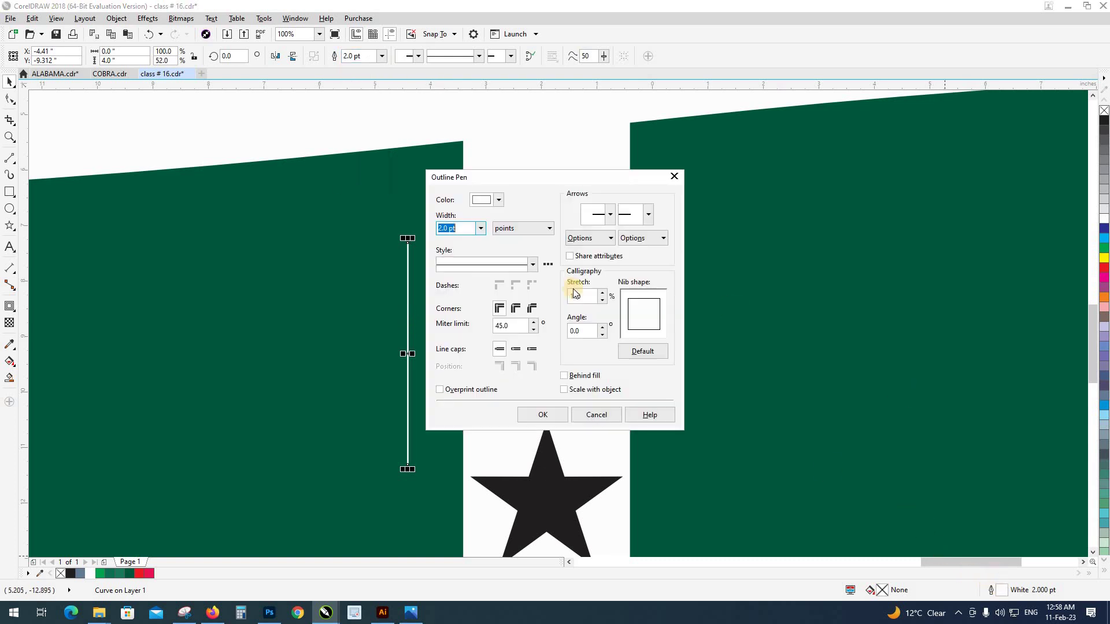
pyautogui.click(592, 393)
pyautogui.click(543, 413)
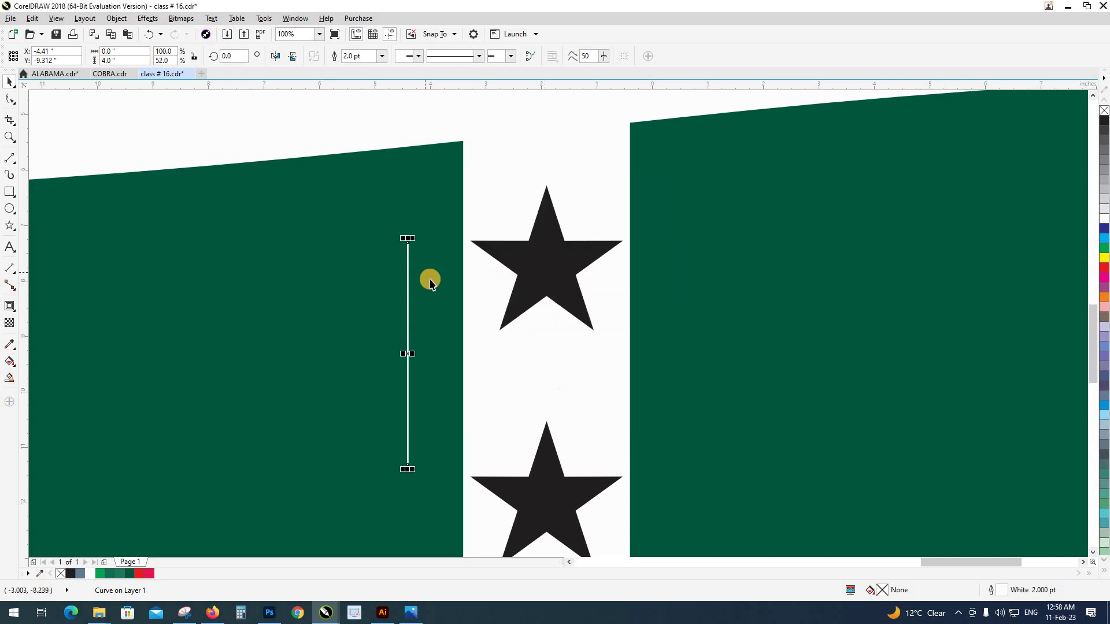
pyautogui.scroll(-2, 429, 281)
pyautogui.scroll(1, 429, 280)
pyautogui.scroll(-1, 429, 284)
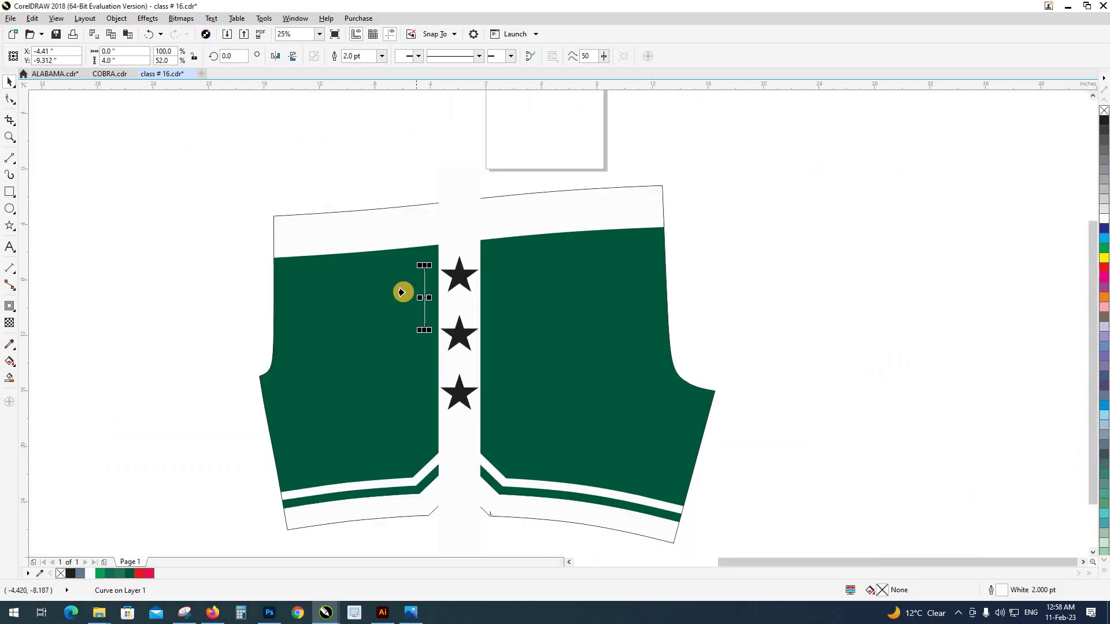
pyautogui.click(674, 281)
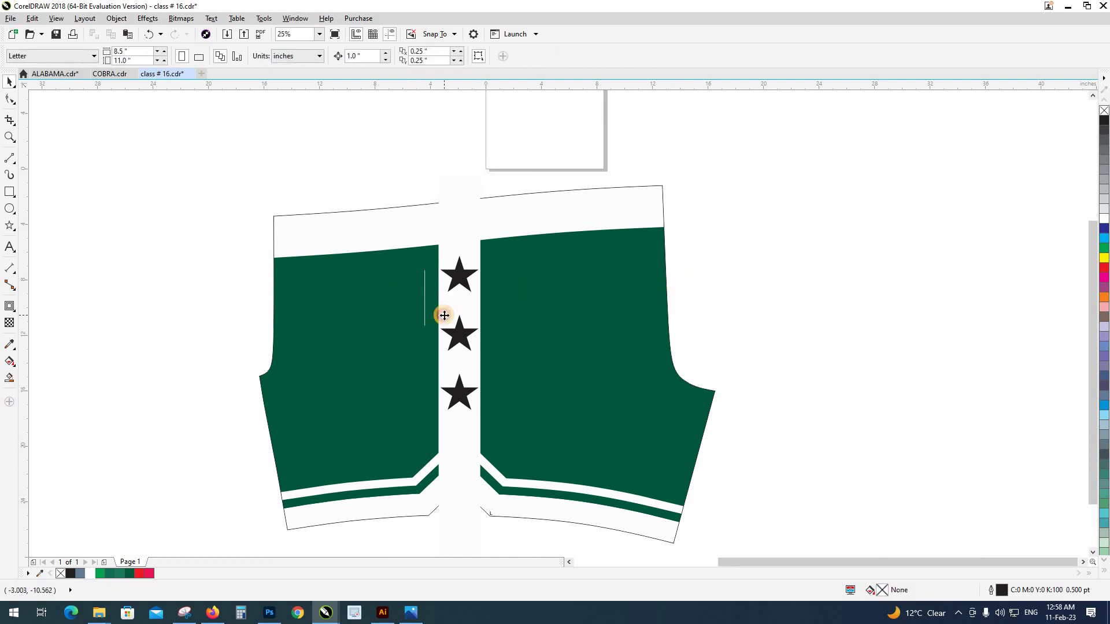
# Inspect the shorts design in outline-only view, then return to full colour.
pyautogui.click(522, 315)
pyautogui.click(740, 286)
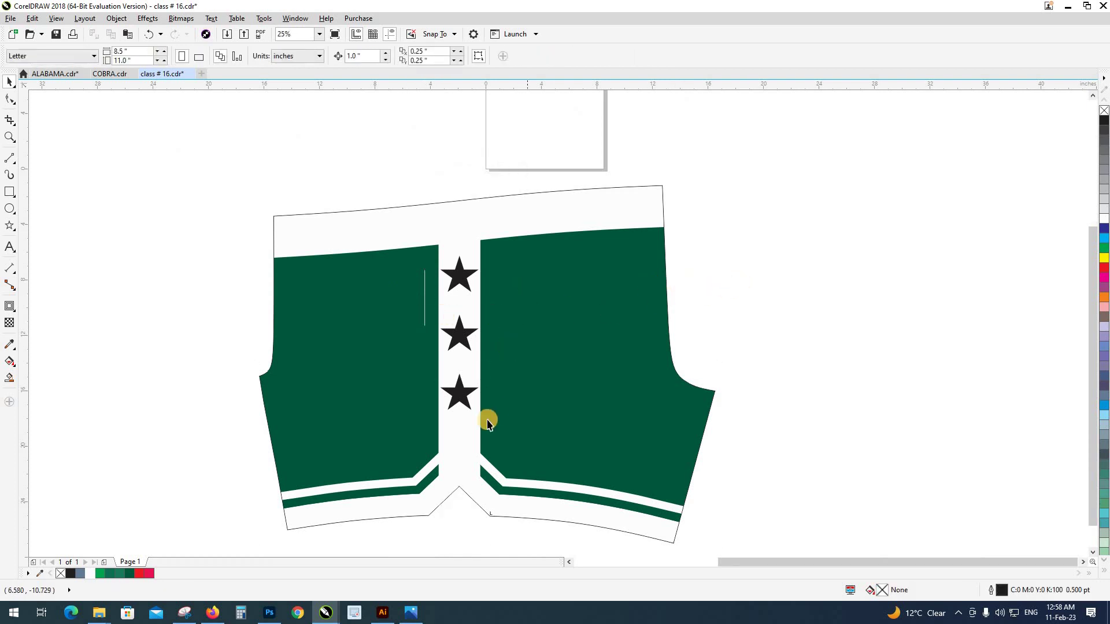
pyautogui.scroll(-1, 471, 370)
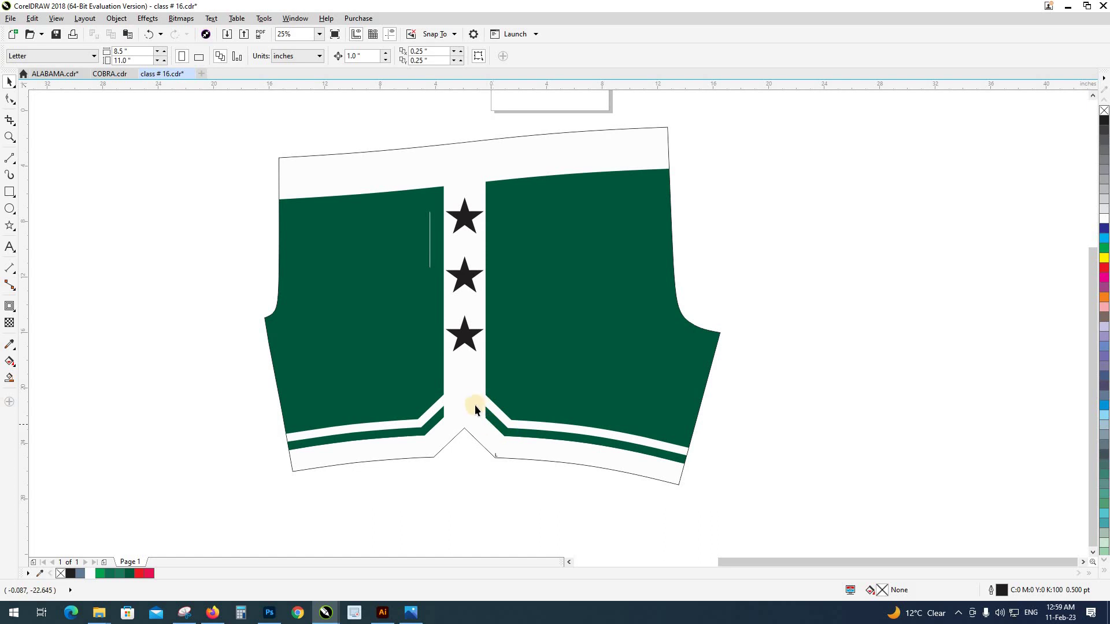
pyautogui.scroll(-2, 466, 390)
pyautogui.hotkey('shift', 'F9')
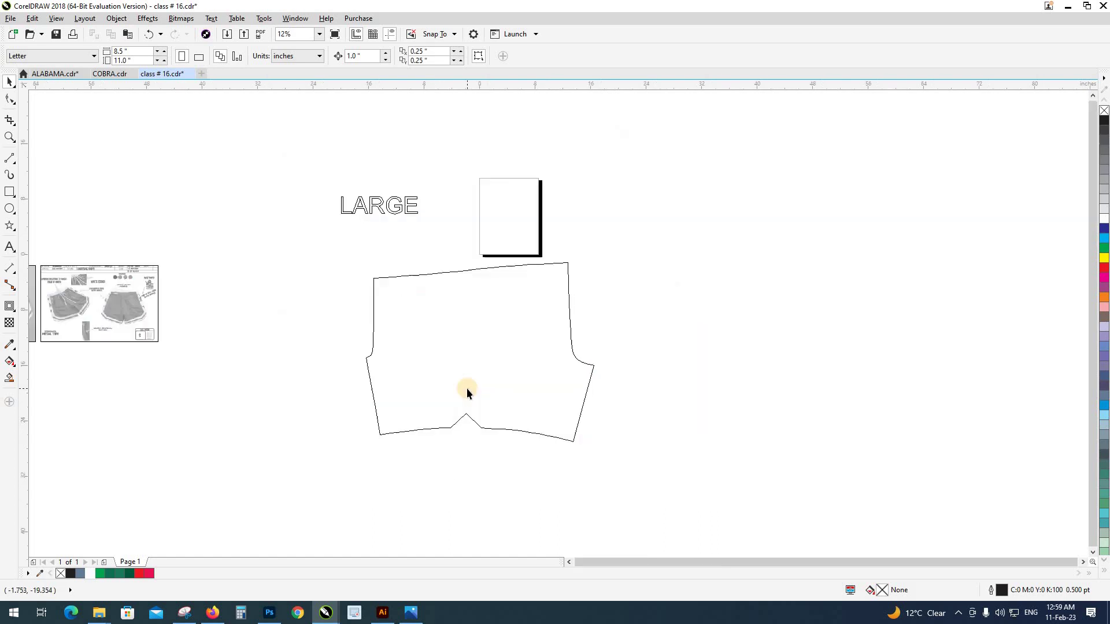
pyautogui.scroll(2, 465, 391)
pyautogui.hotkey('shift', 'F9')
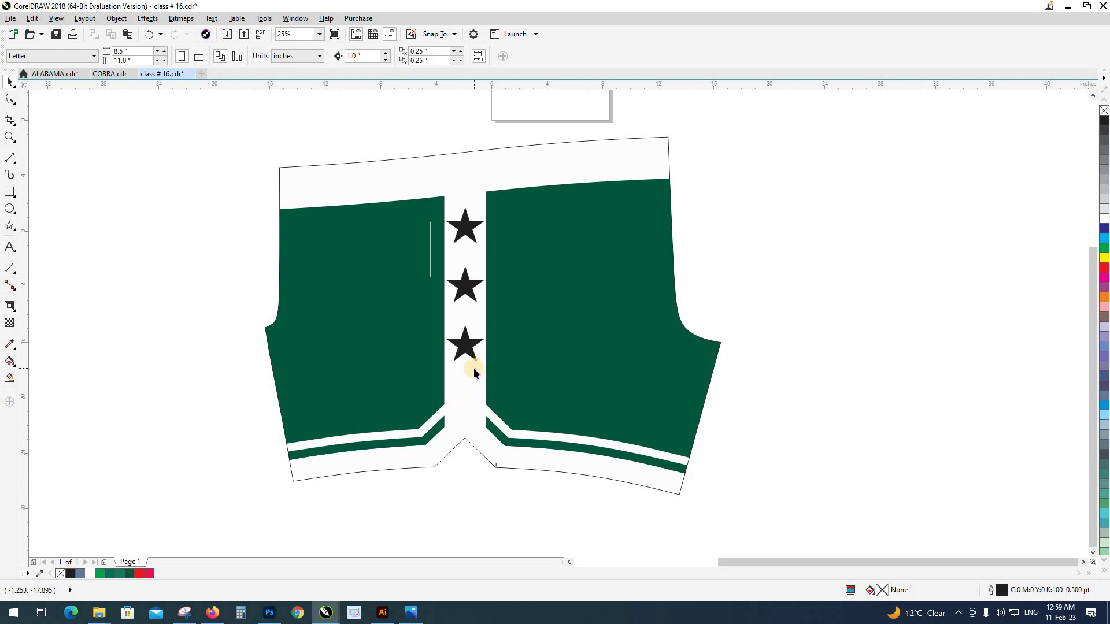
# Send the white centre strip behind the hem stripes inside the PowerClip.
pyautogui.keyDown('ctrl'); pyautogui.click(474, 369); pyautogui.keyUp('ctrl')
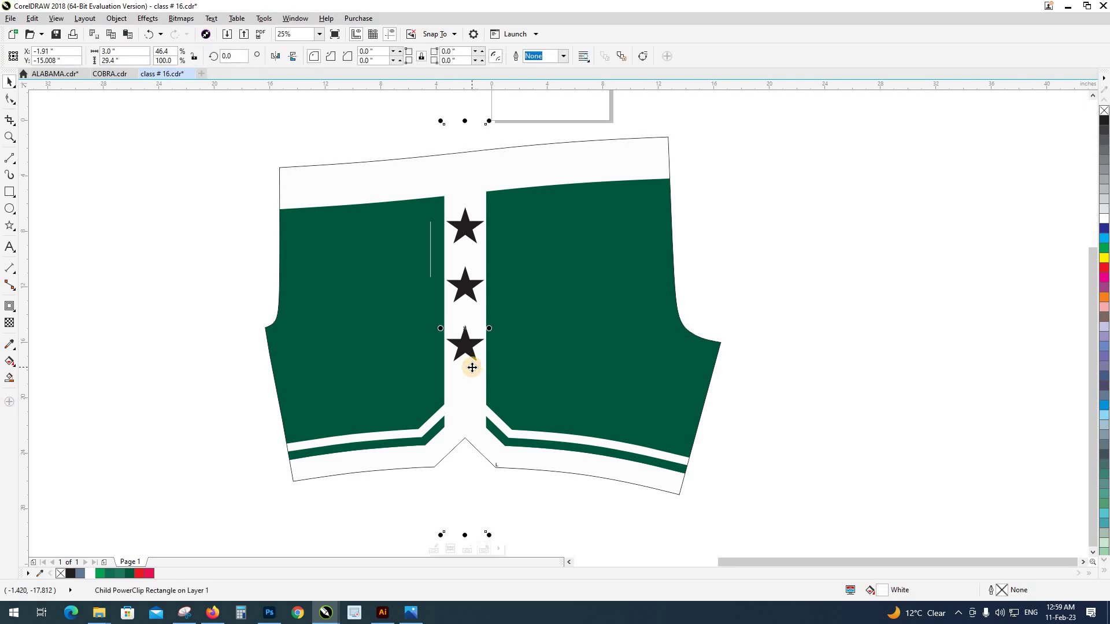
pyautogui.hotkey('shift', 'pagedown')
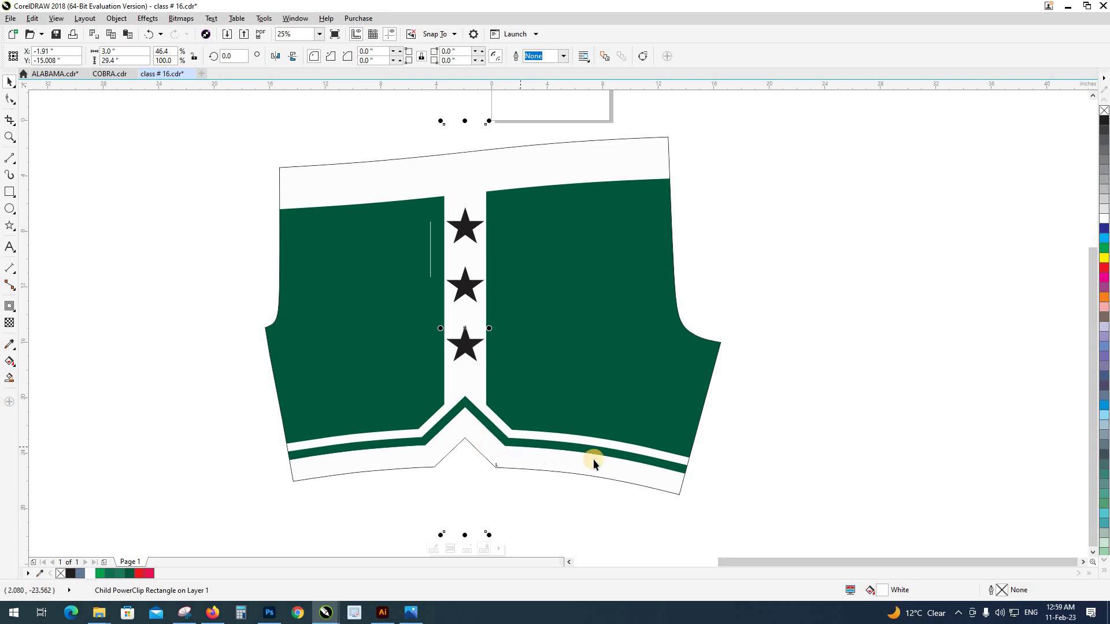
pyautogui.press('Escape')
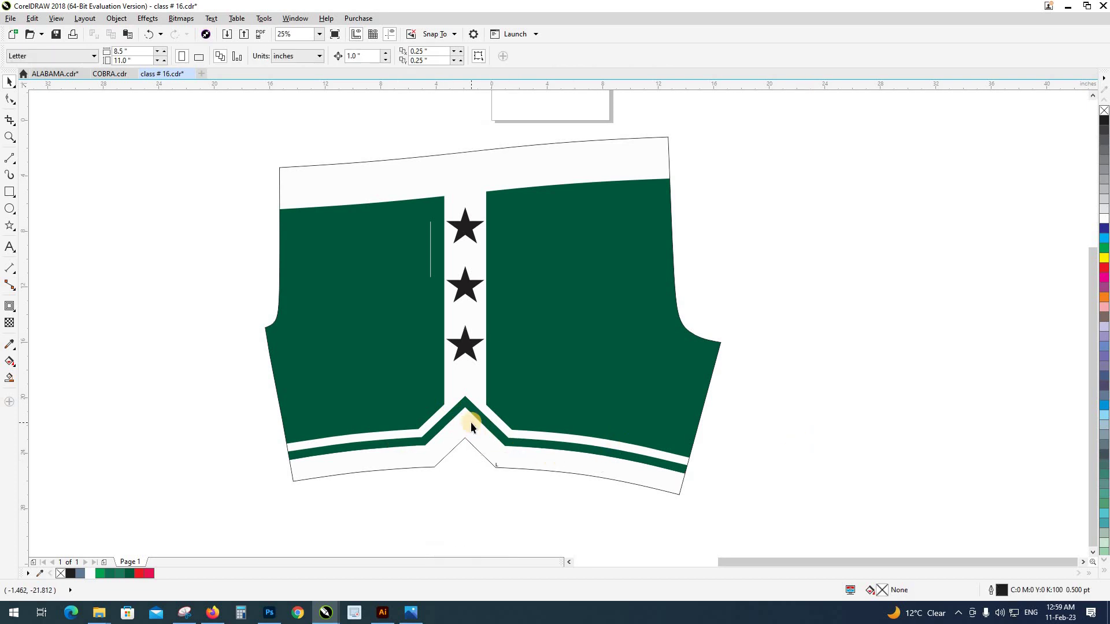
pyautogui.scroll(-1, 539, 411)
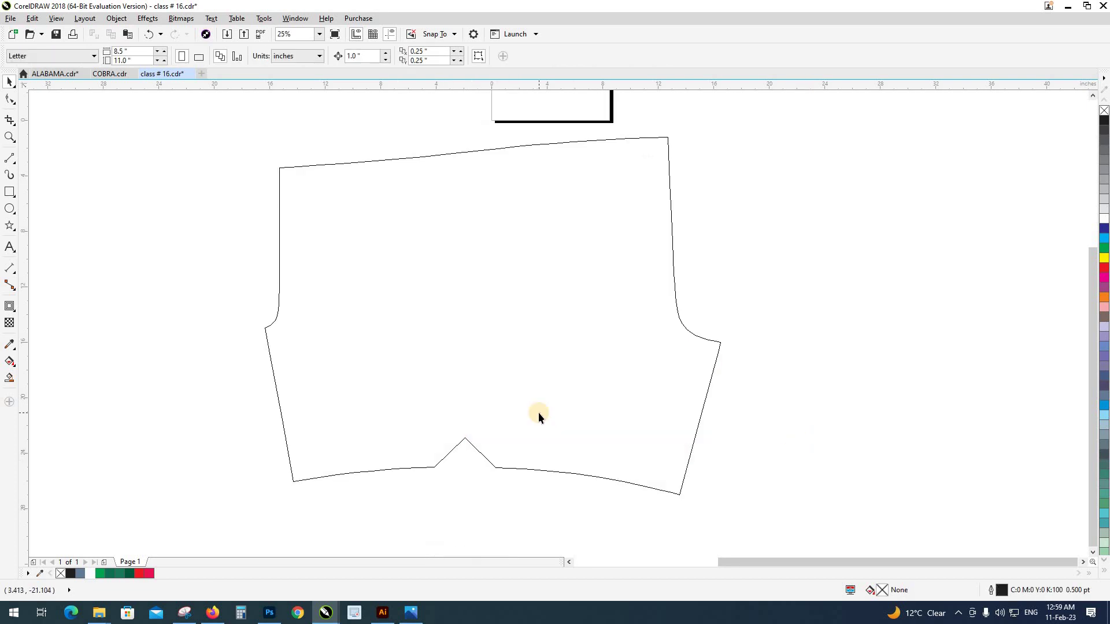
# Create a mirrored duplicate of the zipper-lined shorts on the left.
pyautogui.click(630, 365)
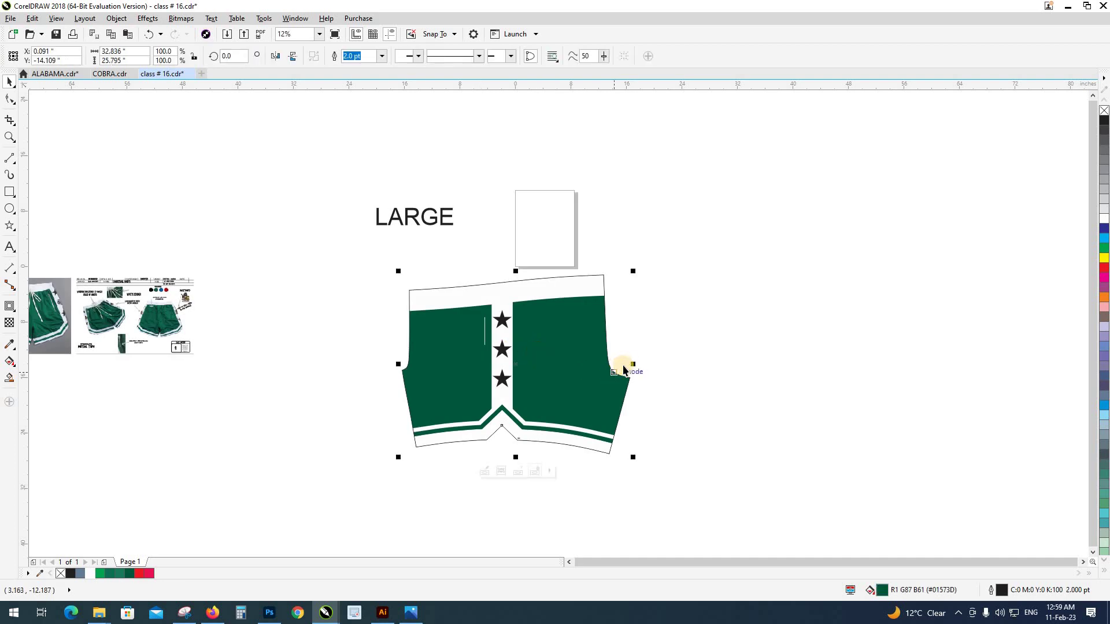
pyautogui.moveTo(632, 364); pyautogui.dragTo(379, 388)
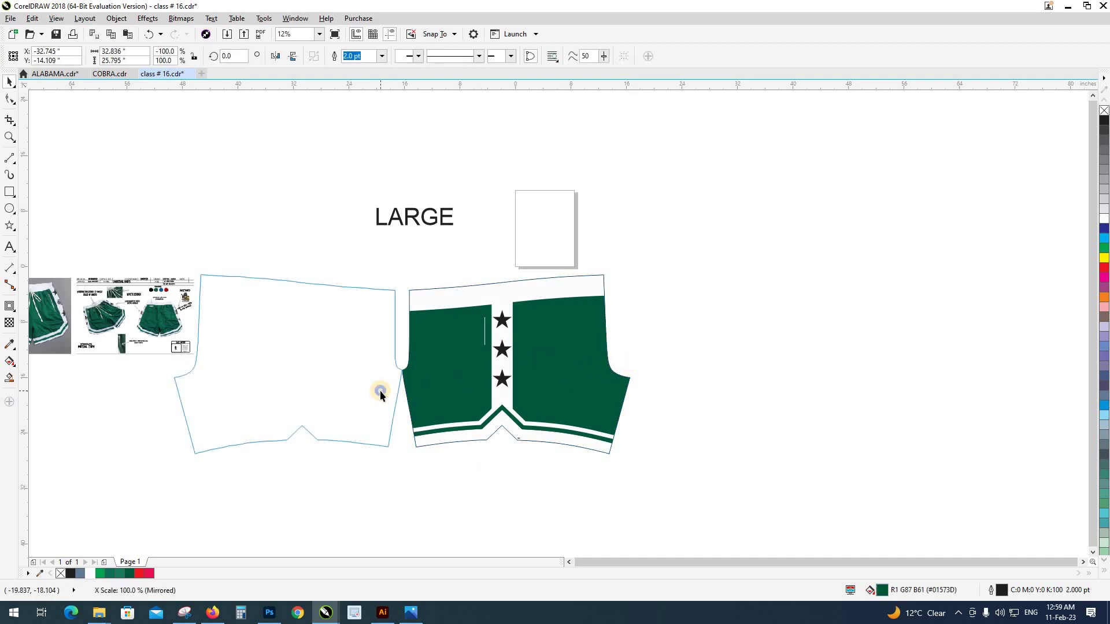
pyautogui.press('Escape')
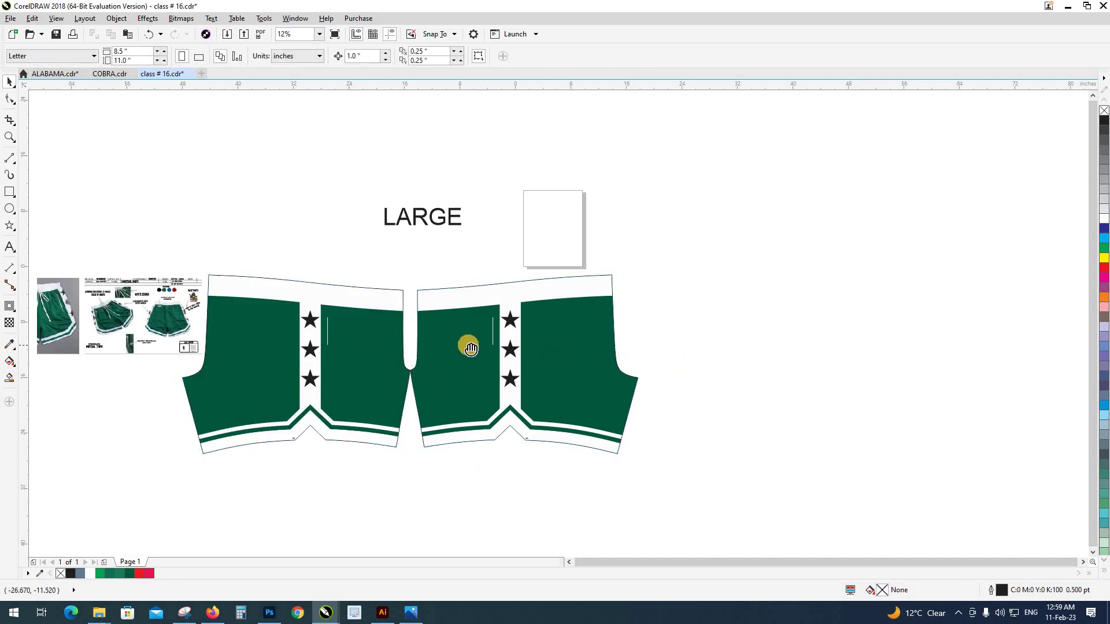
pyautogui.hscroll(-3, 468, 347)
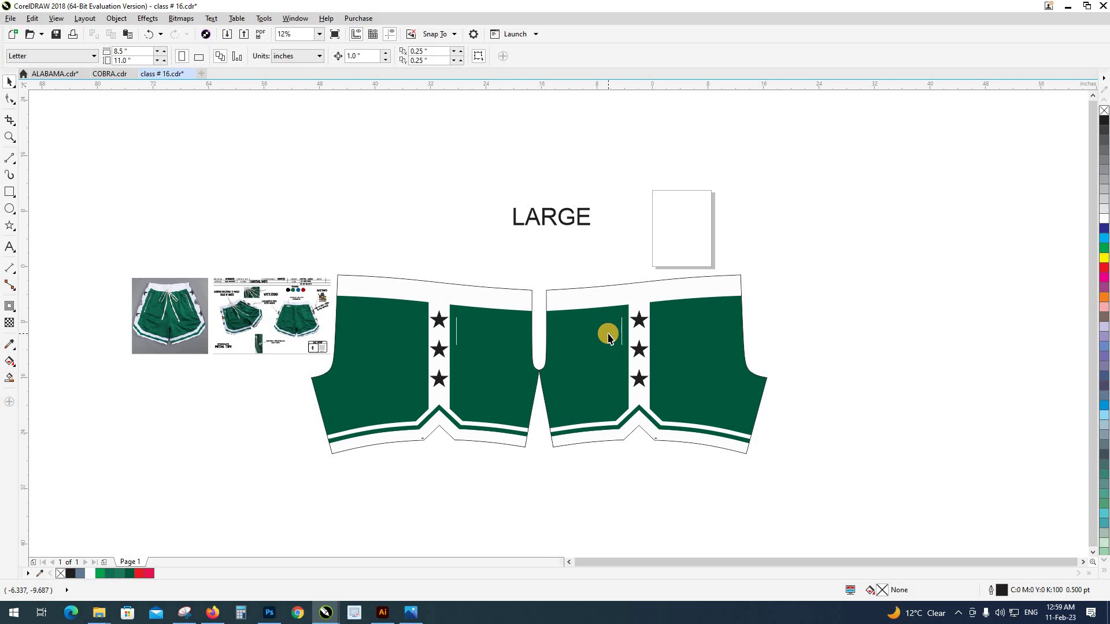
pyautogui.scroll(2, 623, 443)
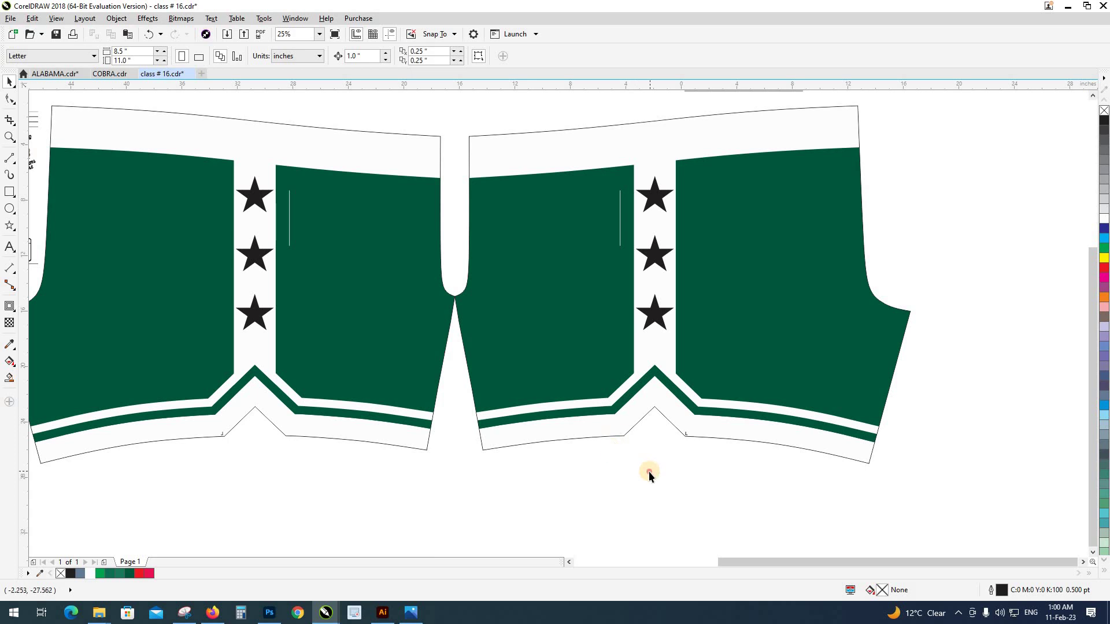
pyautogui.scroll(-1, 653, 504)
pyautogui.scroll(-1, 679, 508)
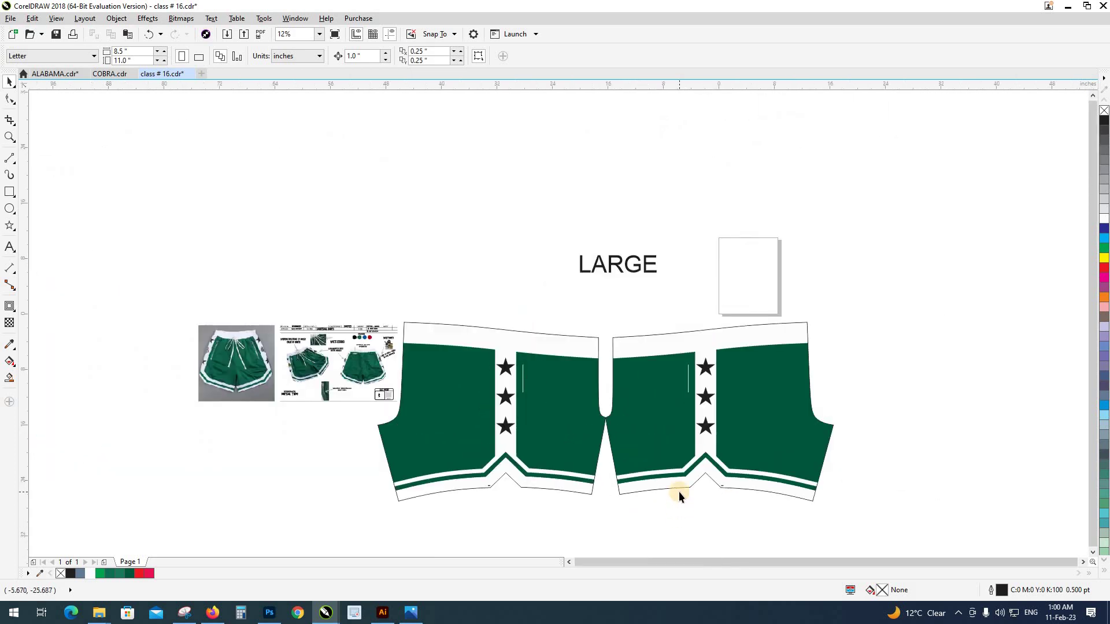